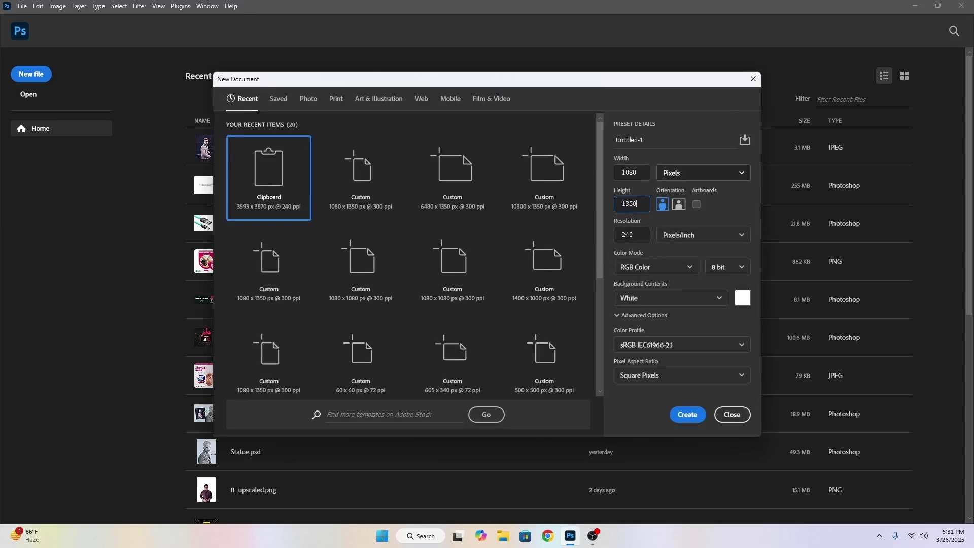
# Set the resolution to 300 pixels/inch, enable artboards, and create the 1080 x 1350 px document.
pyautogui.click(725, 196)
pyautogui.doubleClick(640, 237)
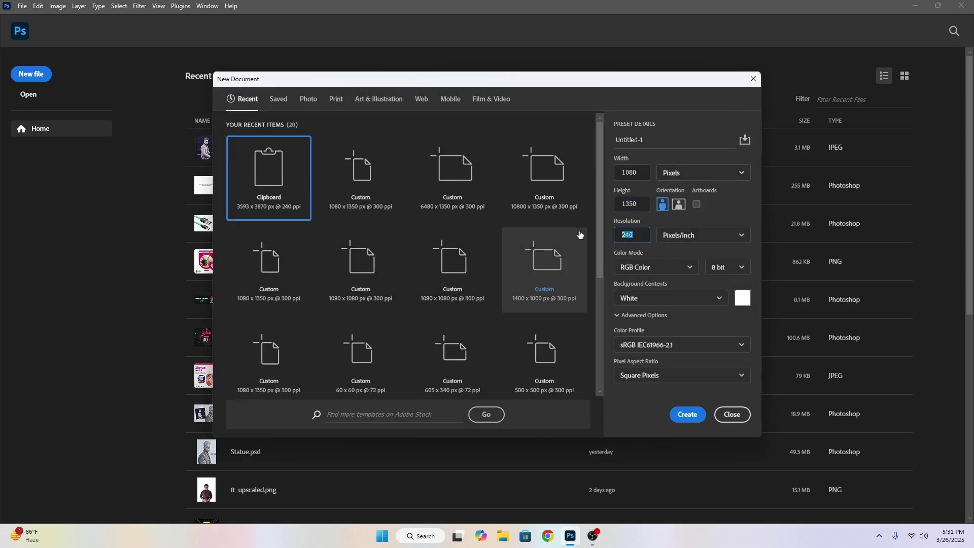
pyautogui.write('300')
pyautogui.click(697, 204)
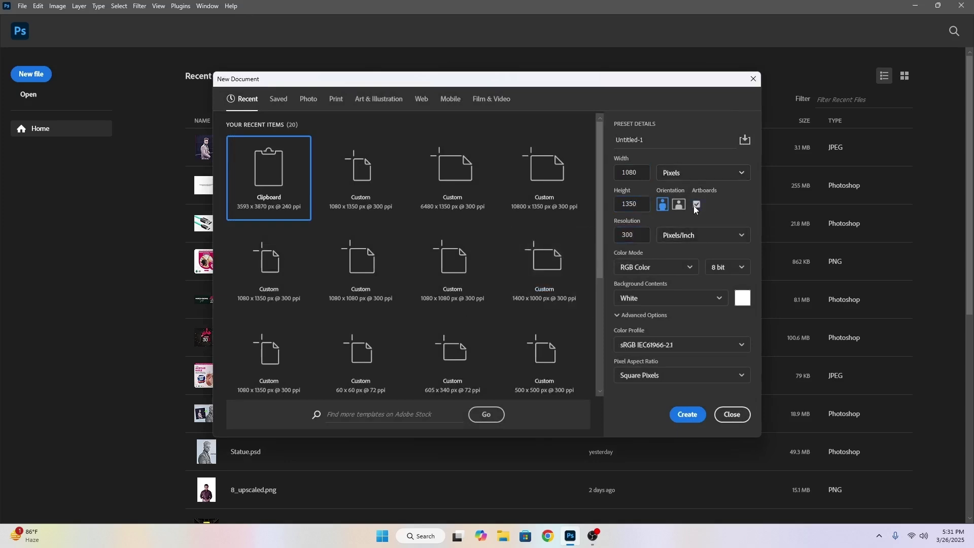
pyautogui.click(688, 414)
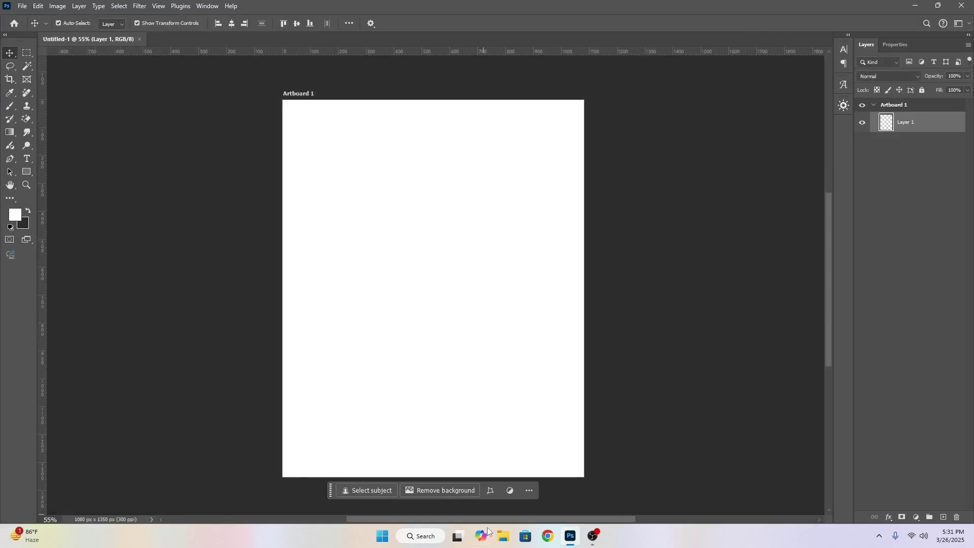
# Open the handsome-man autumn coat photo from the desktop's Statue folder as a separate Photoshop document and unlock its Background layer.
pyautogui.press('super+d')
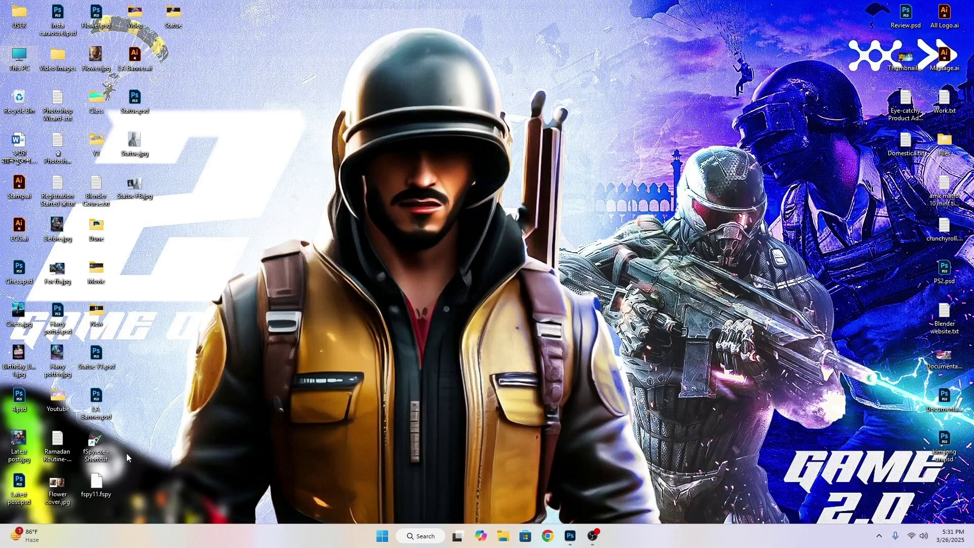
pyautogui.doubleClick(176, 15)
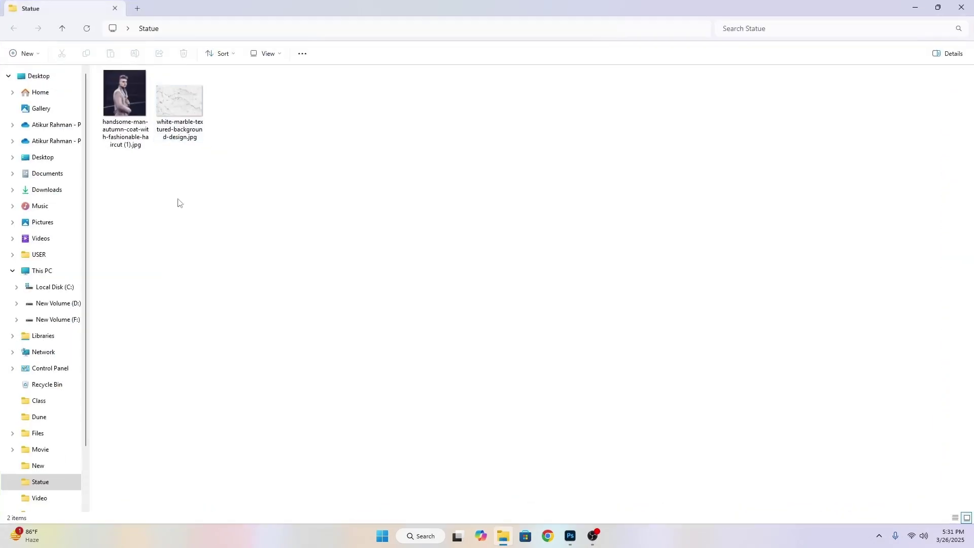
pyautogui.moveTo(125, 96); pyautogui.dragTo(221, 48)
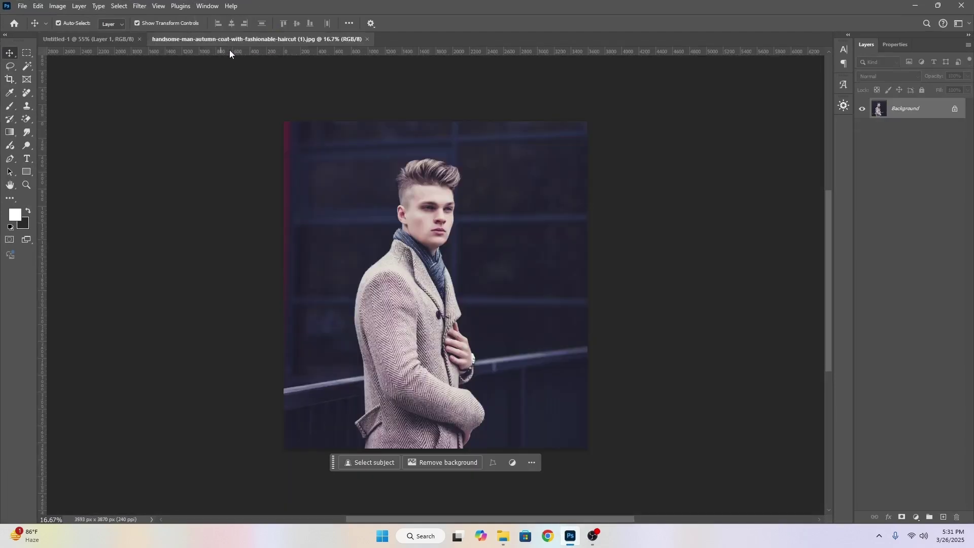
pyautogui.click(956, 109)
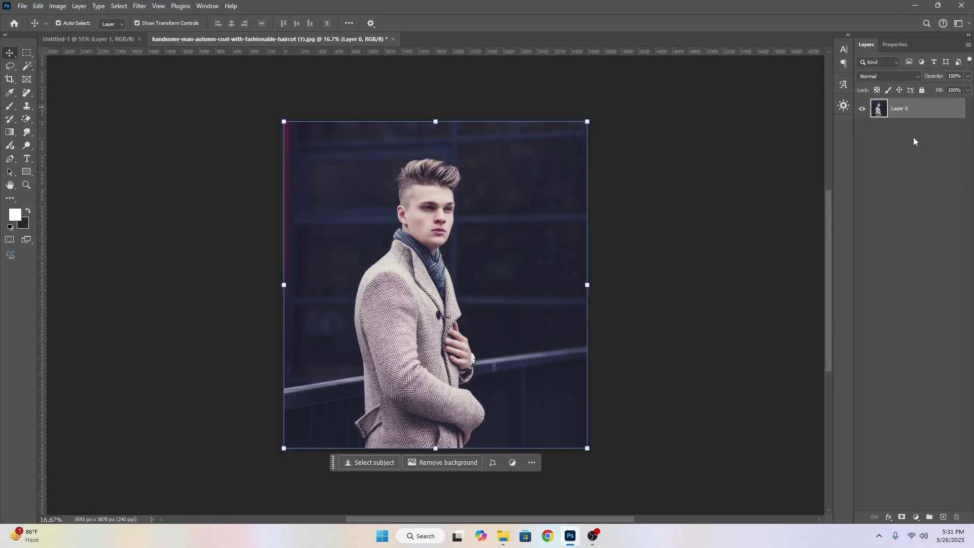
# Copy the entire photo and paste it into the Untitled-1 artboard document.
pyautogui.hotkey('ctrl', 'a')
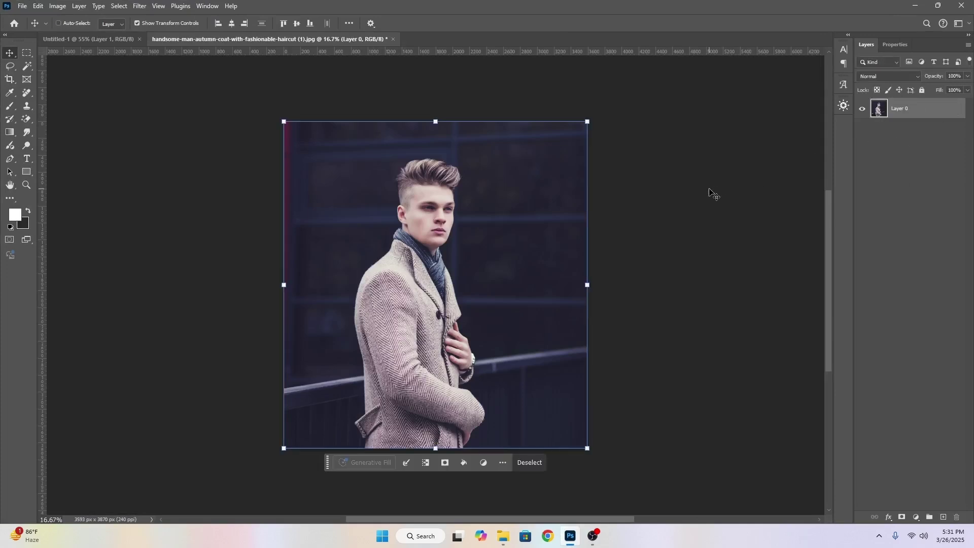
pyautogui.hotkey('ctrl', 'c')
pyautogui.click(87, 39)
pyautogui.hotkey('ctrl', 'v')
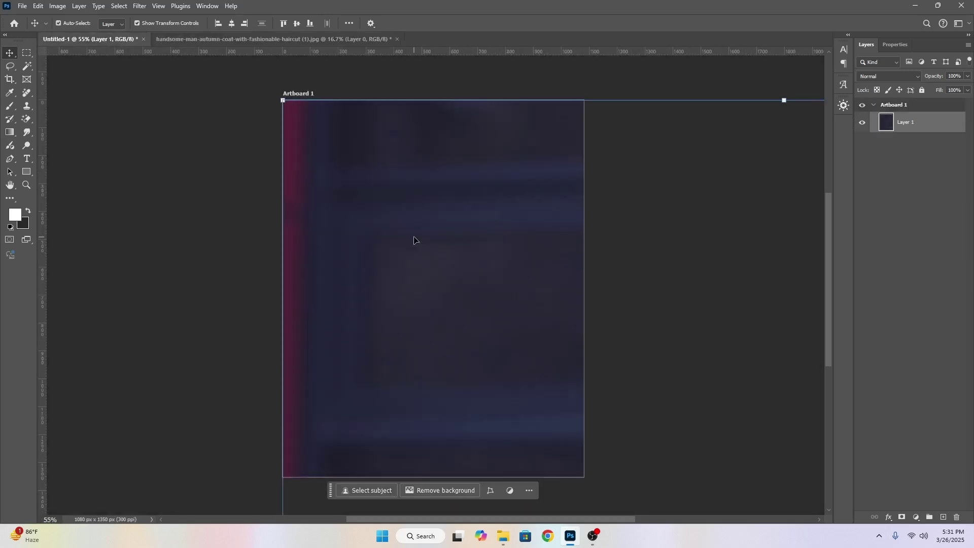
# Convert the pasted photo layer to a smart object.
pyautogui.scroll(2, 414, 237)
pyautogui.scroll(-10, 414, 237)
pyautogui.scroll(-3, 447, 237)
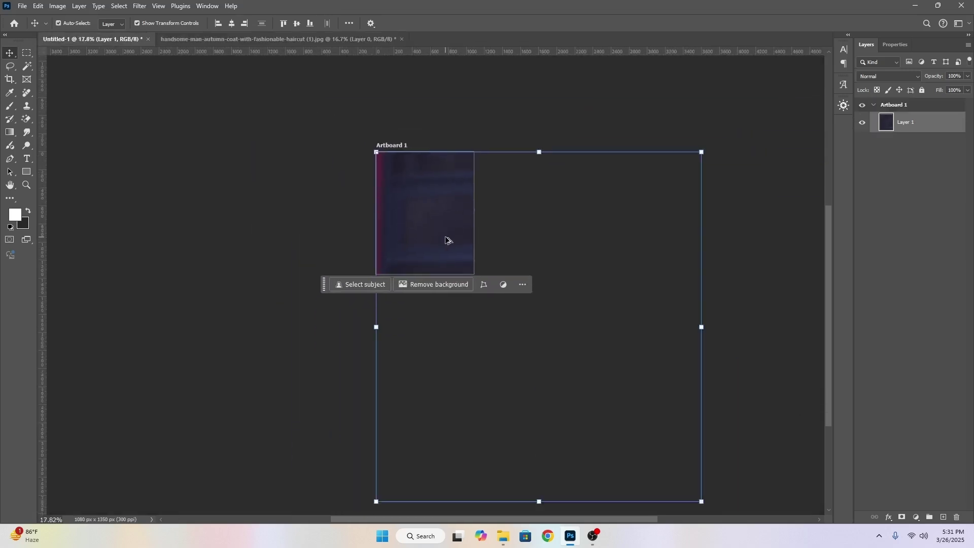
pyautogui.scroll(-1, 447, 240)
pyautogui.rightClick(919, 126)
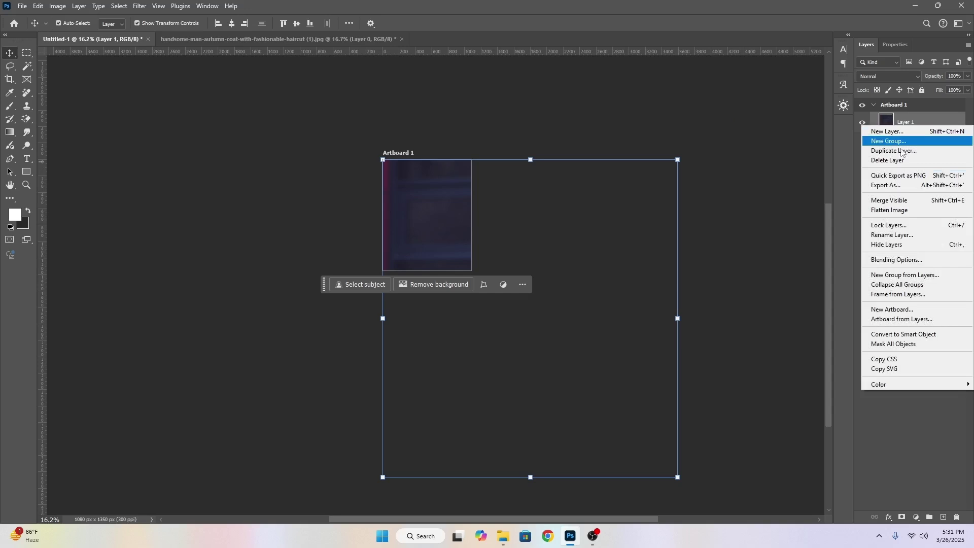
pyautogui.click(896, 334)
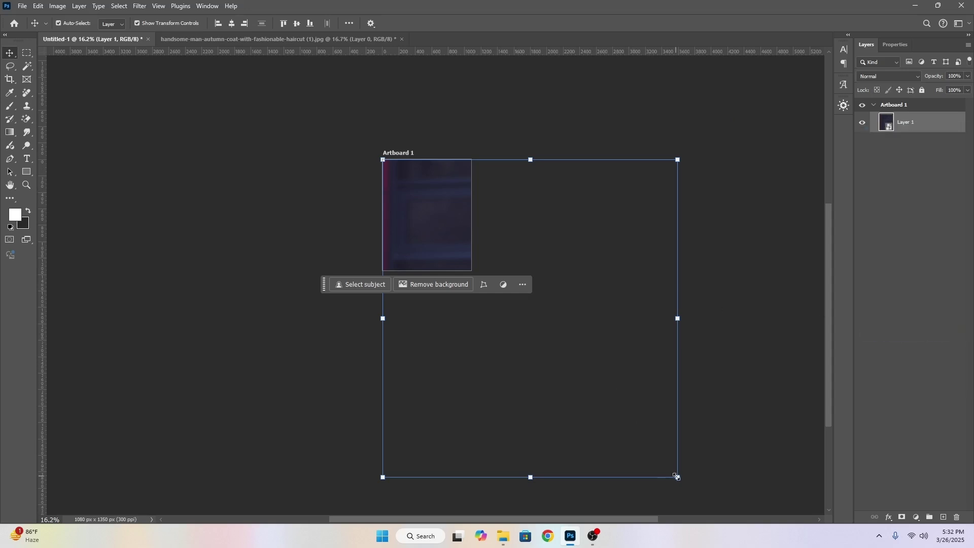
# Scale the photo down and position it so the man's head and upper body fill the artboard.
pyautogui.moveTo(677, 477); pyautogui.dragTo(485, 317)
pyautogui.moveTo(434, 244); pyautogui.dragTo(424, 244)
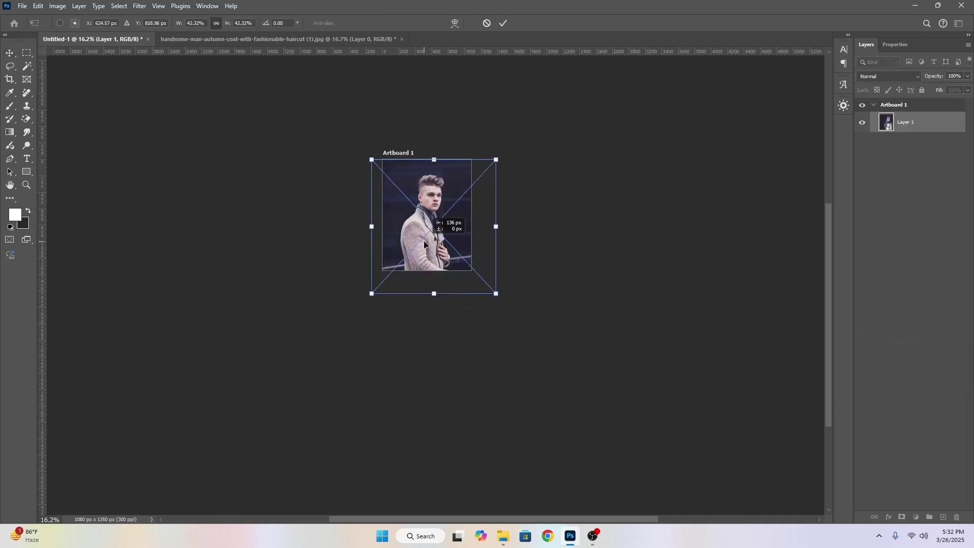
pyautogui.moveTo(433, 159); pyautogui.dragTo(435, 100)
pyautogui.moveTo(457, 223); pyautogui.dragTo(461, 267)
pyautogui.press('Return')
# Remove the background from the photo layer, leaving the man masked on the white artboard.
pyautogui.scroll(3, 429, 157)
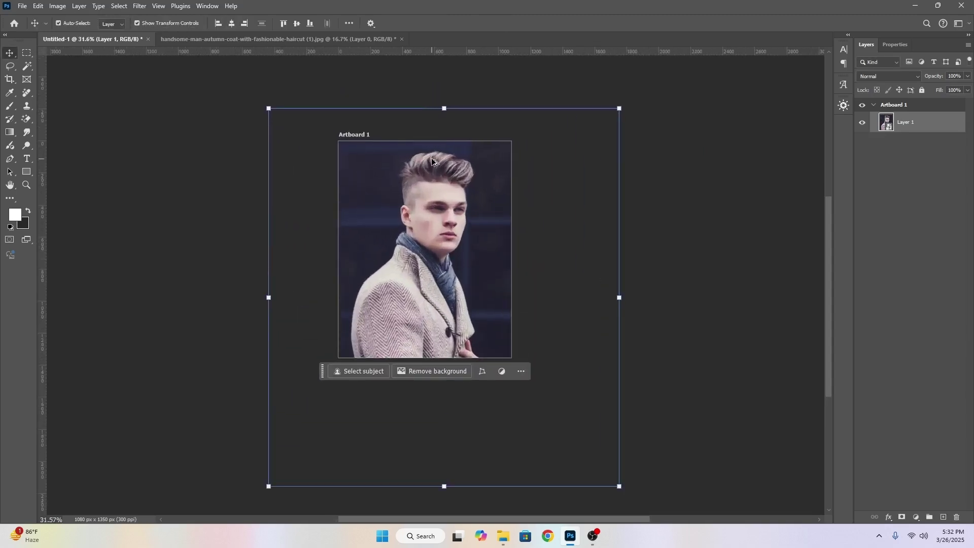
pyautogui.scroll(3, 433, 169)
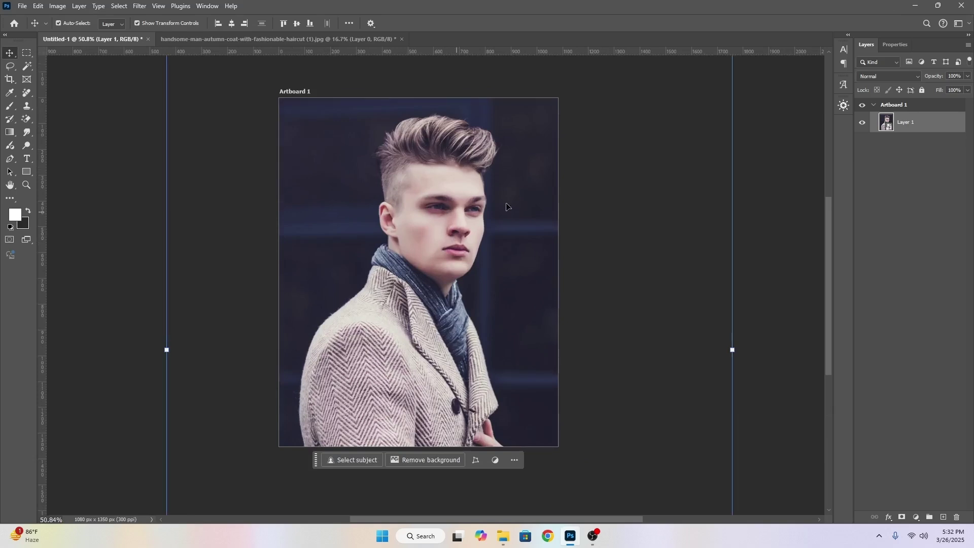
pyautogui.click(424, 460)
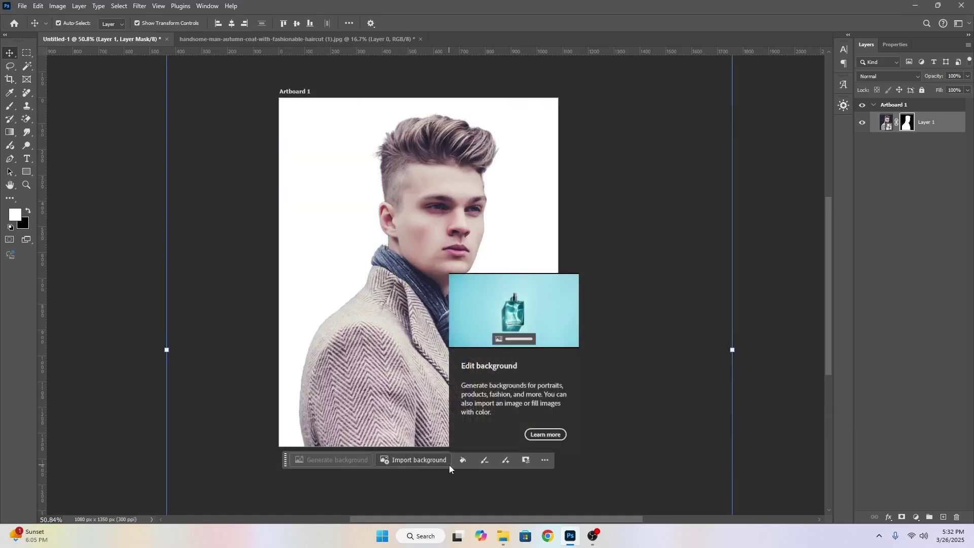
pyautogui.rightClick(10, 68)
pyautogui.click(9, 55)
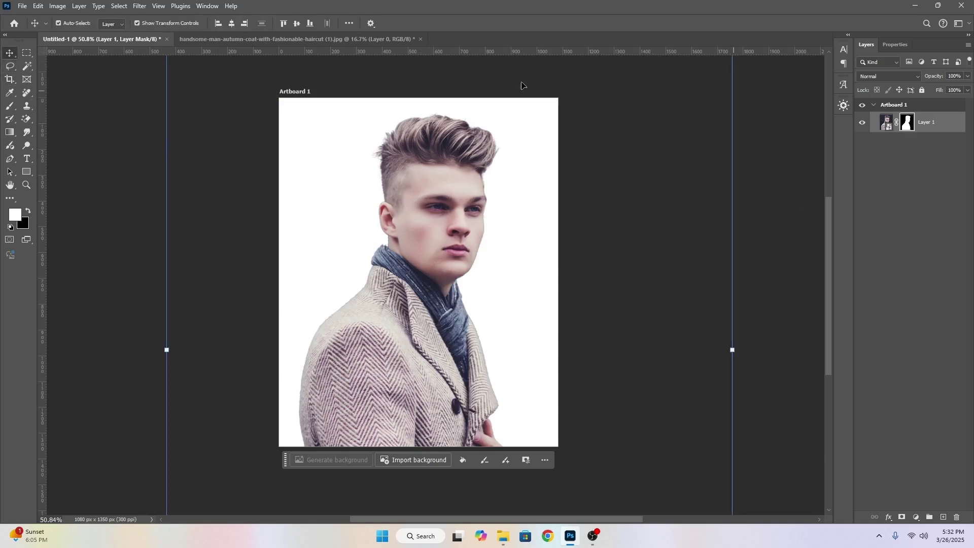
# Apply the Minimum filter to the man's layer mask with a 1-pixel radius and Squareness preserved.
pyautogui.scroll(3, 499, 212)
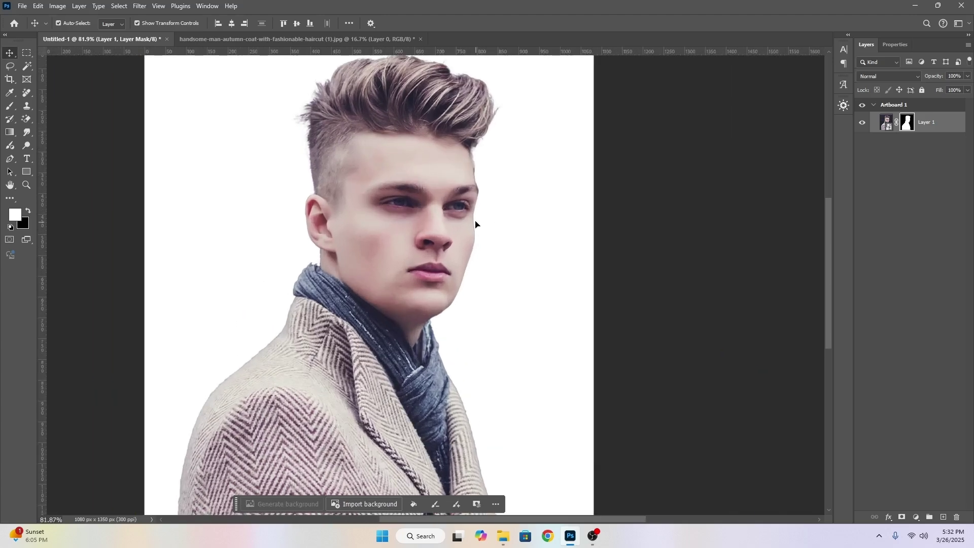
pyautogui.scroll(-2, 472, 258)
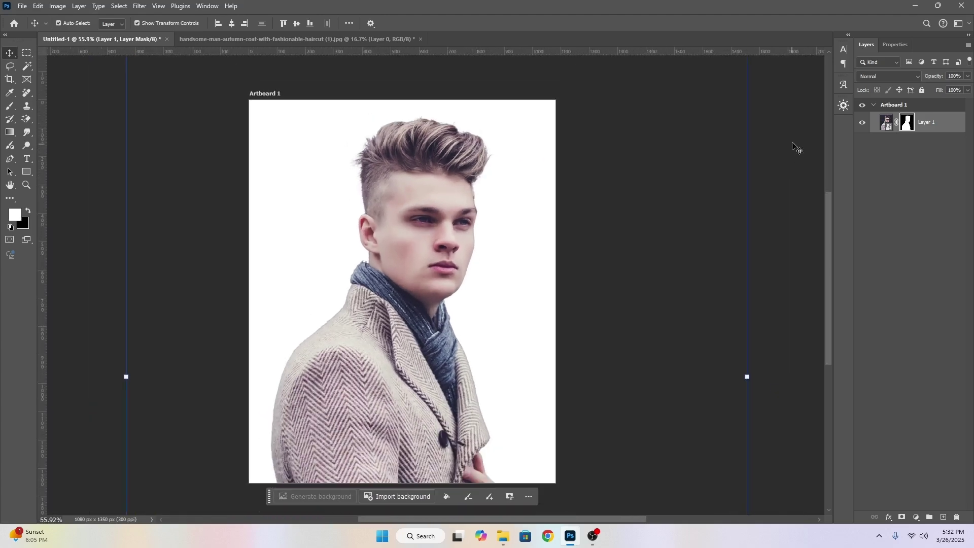
pyautogui.click(886, 125)
pyautogui.click(911, 124)
pyautogui.click(138, 5)
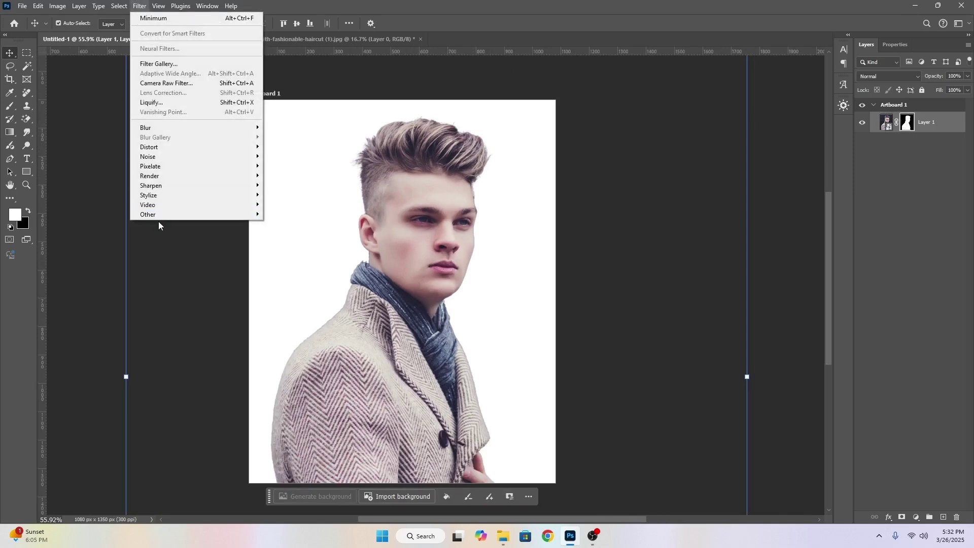
pyautogui.moveTo(168, 214)
pyautogui.click(283, 254)
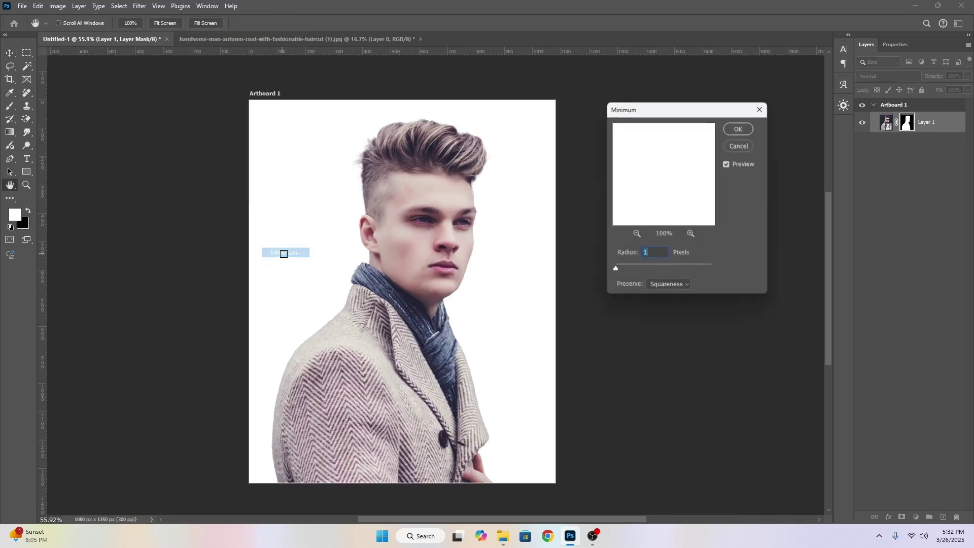
pyautogui.click(728, 165)
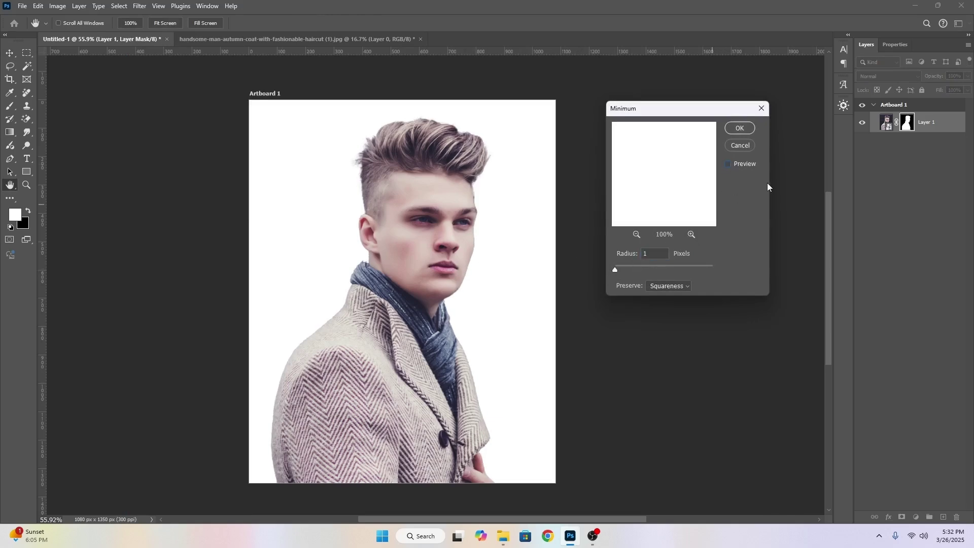
pyautogui.click(729, 164)
pyautogui.click(740, 129)
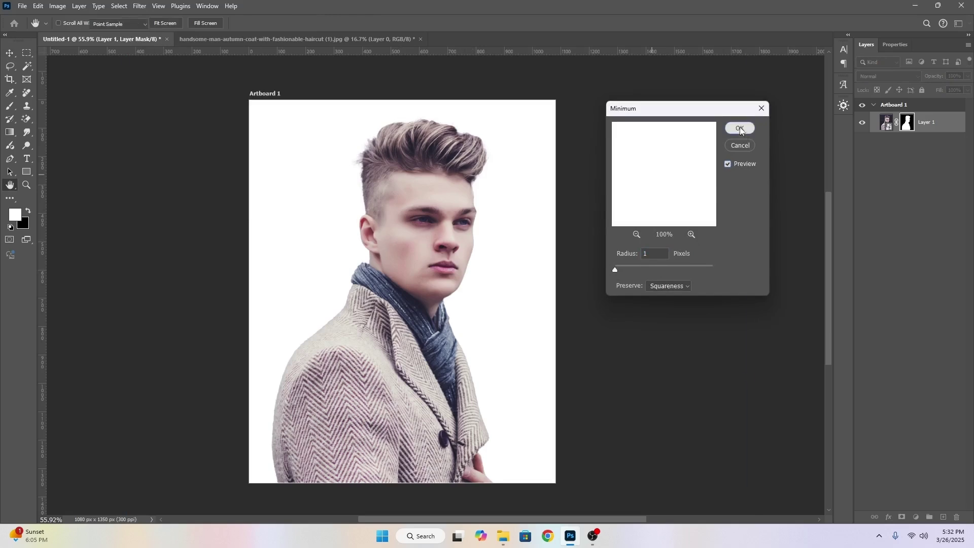
# Convert the masked layer of the man to a single smart object.
pyautogui.rightClick(943, 121)
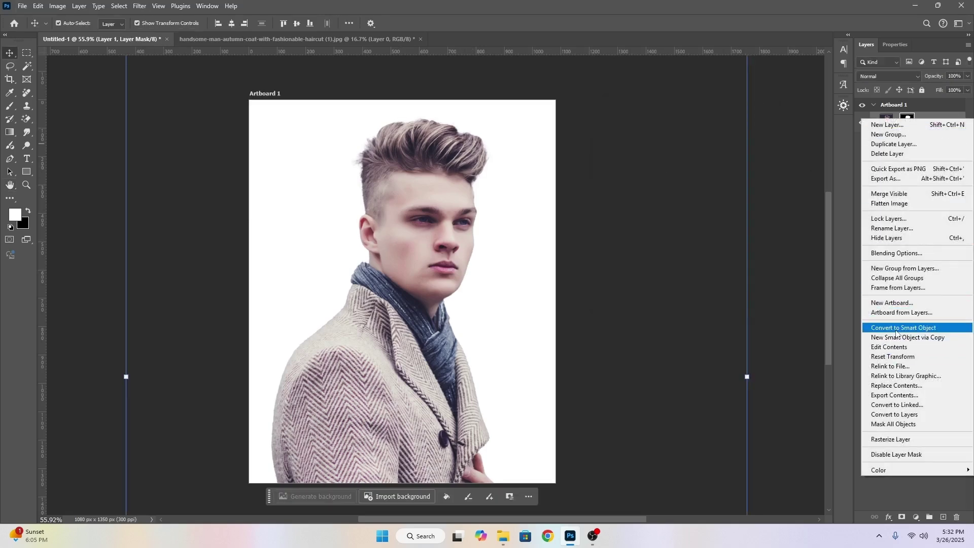
pyautogui.click(913, 345)
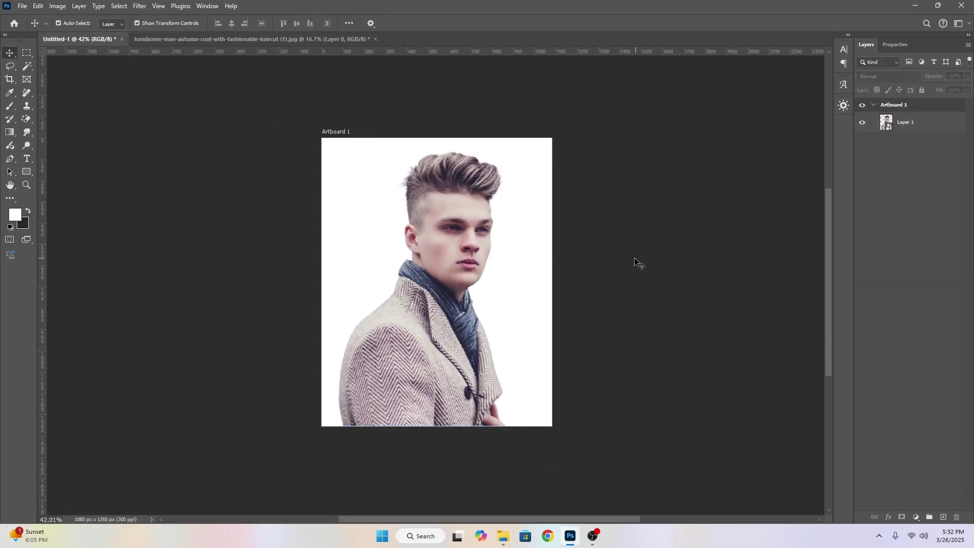
pyautogui.scroll(3, 496, 257)
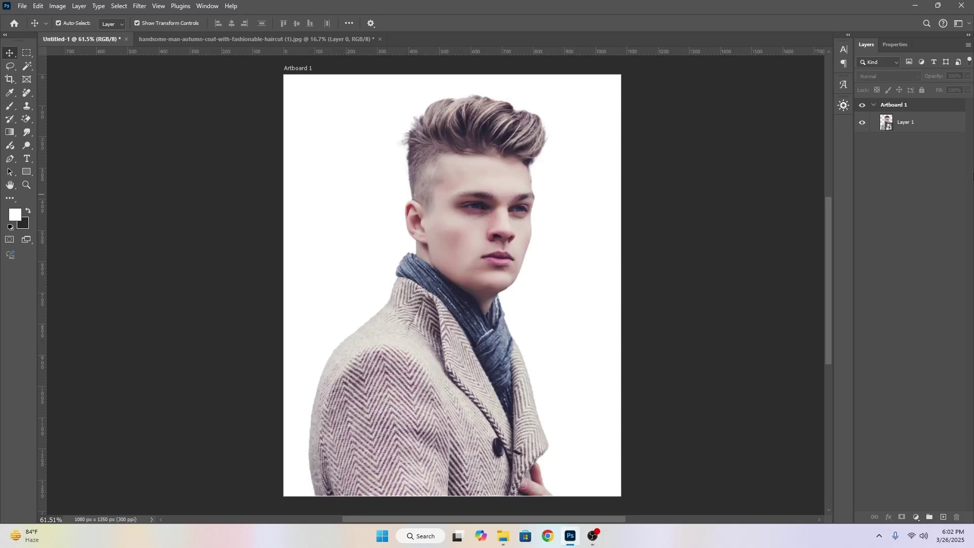
# Duplicate Layer 1 and rasterize the copy.
pyautogui.click(923, 123)
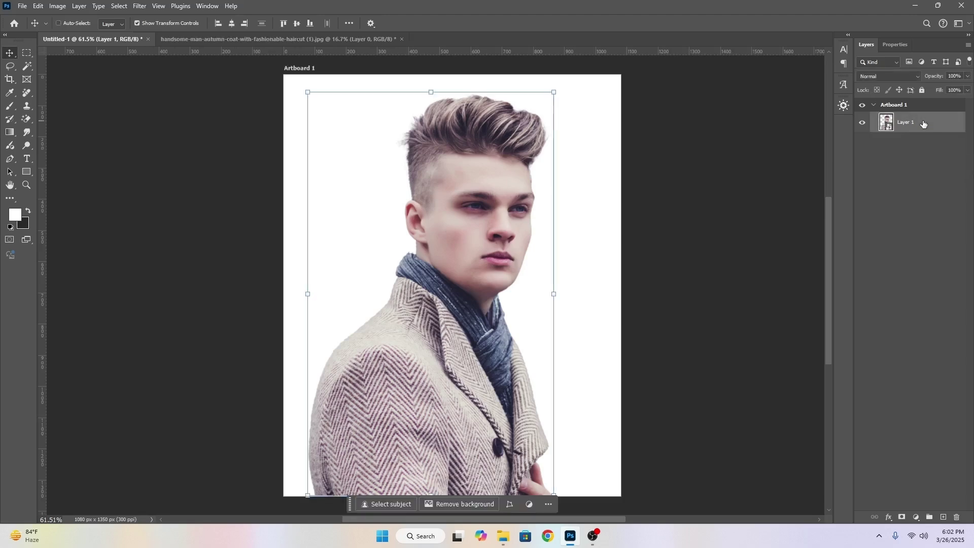
pyautogui.hotkey('ctrl', 'j')
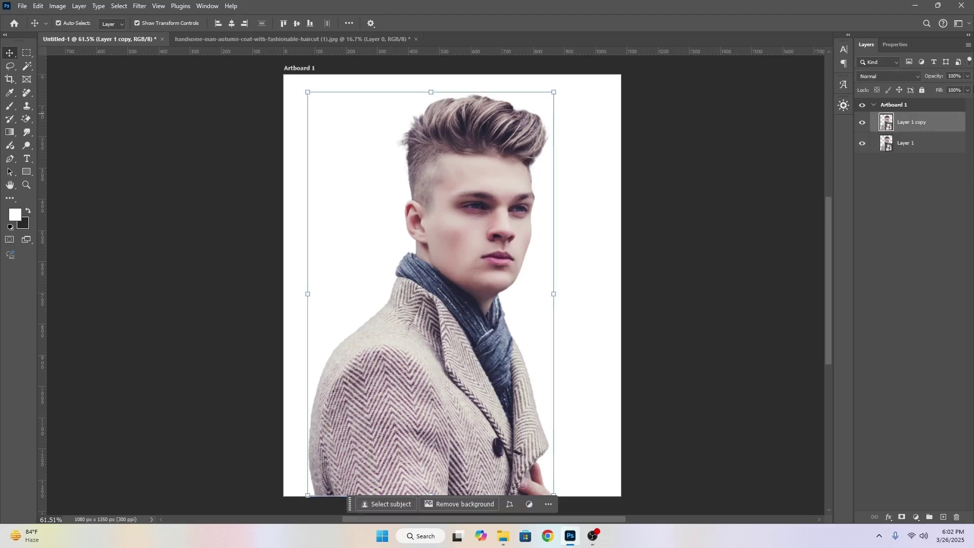
pyautogui.rightClick(941, 128)
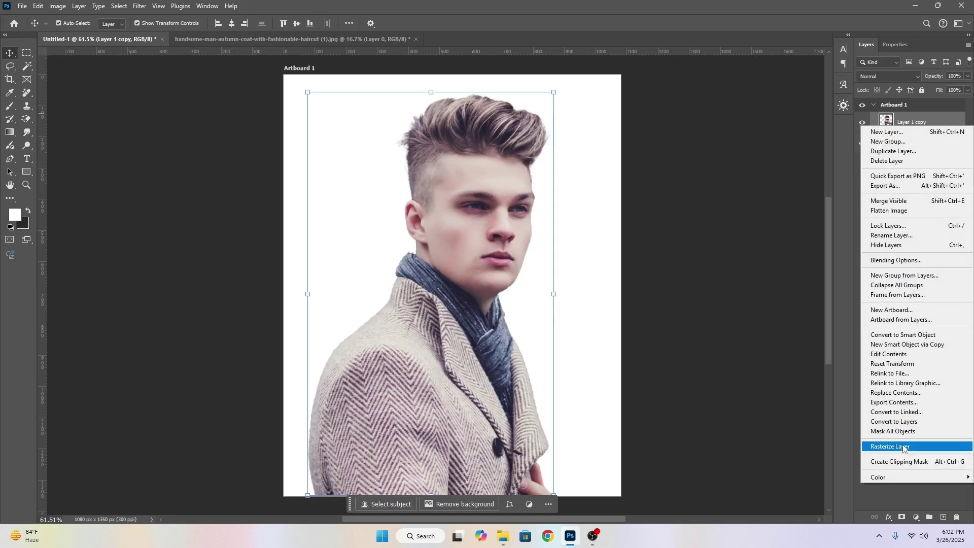
pyautogui.click(936, 446)
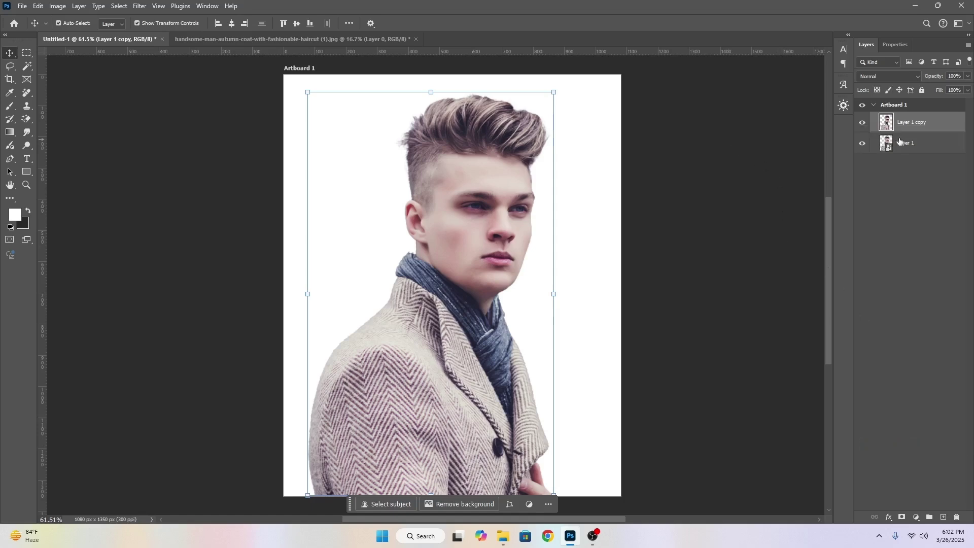
# Start a Shadows/Highlights adjustment on Layer 1 copy with the Shadows Amount at 70% and Tone at 44%.
pyautogui.click(70, 7)
pyautogui.moveTo(58, 6)
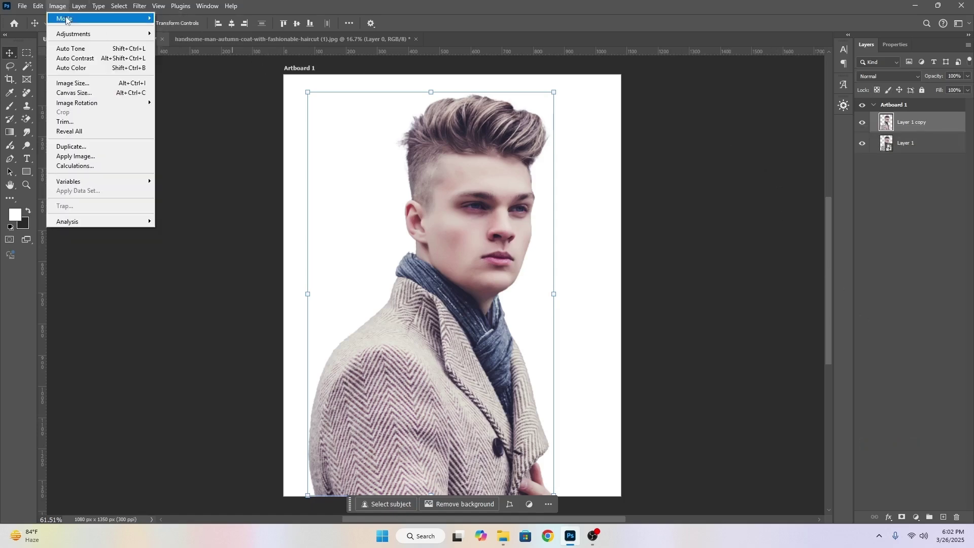
pyautogui.moveTo(72, 34)
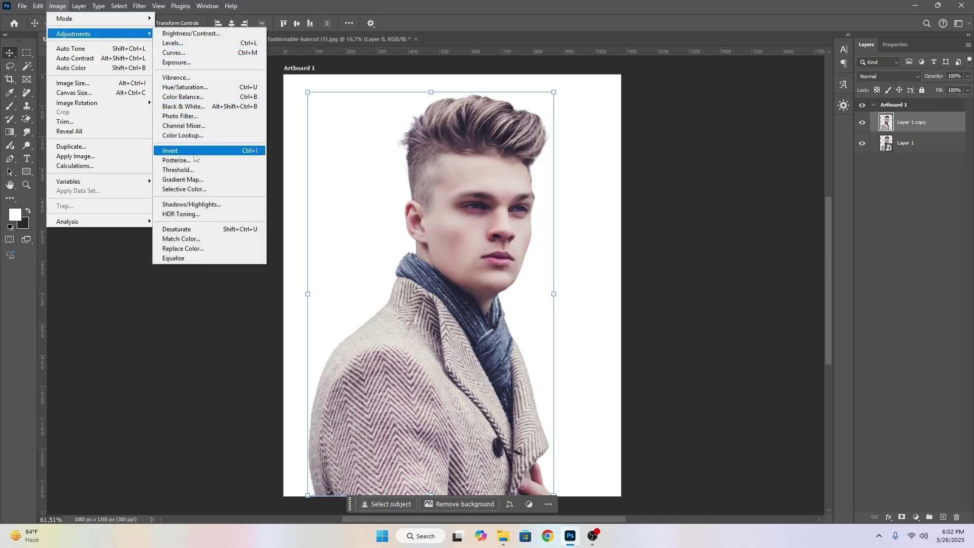
pyautogui.click(196, 205)
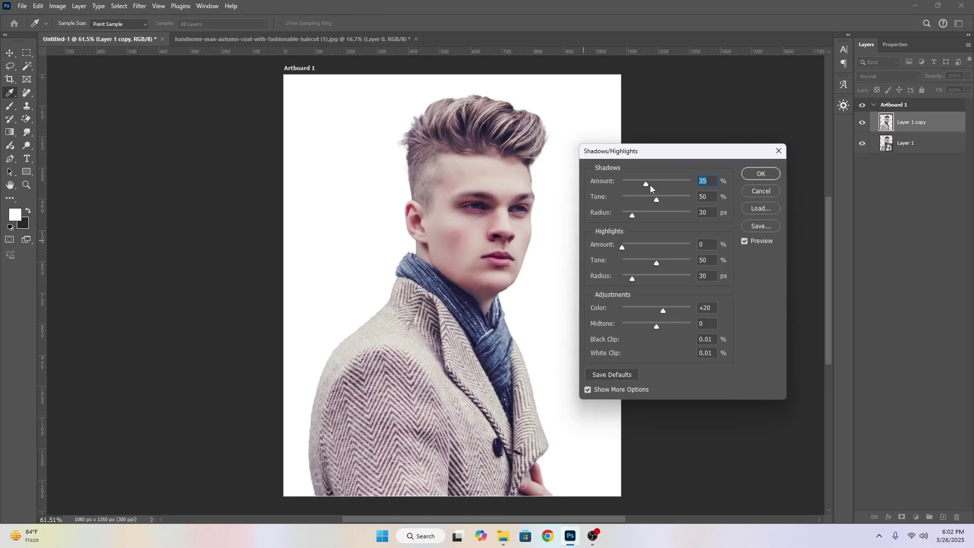
pyautogui.moveTo(645, 185)
pyautogui.mouseDown()
pyautogui.moveTo(690, 183)
pyautogui.moveTo(653, 182)
pyautogui.mouseUp()
pyautogui.moveTo(623, 247)
pyautogui.mouseDown()
pyautogui.moveTo(673, 247)
pyautogui.moveTo(609, 248)
pyautogui.mouseUp()
pyautogui.moveTo(653, 182); pyautogui.dragTo(666, 185)
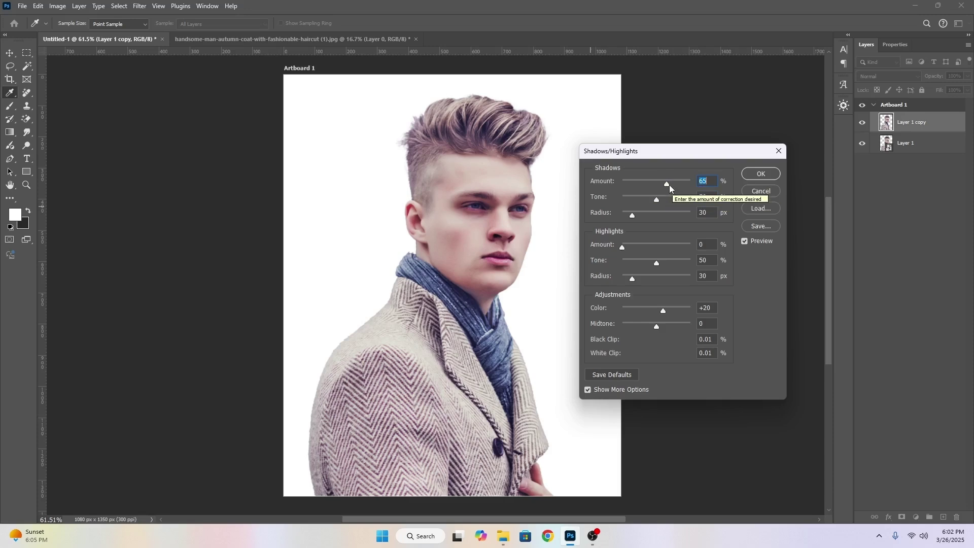
pyautogui.moveTo(667, 185); pyautogui.dragTo(654, 200)
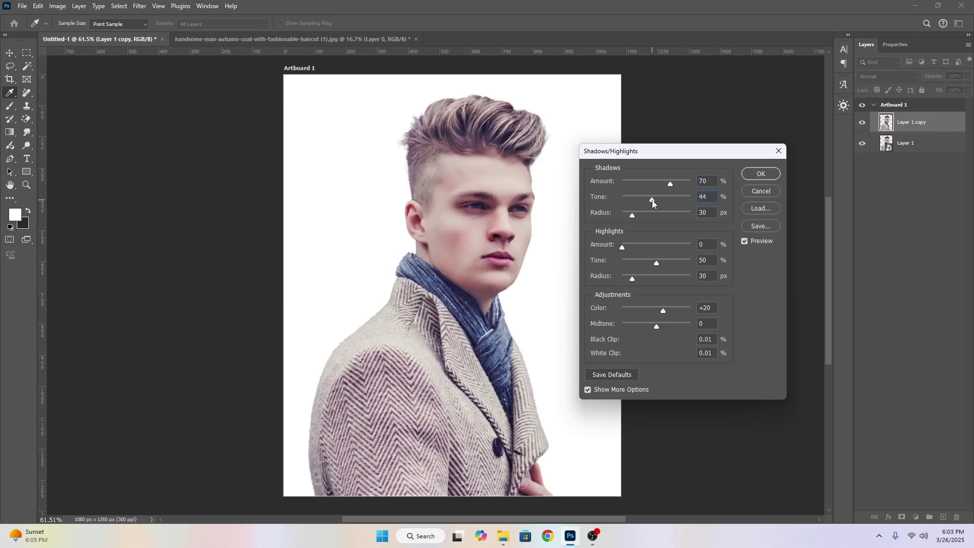
pyautogui.moveTo(653, 200); pyautogui.dragTo(653, 200)
# Set the Highlights Amount to 55% and Tone to 58%, with Color at +15 and Midtone at -10.
pyautogui.moveTo(623, 248); pyautogui.dragTo(661, 250)
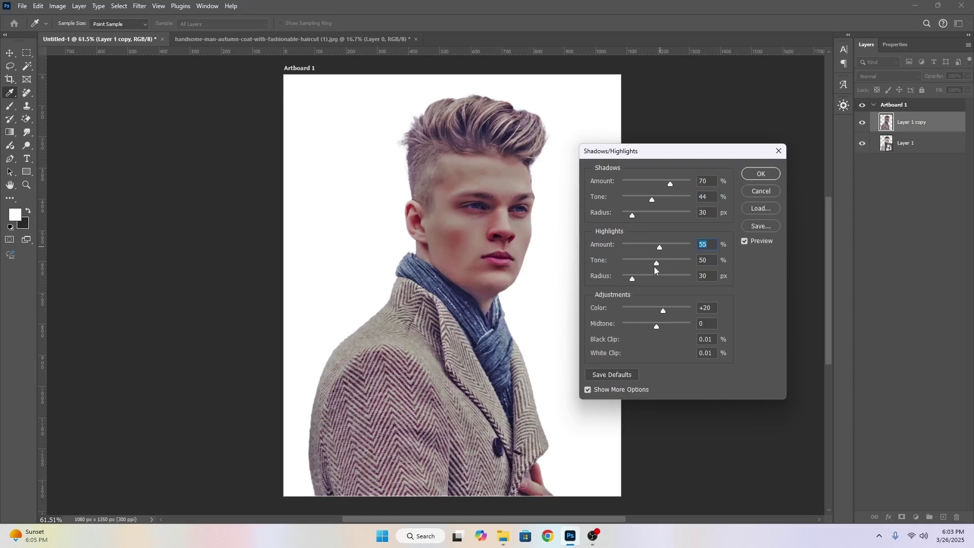
pyautogui.moveTo(658, 268); pyautogui.dragTo(662, 264)
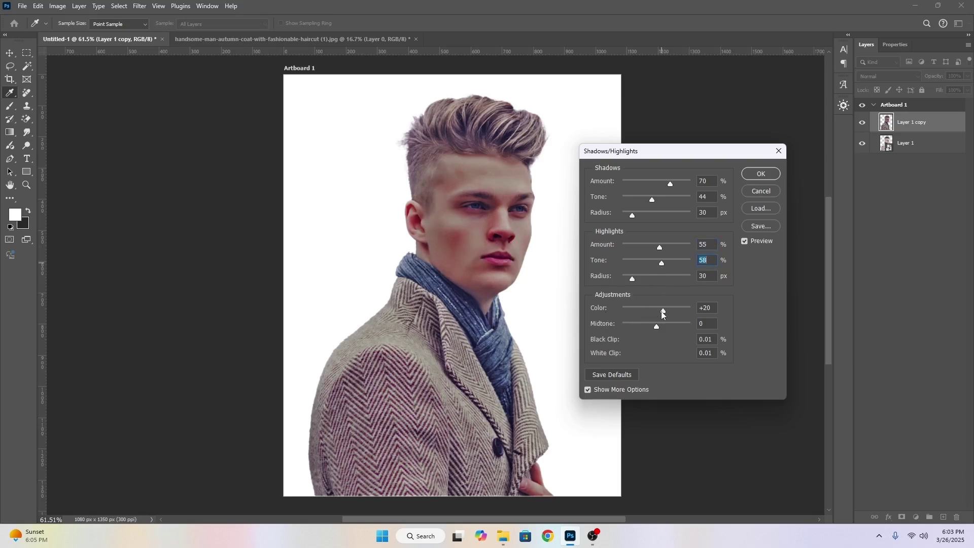
pyautogui.moveTo(662, 313); pyautogui.dragTo(689, 311)
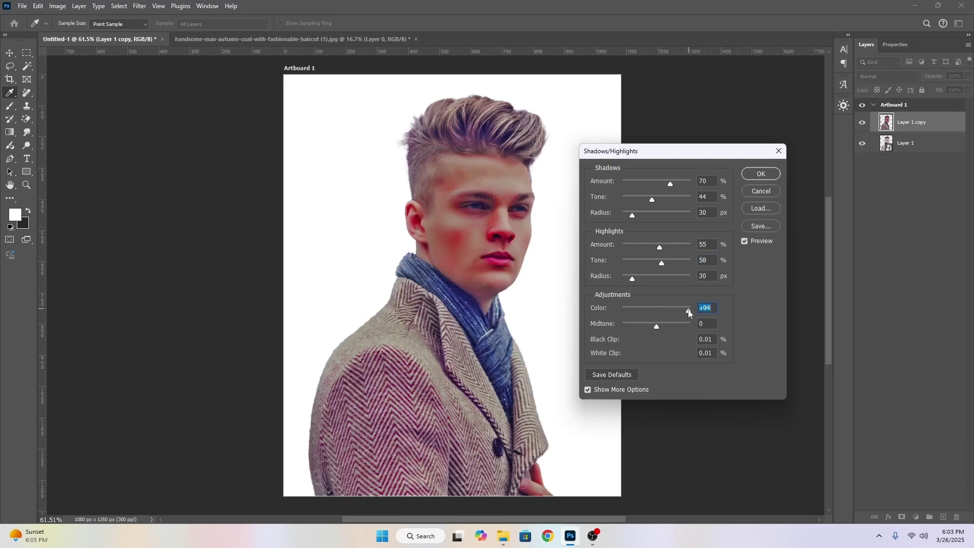
pyautogui.moveTo(689, 313); pyautogui.dragTo(661, 327)
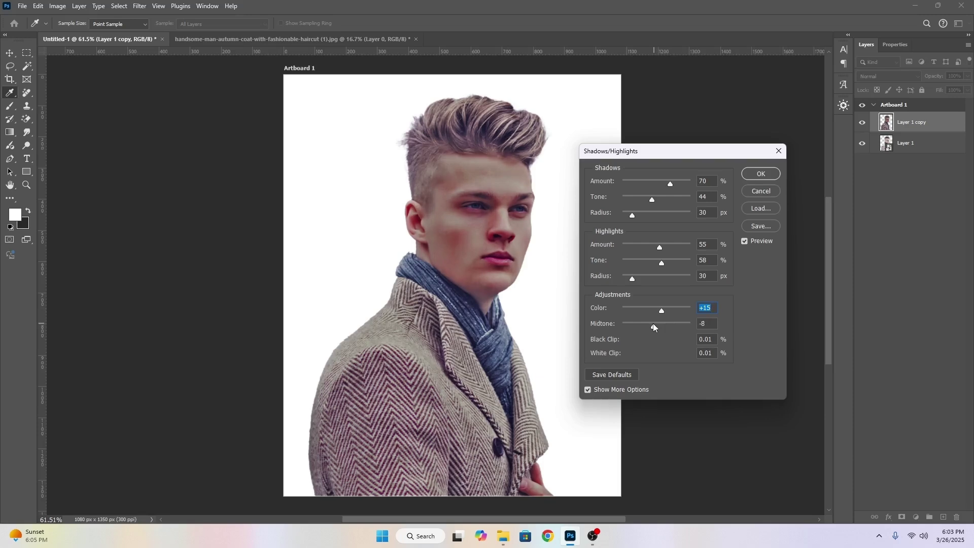
pyautogui.moveTo(655, 327); pyautogui.dragTo(653, 323)
# Raise the Highlights Amount to 67% and Tone to 61%, then apply the Shadows/Highlights adjustment.
pyautogui.click(665, 248)
pyautogui.moveTo(663, 263); pyautogui.dragTo(663, 263)
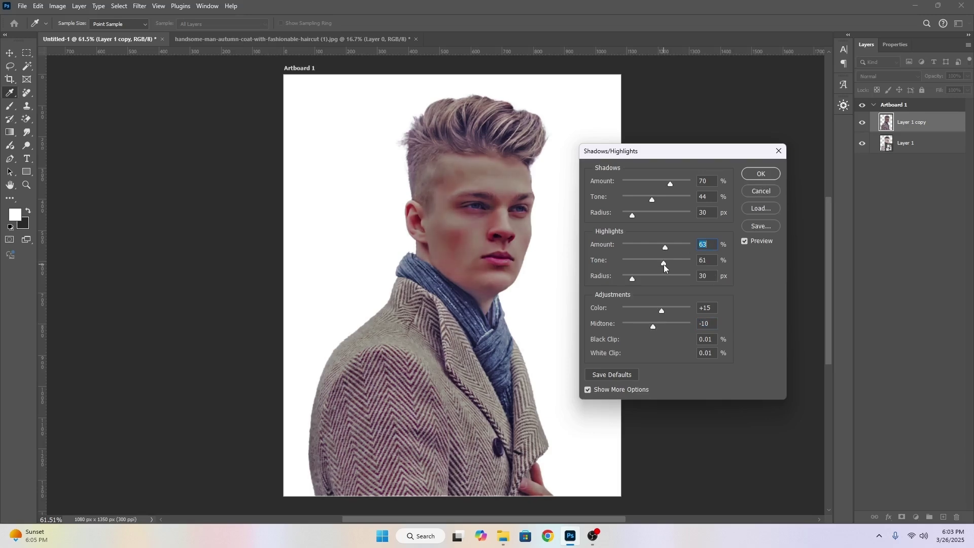
pyautogui.click(663, 264)
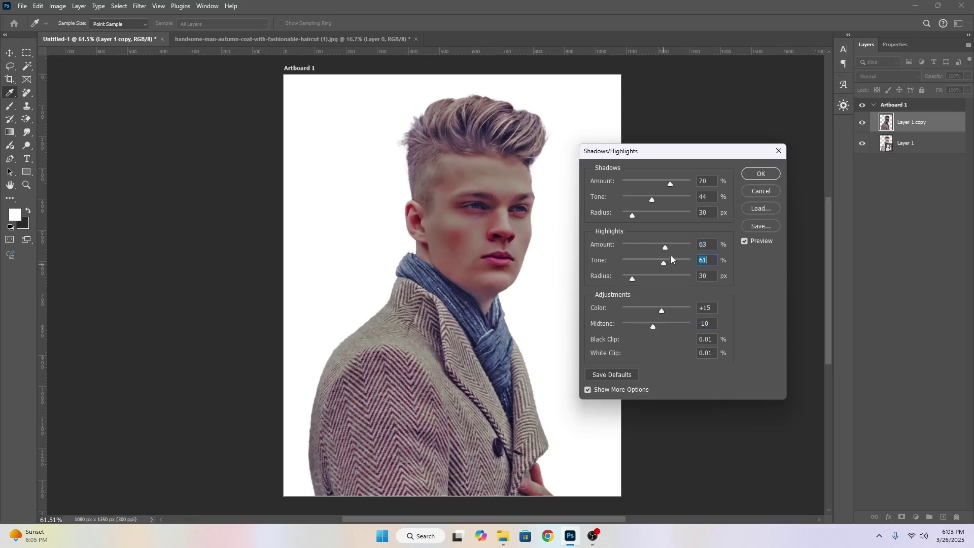
pyautogui.click(673, 186)
pyautogui.moveTo(672, 185); pyautogui.dragTo(670, 183)
pyautogui.moveTo(672, 248); pyautogui.dragTo(669, 248)
pyautogui.click(668, 246)
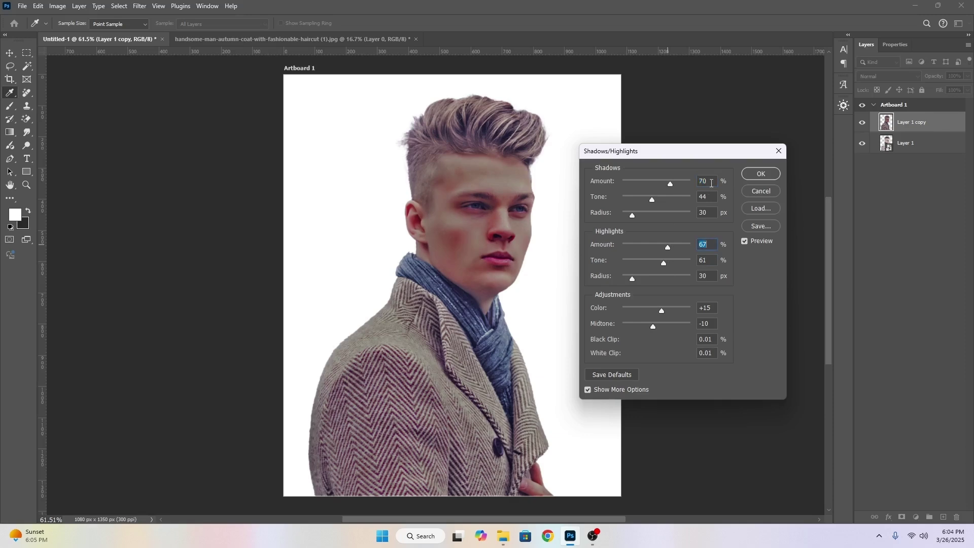
pyautogui.click(768, 175)
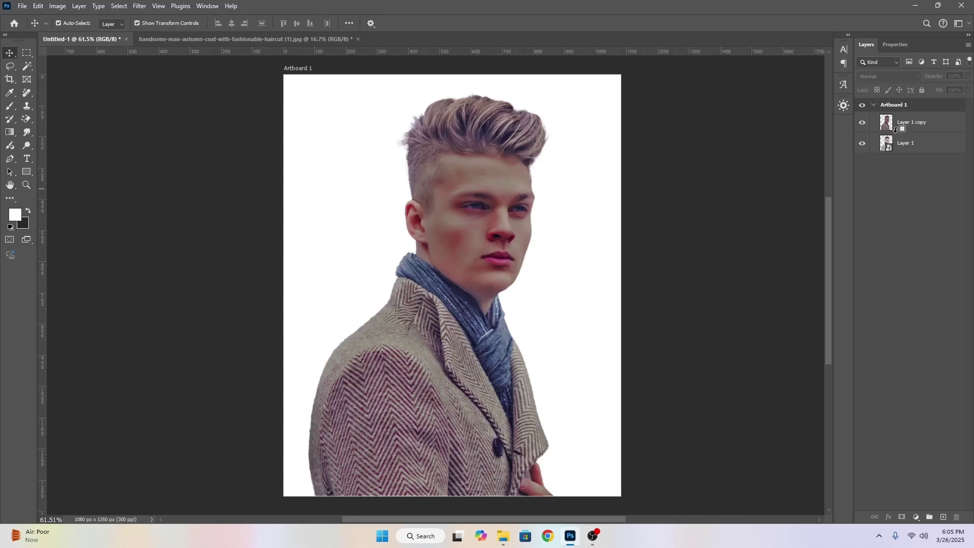
# Clip Layer 1 copy to Layer 1 and compare the image with the copy hidden and shown.
pyautogui.keyDown('alt'); pyautogui.click(896, 130); pyautogui.keyUp('alt')
pyautogui.click(900, 147)
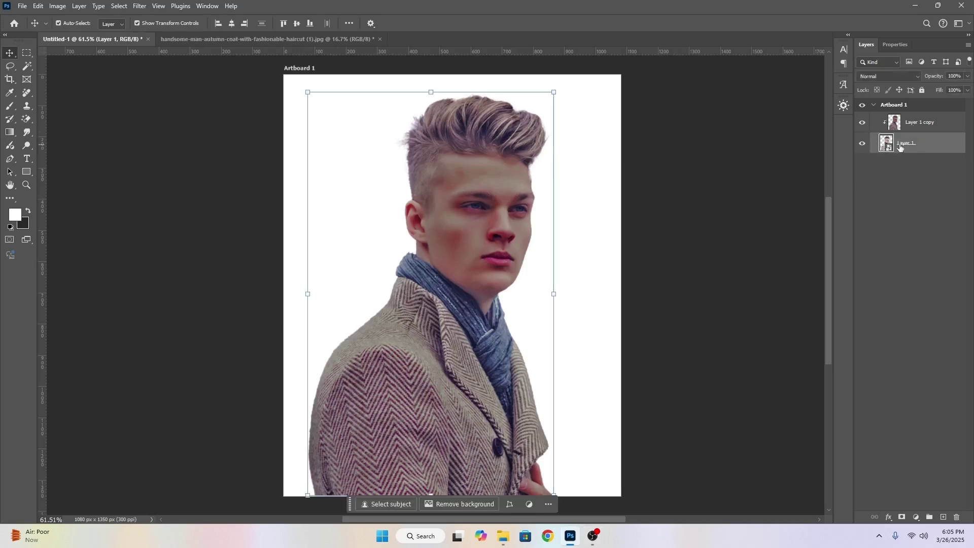
pyautogui.click(862, 144)
pyautogui.click(862, 143)
pyautogui.click(863, 123)
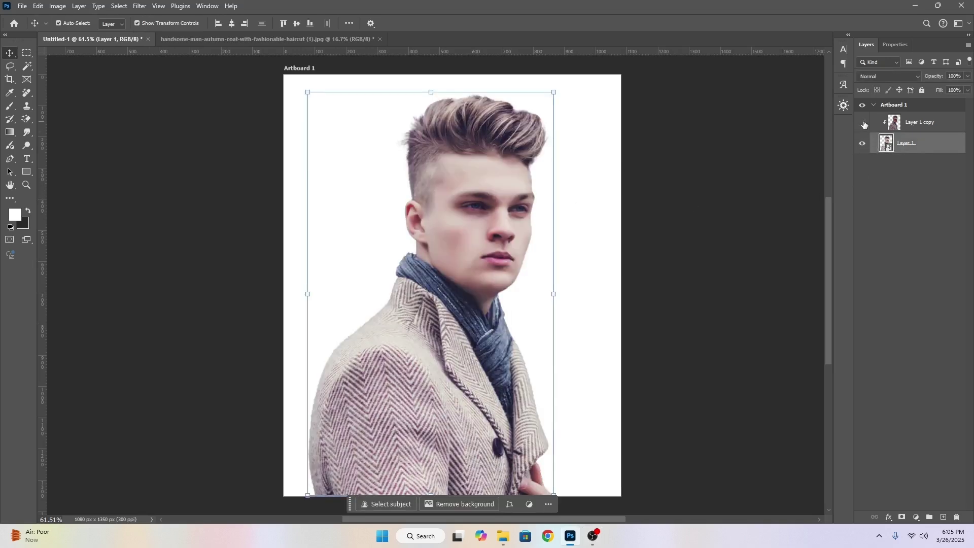
pyautogui.click(863, 123)
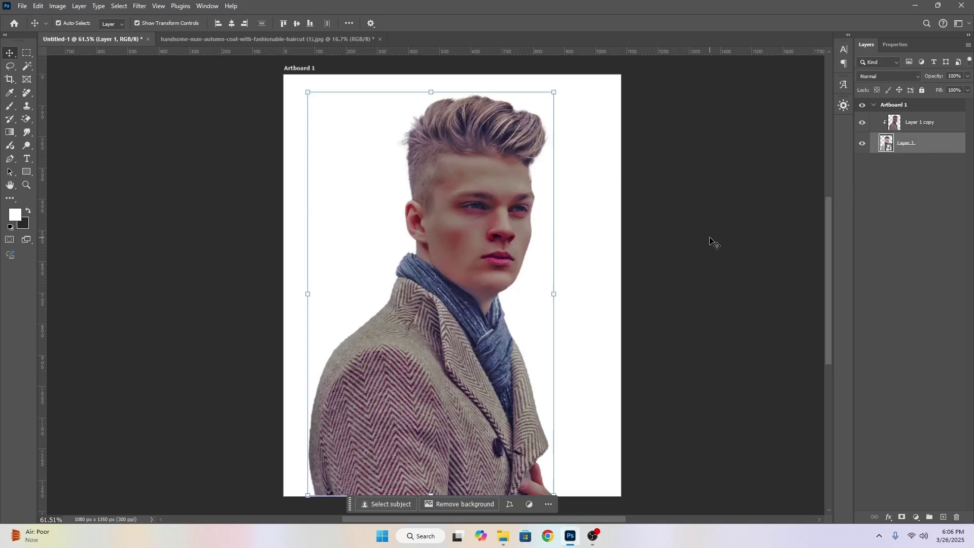
# Add a Black & White adjustment layer clipped above Layer 1 copy.
pyautogui.click(903, 126)
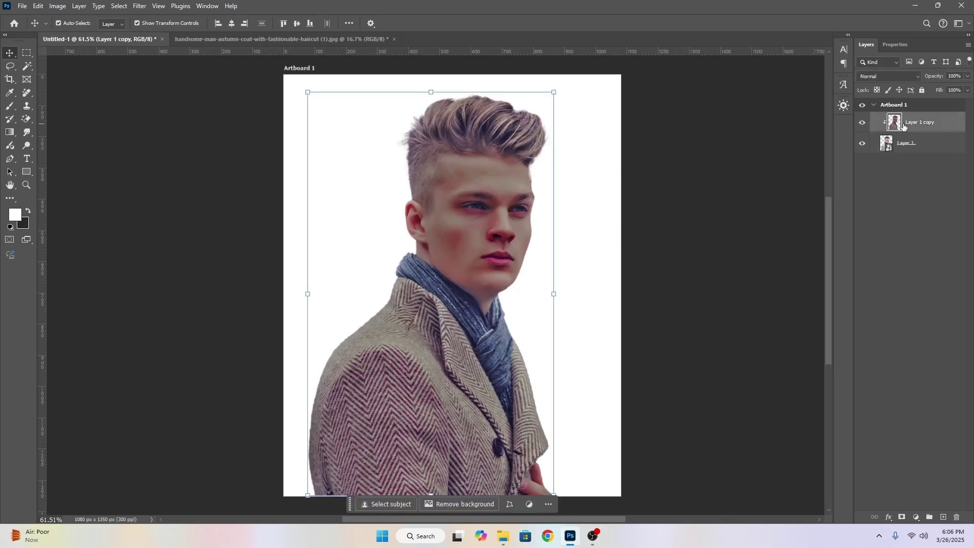
pyautogui.click(752, 315)
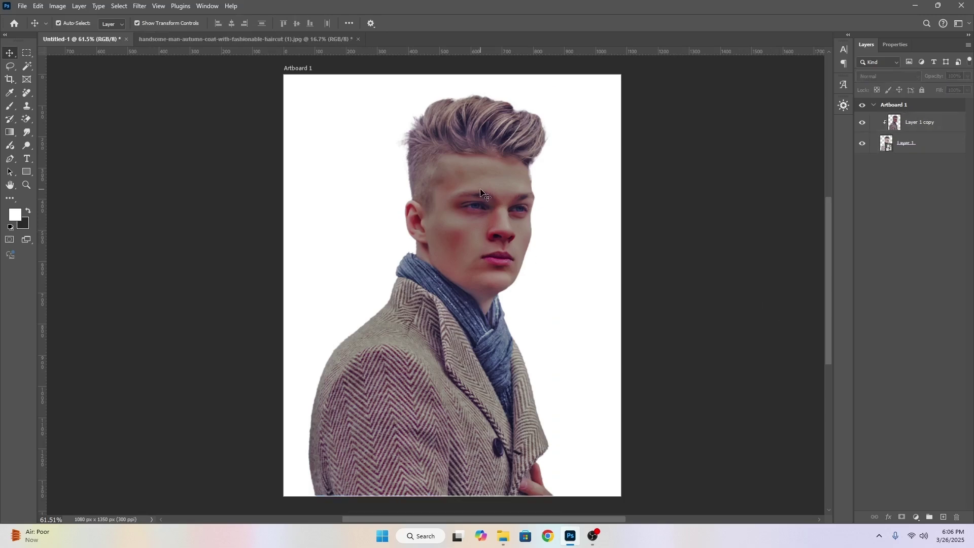
pyautogui.click(924, 130)
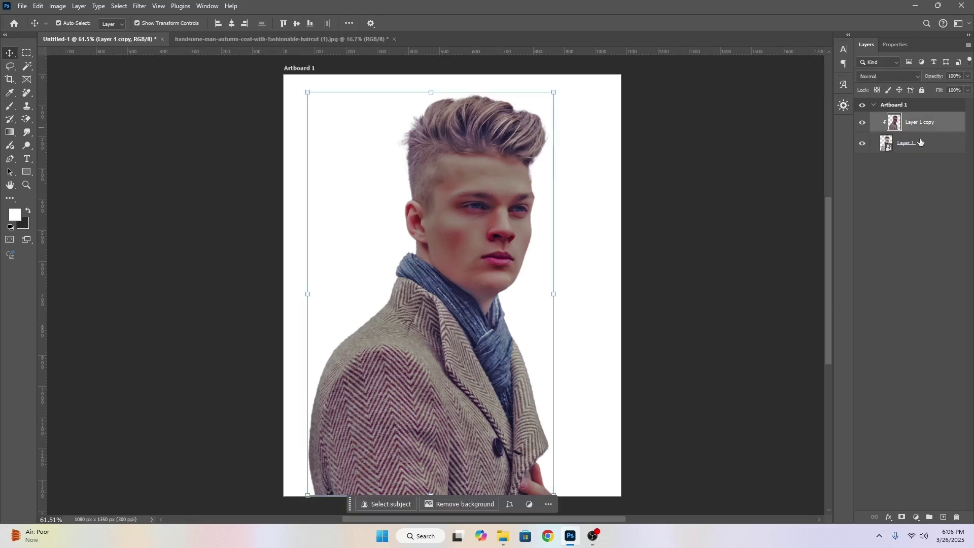
pyautogui.click(916, 518)
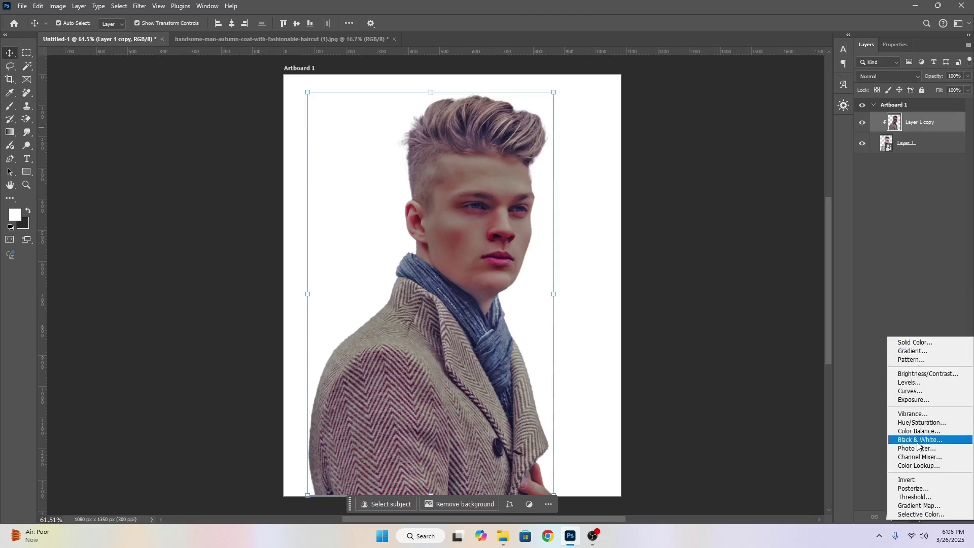
pyautogui.click(920, 439)
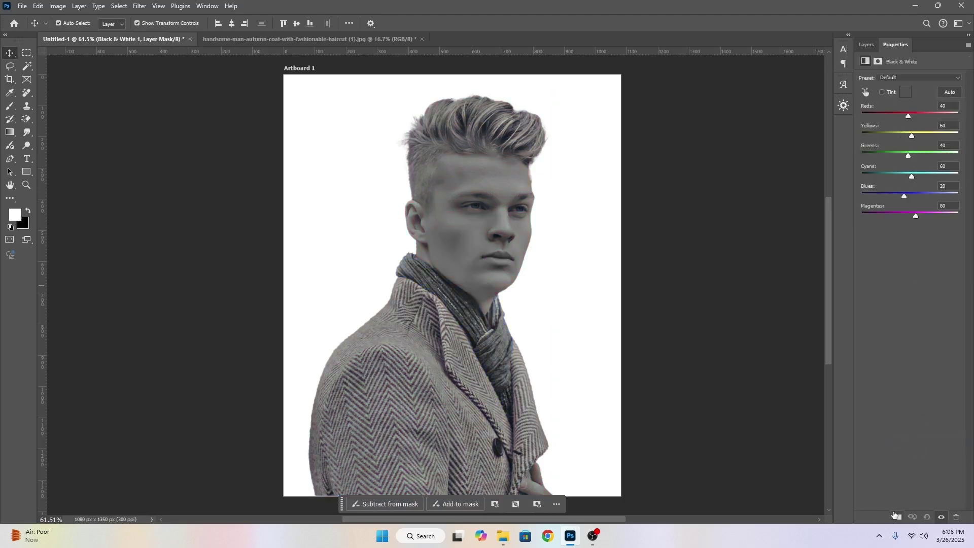
# Set the Black & White adjustment to Reds 98, Yellows 93, Cyans 88 and Magentas 132.
pyautogui.moveTo(908, 115)
pyautogui.mouseDown()
pyautogui.moveTo(926, 113)
pyautogui.moveTo(907, 115)
pyautogui.moveTo(914, 119)
pyautogui.mouseUp()
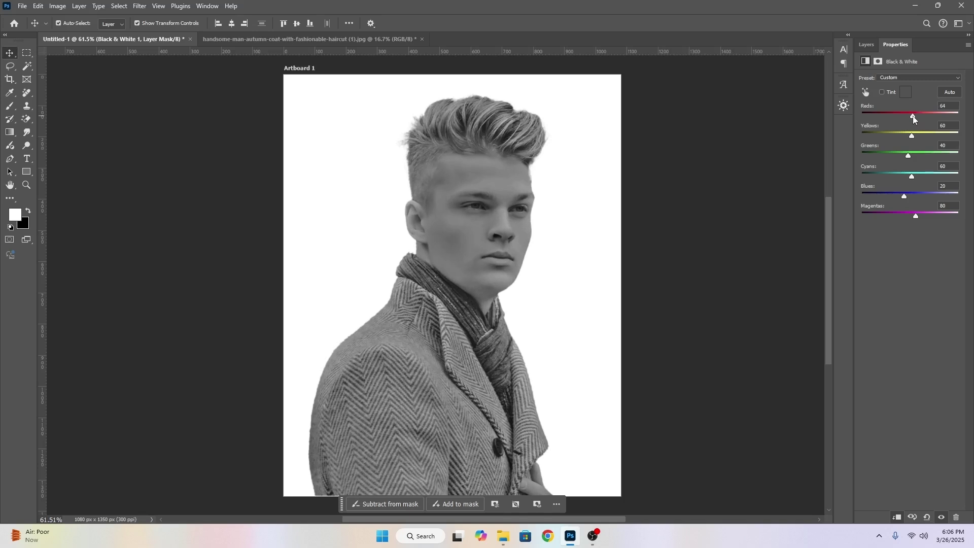
pyautogui.moveTo(914, 119); pyautogui.dragTo(915, 119)
pyautogui.moveTo(913, 120); pyautogui.dragTo(919, 121)
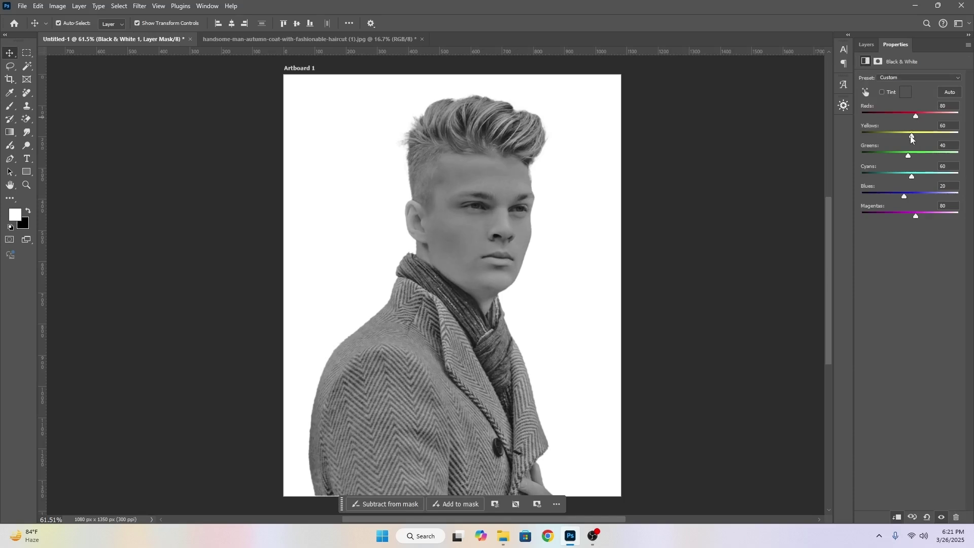
pyautogui.moveTo(911, 137)
pyautogui.mouseDown()
pyautogui.moveTo(926, 136)
pyautogui.moveTo(870, 137)
pyautogui.moveTo(920, 142)
pyautogui.moveTo(914, 133)
pyautogui.mouseUp()
pyautogui.moveTo(916, 117); pyautogui.dragTo(918, 177)
pyautogui.moveTo(916, 217); pyautogui.dragTo(927, 218)
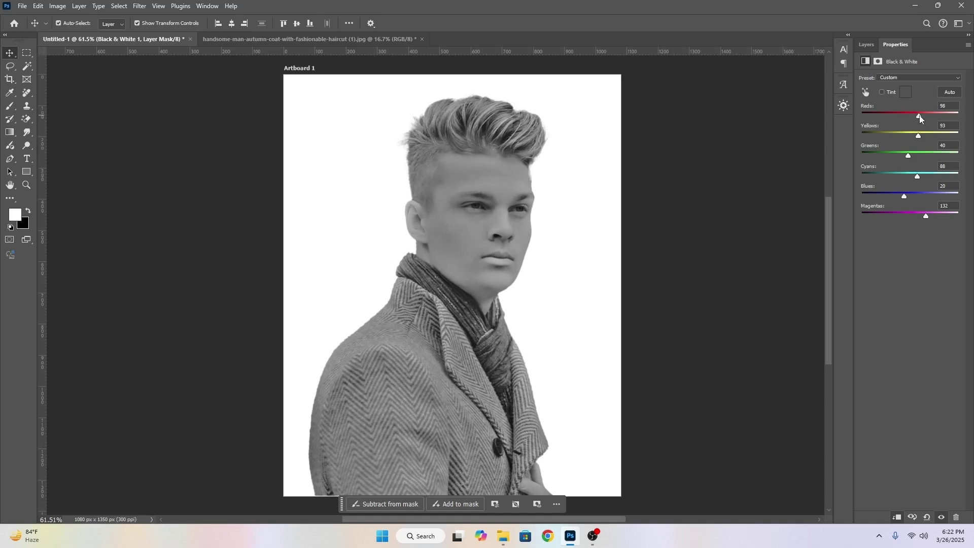
# Lower the Black & White adjustment's Reds to 72, Yellows to 67 and Magentas to 83, comparing the effect off and on.
pyautogui.click(868, 45)
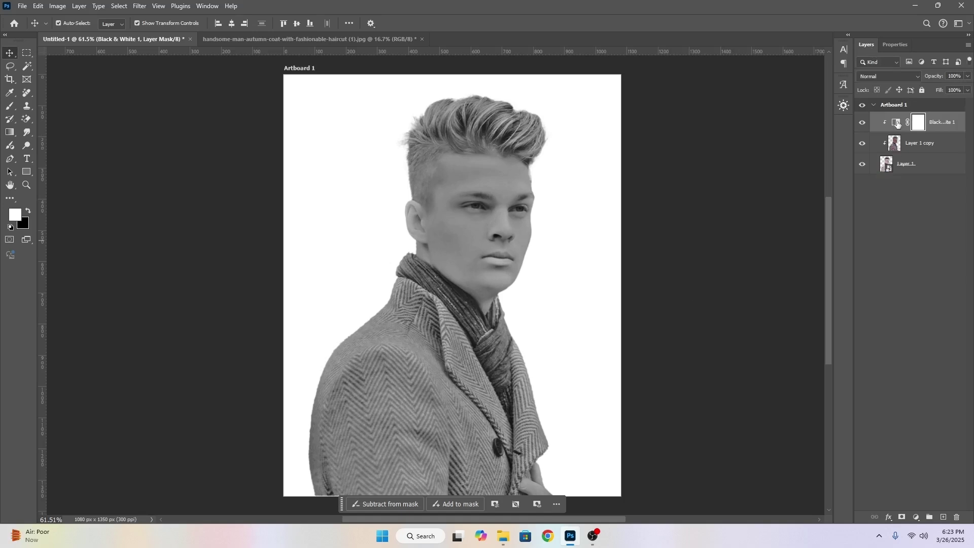
pyautogui.click(897, 123)
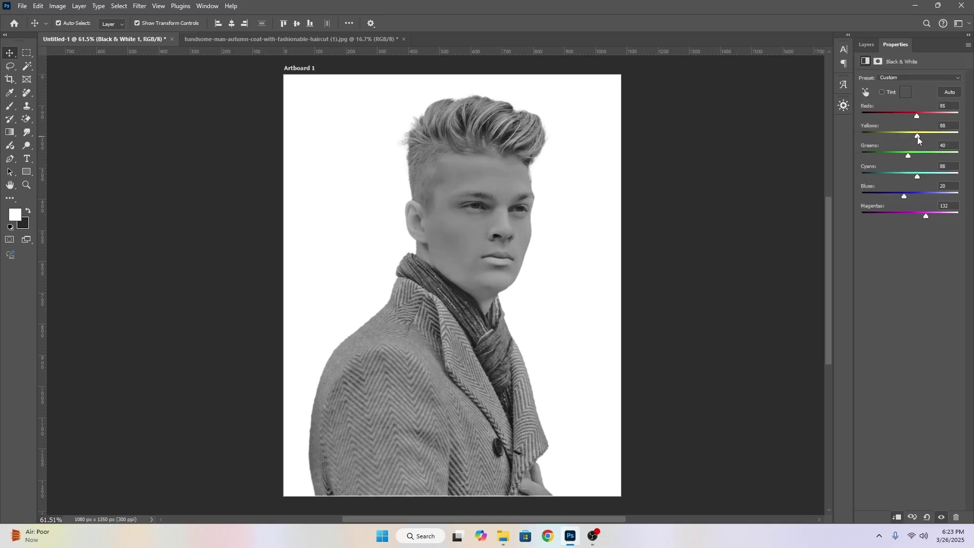
pyautogui.moveTo(918, 136)
pyautogui.mouseDown()
pyautogui.moveTo(913, 117)
pyautogui.moveTo(914, 136)
pyautogui.mouseUp()
pyautogui.moveTo(926, 218); pyautogui.dragTo(920, 216)
pyautogui.click(871, 45)
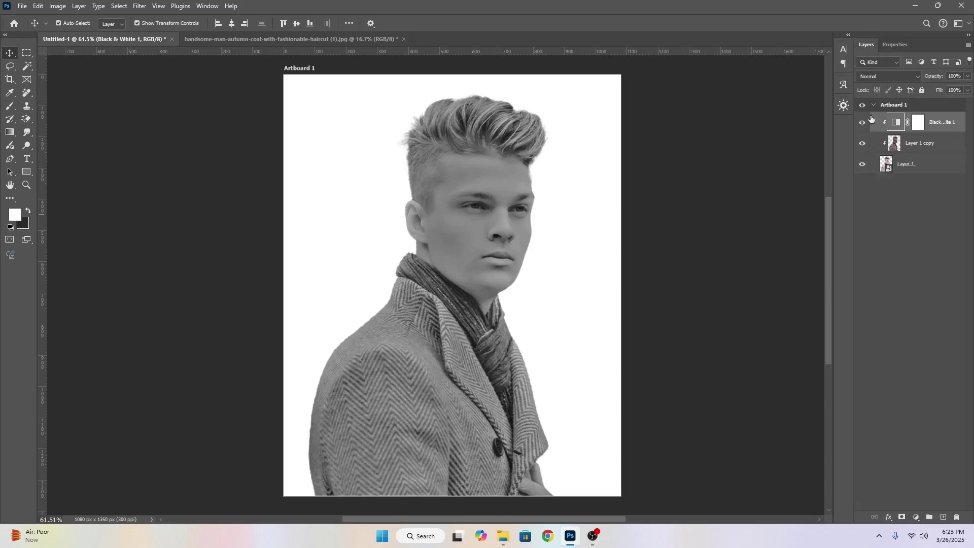
pyautogui.click(863, 123)
pyautogui.click(863, 123)
pyautogui.doubleClick(894, 123)
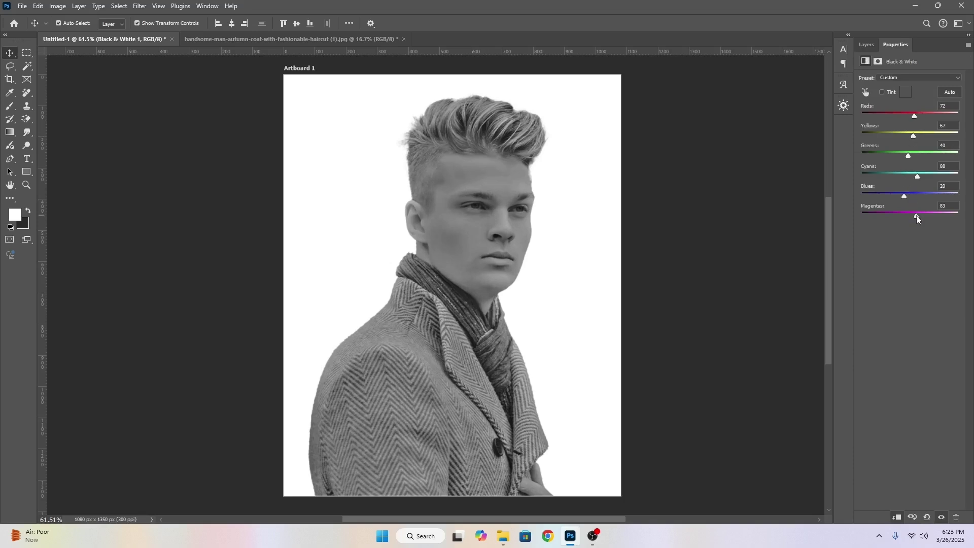
pyautogui.click(868, 45)
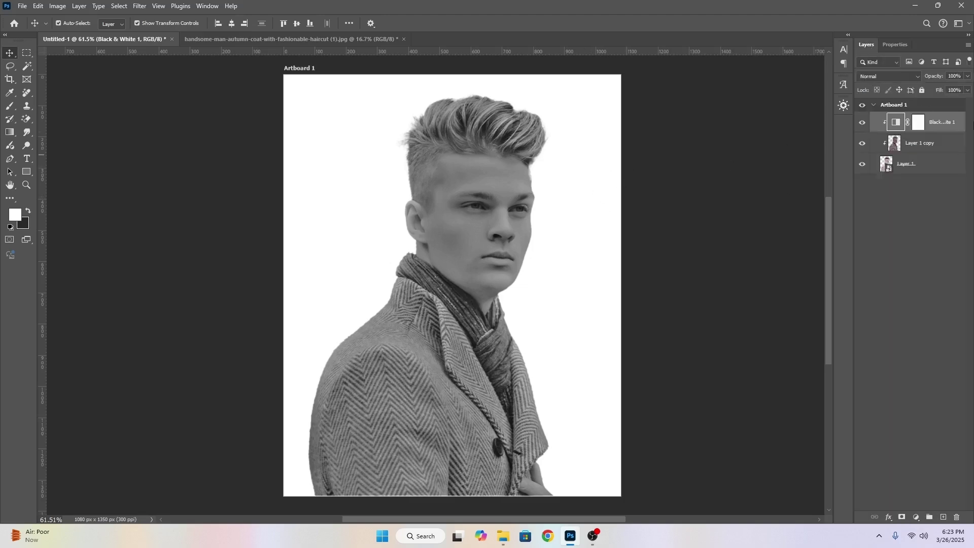
# Reduce the Fill of the Black & White adjustment layer to bring back a little of the original color.
pyautogui.click(969, 90)
pyautogui.moveTo(966, 102); pyautogui.dragTo(958, 105)
pyautogui.click(741, 165)
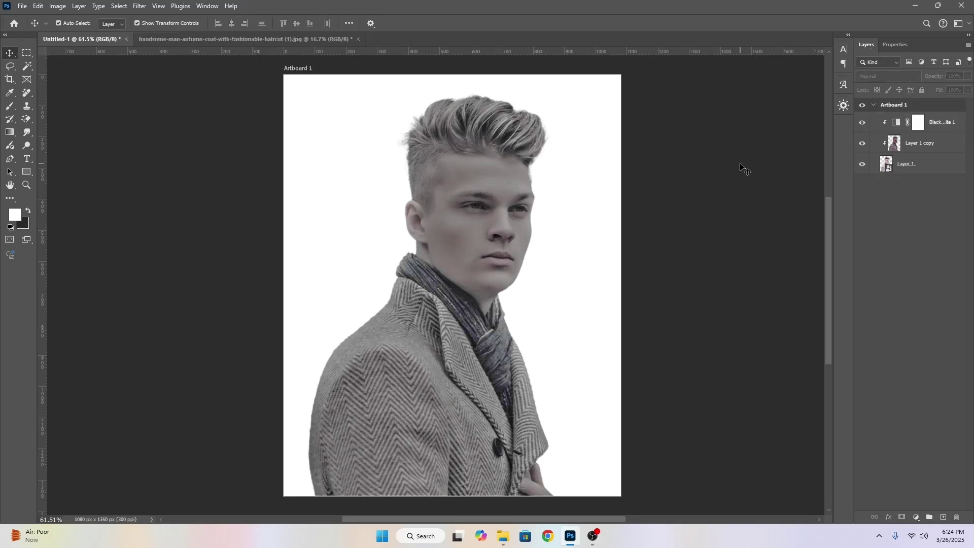
pyautogui.click(593, 536)
pyautogui.click(750, 344)
# Create a new empty layer above the Black & White adjustment and clip it to the layers below.
pyautogui.click(863, 124)
pyautogui.click(943, 517)
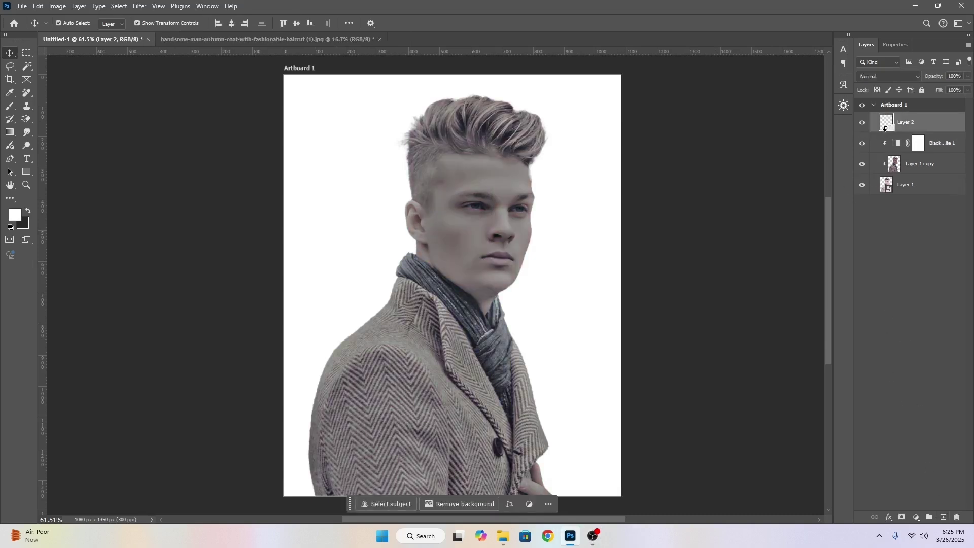
pyautogui.keyDown('alt'); pyautogui.click(885, 128); pyautogui.keyUp('alt')
# Switch to the Brush and set the foreground color to #8b8684, sampled from the skin just above the eyebrow.
pyautogui.scroll(8, 538, 146)
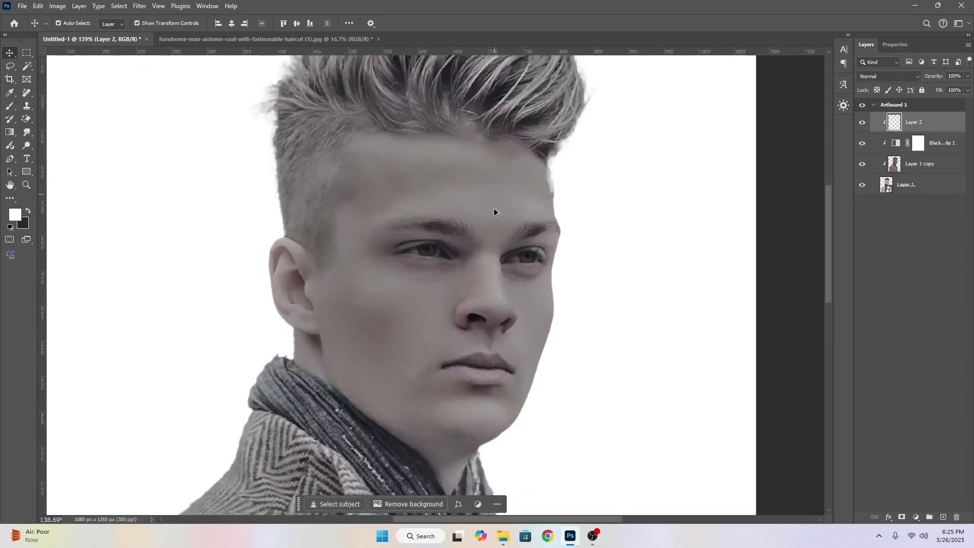
pyautogui.scroll(1, 495, 212)
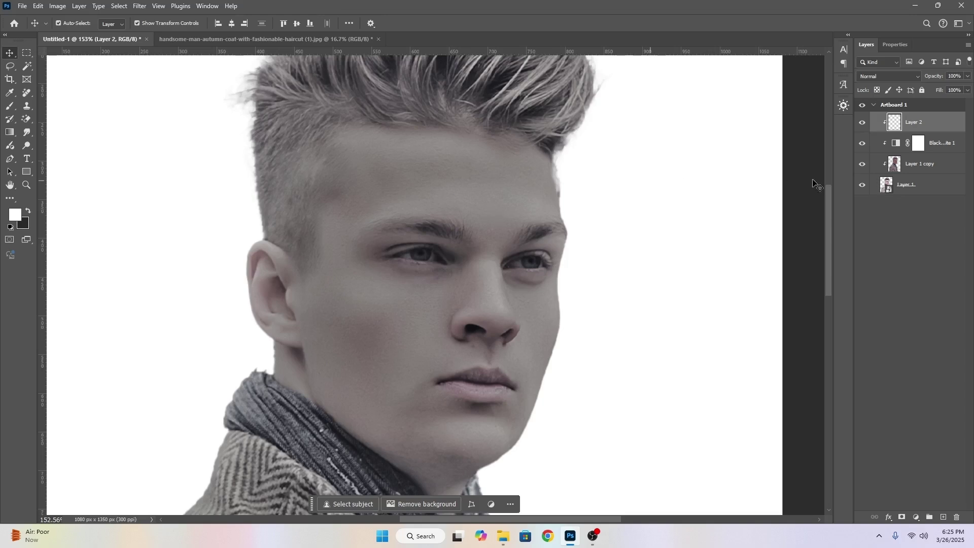
pyautogui.scroll(4, 471, 213)
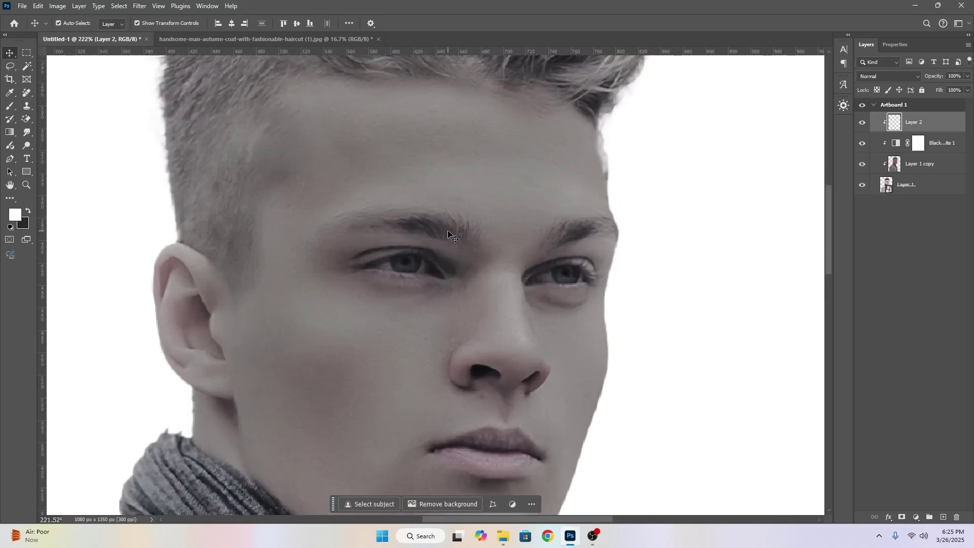
pyautogui.click(6, 109)
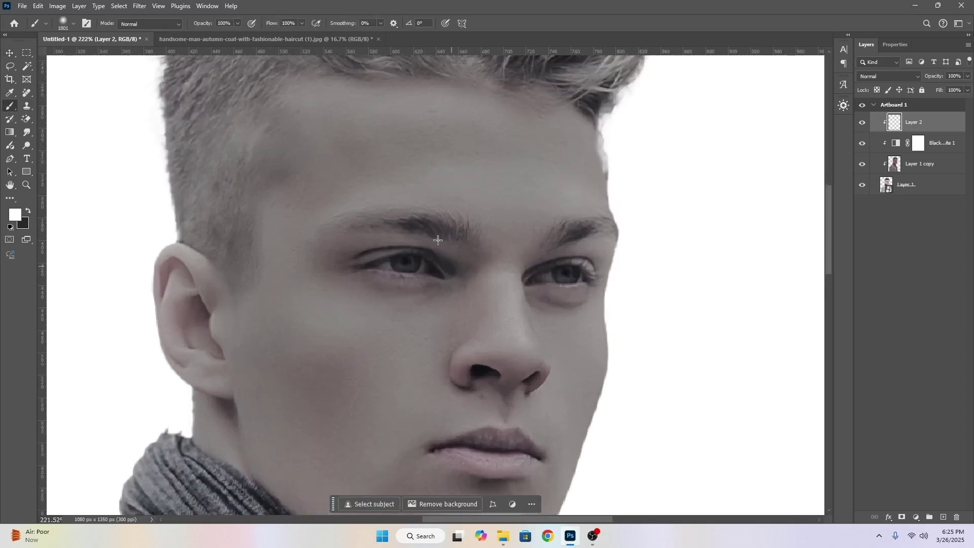
pyautogui.scroll(3, 431, 191)
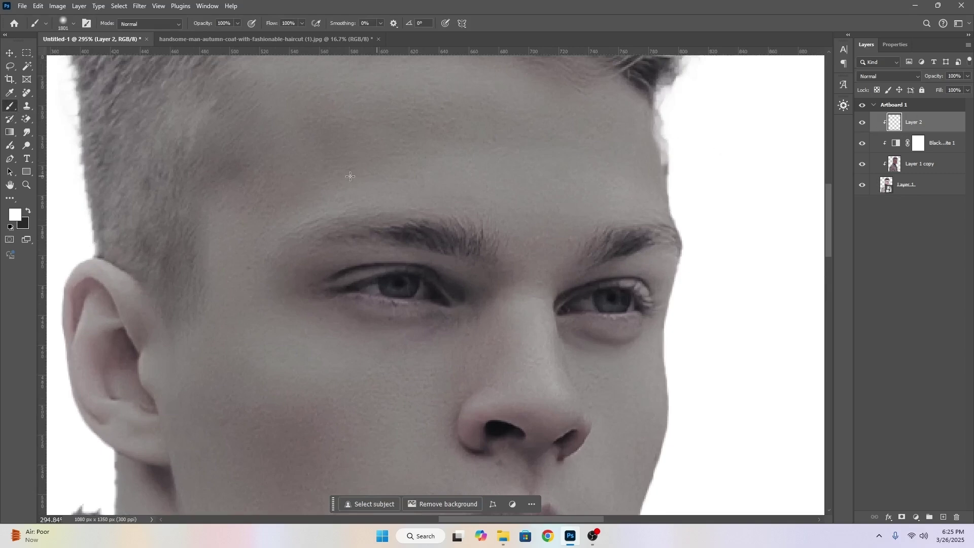
pyautogui.click(15, 215)
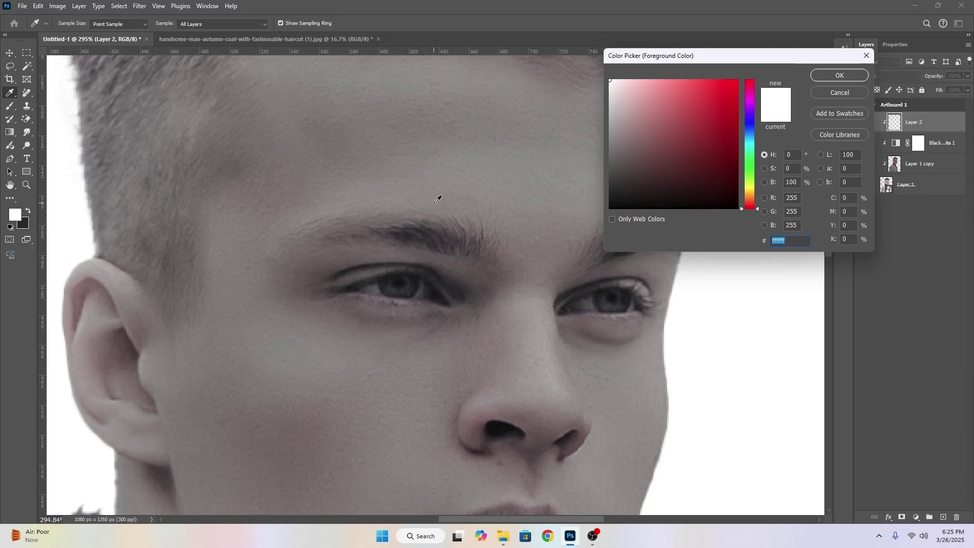
pyautogui.click(435, 202)
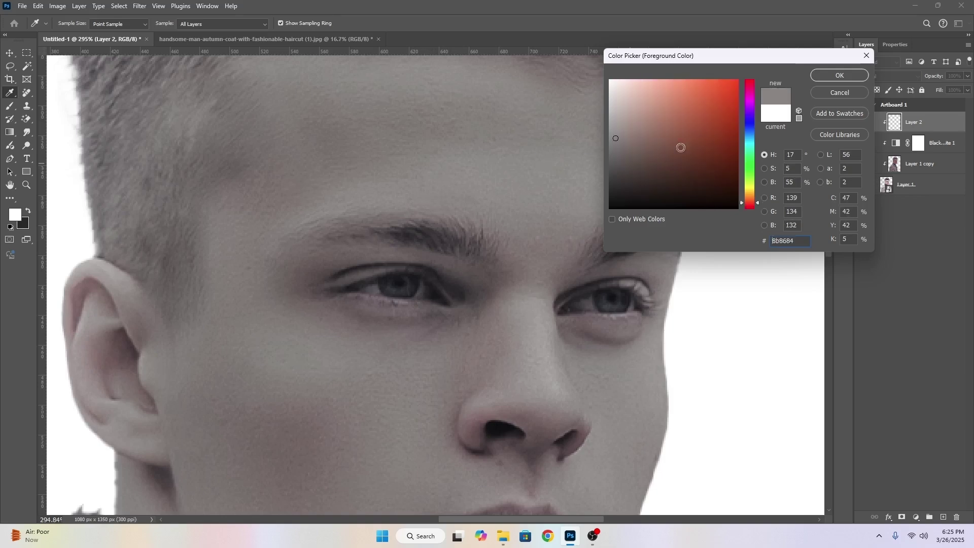
pyautogui.click(840, 75)
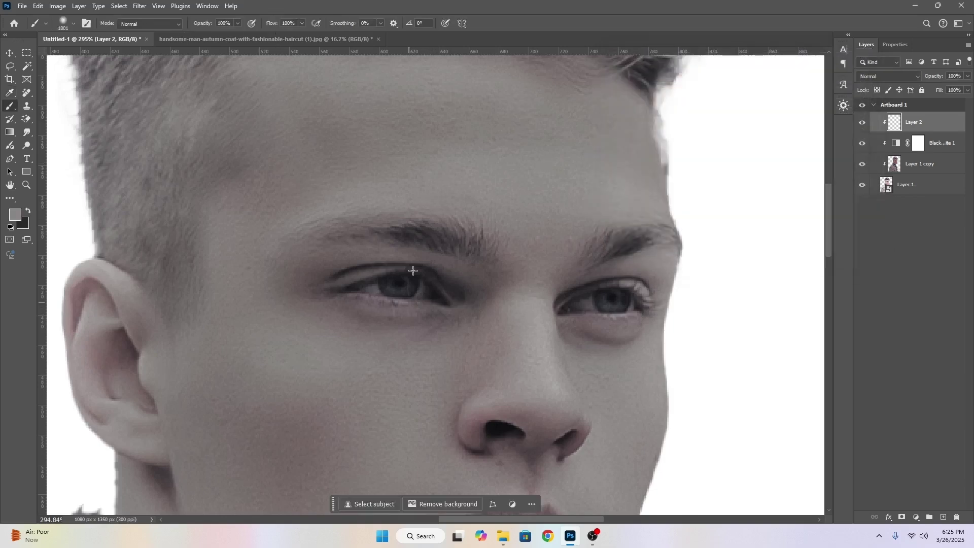
# Paint over the eyebrow nearest the ear on Layer 2 with a soft 26 px brush, reducing Flow to 12%.
pyautogui.moveTo(401, 223)
pyautogui.mouseDown()
pyautogui.moveTo(427, 226)
pyautogui.moveTo(386, 226)
pyautogui.mouseUp()
pyautogui.moveTo(264, 287)
pyautogui.mouseDown()
pyautogui.moveTo(240, 269)
pyautogui.moveTo(213, 282)
pyautogui.moveTo(447, 289)
pyautogui.moveTo(264, 287)
pyautogui.mouseUp()
pyautogui.moveTo(463, 274); pyautogui.dragTo(396, 273)
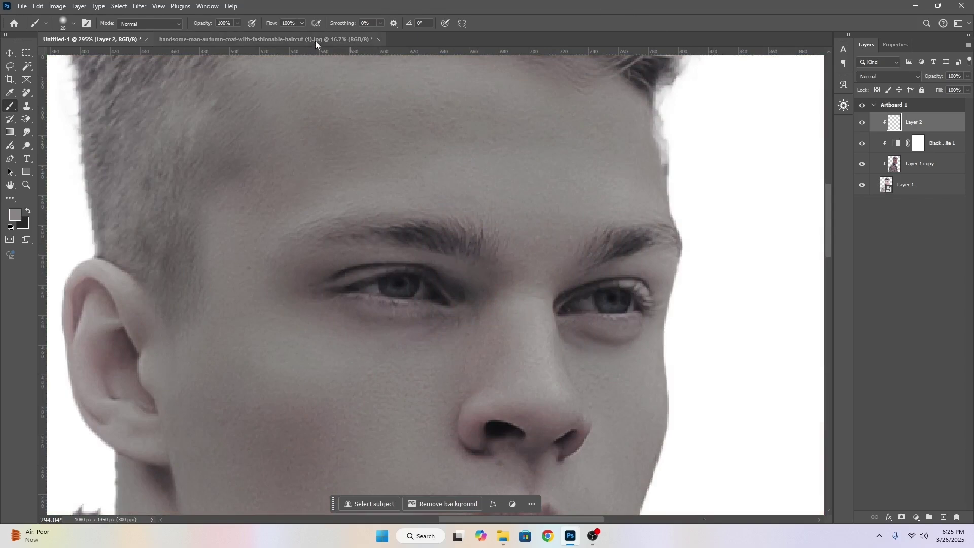
pyautogui.click(302, 24)
pyautogui.scroll(3, 470, 193)
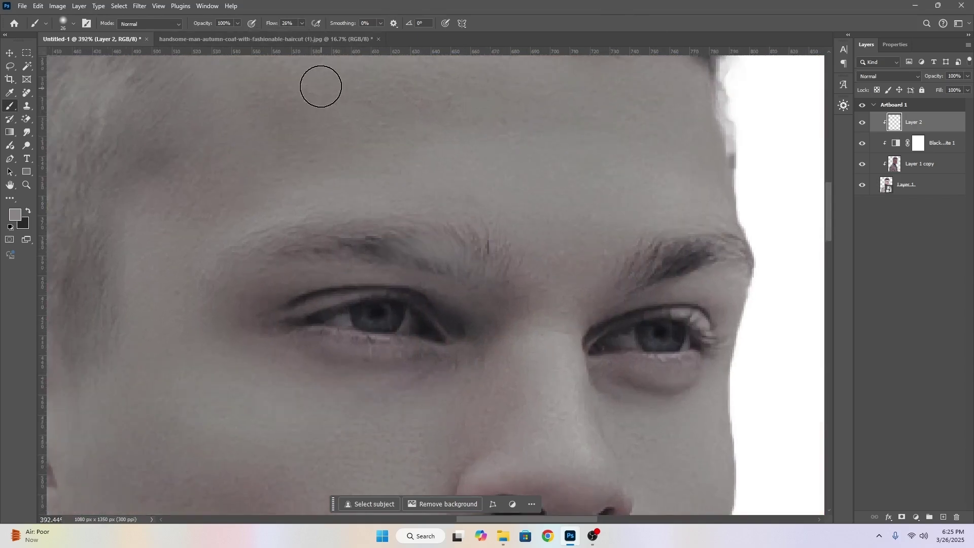
pyautogui.click(302, 23)
pyautogui.moveTo(302, 34); pyautogui.dragTo(297, 35)
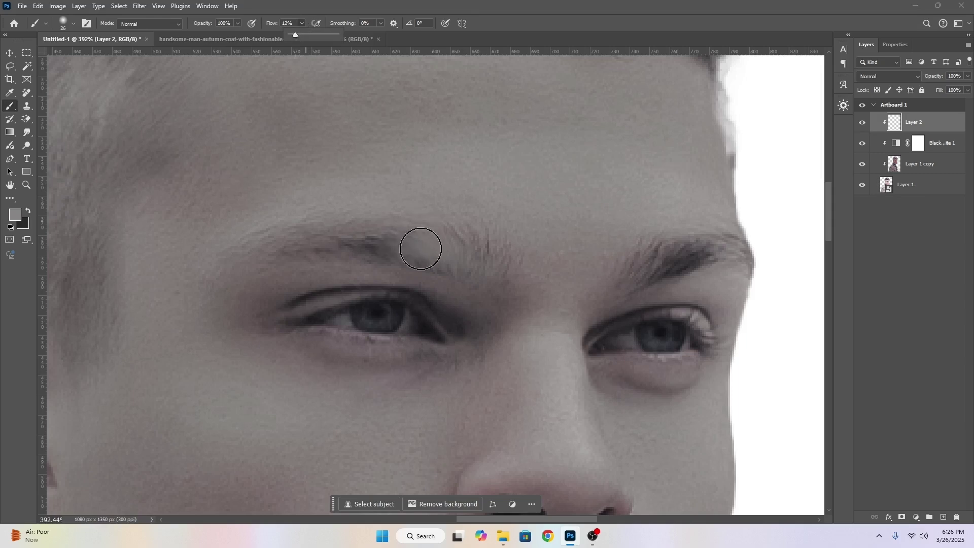
pyautogui.moveTo(421, 247)
pyautogui.mouseDown()
pyautogui.moveTo(328, 240)
pyautogui.moveTo(294, 241)
pyautogui.moveTo(342, 243)
pyautogui.moveTo(281, 250)
pyautogui.moveTo(453, 251)
pyautogui.moveTo(481, 272)
pyautogui.moveTo(446, 250)
pyautogui.moveTo(463, 278)
pyautogui.moveTo(407, 256)
pyautogui.moveTo(461, 251)
pyautogui.moveTo(481, 262)
pyautogui.moveTo(431, 230)
pyautogui.moveTo(491, 197)
pyautogui.mouseUp()
# Resample the nearby skin tone and paint out the eyebrow on the far side of the face with a 21 px brush.
pyautogui.press('i')
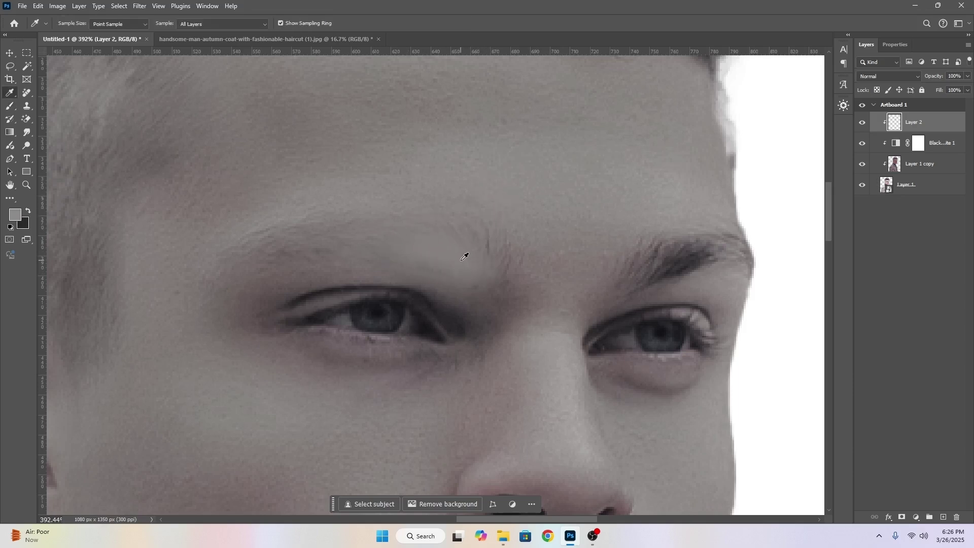
pyautogui.press('b')
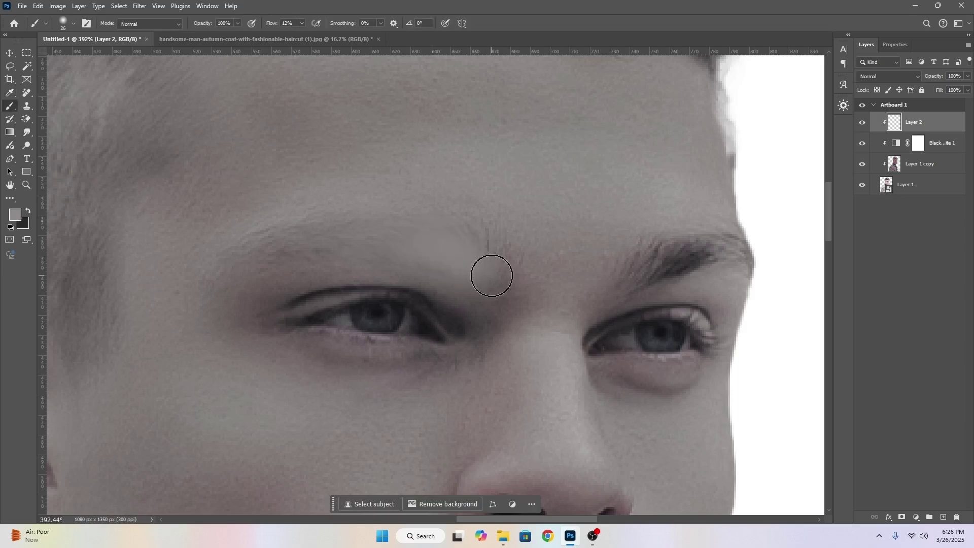
pyautogui.hscroll(3, 649, 276)
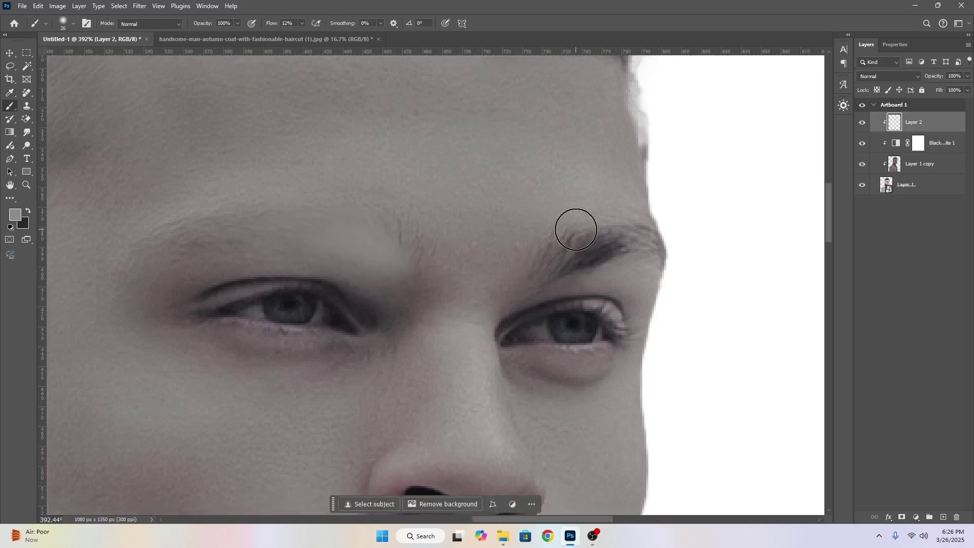
pyautogui.press('i')
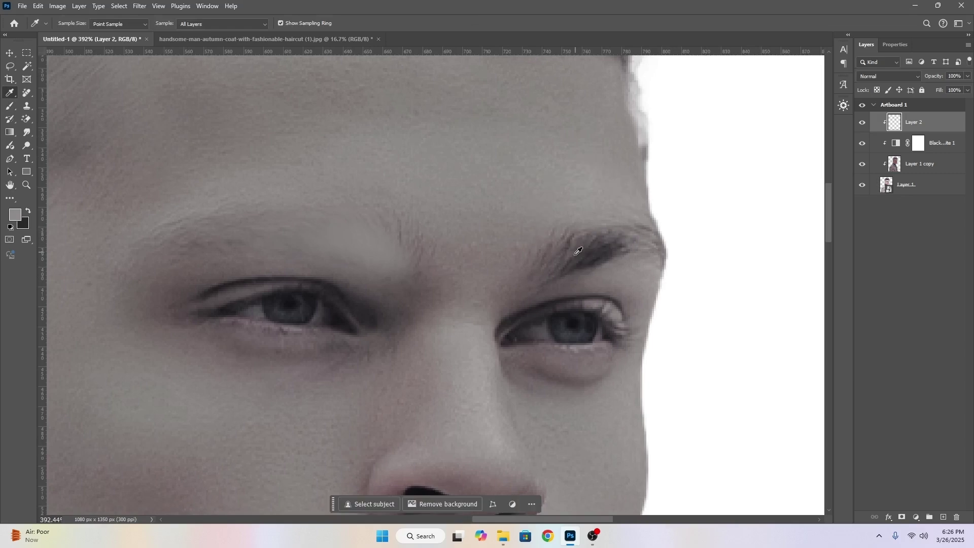
pyautogui.press('b')
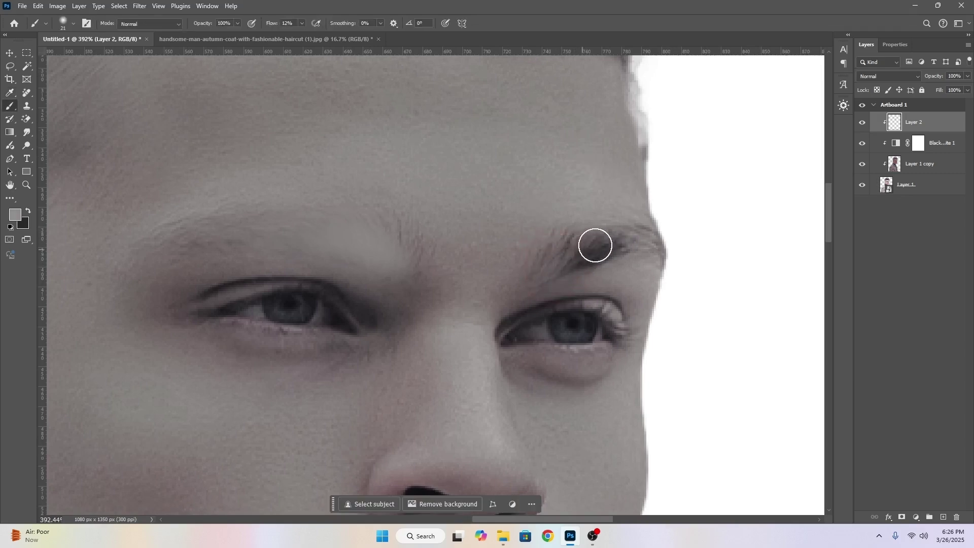
pyautogui.moveTo(626, 244)
pyautogui.mouseDown()
pyautogui.moveTo(554, 254)
pyautogui.moveTo(594, 235)
pyautogui.moveTo(575, 253)
pyautogui.moveTo(669, 242)
pyautogui.moveTo(626, 244)
pyautogui.moveTo(647, 244)
pyautogui.moveTo(574, 271)
pyautogui.moveTo(643, 249)
pyautogui.moveTo(559, 252)
pyautogui.moveTo(546, 270)
pyautogui.moveTo(581, 240)
pyautogui.moveTo(572, 246)
pyautogui.moveTo(615, 232)
pyautogui.moveTo(650, 238)
pyautogui.moveTo(587, 260)
pyautogui.moveTo(668, 248)
pyautogui.mouseUp()
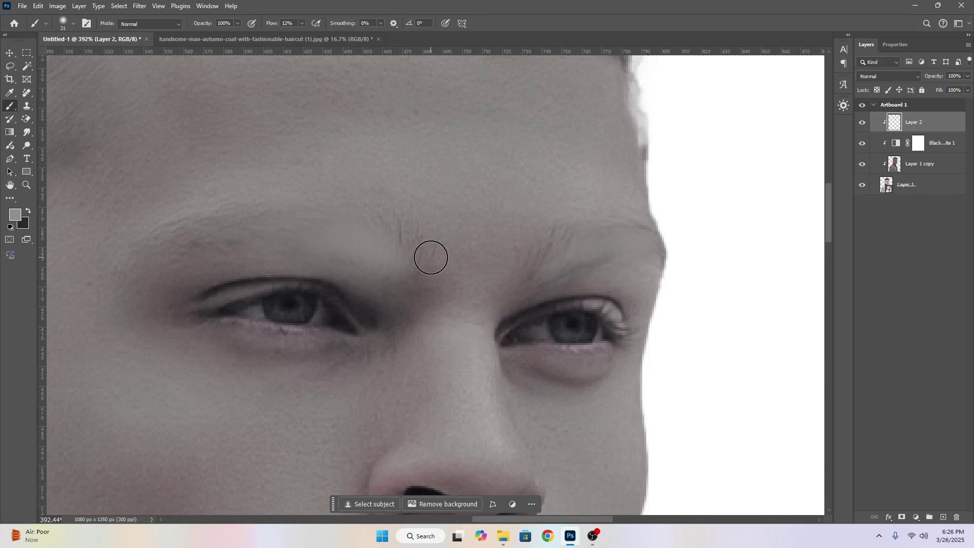
# Touch up the remaining hairs of the eyebrow nearest the ear with soft low-flow strokes.
pyautogui.scroll(-6, 394, 247)
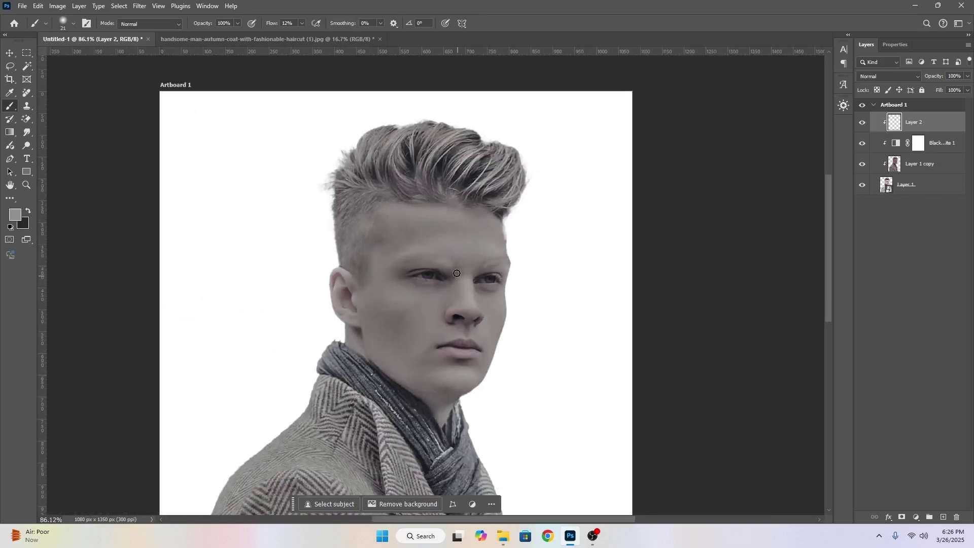
pyautogui.scroll(5, 439, 258)
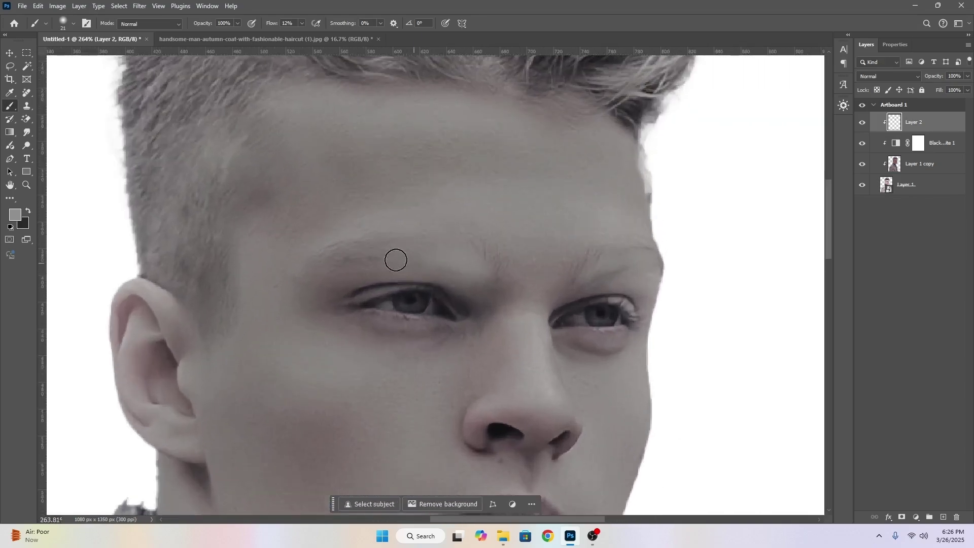
pyautogui.moveTo(373, 255)
pyautogui.mouseDown()
pyautogui.moveTo(404, 253)
pyautogui.moveTo(351, 255)
pyautogui.moveTo(465, 256)
pyautogui.moveTo(477, 277)
pyautogui.moveTo(403, 264)
pyautogui.moveTo(483, 268)
pyautogui.mouseUp()
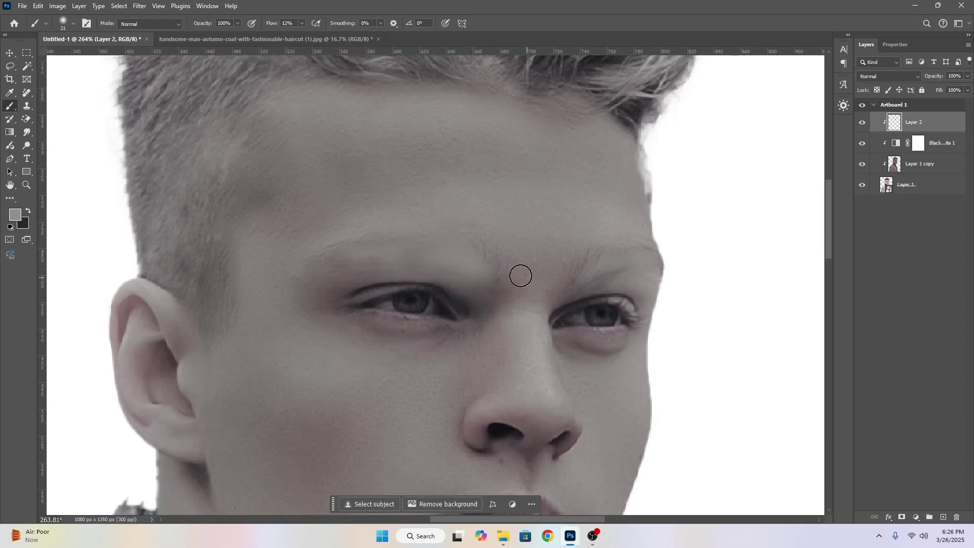
pyautogui.scroll(-2, 458, 247)
# Sample a dark gray from the eye nearest the ear and fill its iris and white solidly with a small brush at 100% Flow.
pyautogui.scroll(6, 424, 278)
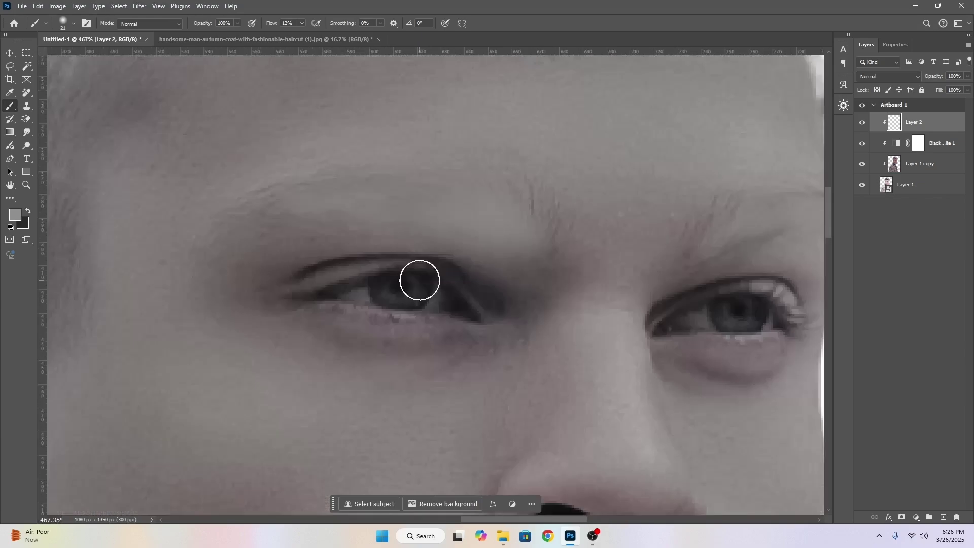
pyautogui.press('i')
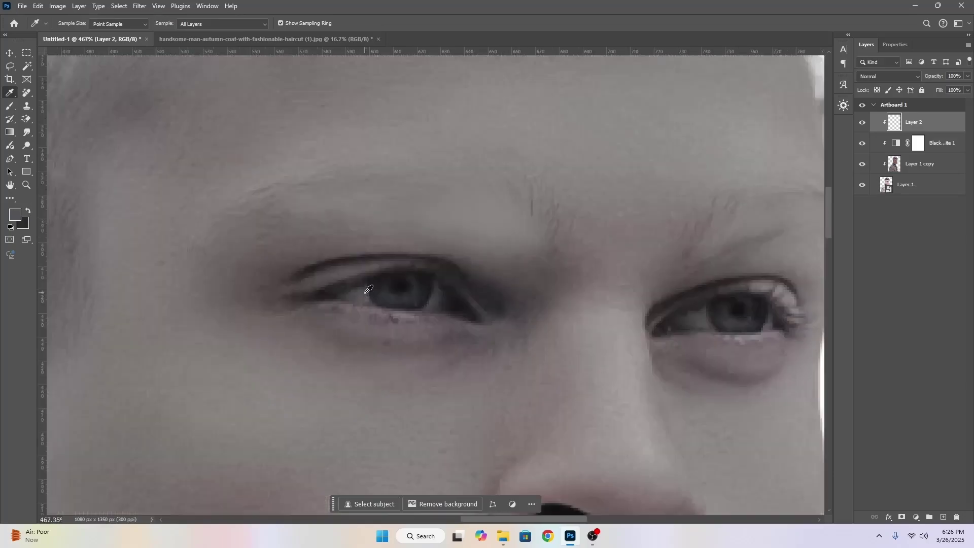
pyautogui.press('b')
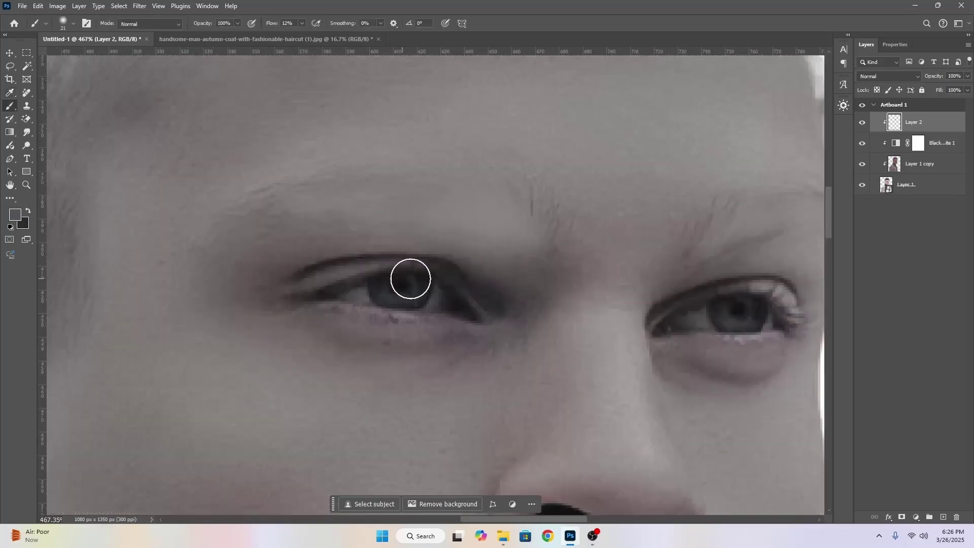
pyautogui.scroll(2, 411, 276)
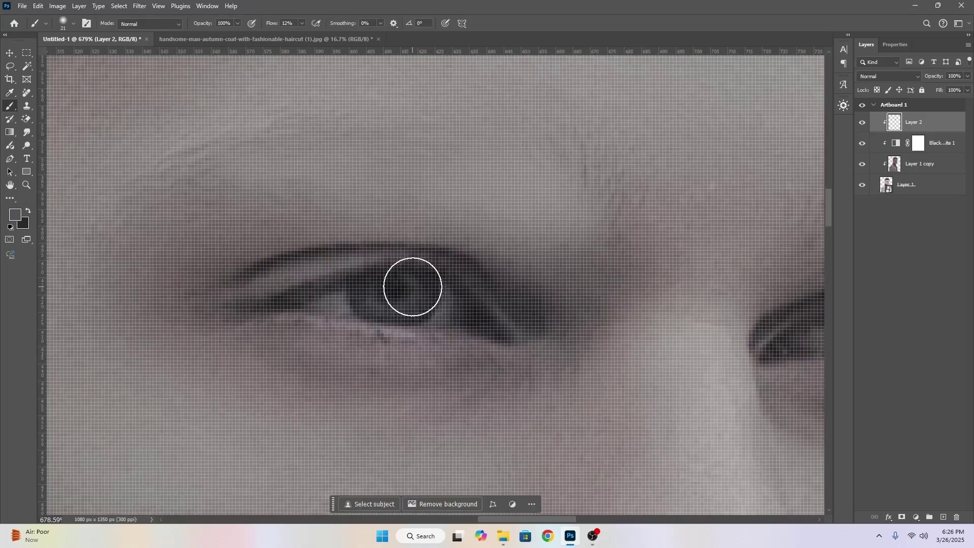
pyautogui.click(301, 24)
pyautogui.moveTo(303, 33); pyautogui.dragTo(436, 39)
pyautogui.scroll(1, 453, 319)
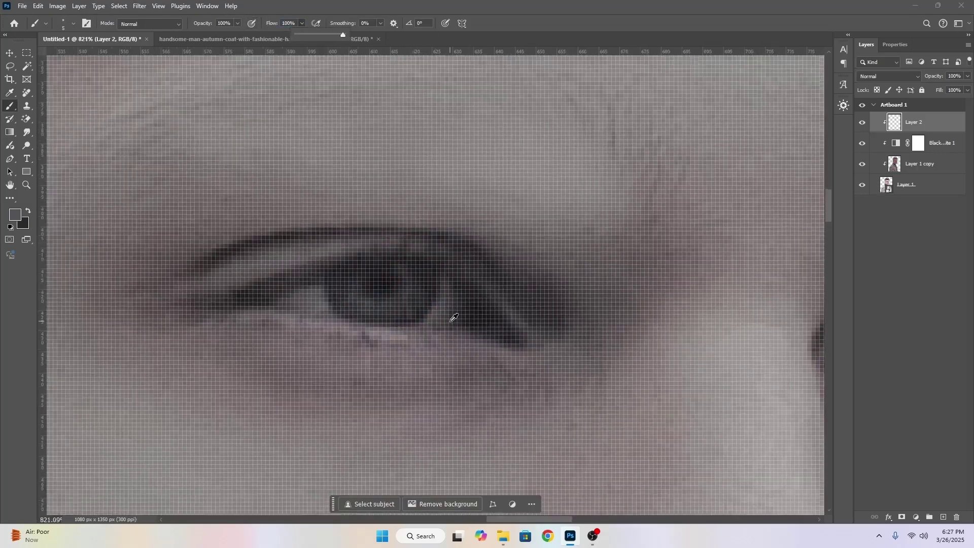
pyautogui.moveTo(383, 297); pyautogui.dragTo(379, 298)
pyautogui.moveTo(284, 299)
pyautogui.mouseDown()
pyautogui.moveTo(354, 267)
pyautogui.moveTo(423, 269)
pyautogui.moveTo(457, 288)
pyautogui.moveTo(476, 317)
pyautogui.mouseUp()
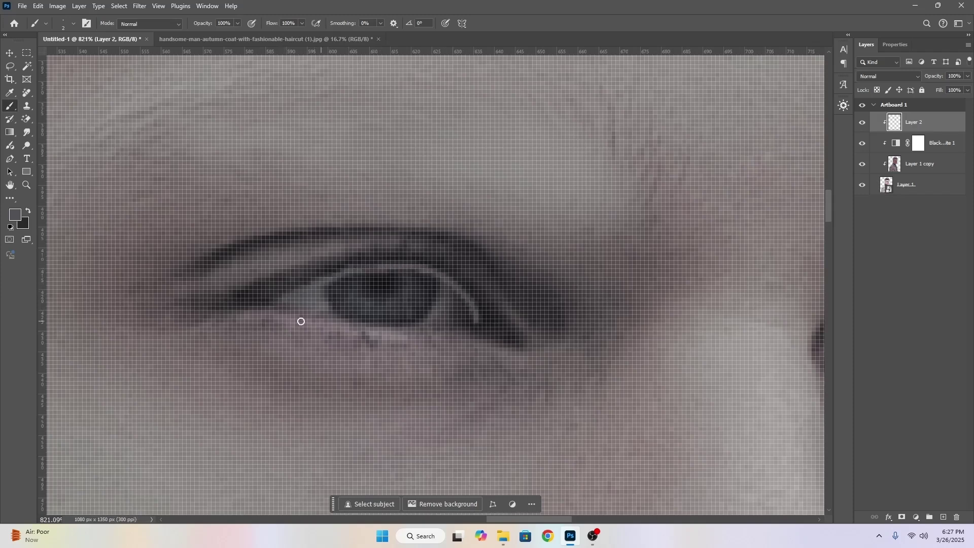
pyautogui.moveTo(326, 310)
pyautogui.mouseDown()
pyautogui.moveTo(470, 324)
pyautogui.moveTo(470, 310)
pyautogui.moveTo(447, 295)
pyautogui.moveTo(333, 289)
pyautogui.moveTo(375, 284)
pyautogui.moveTo(329, 292)
pyautogui.moveTo(431, 311)
pyautogui.moveTo(415, 291)
pyautogui.moveTo(384, 286)
pyautogui.moveTo(394, 280)
pyautogui.moveTo(431, 293)
pyautogui.moveTo(417, 278)
pyautogui.moveTo(466, 320)
pyautogui.moveTo(452, 315)
pyautogui.moveTo(470, 316)
pyautogui.moveTo(389, 313)
pyautogui.mouseUp()
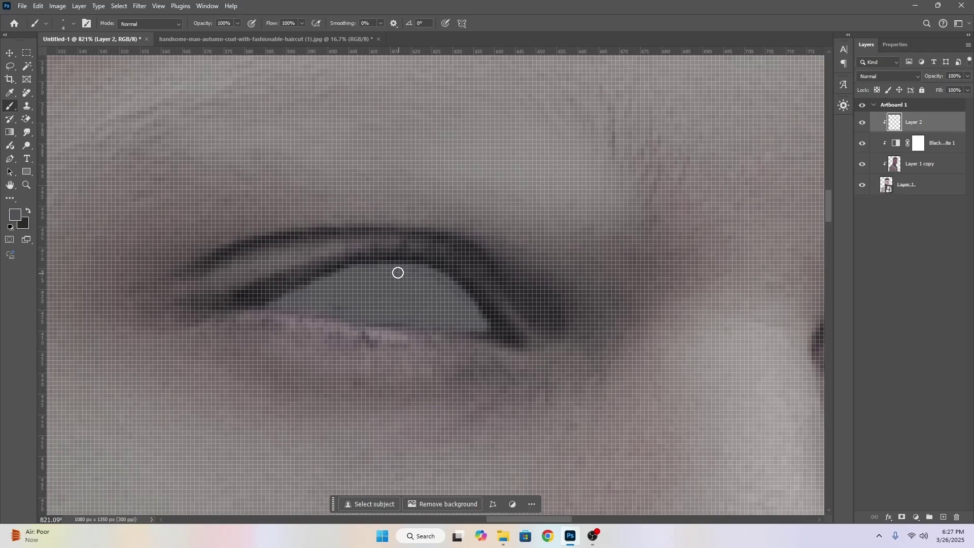
# Enlarge the brush slightly, sample a gray from the other eye and paint over its iris and white.
pyautogui.scroll(-2, 426, 276)
pyautogui.scroll(-1, 479, 285)
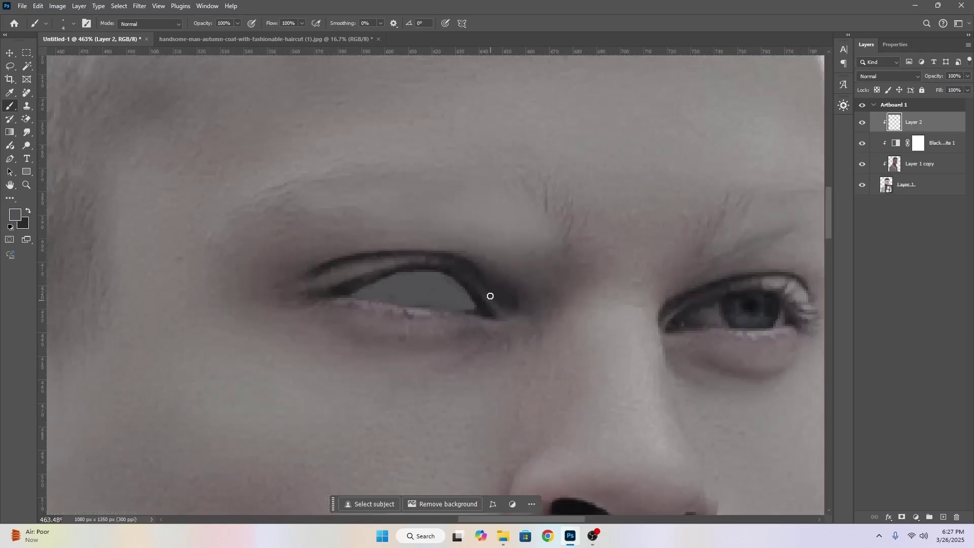
pyautogui.scroll(4, 489, 294)
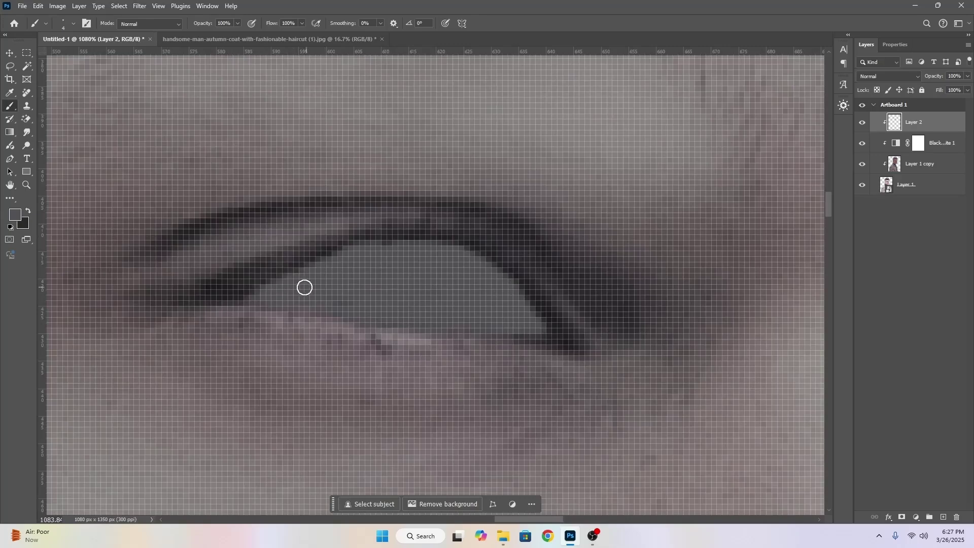
pyautogui.scroll(-5, 395, 272)
pyautogui.scroll(4, 378, 291)
pyautogui.press(']')
pyautogui.press(']')
pyautogui.scroll(-5, 513, 294)
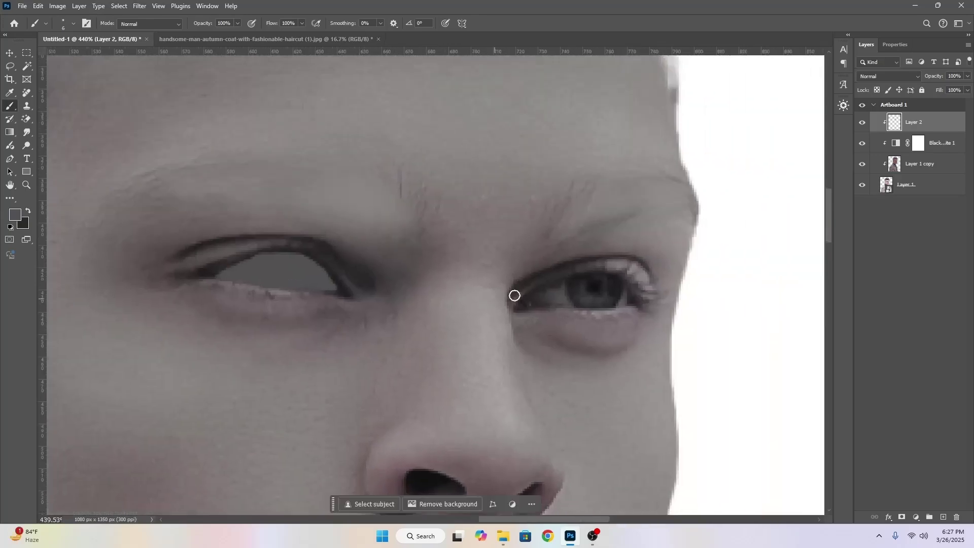
pyautogui.scroll(4, 586, 294)
pyautogui.press('i')
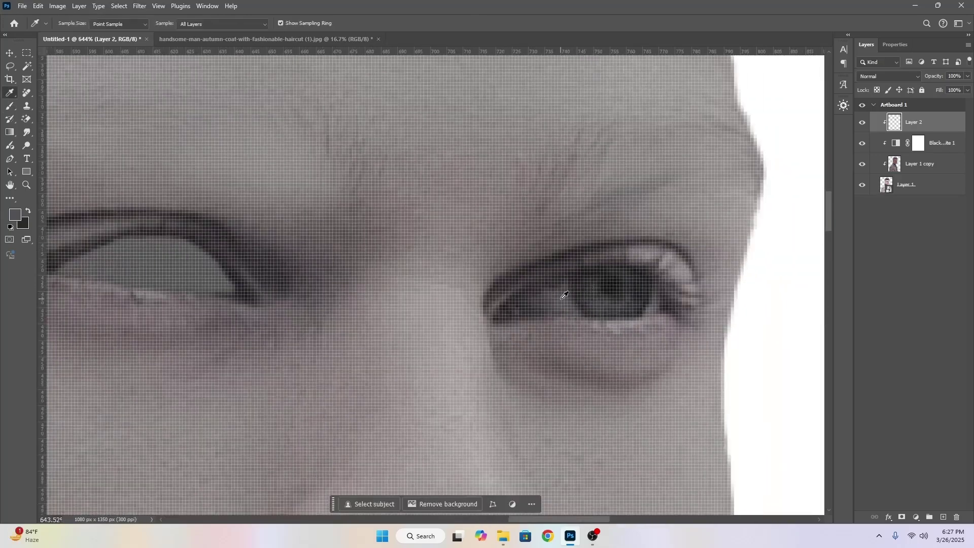
pyautogui.press('b')
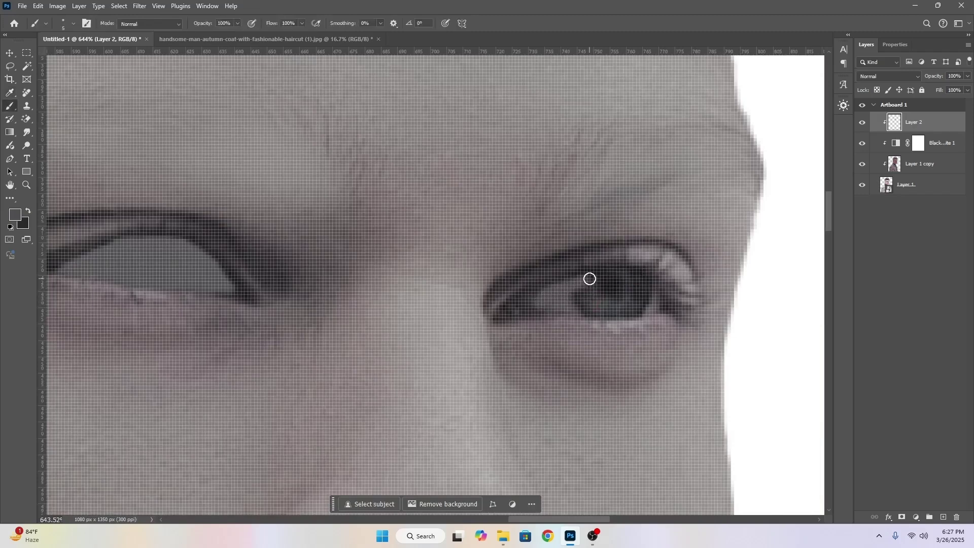
pyautogui.moveTo(623, 274)
pyautogui.mouseDown()
pyautogui.moveTo(616, 311)
pyautogui.moveTo(592, 287)
pyautogui.moveTo(624, 292)
pyautogui.moveTo(581, 277)
pyautogui.moveTo(537, 306)
pyautogui.mouseUp()
pyautogui.scroll(-5, 629, 292)
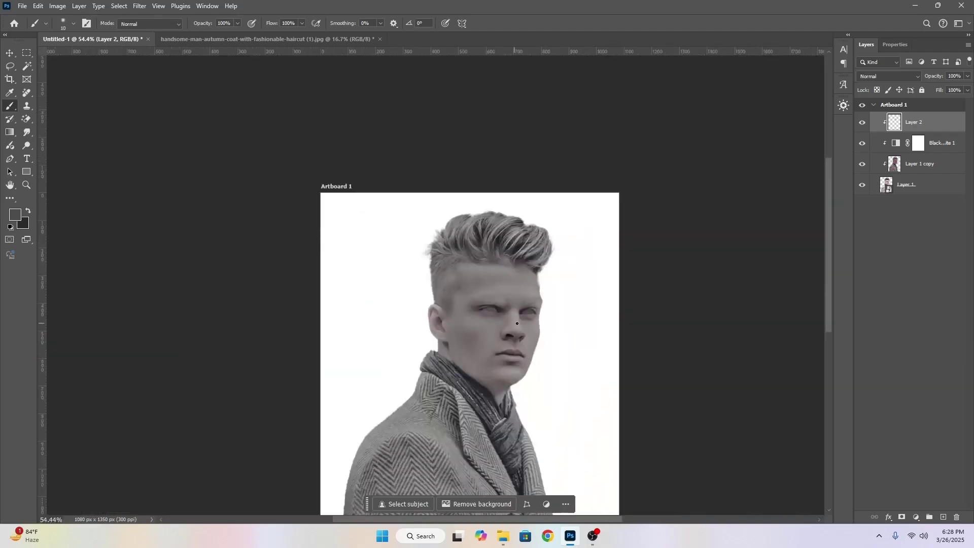
pyautogui.scroll(3, 522, 287)
pyautogui.scroll(6, 522, 310)
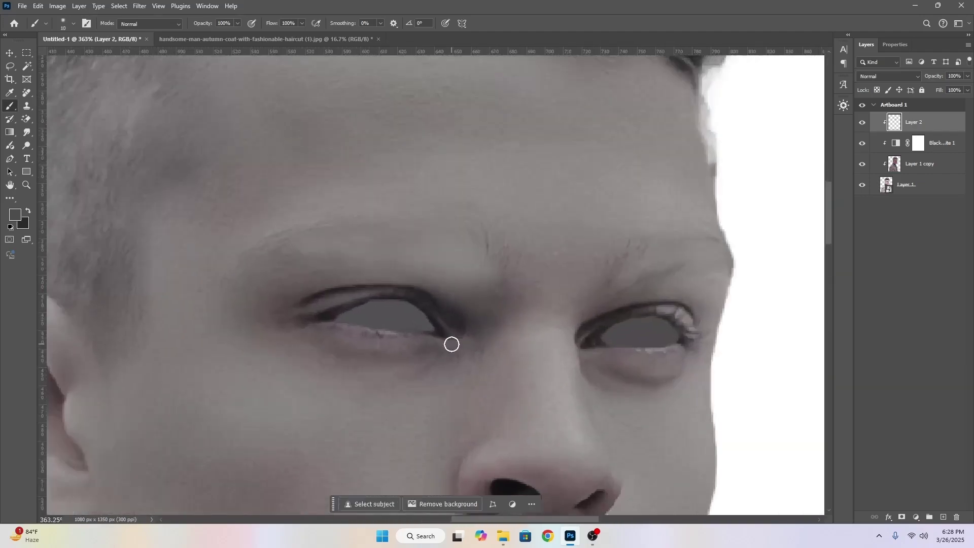
pyautogui.scroll(1, 375, 314)
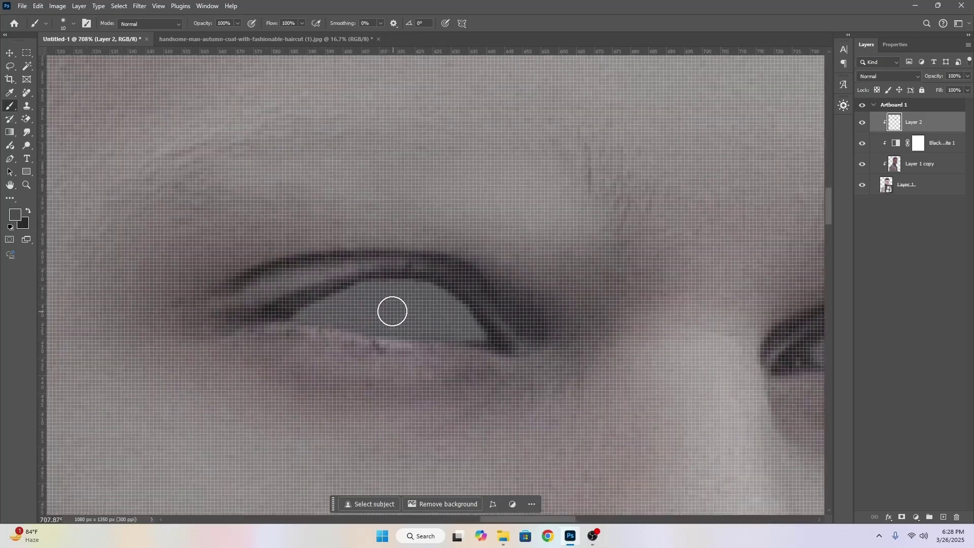
# Try a near-black 1 px brush stroke along the lower lid edge of the eye nearest the ear, and undo it.
pyautogui.click(14, 222)
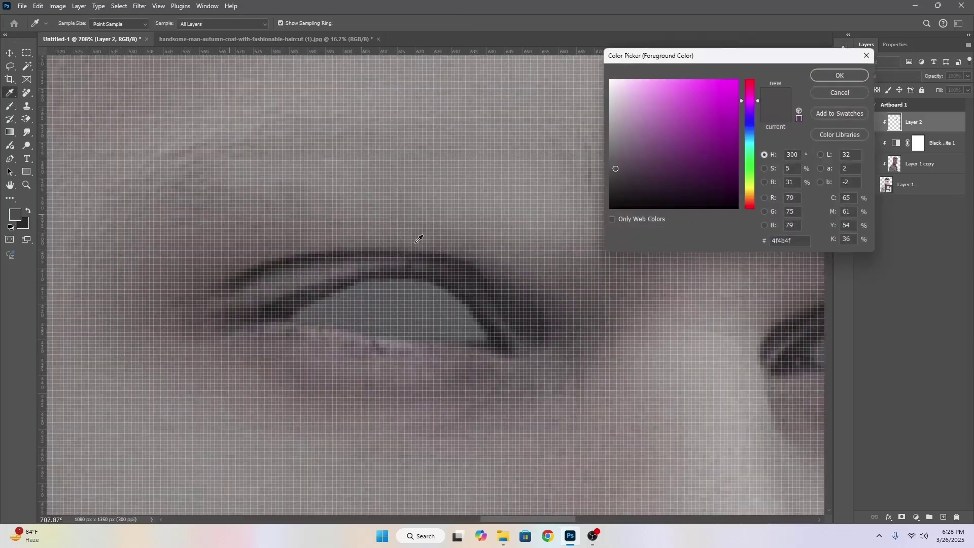
pyautogui.click(613, 186)
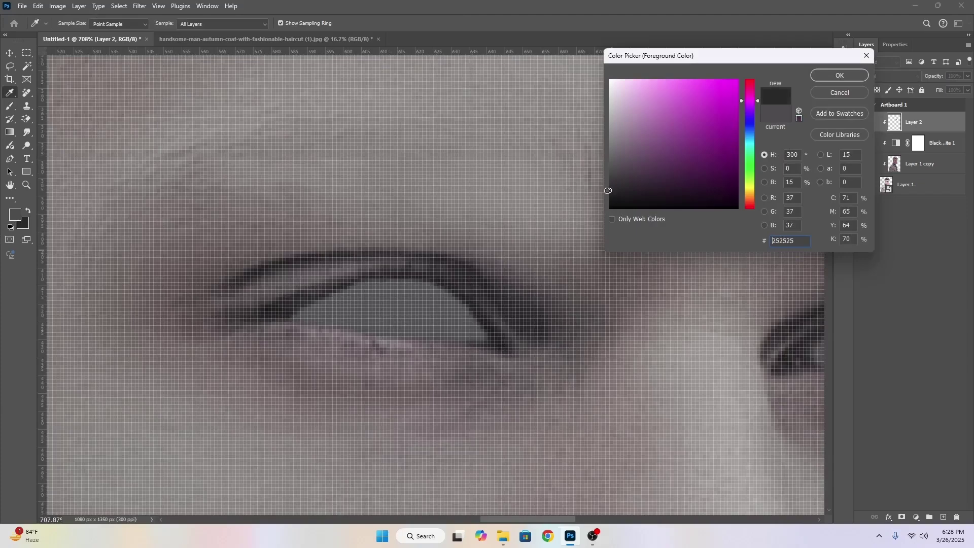
pyautogui.moveTo(608, 191); pyautogui.dragTo(603, 197)
pyautogui.click(825, 76)
pyautogui.press('b')
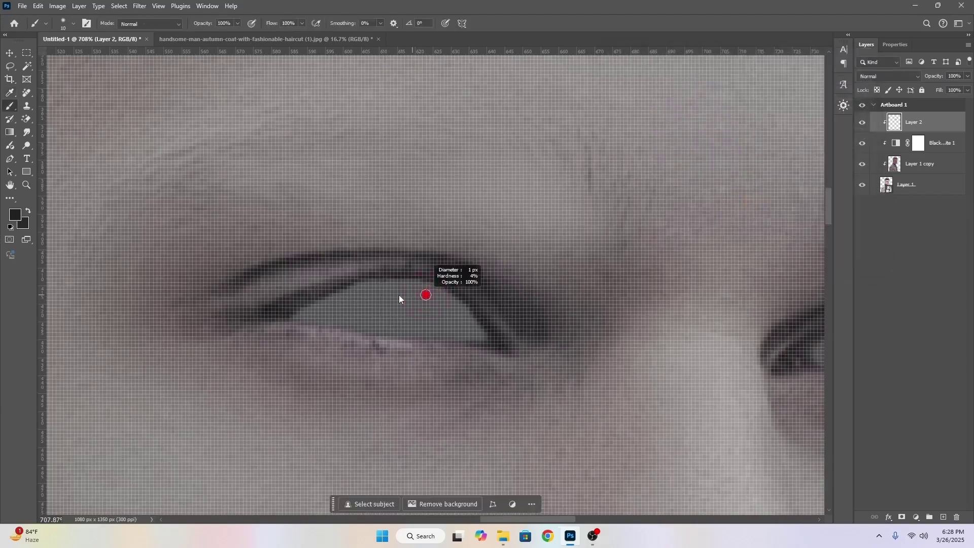
pyautogui.scroll(2, 356, 339)
pyautogui.scroll(1, 356, 340)
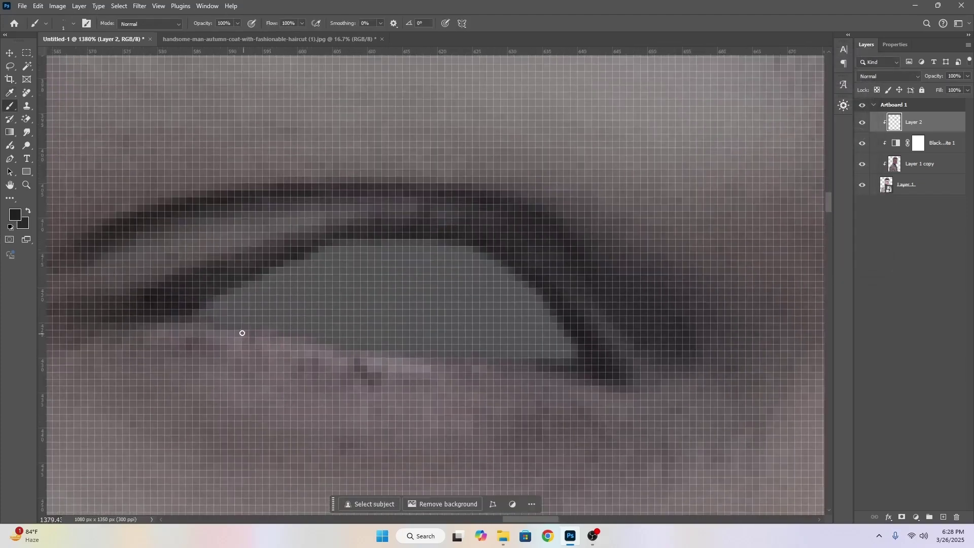
pyautogui.moveTo(203, 320); pyautogui.dragTo(276, 332)
pyautogui.hotkey('ctrl', 'z')
# Set the foreground color to #2f2f2f and line the lower lid edge of the eye nearest the ear with the 1 px brush.
pyautogui.click(15, 214)
pyautogui.click(611, 186)
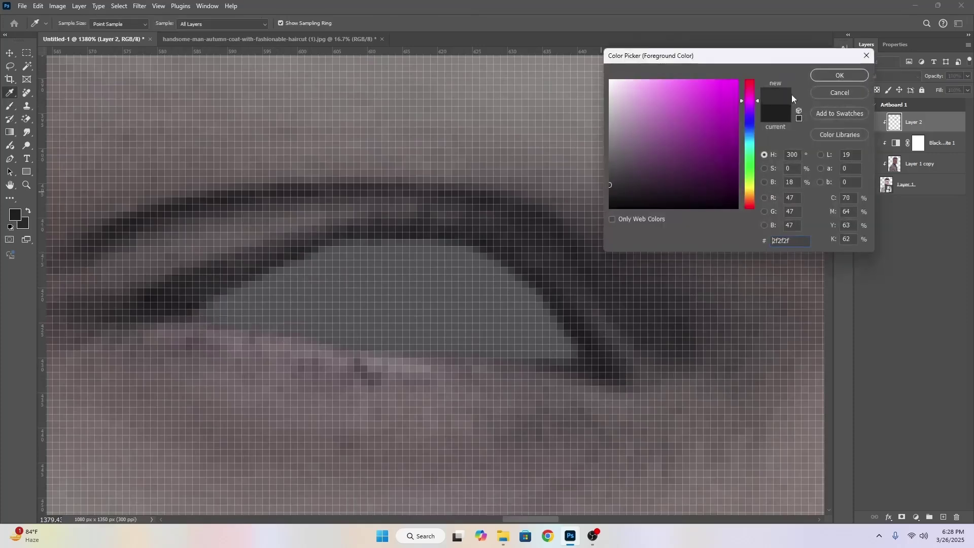
pyautogui.click(843, 73)
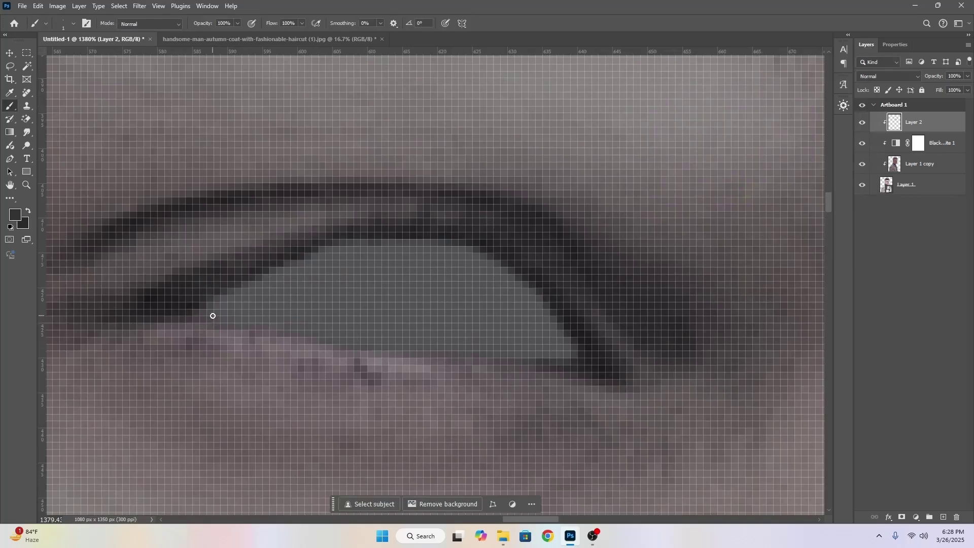
pyautogui.moveTo(212, 316)
pyautogui.mouseDown()
pyautogui.moveTo(273, 335)
pyautogui.moveTo(458, 360)
pyautogui.mouseUp()
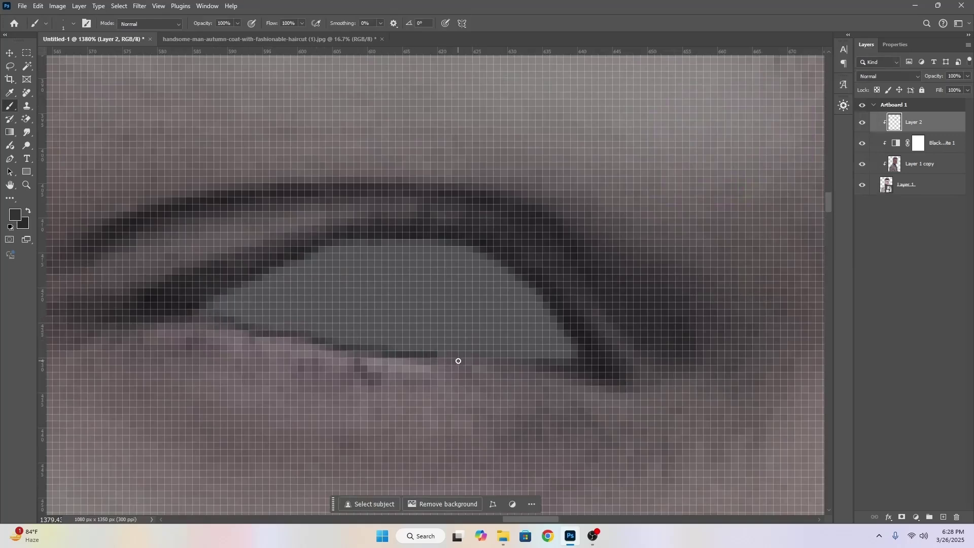
pyautogui.scroll(-4, 458, 360)
pyautogui.scroll(5, 460, 360)
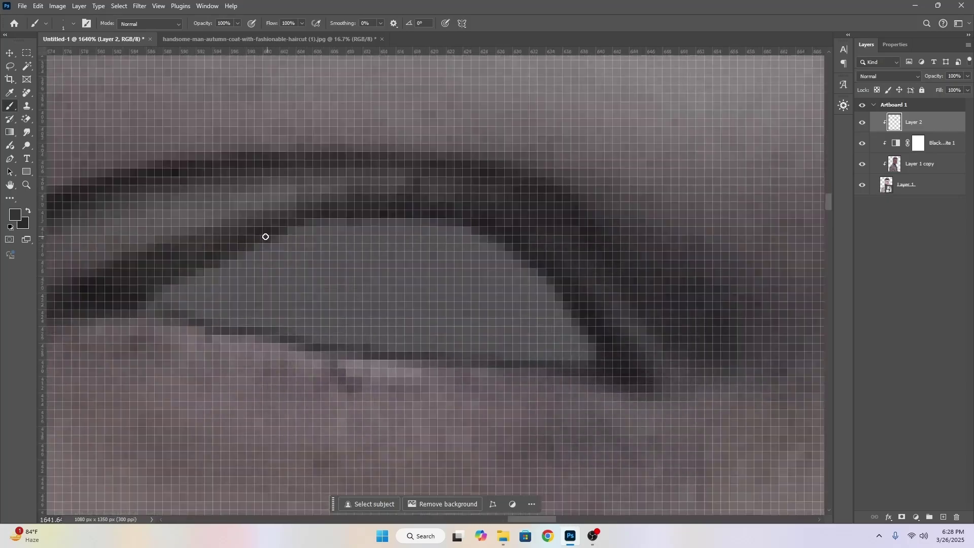
# Paint the same thin dark line along the lower lid edge of the eye on the far side of the face.
pyautogui.scroll(-5, 293, 217)
pyautogui.scroll(5, 525, 305)
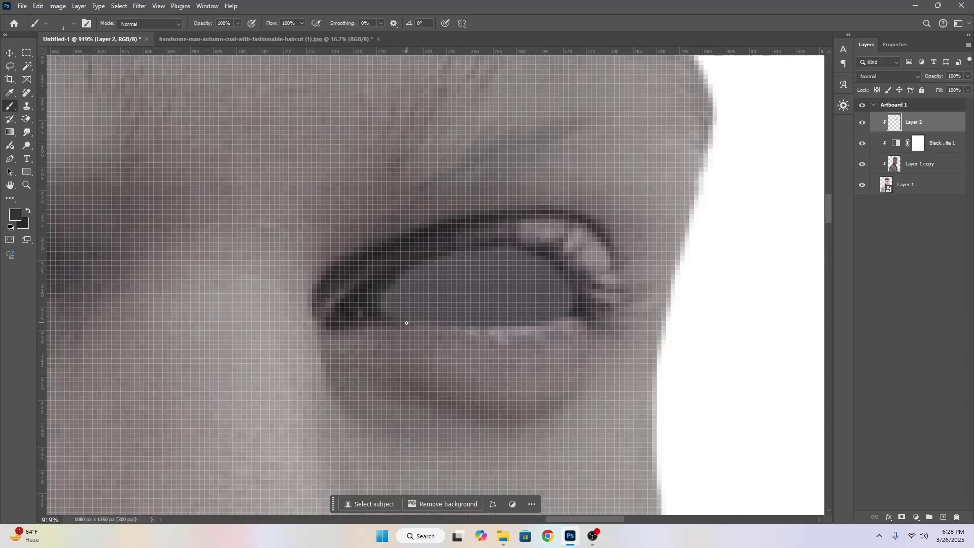
pyautogui.moveTo(403, 323); pyautogui.dragTo(488, 325)
pyautogui.scroll(2, 495, 291)
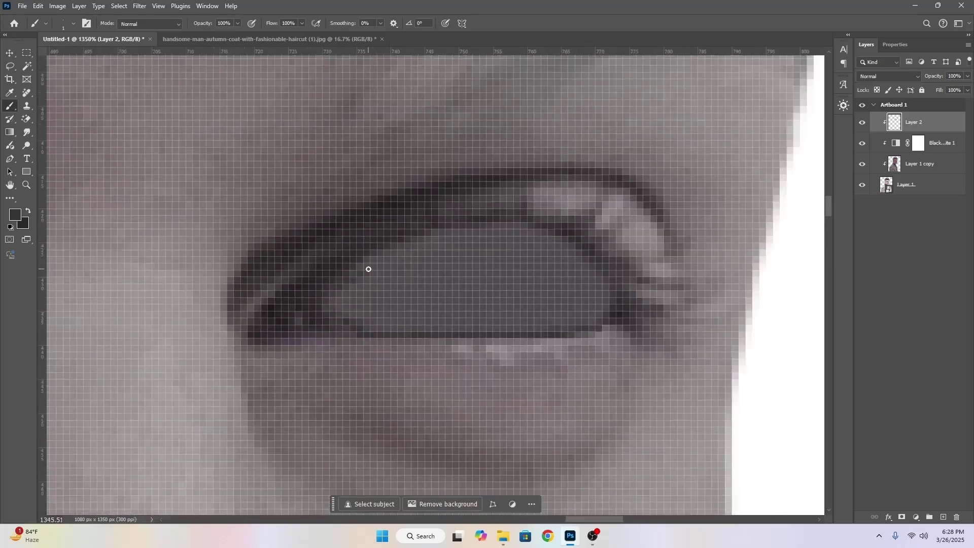
pyautogui.scroll(-10, 586, 259)
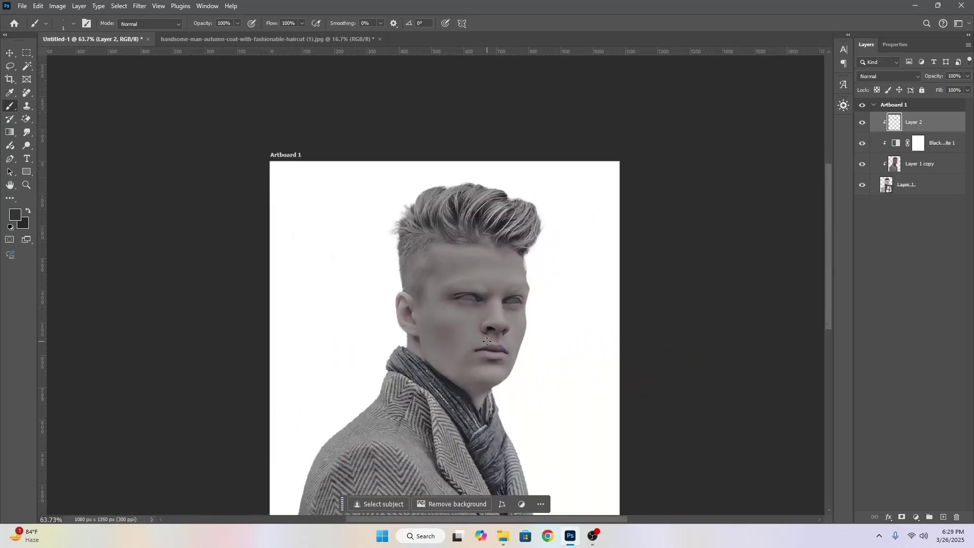
# Try filling the eye nearest the ear with a pinkish-gray tone sampled from the skin around its upper lid, and undo the strokes.
pyautogui.scroll(3, 495, 238)
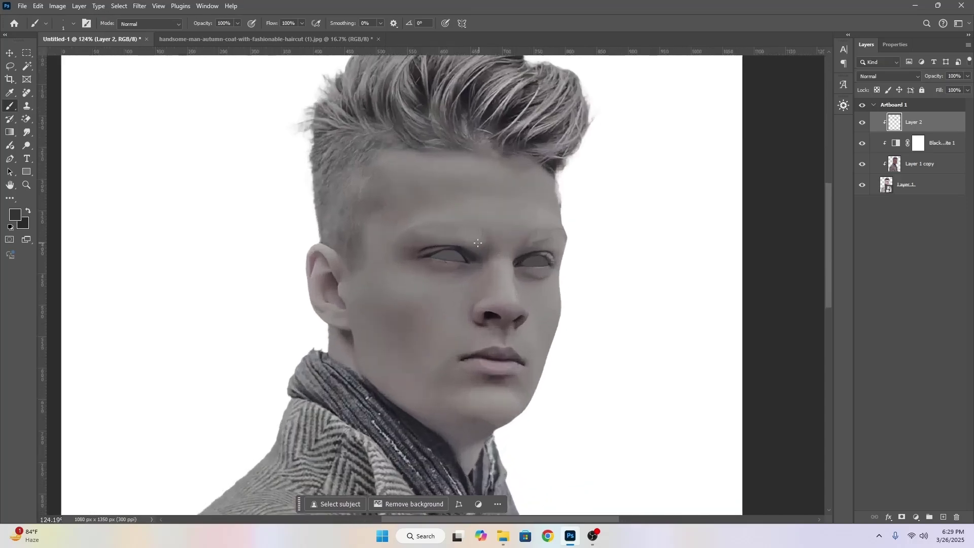
pyautogui.scroll(4, 477, 243)
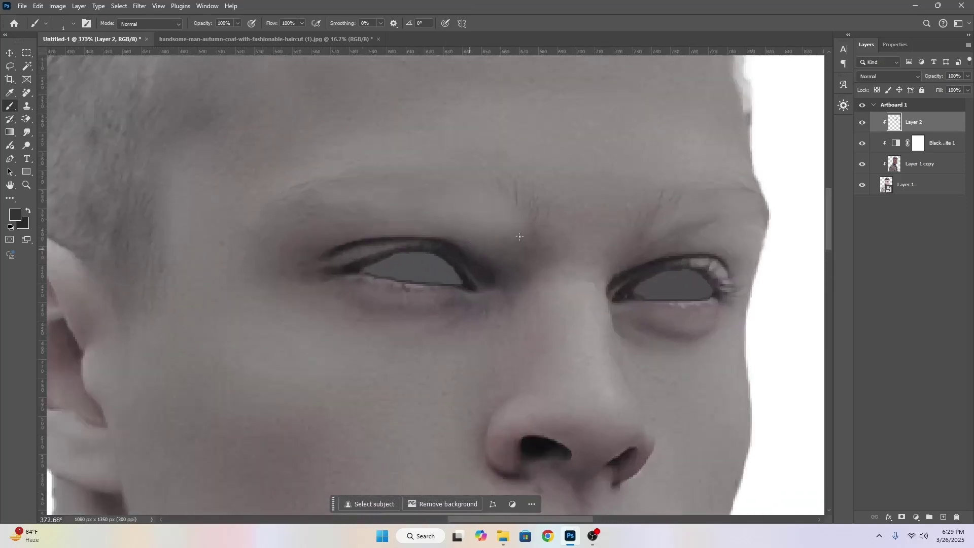
pyautogui.press('v')
pyautogui.press('i')
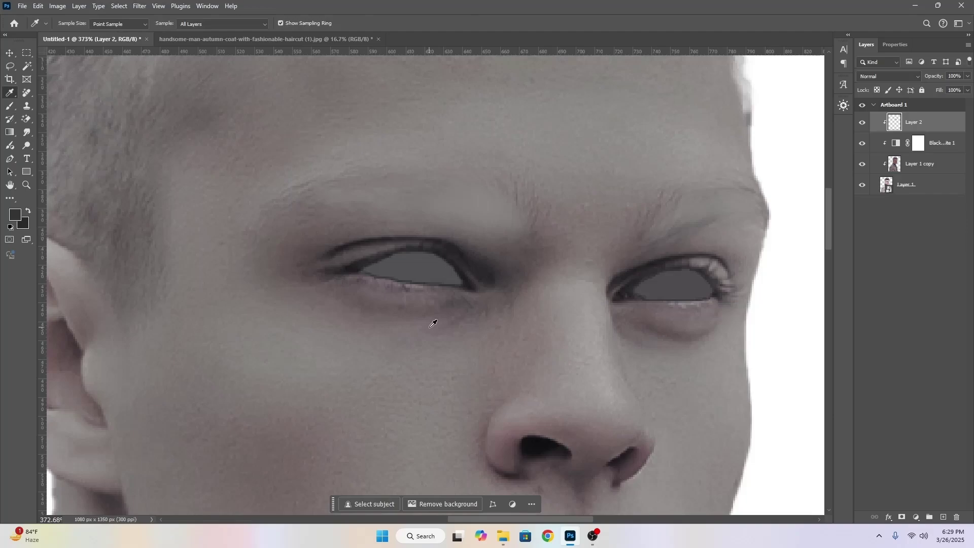
pyautogui.click(437, 246)
pyautogui.scroll(2, 437, 243)
pyautogui.press('b')
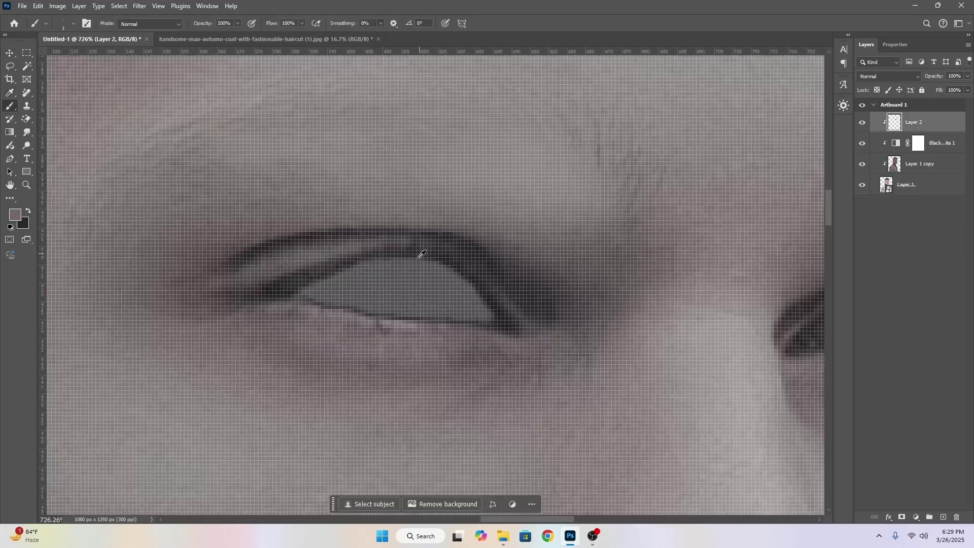
pyautogui.scroll(1, 426, 245)
pyautogui.scroll(3, 413, 279)
pyautogui.moveTo(353, 275)
pyautogui.mouseDown()
pyautogui.moveTo(321, 288)
pyautogui.moveTo(340, 269)
pyautogui.moveTo(278, 299)
pyautogui.moveTo(280, 292)
pyautogui.moveTo(256, 297)
pyautogui.moveTo(311, 263)
pyautogui.mouseUp()
pyautogui.press('[')
pyautogui.press('[')
pyautogui.moveTo(371, 259)
pyautogui.mouseDown()
pyautogui.moveTo(428, 258)
pyautogui.moveTo(467, 276)
pyautogui.moveTo(523, 329)
pyautogui.moveTo(338, 326)
pyautogui.moveTo(323, 315)
pyautogui.moveTo(331, 293)
pyautogui.mouseUp()
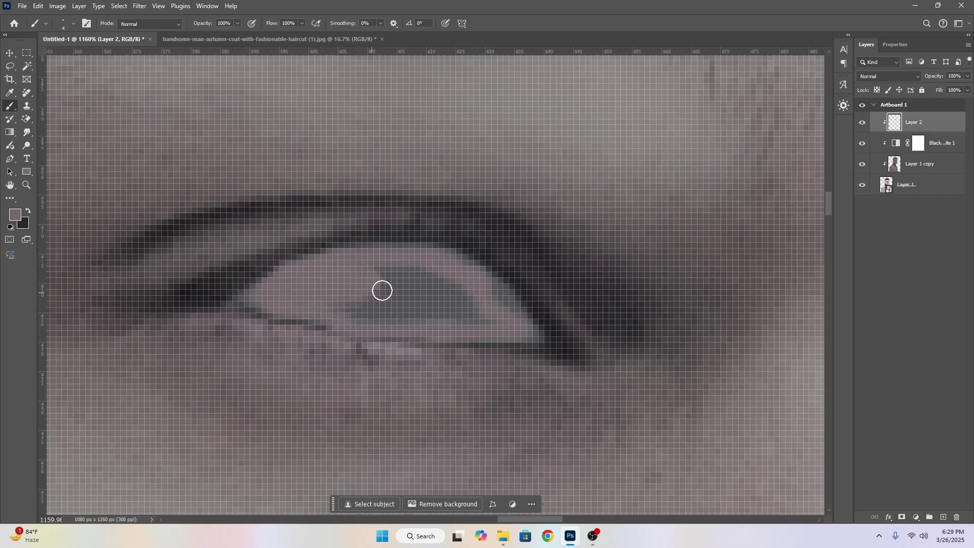
pyautogui.hotkey('ctrl', 'z')
pyautogui.hotkey('ctrl', 'z')
pyautogui.scroll(-10, 381, 294)
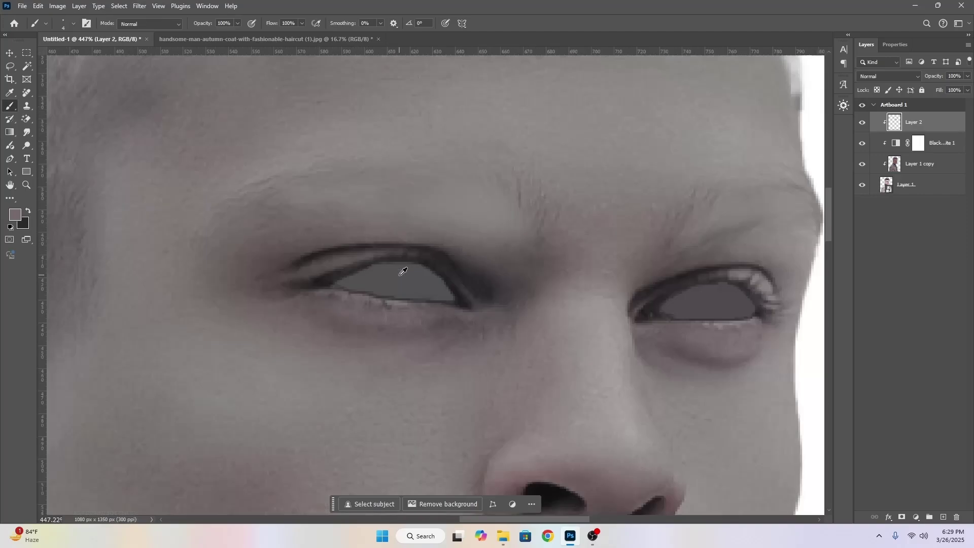
pyautogui.scroll(-3, 542, 287)
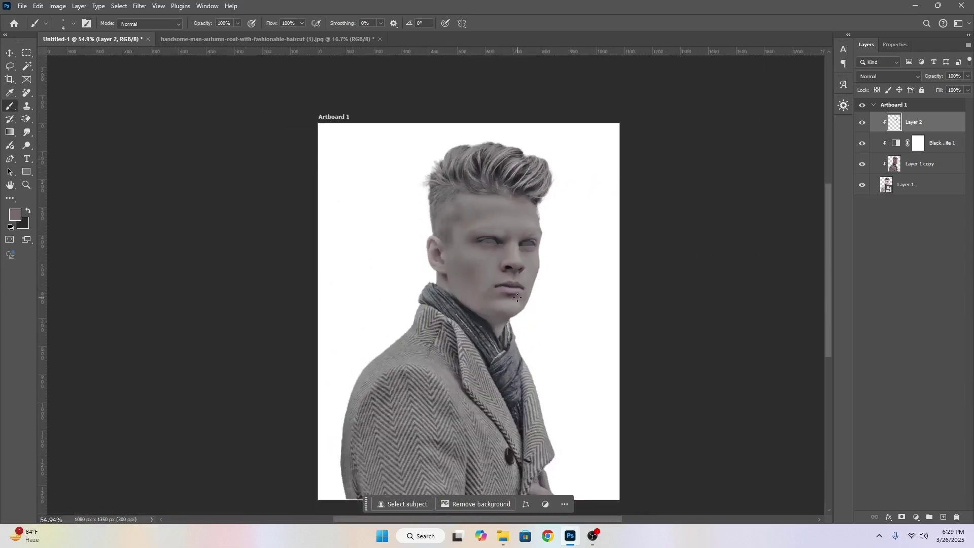
# Save the document to the Desktop as a Photoshop file named "Staue 1".
pyautogui.press('v')
pyautogui.click(679, 254)
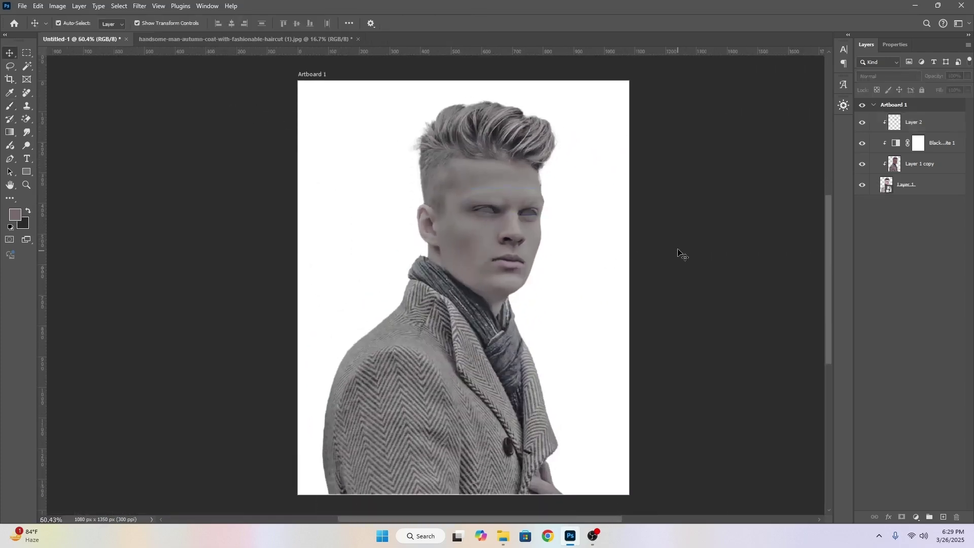
pyautogui.scroll(1, 681, 244)
pyautogui.moveTo(698, 239); pyautogui.dragTo(665, 239)
pyautogui.hotkey('ctrl', 's')
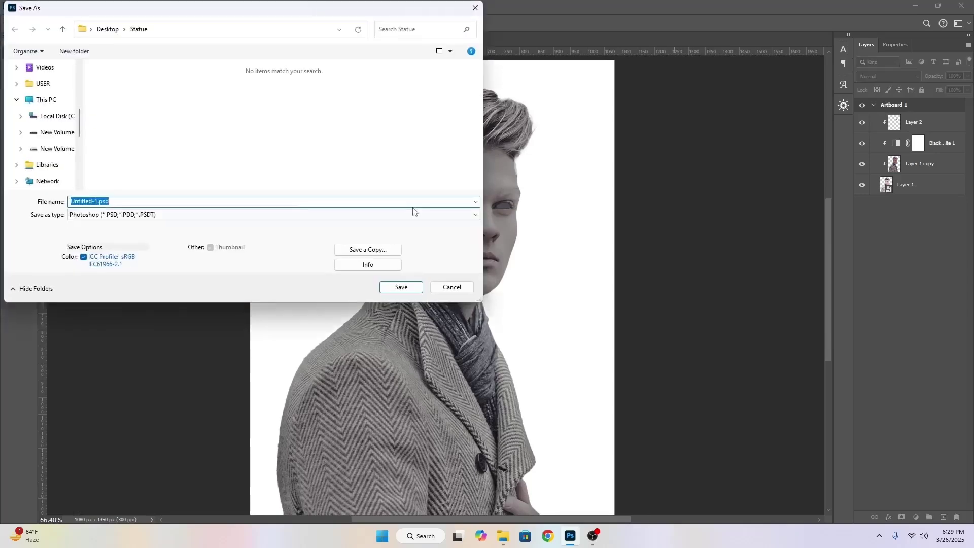
pyautogui.click(47, 151)
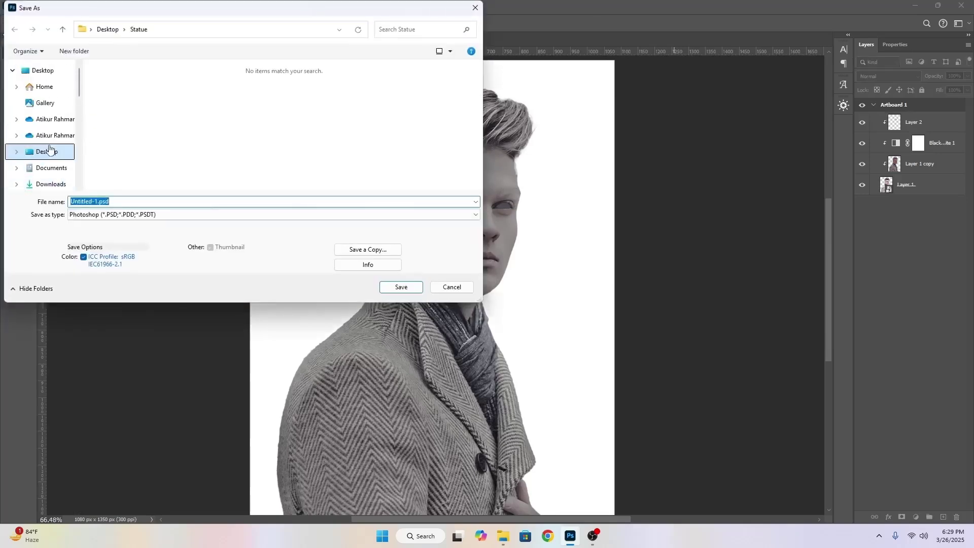
pyautogui.click(115, 203)
pyautogui.write('Sta')
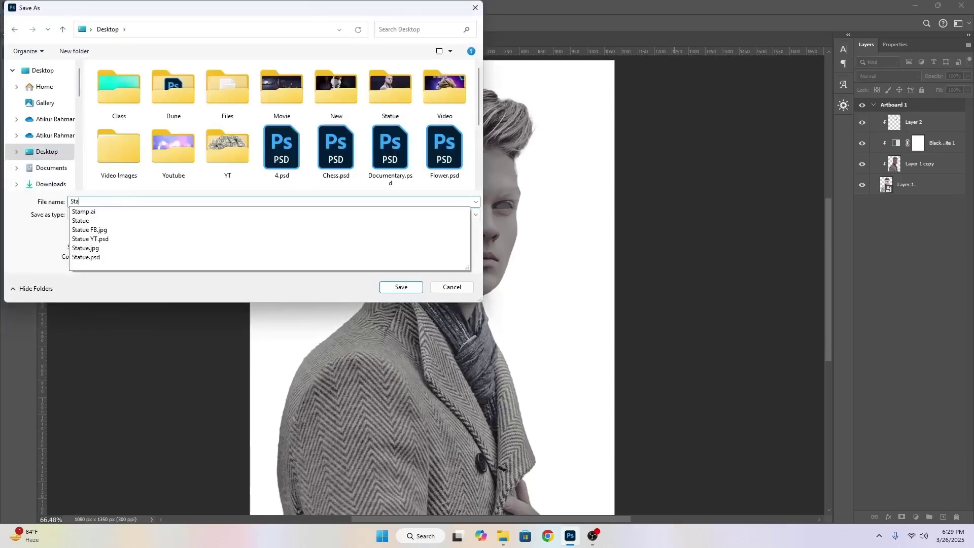
pyautogui.write('ue 1')
pyautogui.press('Return')
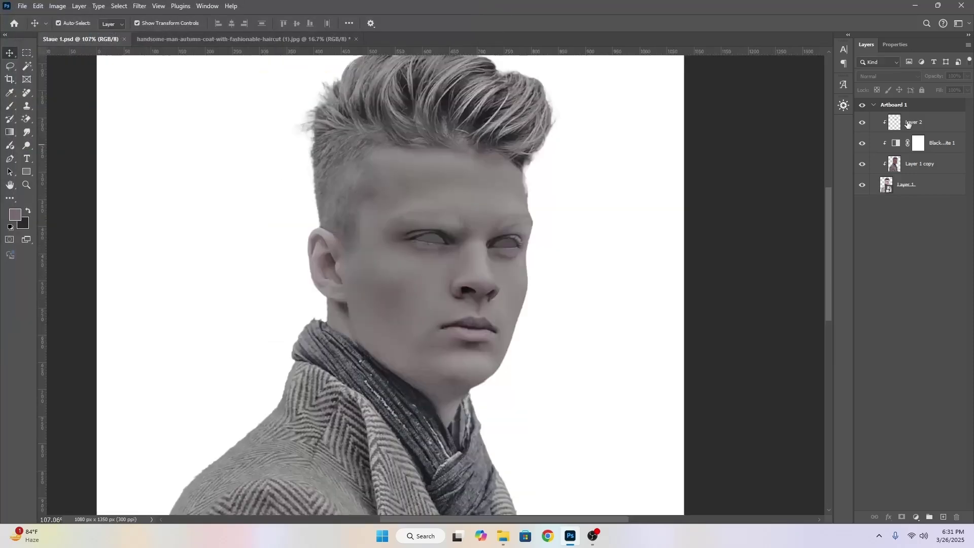
# Stamp all layers from Layer 2 down to Layer 1 into a merged copy on top and clip it to the layers beneath.
pyautogui.click(911, 123)
pyautogui.keyDown('shift'); pyautogui.click(906, 187); pyautogui.keyUp('shift')
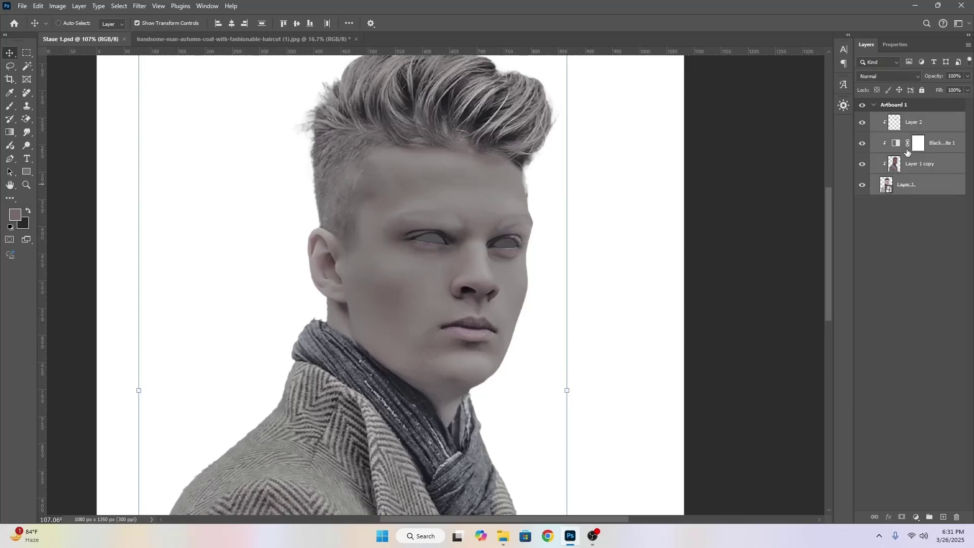
pyautogui.hotkey('ctrl', 'alt', 'e')
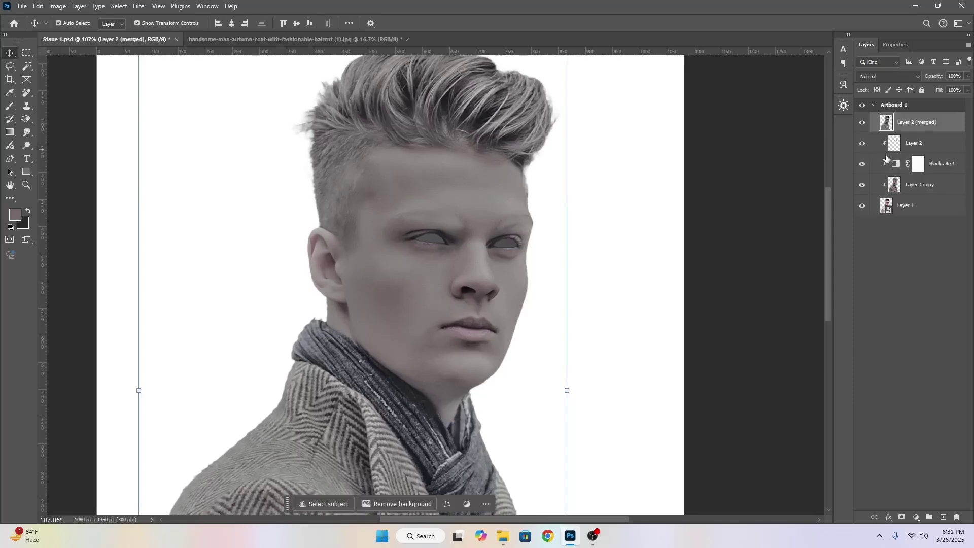
pyautogui.hotkey('ctrl', '0')
pyautogui.click(709, 189)
pyautogui.scroll(-2, 520, 161)
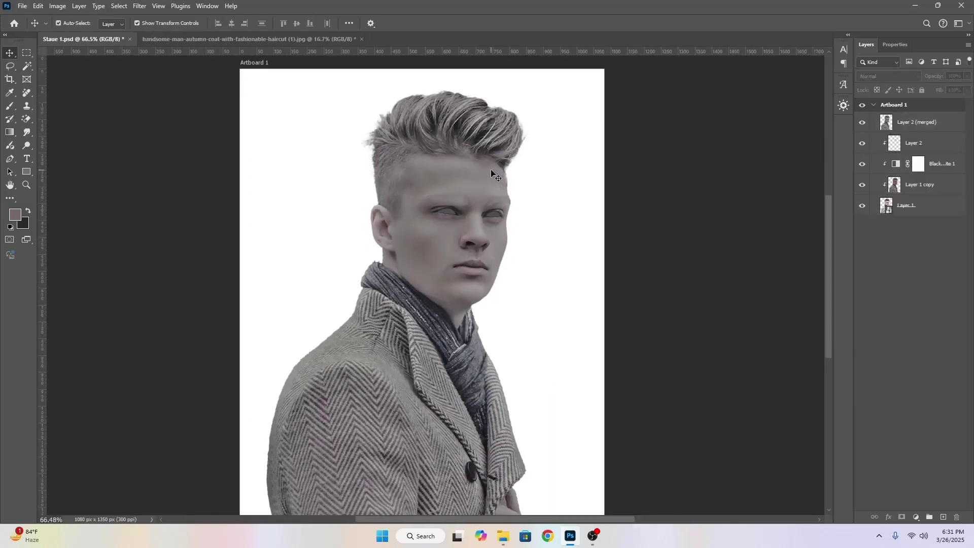
pyautogui.scroll(-1, 435, 188)
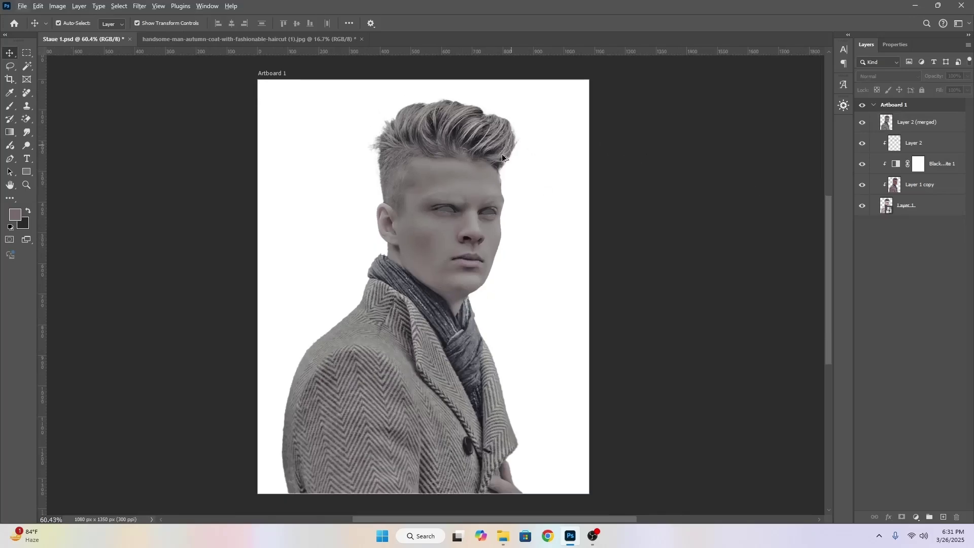
pyautogui.scroll(5, 500, 160)
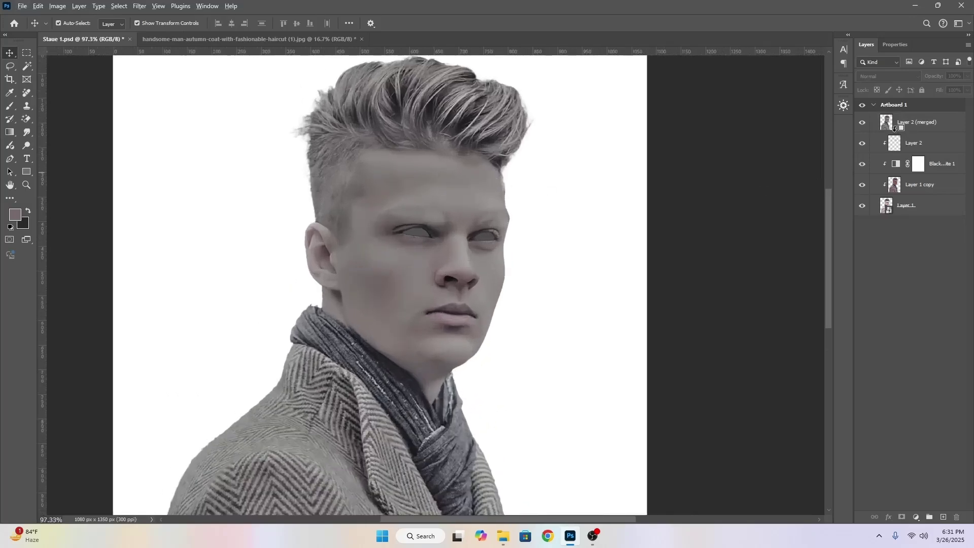
pyautogui.keyDown('alt'); pyautogui.click(895, 127); pyautogui.keyUp('alt')
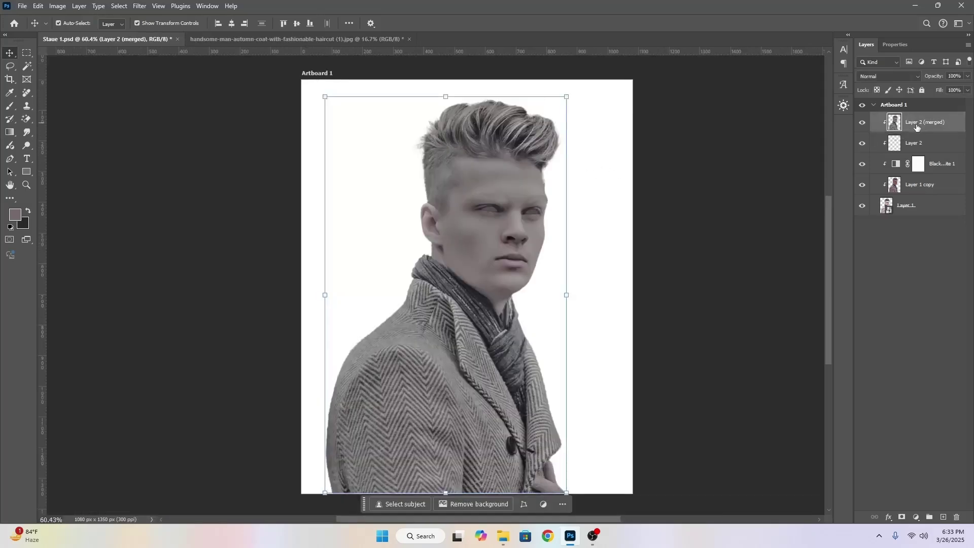
# Apply a Shadows/Highlights adjustment to the merged layer with the Shadows Amount at 88%.
pyautogui.click(60, 7)
pyautogui.moveTo(89, 34)
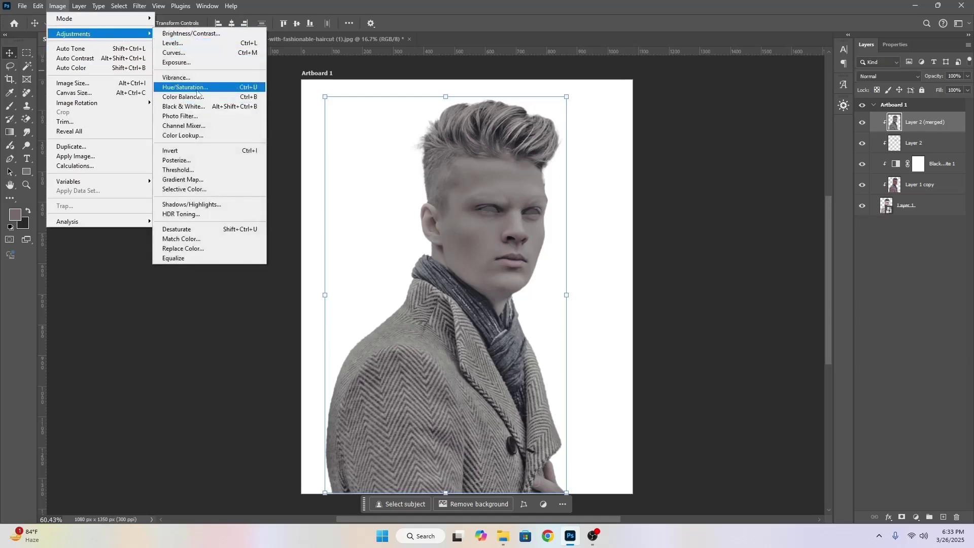
pyautogui.click(192, 205)
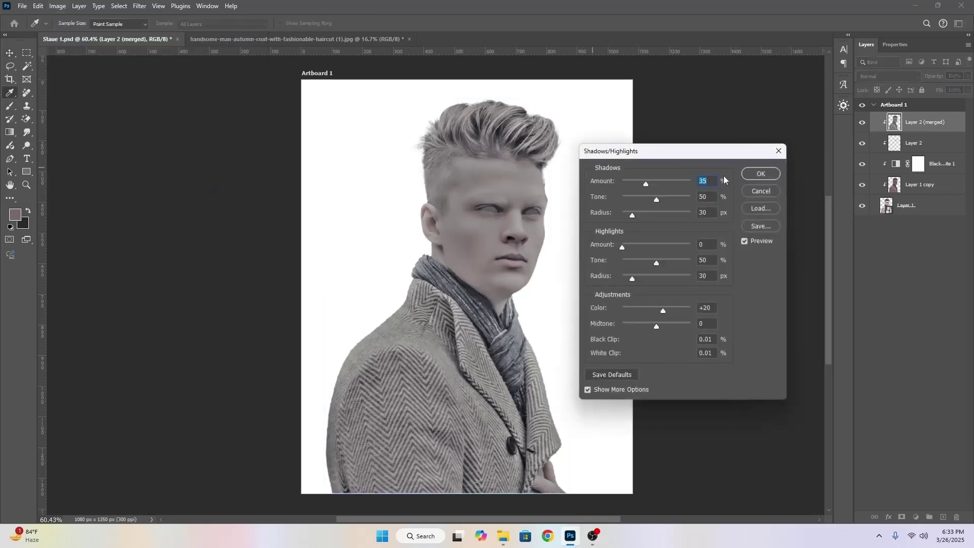
pyautogui.moveTo(647, 183); pyautogui.dragTo(664, 183)
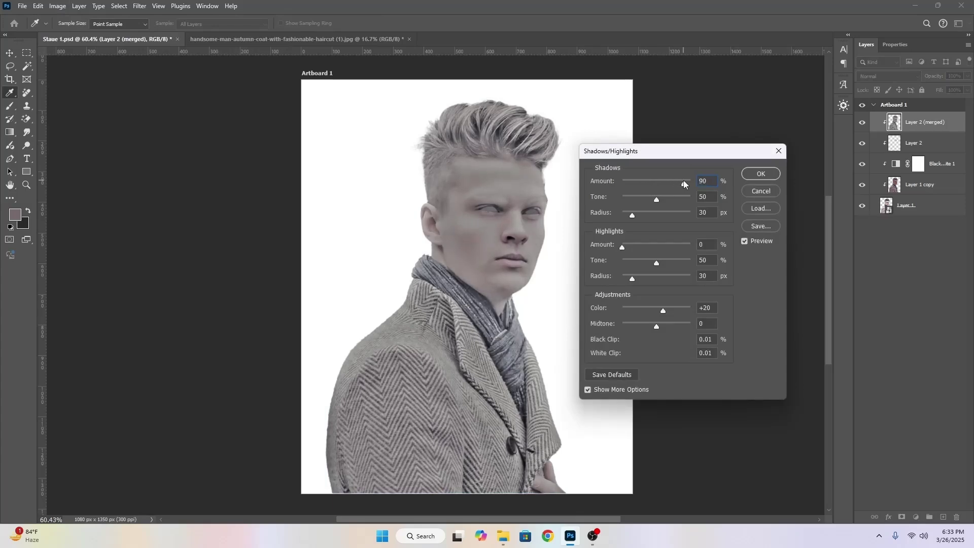
pyautogui.moveTo(683, 181); pyautogui.dragTo(682, 184)
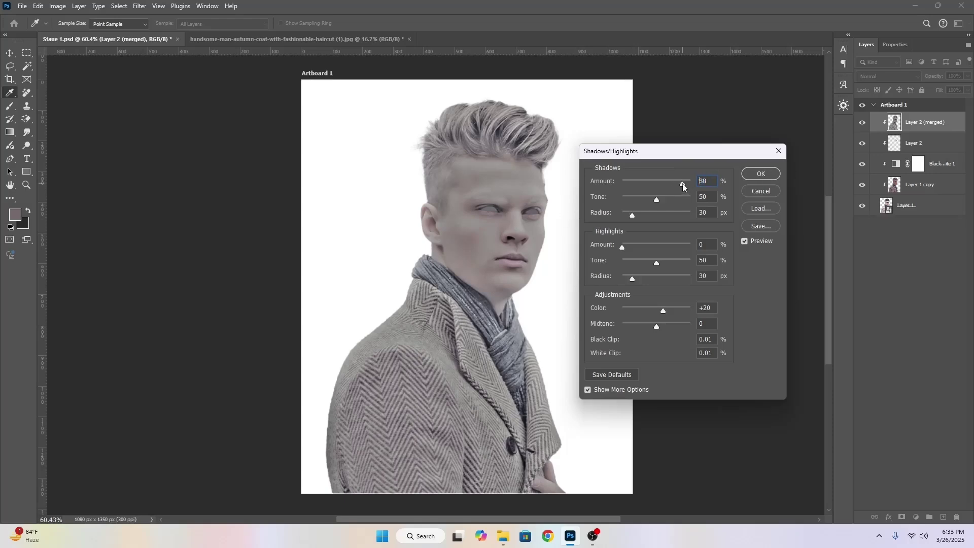
pyautogui.click(771, 174)
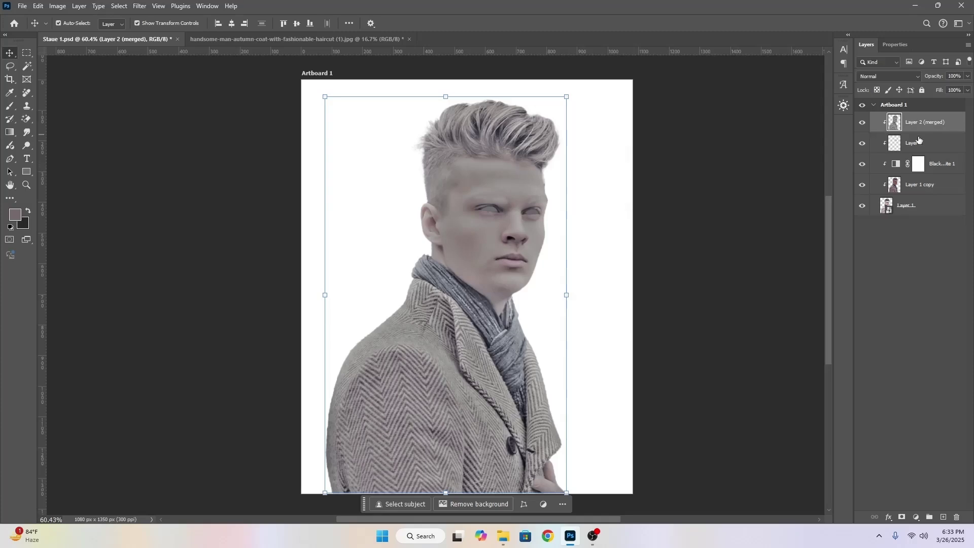
pyautogui.scroll(2, 489, 143)
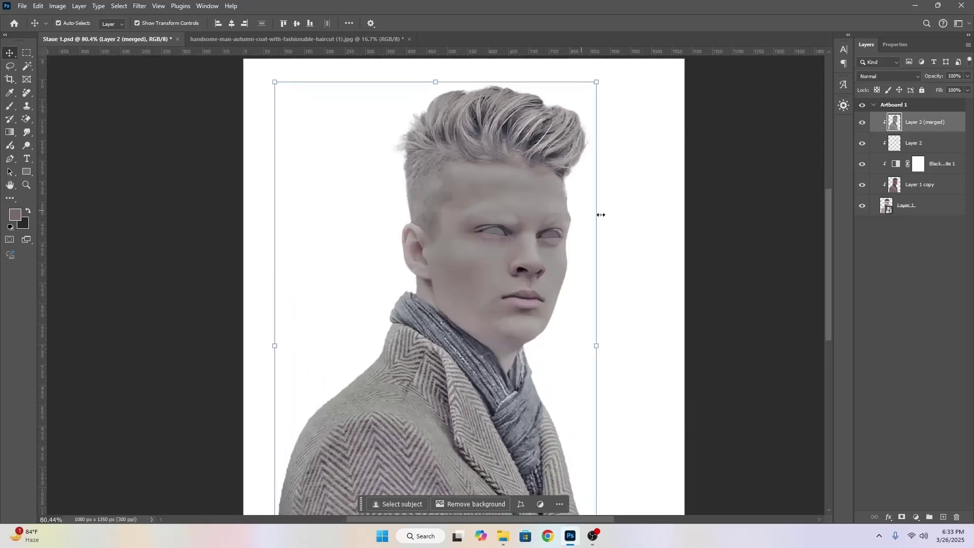
# Add a black layer mask to the merged layer and set up a white brush with 16% flow.
pyautogui.keyDown('alt'); pyautogui.click(903, 517); pyautogui.keyUp('alt')
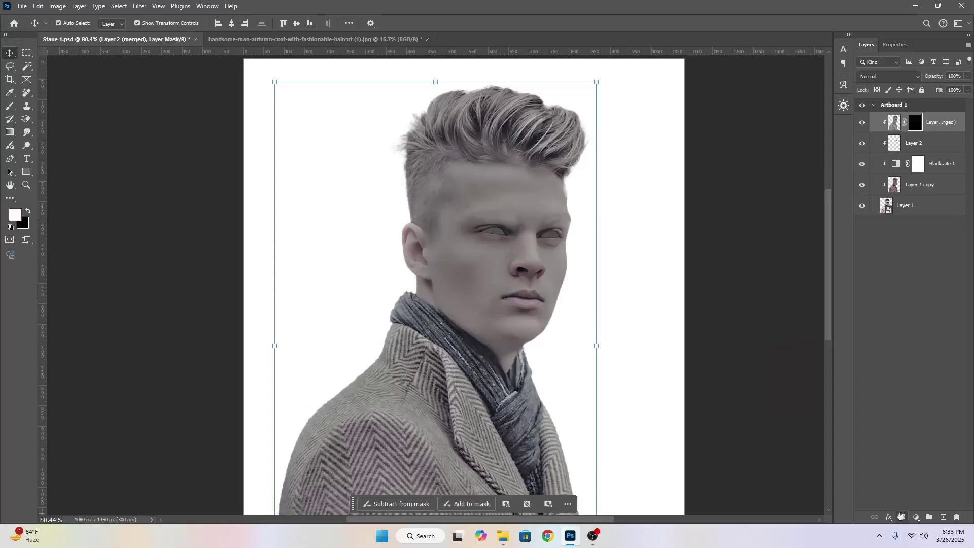
pyautogui.scroll(3, 525, 99)
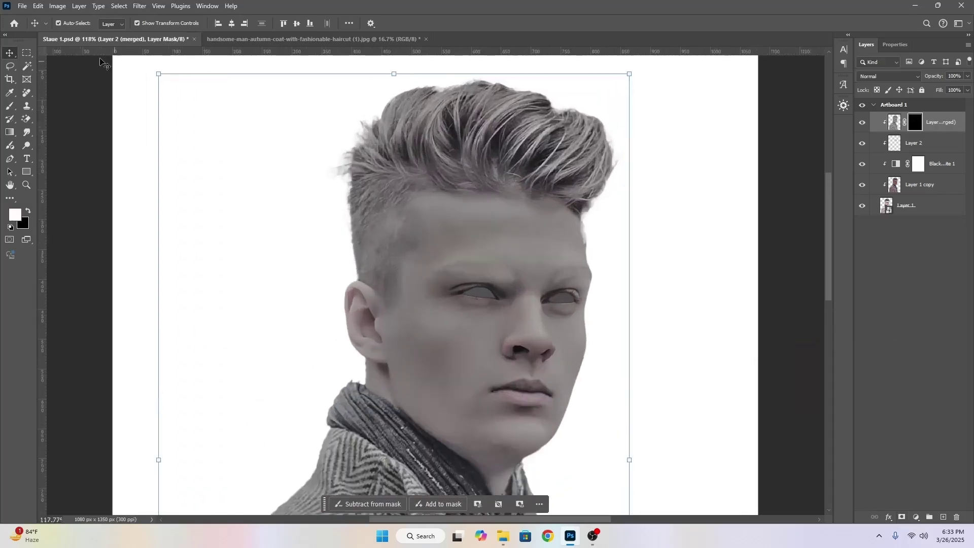
pyautogui.press('b')
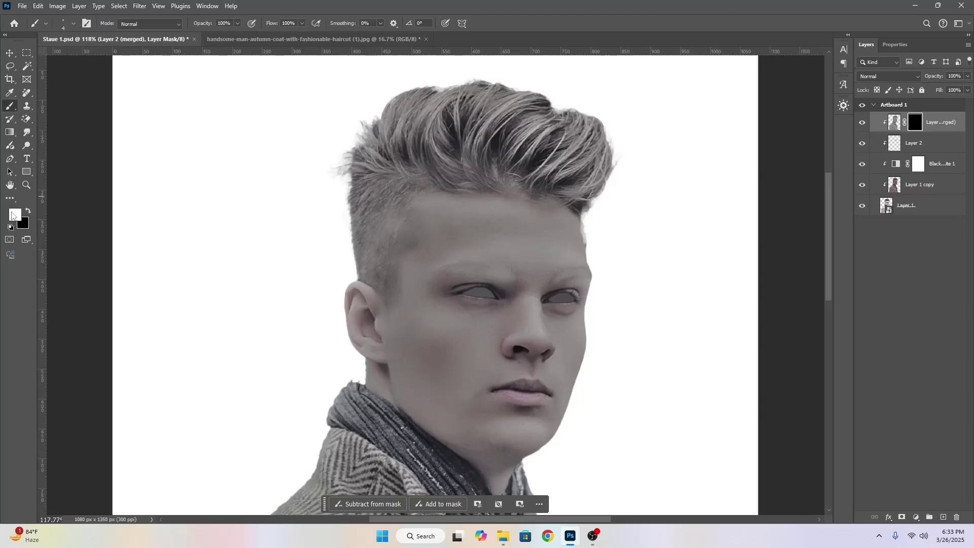
pyautogui.moveTo(442, 157)
pyautogui.mouseDown()
pyautogui.moveTo(473, 160)
pyautogui.moveTo(473, 144)
pyautogui.moveTo(458, 122)
pyautogui.mouseUp()
pyautogui.scroll(3, 458, 123)
pyautogui.click(302, 23)
pyautogui.moveTo(304, 34); pyautogui.dragTo(275, 40)
# Paint white on the merged layer's mask over the hair, from the top quiff to the back, to reveal its brightened tones.
pyautogui.moveTo(369, 151)
pyautogui.mouseDown()
pyautogui.moveTo(320, 208)
pyautogui.moveTo(315, 317)
pyautogui.moveTo(400, 127)
pyautogui.moveTo(466, 109)
pyautogui.moveTo(486, 158)
pyautogui.mouseUp()
pyautogui.hscroll(3, 486, 158)
pyautogui.moveTo(406, 142)
pyautogui.mouseDown()
pyautogui.moveTo(482, 142)
pyautogui.moveTo(461, 168)
pyautogui.moveTo(429, 167)
pyautogui.mouseUp()
pyautogui.moveTo(421, 165)
pyautogui.mouseDown()
pyautogui.moveTo(513, 142)
pyautogui.moveTo(512, 161)
pyautogui.moveTo(557, 195)
pyautogui.mouseUp()
pyautogui.moveTo(359, 206)
pyautogui.mouseDown()
pyautogui.moveTo(388, 190)
pyautogui.moveTo(300, 222)
pyautogui.mouseUp()
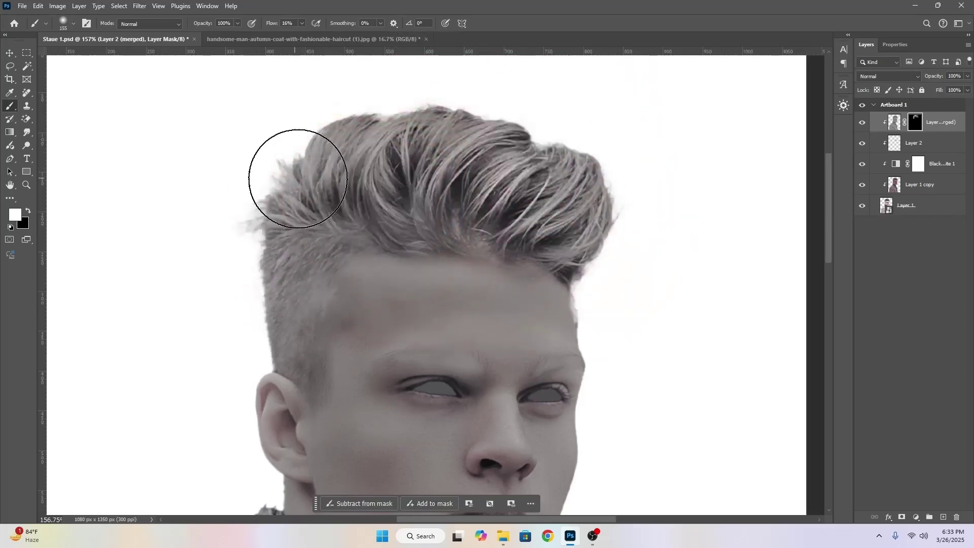
pyautogui.moveTo(331, 180)
pyautogui.mouseDown()
pyautogui.moveTo(436, 152)
pyautogui.moveTo(427, 189)
pyautogui.moveTo(481, 154)
pyautogui.moveTo(484, 188)
pyautogui.moveTo(514, 174)
pyautogui.moveTo(553, 240)
pyautogui.moveTo(599, 211)
pyautogui.moveTo(592, 180)
pyautogui.moveTo(584, 220)
pyautogui.moveTo(537, 200)
pyautogui.moveTo(455, 197)
pyautogui.moveTo(342, 227)
pyautogui.moveTo(324, 207)
pyautogui.moveTo(280, 239)
pyautogui.moveTo(348, 228)
pyautogui.mouseUp()
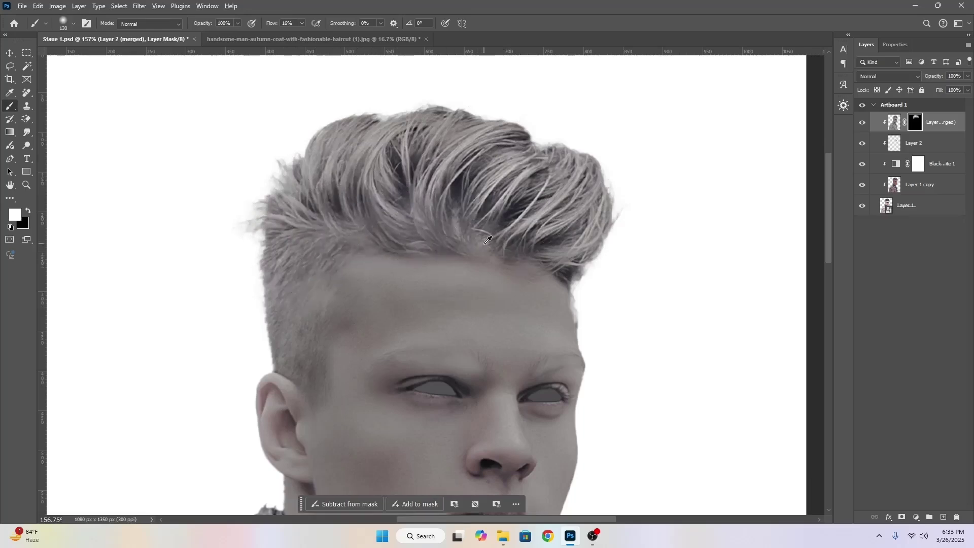
pyautogui.scroll(-3, 477, 251)
pyautogui.scroll(-2, 475, 256)
pyautogui.moveTo(463, 256); pyautogui.dragTo(476, 255)
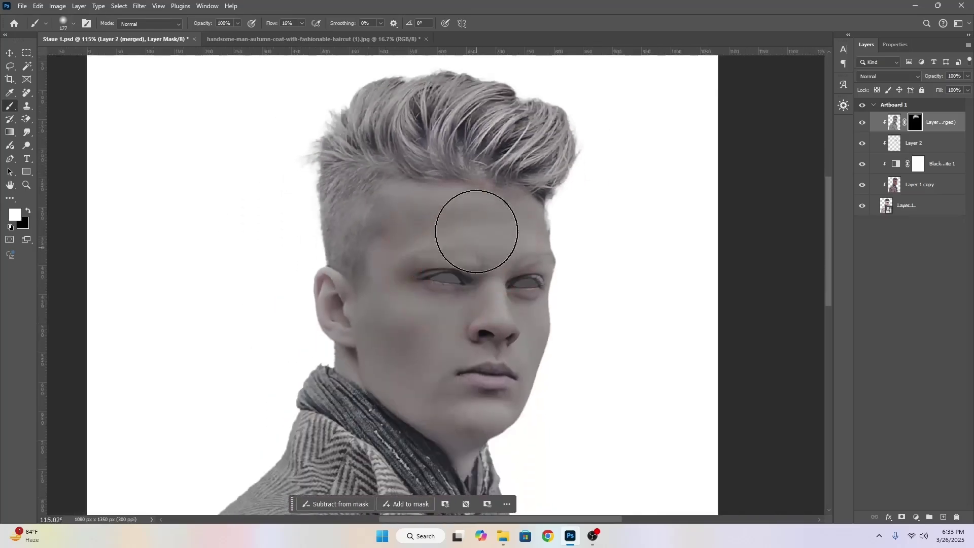
pyautogui.scroll(1, 452, 172)
pyautogui.scroll(2, 453, 172)
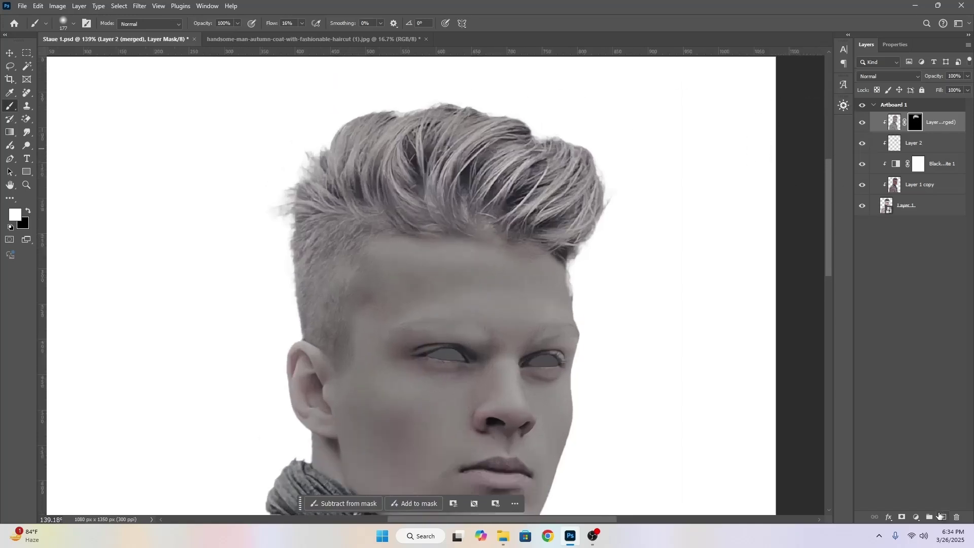
# Add a new clipped layer above the merged layer and sample a dark gray from the shadows in the hair.
pyautogui.click(942, 517)
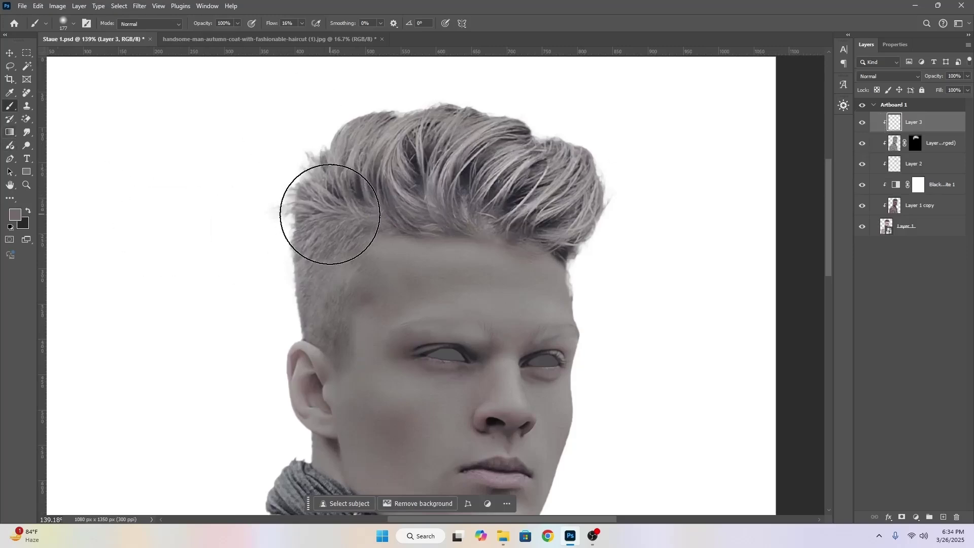
pyautogui.press('i')
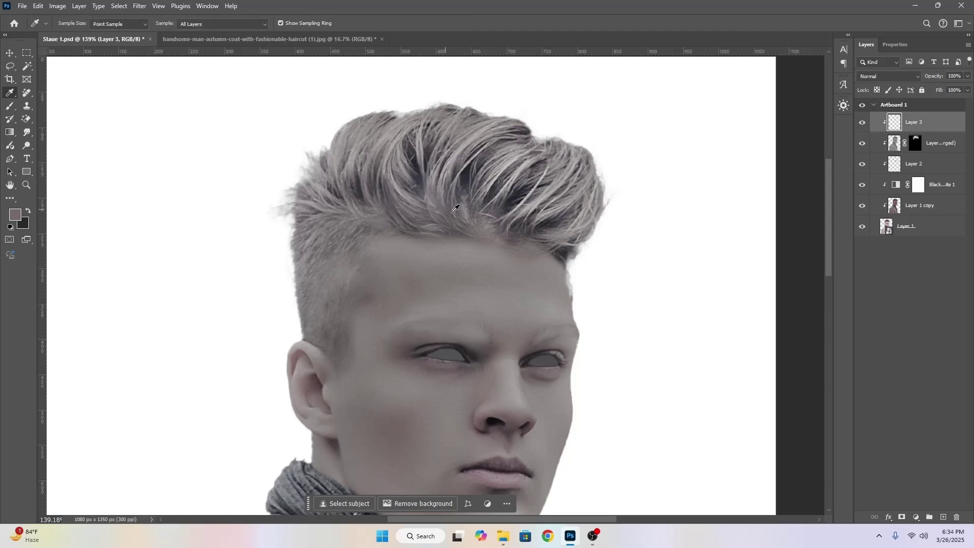
pyautogui.scroll(2, 395, 152)
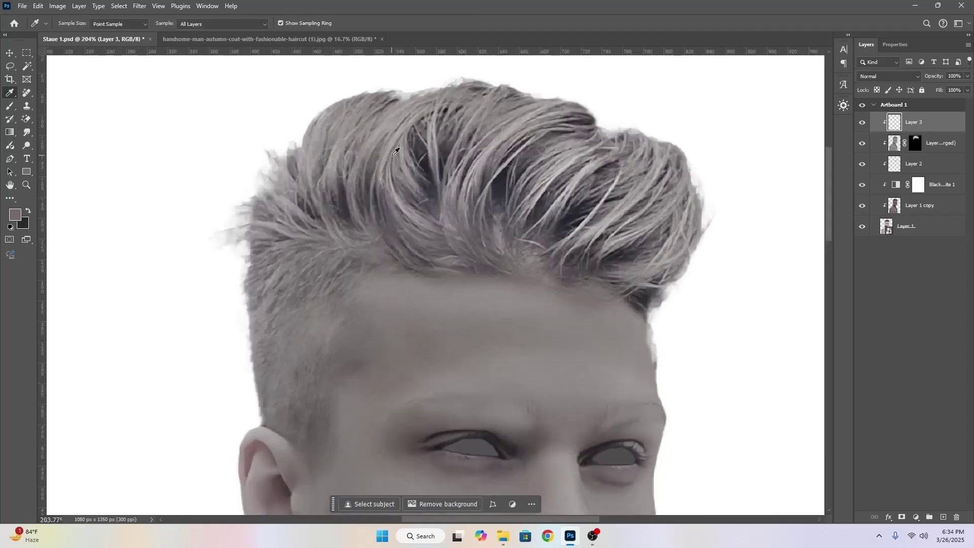
pyautogui.click(436, 188)
pyautogui.scroll(-1, 435, 188)
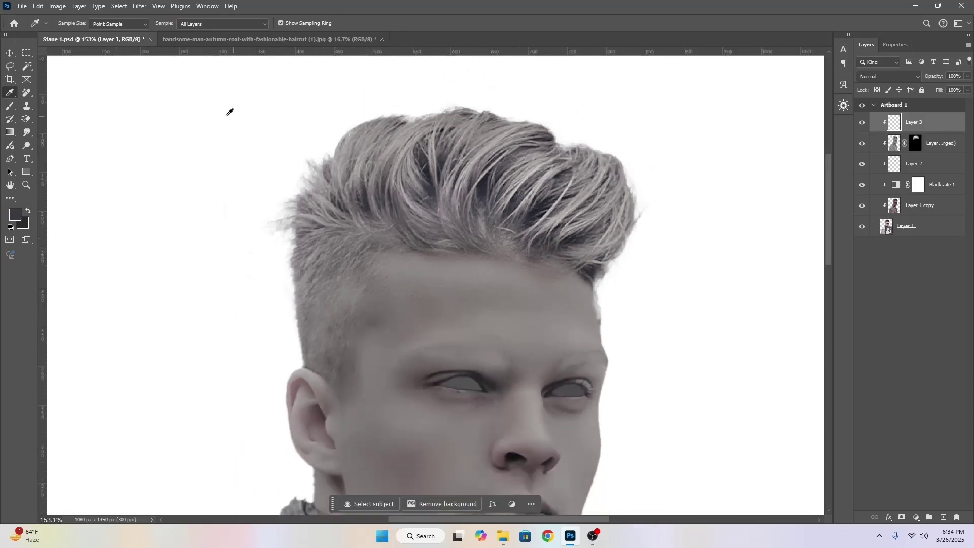
# Brush the sampled dark gray over the back and shaved side of the hair with a 120 px brush.
pyautogui.press('b')
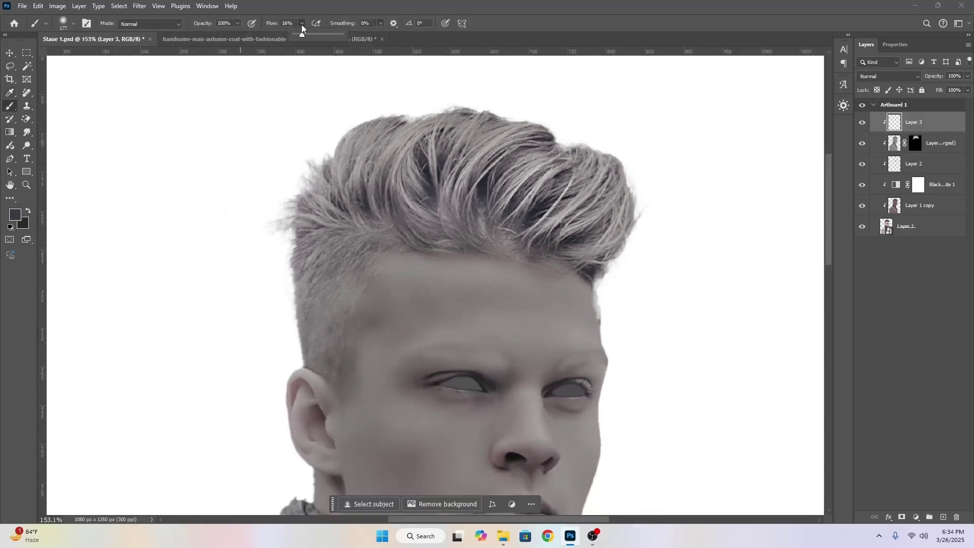
pyautogui.press('[')
pyautogui.press('[')
pyautogui.press('[')
pyautogui.press('[')
pyautogui.press('[')
pyautogui.press('[')
pyautogui.moveTo(350, 163)
pyautogui.mouseDown()
pyautogui.moveTo(319, 187)
pyautogui.moveTo(316, 309)
pyautogui.moveTo(315, 272)
pyautogui.mouseUp()
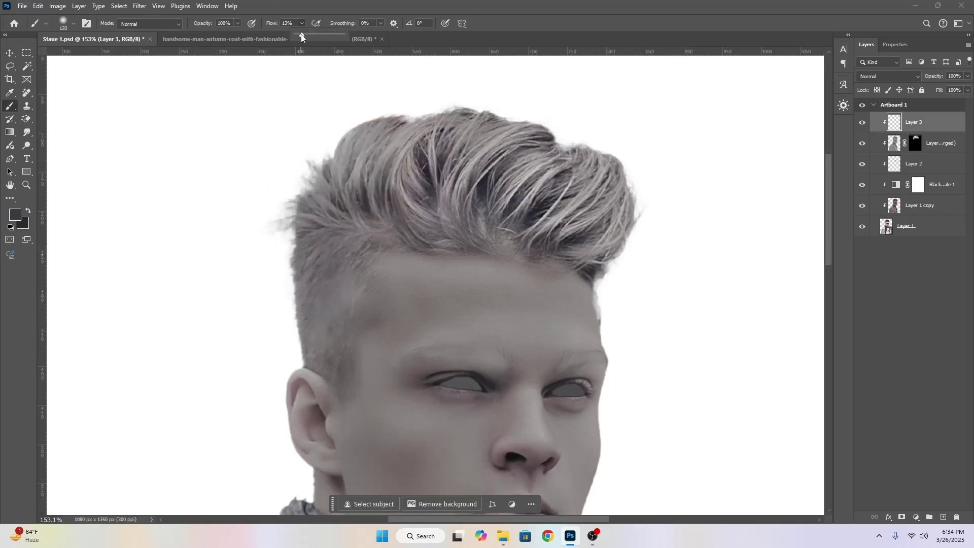
# Lower the brush flow to 9% and softly shade the side of the head and the hairline with a larger brush.
pyautogui.moveTo(340, 166)
pyautogui.mouseDown()
pyautogui.moveTo(380, 129)
pyautogui.moveTo(497, 118)
pyautogui.moveTo(454, 117)
pyautogui.moveTo(544, 132)
pyautogui.moveTo(633, 202)
pyautogui.moveTo(453, 181)
pyautogui.moveTo(395, 195)
pyautogui.moveTo(334, 256)
pyautogui.moveTo(320, 300)
pyautogui.mouseUp()
pyautogui.press(']')
pyautogui.press(']')
pyautogui.press(']')
pyautogui.press(']')
pyautogui.press(']')
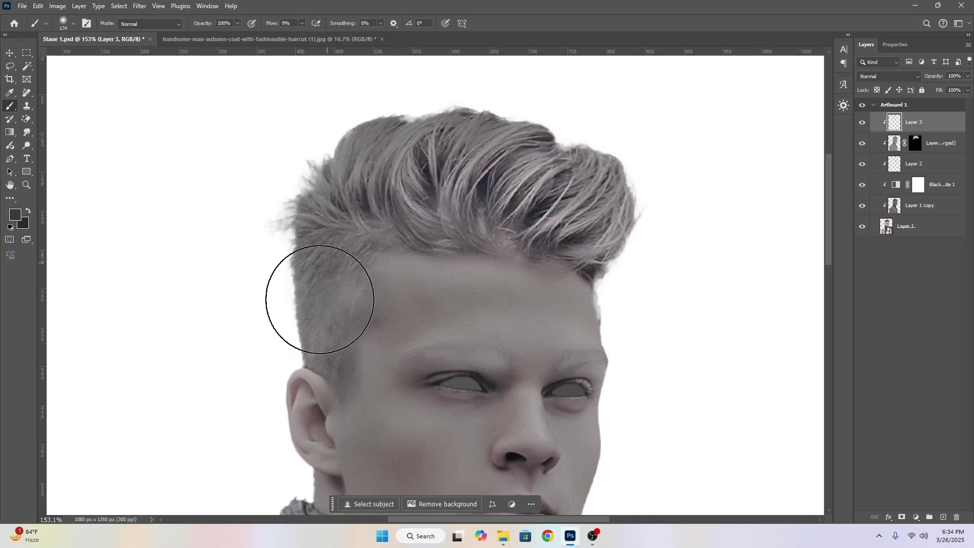
pyautogui.moveTo(308, 333); pyautogui.dragTo(389, 164)
pyautogui.moveTo(385, 230)
pyautogui.mouseDown()
pyautogui.moveTo(356, 229)
pyautogui.moveTo(393, 225)
pyautogui.moveTo(392, 357)
pyautogui.moveTo(421, 208)
pyautogui.mouseUp()
pyautogui.moveTo(374, 266); pyautogui.dragTo(400, 266)
# Shade the back edge and shoulder of the coat with the dark gray, using a 397 px brush.
pyautogui.scroll(-8, 370, 300)
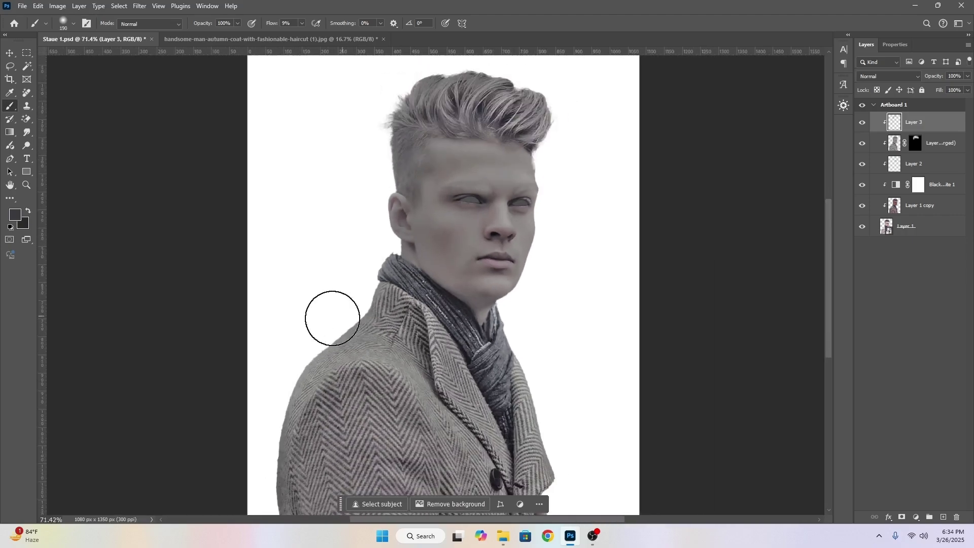
pyautogui.moveTo(325, 314); pyautogui.dragTo(362, 315)
pyautogui.moveTo(304, 404); pyautogui.dragTo(329, 320)
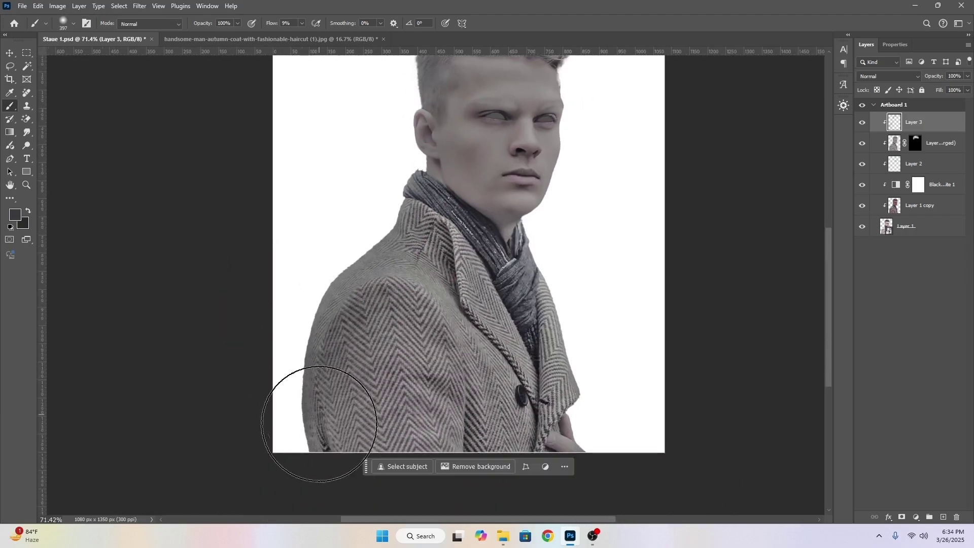
pyautogui.moveTo(383, 222); pyautogui.dragTo(344, 348)
pyautogui.scroll(-4, 345, 340)
pyautogui.scroll(-1, 397, 350)
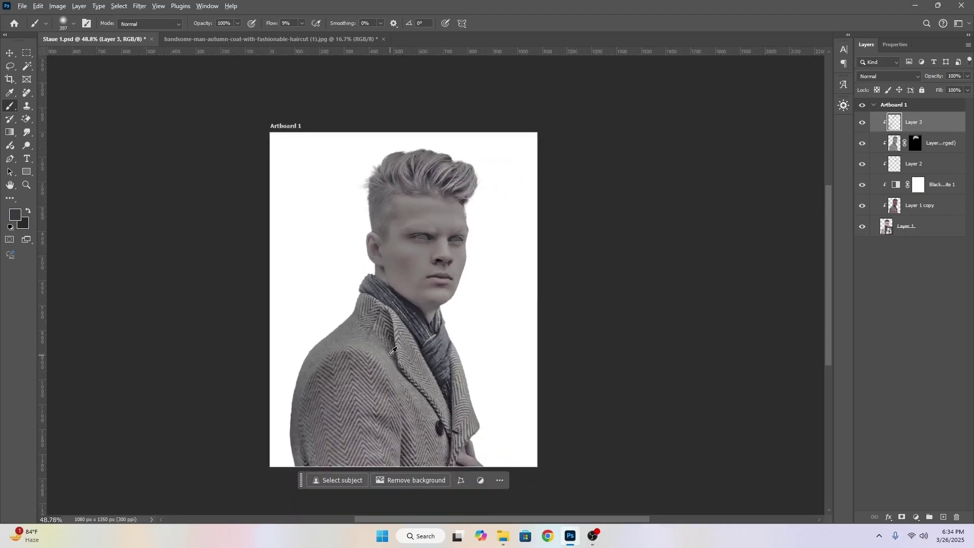
# Reduce the brush to 213 px and even out the hair's bright strands with dark gray, from the back to the front quiff.
pyautogui.scroll(2, 389, 352)
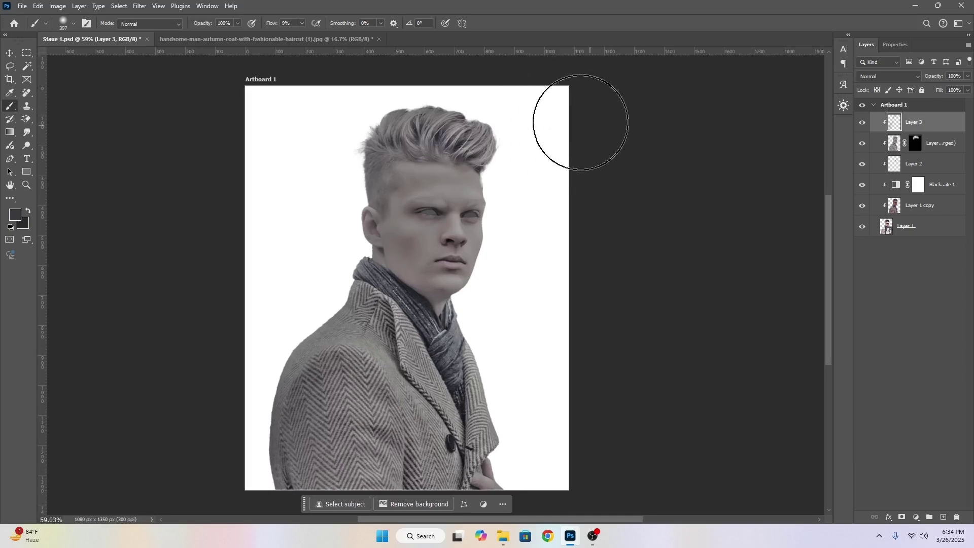
pyautogui.scroll(3, 479, 136)
pyautogui.scroll(5, 436, 142)
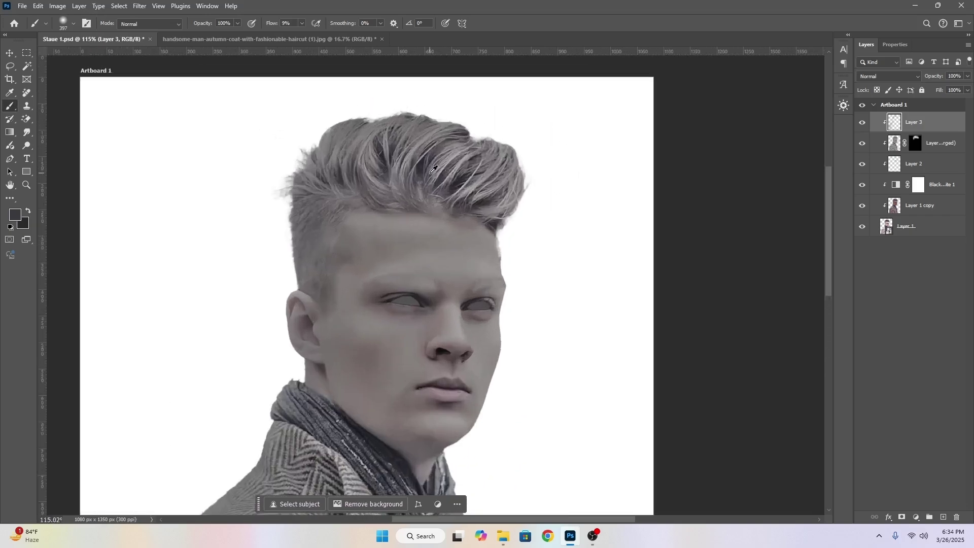
pyautogui.moveTo(412, 209); pyautogui.dragTo(367, 215)
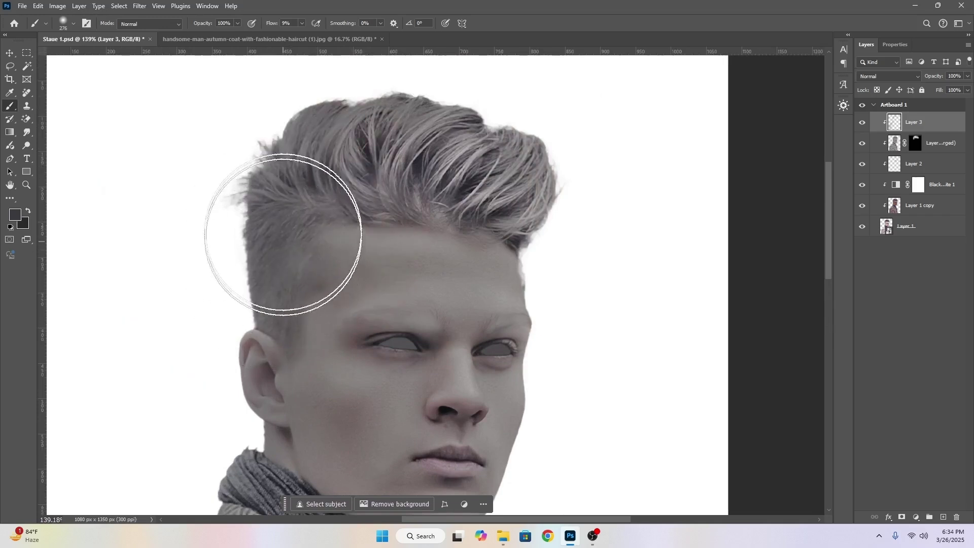
pyautogui.moveTo(337, 167); pyautogui.dragTo(305, 184)
pyautogui.moveTo(398, 134)
pyautogui.mouseDown()
pyautogui.moveTo(442, 166)
pyautogui.moveTo(482, 160)
pyautogui.moveTo(511, 171)
pyautogui.moveTo(535, 211)
pyautogui.mouseUp()
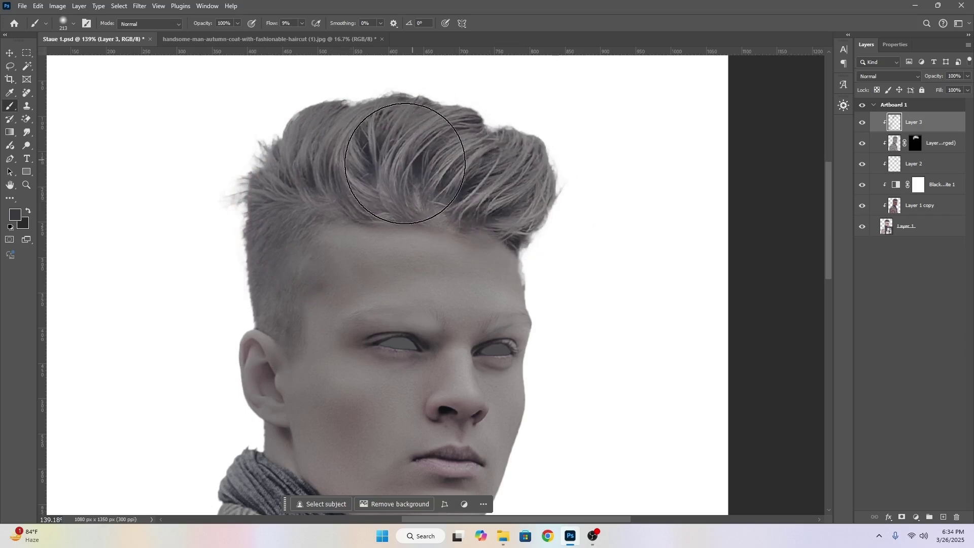
pyautogui.keyDown('alt'); pyautogui.scroll(-3, 529, 167); pyautogui.keyUp('alt')
pyautogui.keyDown('alt'); pyautogui.scroll(3, 488, 140); pyautogui.keyUp('alt')
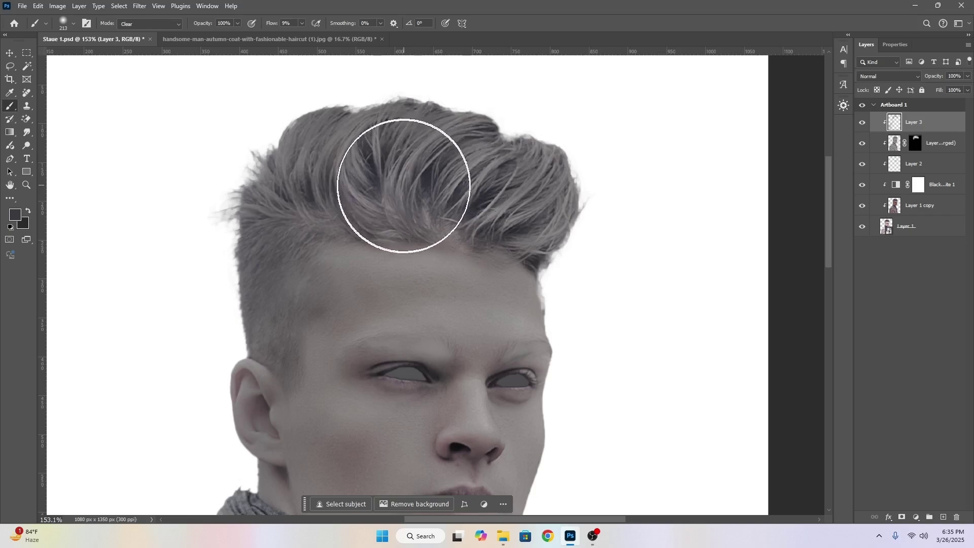
# Switch the brush's blending mode between Normal and Clear, ending in Normal.
pyautogui.hotkey('shift', 'alt', 'n')
pyautogui.rightClick(390, 188)
pyautogui.click(385, 172)
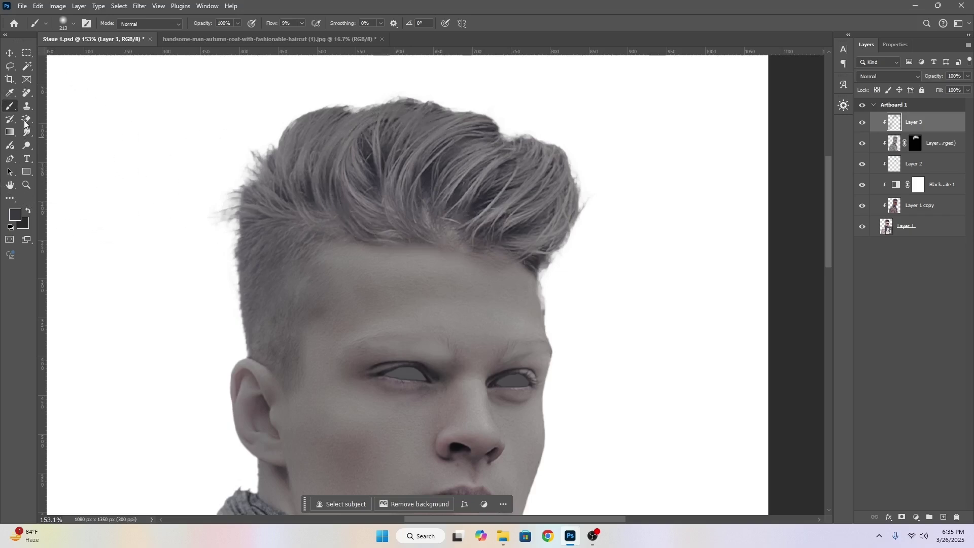
pyautogui.moveTo(27, 119); pyautogui.dragTo(61, 123)
pyautogui.click(9, 105)
pyautogui.hotkey('shift', 'alt', 'r')
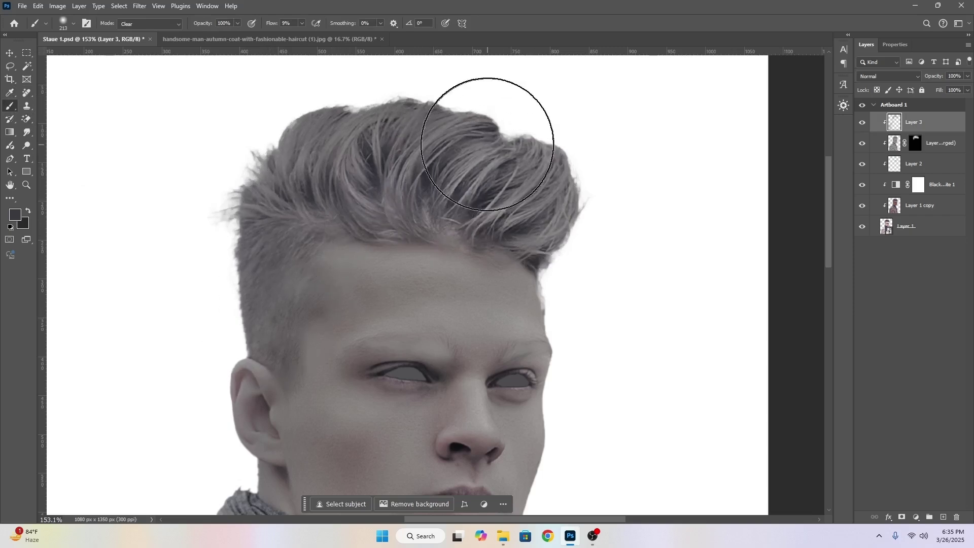
pyautogui.hotkey('shift', 'alt', 'n')
# Deselect the layers and save the document.
pyautogui.scroll(-2, 484, 200)
pyautogui.scroll(-3, 484, 200)
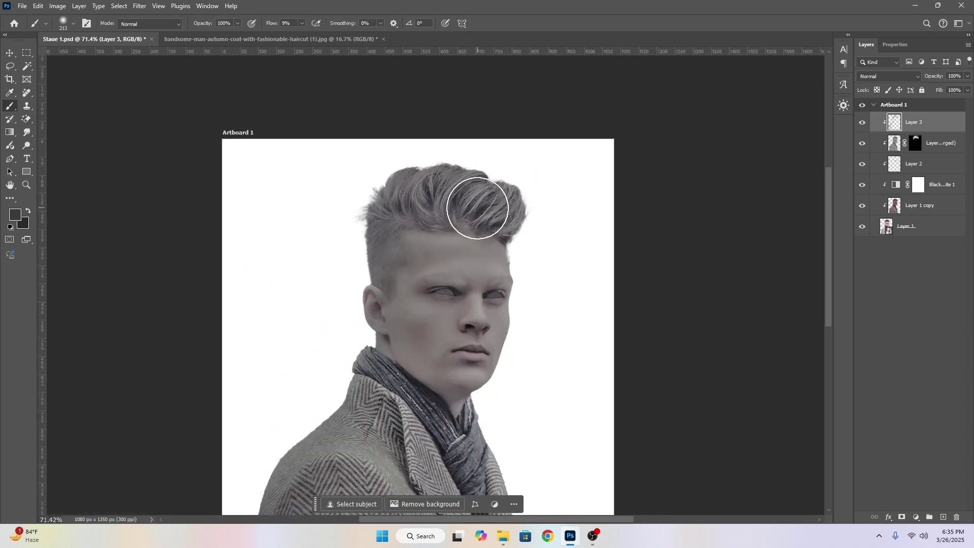
pyautogui.press('v')
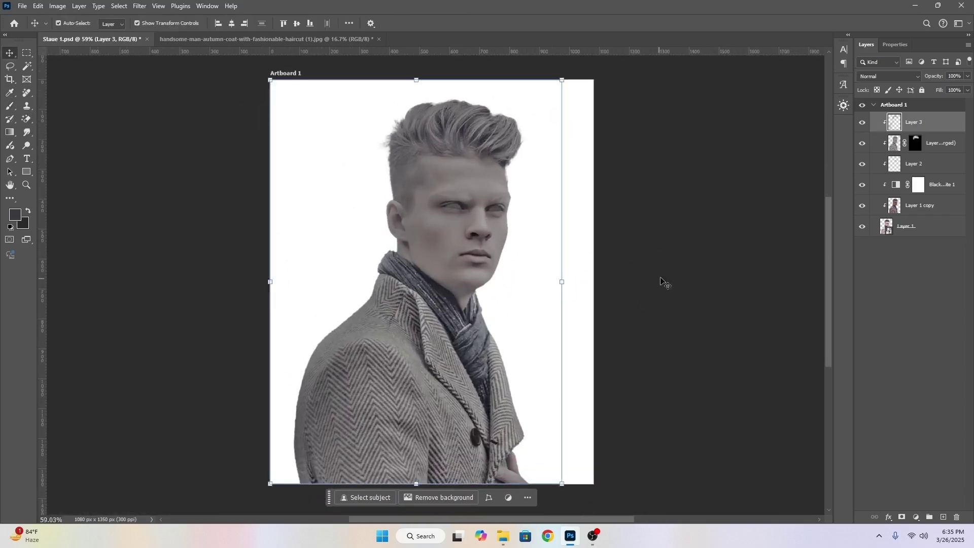
pyautogui.click(661, 281)
pyautogui.hotkey('ctrl', 's')
pyautogui.scroll(1, 503, 300)
pyautogui.moveTo(615, 266); pyautogui.dragTo(665, 250)
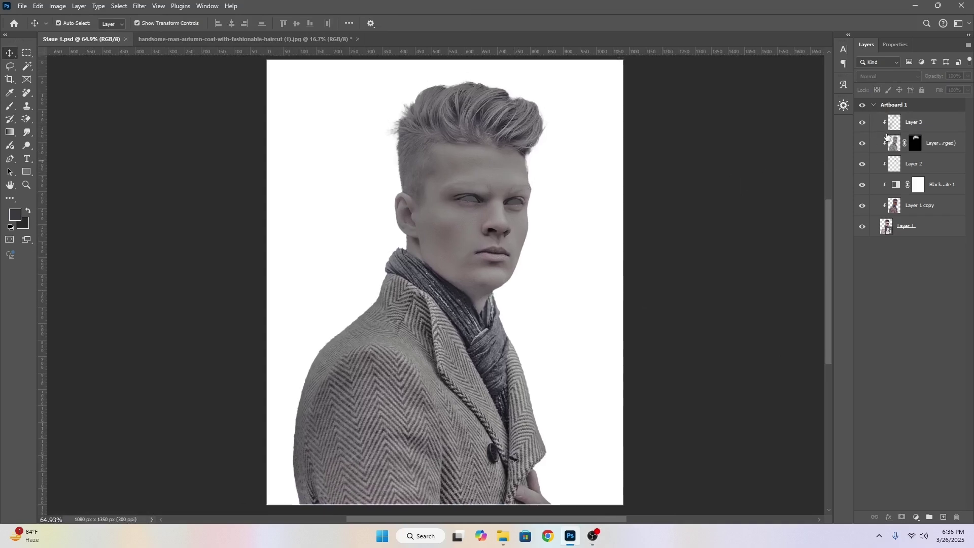
# Stamp Layer 3 through Layer 1 into a merged copy on top and clip it to the layers beneath.
pyautogui.click(926, 124)
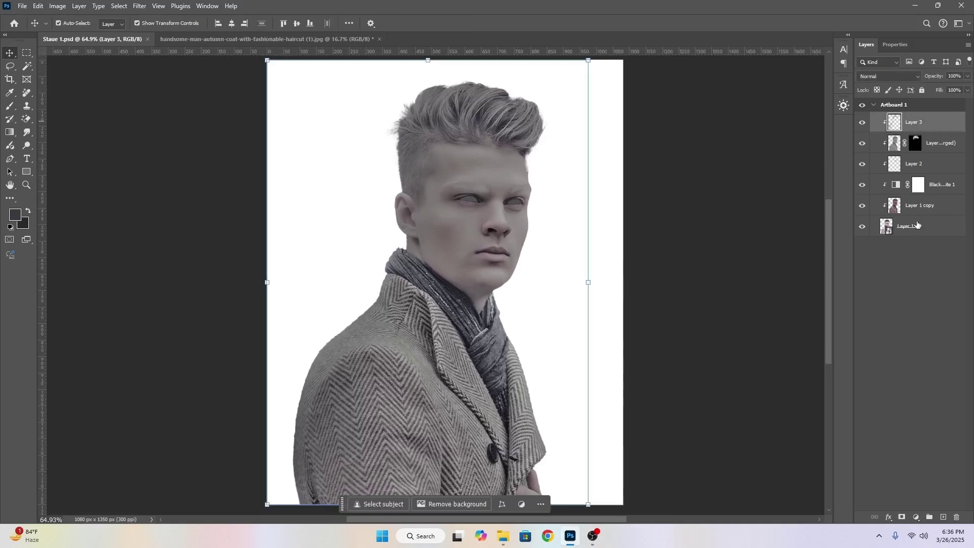
pyautogui.keyDown('shift'); pyautogui.click(917, 227); pyautogui.keyUp('shift')
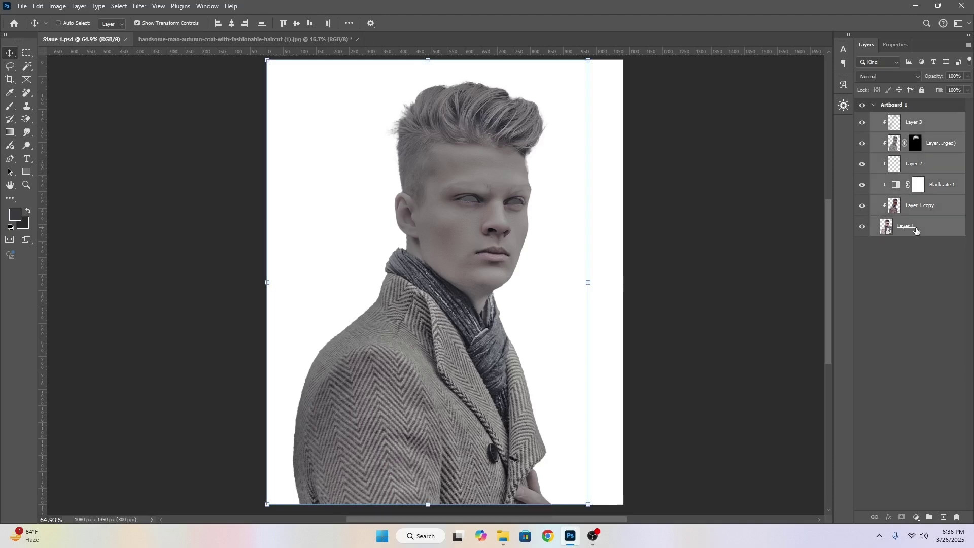
pyautogui.hotkey('ctrl', 'alt', 'e')
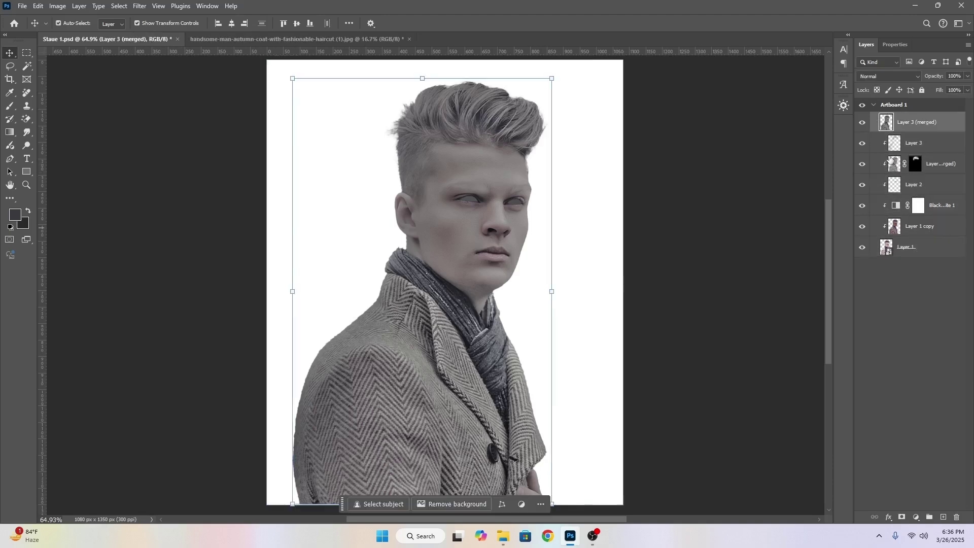
pyautogui.click(738, 186)
pyautogui.click(918, 126)
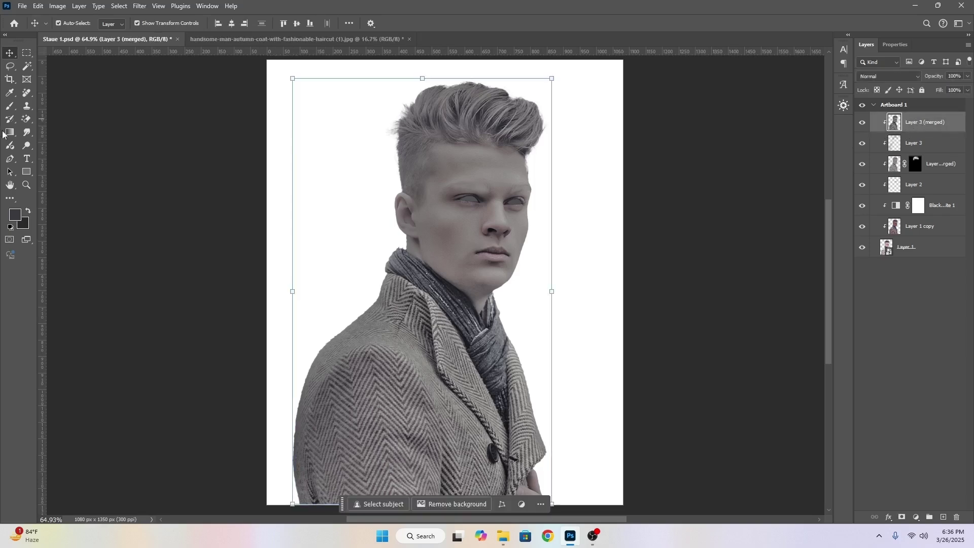
# Switch to the Smudge tool and set its strength to 60%.
pyautogui.rightClick(22, 134)
pyautogui.click(66, 153)
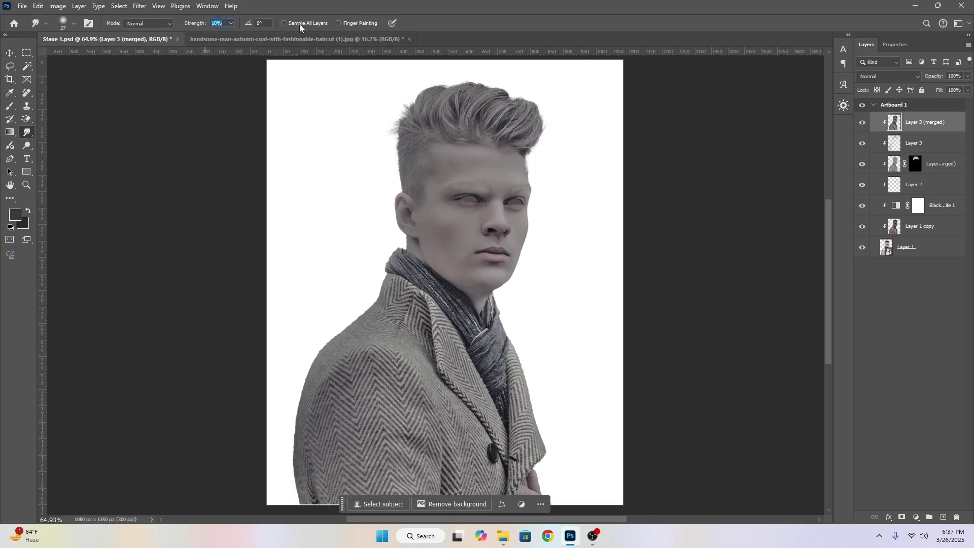
pyautogui.write('60')
pyautogui.press('Return')
# Try smudging the strands above the forehead at 60% strength and undo the strokes.
pyautogui.scroll(5, 485, 102)
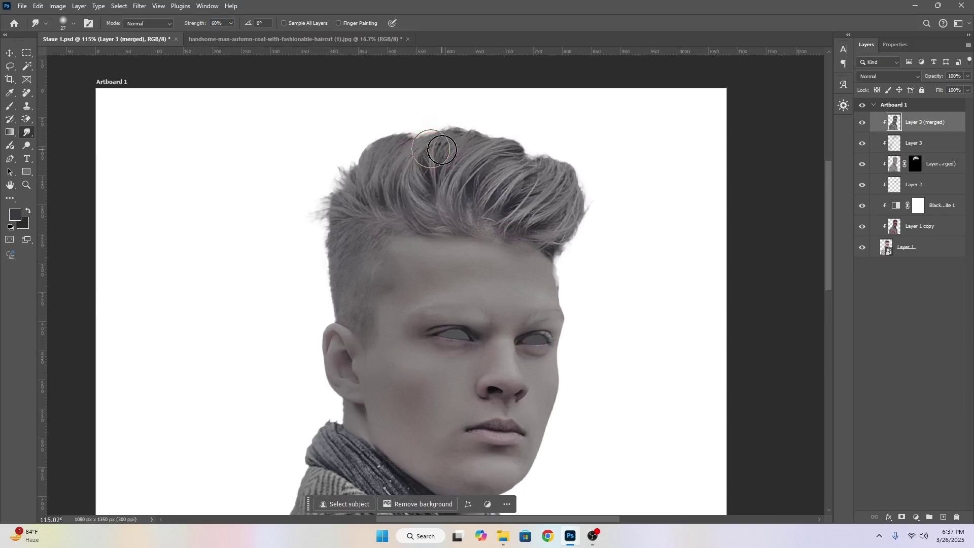
pyautogui.scroll(3, 432, 169)
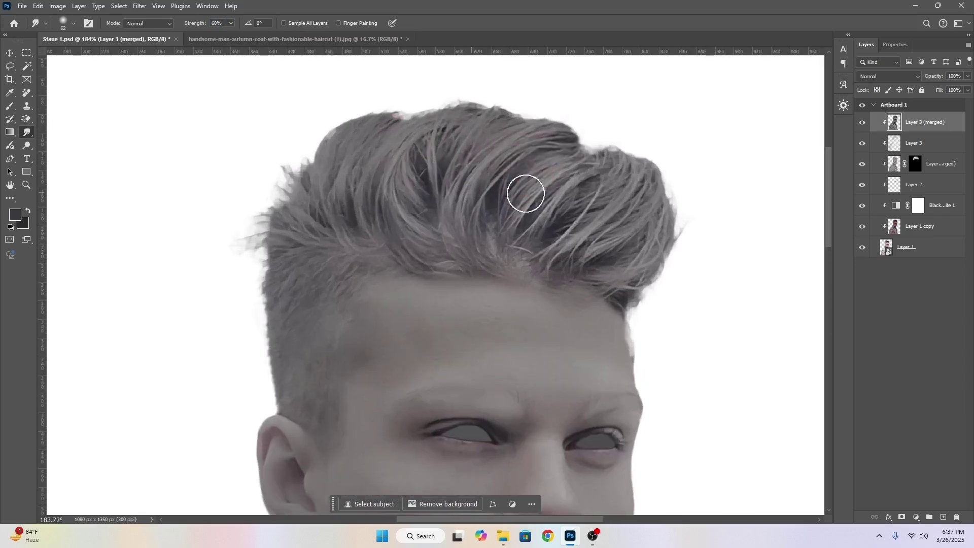
pyautogui.moveTo(500, 195); pyautogui.dragTo(489, 196)
pyautogui.scroll(2, 483, 172)
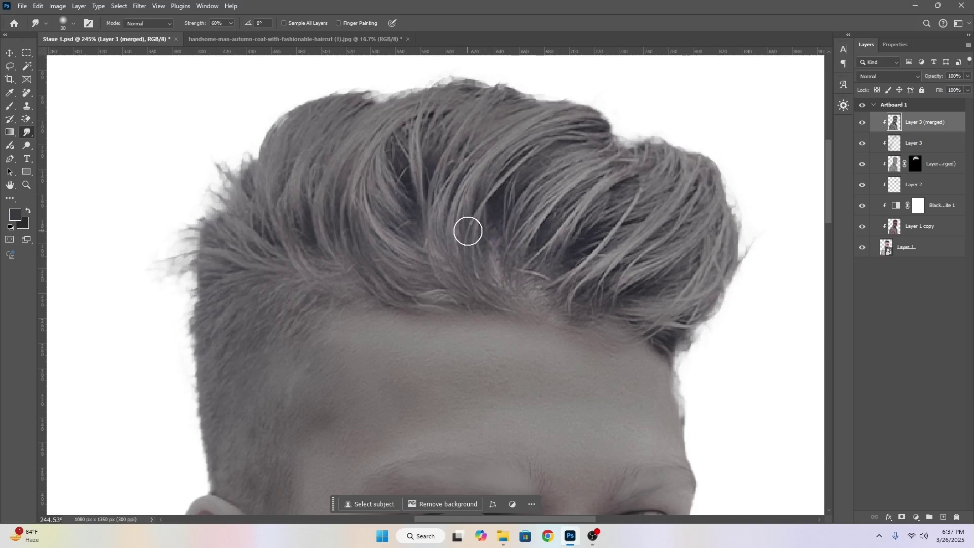
pyautogui.moveTo(479, 272); pyautogui.dragTo(466, 283)
pyautogui.moveTo(468, 231)
pyautogui.mouseDown()
pyautogui.moveTo(488, 245)
pyautogui.moveTo(456, 155)
pyautogui.mouseUp()
pyautogui.hotkey('ctrl', 'z')
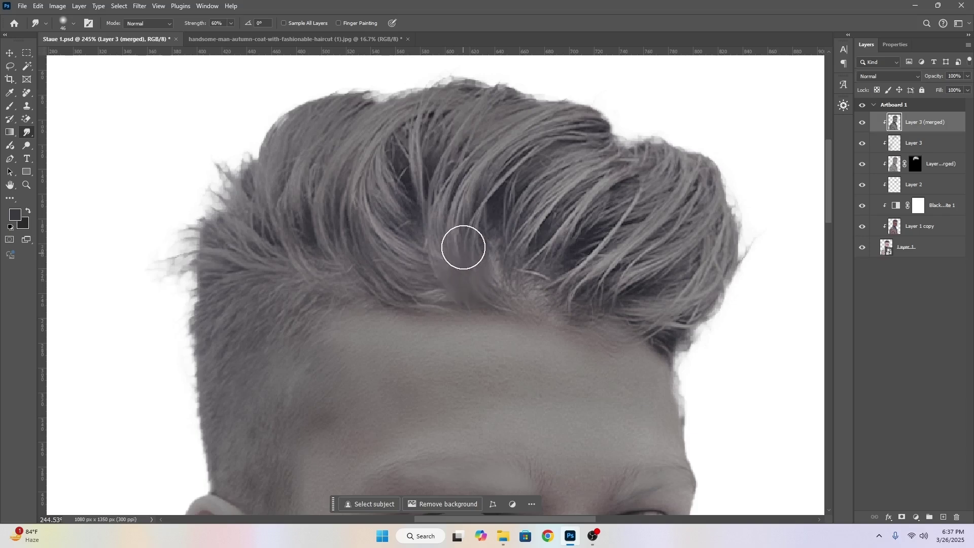
pyautogui.moveTo(463, 248); pyautogui.dragTo(494, 190)
pyautogui.hotkey('ctrl', 'z')
pyautogui.scroll(-3, 494, 208)
# Set the Smudge brush to 39 px and 50% strength, and smear the front quiff's strands along their flow.
pyautogui.moveTo(486, 233); pyautogui.dragTo(479, 232)
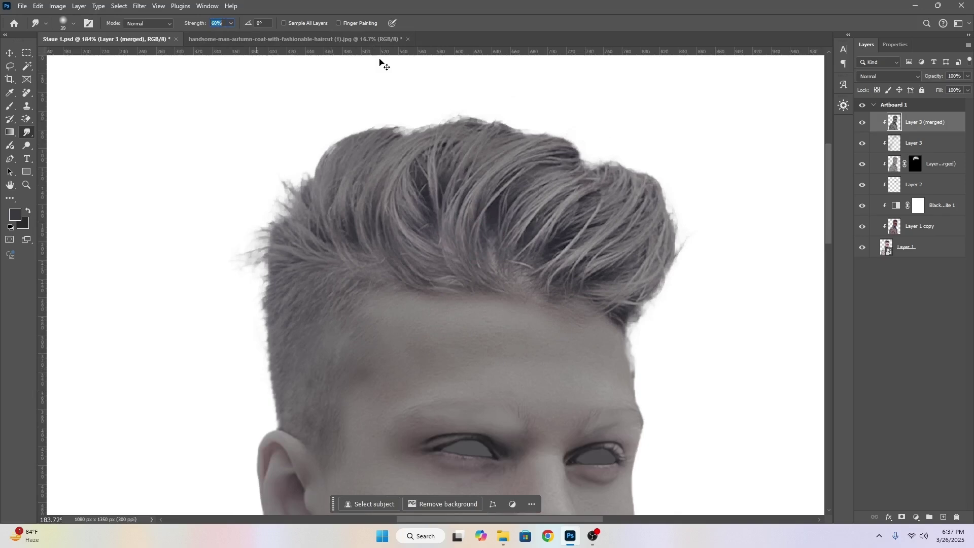
pyautogui.scroll(3, 508, 157)
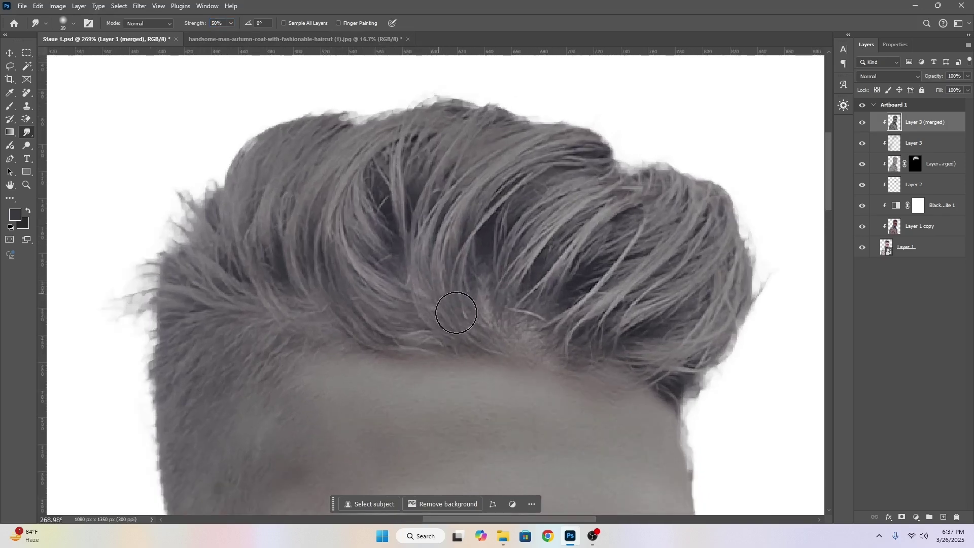
pyautogui.moveTo(462, 327)
pyautogui.mouseDown()
pyautogui.moveTo(439, 275)
pyautogui.moveTo(452, 230)
pyautogui.moveTo(455, 241)
pyautogui.moveTo(546, 147)
pyautogui.mouseUp()
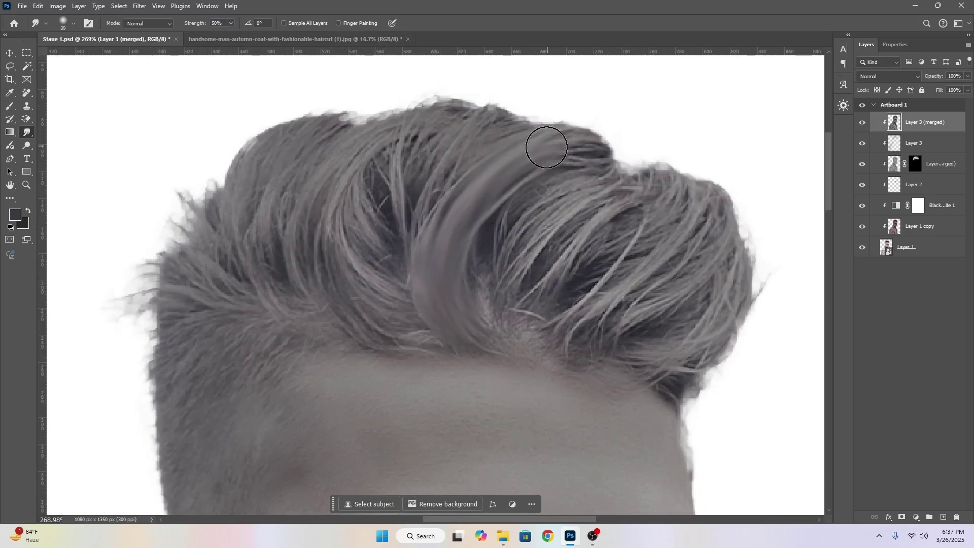
pyautogui.moveTo(504, 301)
pyautogui.mouseDown()
pyautogui.moveTo(568, 221)
pyautogui.moveTo(519, 239)
pyautogui.moveTo(593, 186)
pyautogui.mouseUp()
pyautogui.moveTo(543, 297); pyautogui.dragTo(626, 193)
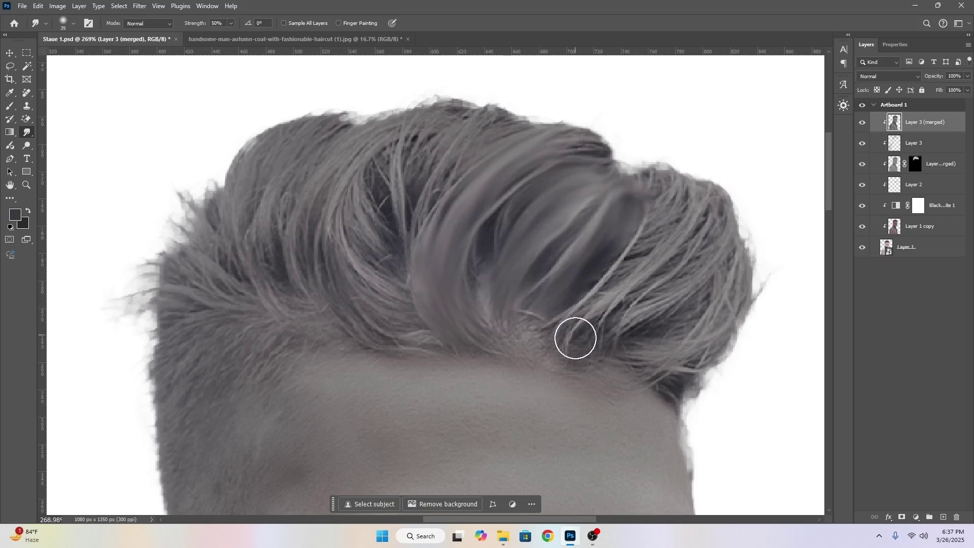
pyautogui.moveTo(576, 338)
pyautogui.mouseDown()
pyautogui.moveTo(622, 287)
pyautogui.moveTo(534, 226)
pyautogui.mouseUp()
pyautogui.moveTo(561, 292); pyautogui.dragTo(634, 182)
pyautogui.moveTo(624, 322); pyautogui.dragTo(652, 231)
# Smudge the strands from the middle of the crown toward the back into smooth, sculpted locks.
pyautogui.moveTo(349, 149); pyautogui.dragTo(506, 214)
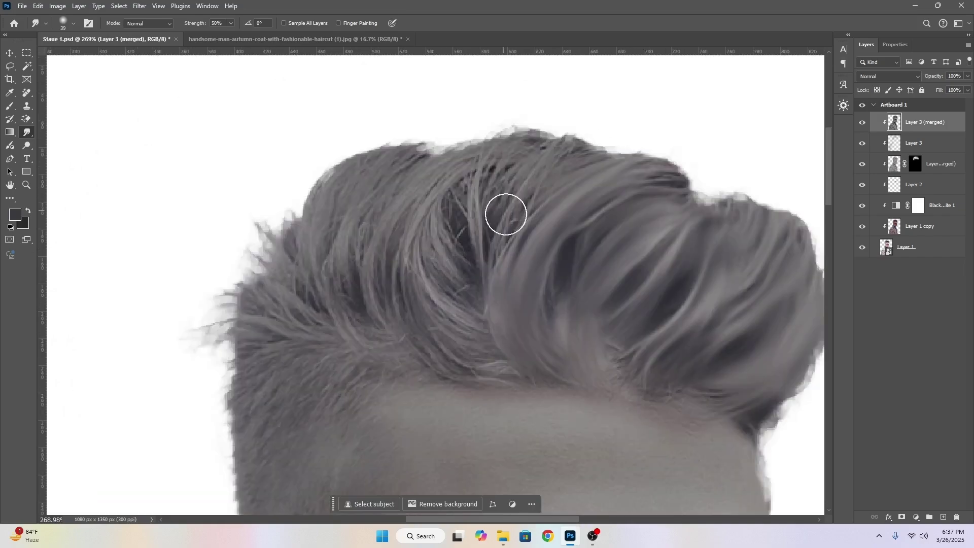
pyautogui.moveTo(495, 262); pyautogui.dragTo(533, 165)
pyautogui.moveTo(486, 276); pyautogui.dragTo(482, 168)
pyautogui.moveTo(471, 322); pyautogui.dragTo(430, 220)
pyautogui.moveTo(424, 299); pyautogui.dragTo(404, 203)
pyautogui.moveTo(381, 223); pyautogui.dragTo(402, 337)
pyautogui.moveTo(355, 277); pyautogui.dragTo(371, 186)
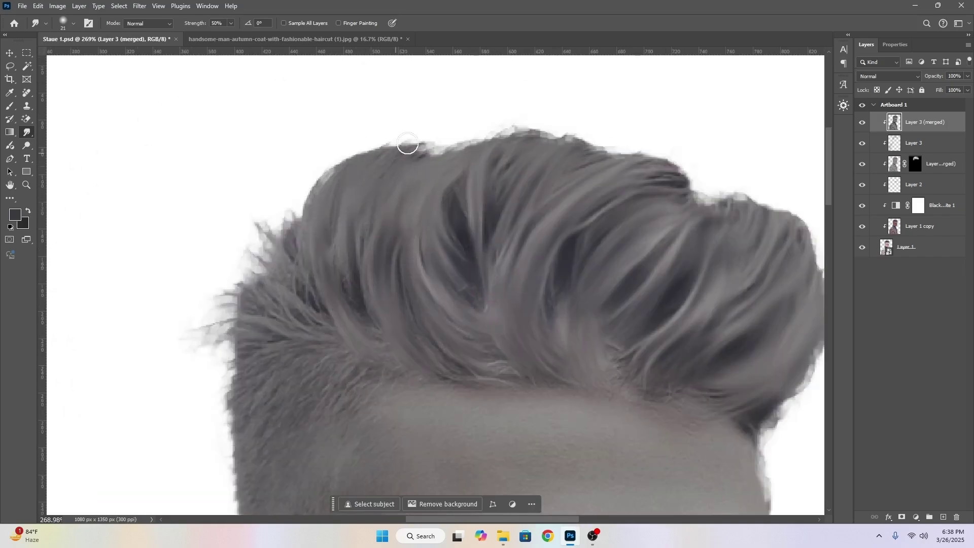
# Smudge the spiky back strands and the short side hair down to the ear with a brush of about 20 px.
pyautogui.moveTo(300, 289); pyautogui.dragTo(302, 247)
pyautogui.moveTo(243, 301); pyautogui.dragTo(264, 231)
pyautogui.scroll(-3, 330, 381)
pyautogui.moveTo(313, 450); pyautogui.dragTo(324, 326)
pyautogui.scroll(9, 326, 329)
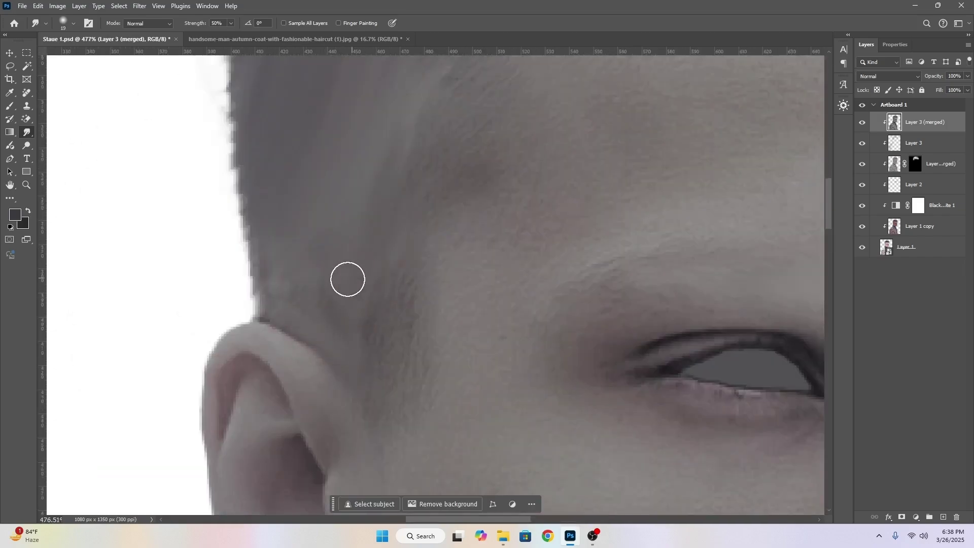
pyautogui.moveTo(347, 280); pyautogui.dragTo(382, 320)
pyautogui.moveTo(376, 172); pyautogui.dragTo(348, 300)
# Enlarge the Smudge brush to 31 px and blend the remaining rough strands of the hair.
pyautogui.press(']')
pyautogui.press(']')
pyautogui.press(']')
pyautogui.press(']')
pyautogui.press(']')
pyautogui.scroll(-7, 348, 299)
pyautogui.moveTo(629, 258); pyautogui.dragTo(665, 177)
pyautogui.moveTo(430, 236); pyautogui.dragTo(431, 261)
pyautogui.scroll(-16, 479, 290)
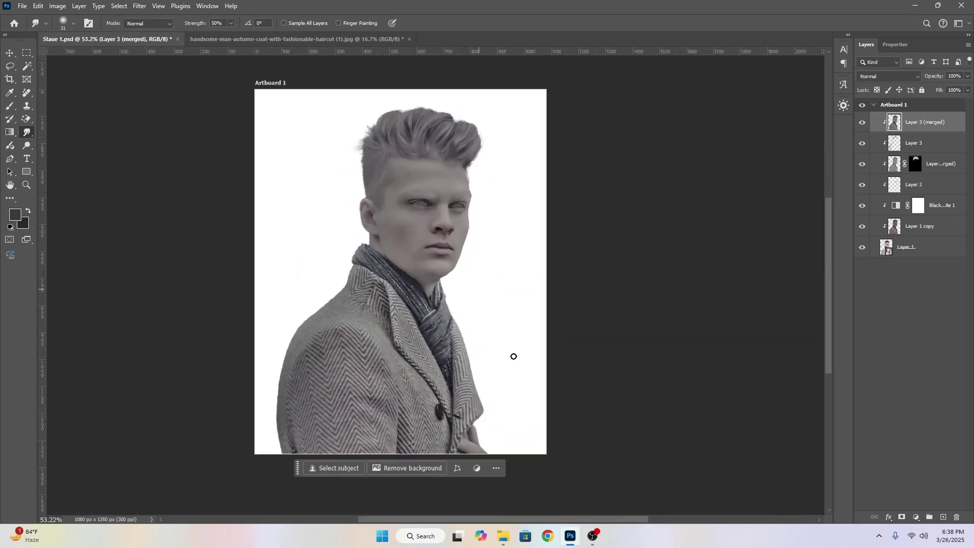
# Lower the Smudge strength to 20% and smooth the forehead's skin texture with a brush of about 117 px.
pyautogui.scroll(8, 400, 220)
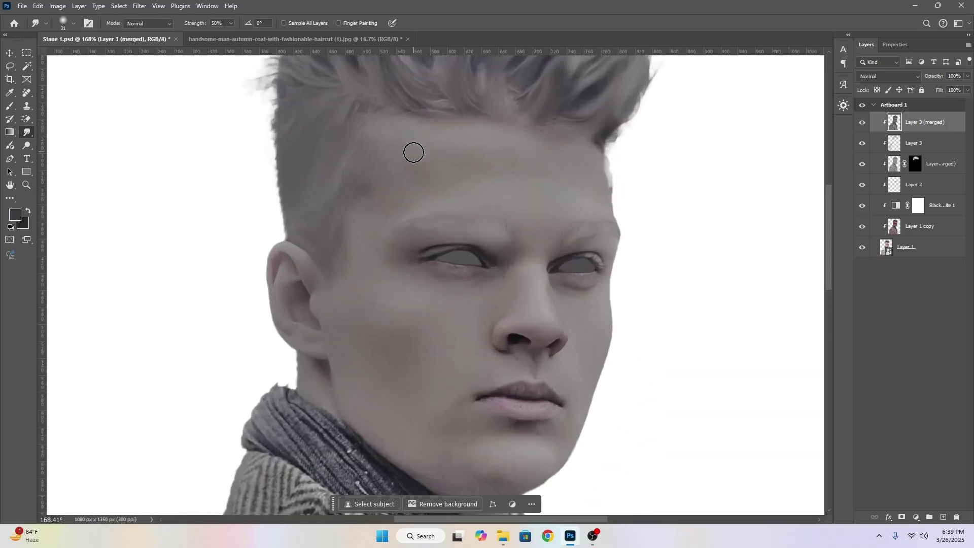
pyautogui.moveTo(431, 143); pyautogui.dragTo(459, 152)
pyautogui.scroll(-2, 479, 173)
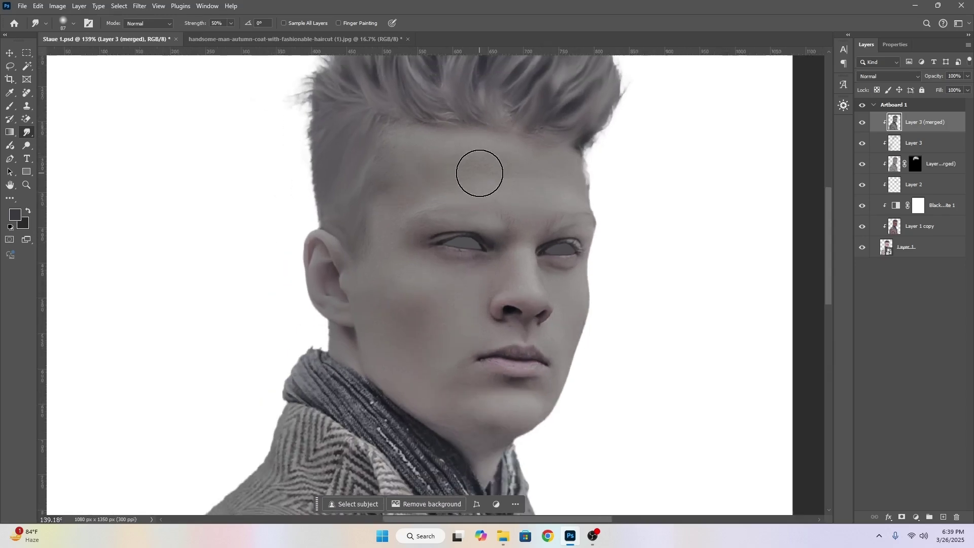
pyautogui.scroll(3, 478, 162)
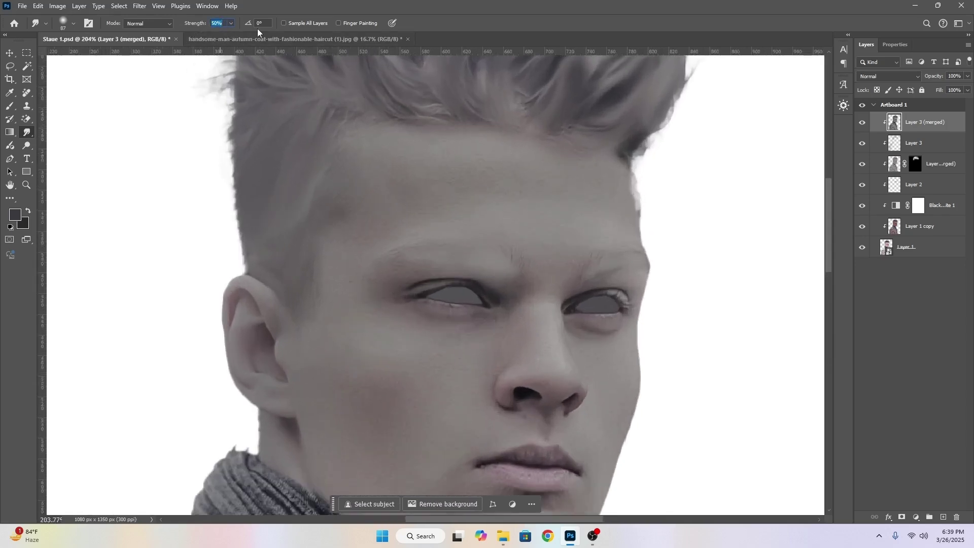
pyautogui.scroll(2, 398, 155)
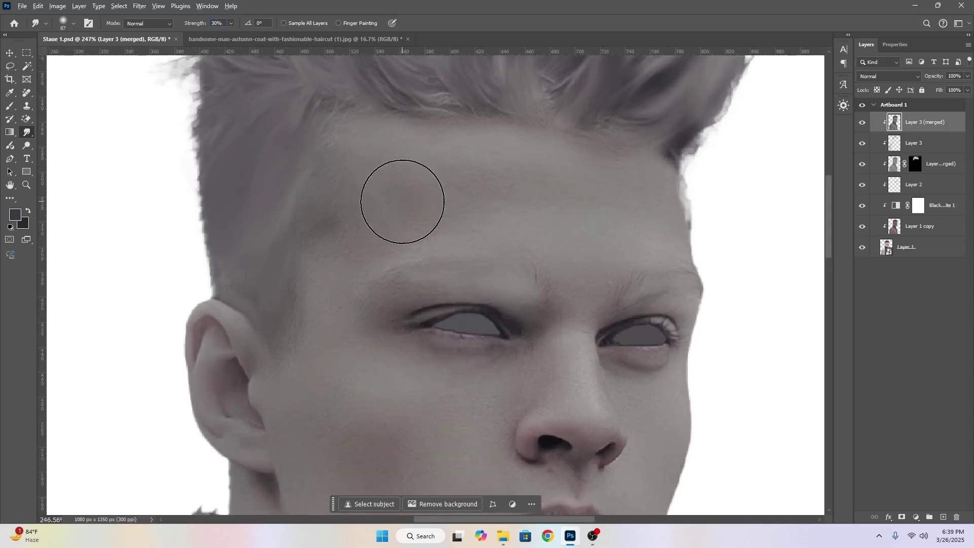
pyautogui.write('20')
pyautogui.press('Return')
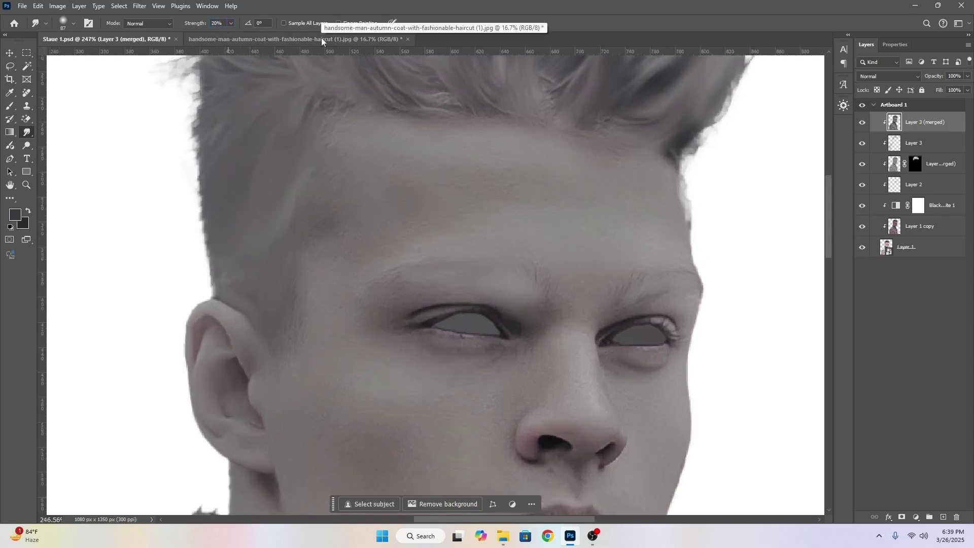
pyautogui.moveTo(367, 181)
pyautogui.mouseDown()
pyautogui.moveTo(355, 178)
pyautogui.moveTo(395, 174)
pyautogui.moveTo(367, 188)
pyautogui.moveTo(348, 229)
pyautogui.moveTo(400, 183)
pyautogui.moveTo(443, 177)
pyautogui.moveTo(610, 200)
pyautogui.mouseUp()
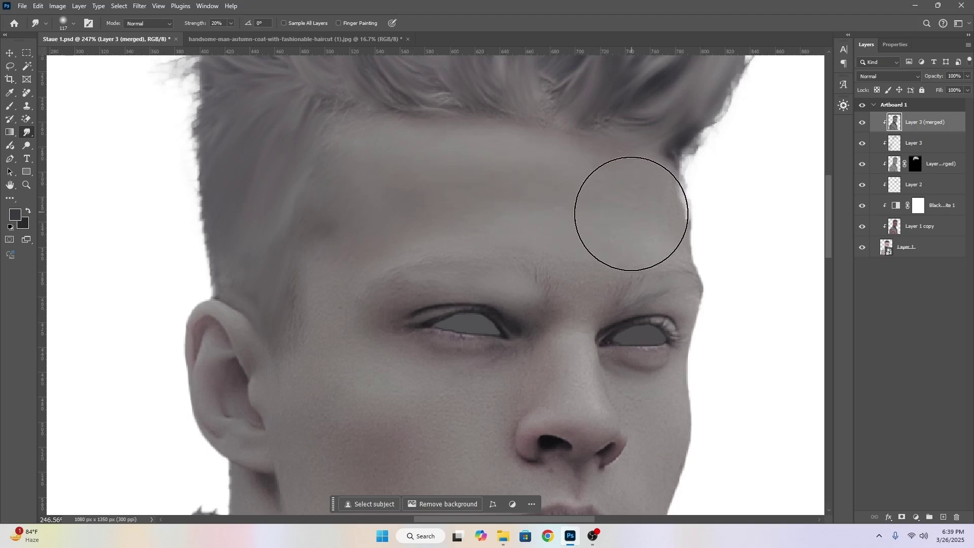
# Reduce the Smudge brush to between 57 and 37 px and smooth the cheek and the skin beneath the eyes.
pyautogui.moveTo(587, 261); pyautogui.dragTo(550, 268)
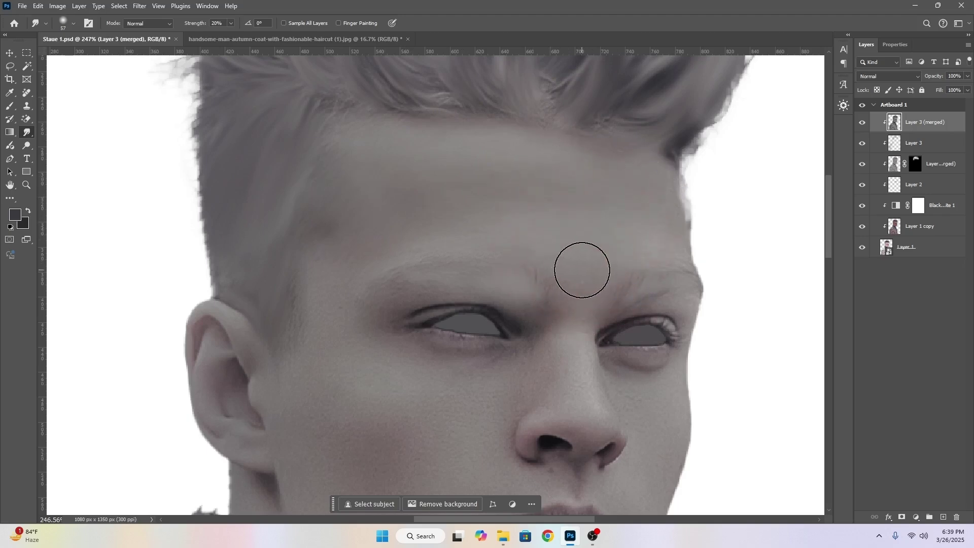
pyautogui.scroll(1, 552, 389)
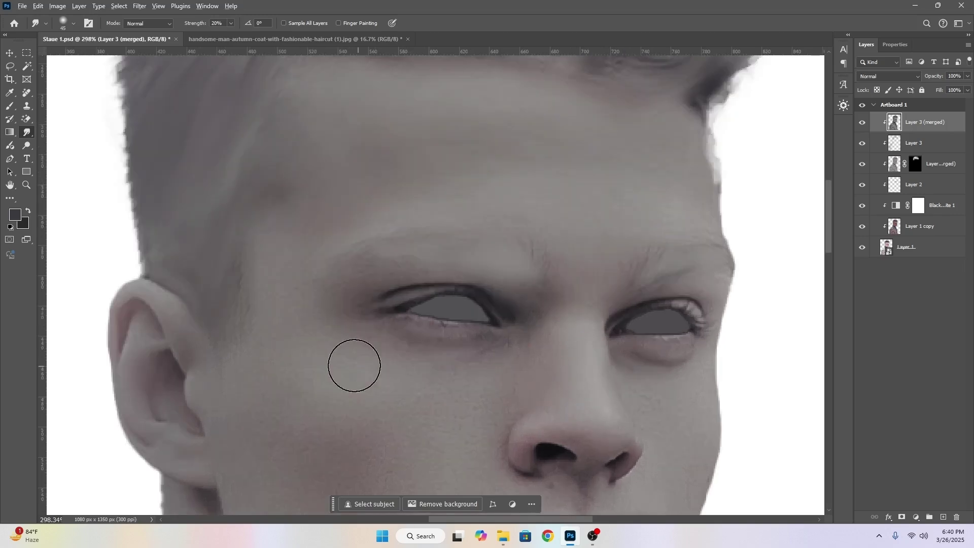
pyautogui.moveTo(286, 427)
pyautogui.mouseDown()
pyautogui.moveTo(344, 331)
pyautogui.moveTo(345, 258)
pyautogui.mouseUp()
pyautogui.moveTo(437, 333); pyautogui.dragTo(466, 333)
pyautogui.scroll(1, 652, 212)
pyautogui.moveTo(652, 212); pyautogui.dragTo(445, 216)
pyautogui.moveTo(445, 238); pyautogui.dragTo(429, 248)
pyautogui.moveTo(196, 114); pyautogui.dragTo(328, 256)
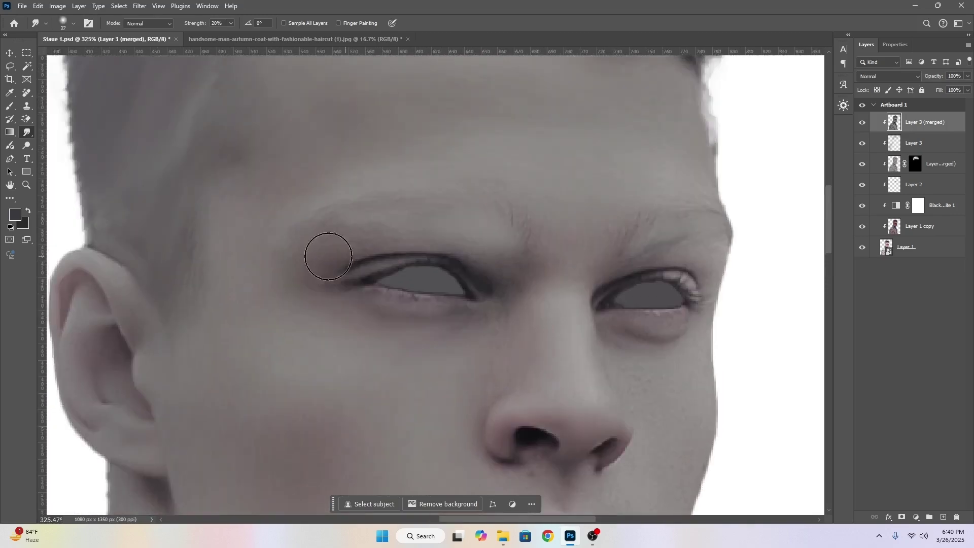
# Smudge the skin between the brows, along the nose and down the cheek to remove the fine texture.
pyautogui.moveTo(641, 226); pyautogui.dragTo(539, 226)
pyautogui.moveTo(539, 226); pyautogui.dragTo(522, 248)
pyautogui.scroll(1, 540, 227)
pyautogui.moveTo(618, 372); pyautogui.dragTo(618, 277)
pyautogui.moveTo(555, 313)
pyautogui.mouseDown()
pyautogui.moveTo(565, 314)
pyautogui.moveTo(597, 162)
pyautogui.mouseUp()
pyautogui.moveTo(519, 287); pyautogui.dragTo(525, 287)
pyautogui.moveTo(461, 408); pyautogui.dragTo(481, 340)
pyautogui.moveTo(331, 476)
pyautogui.mouseDown()
pyautogui.moveTo(373, 368)
pyautogui.moveTo(431, 422)
pyautogui.mouseUp()
pyautogui.scroll(-2, 431, 422)
# Smooth the neck below the ear and the jaw area, starting with a 57 px Smudge brush.
pyautogui.moveTo(355, 330); pyautogui.dragTo(586, 388)
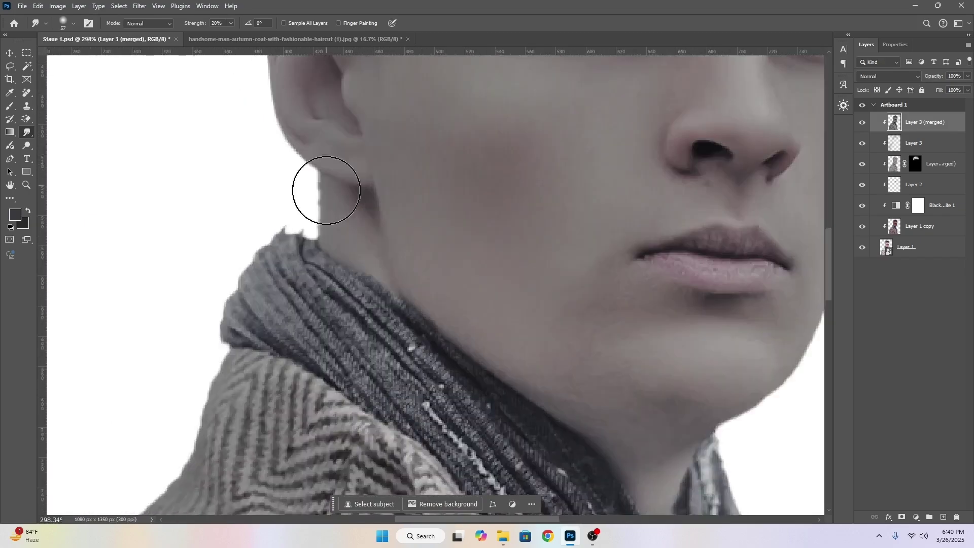
pyautogui.moveTo(326, 192); pyautogui.dragTo(370, 326)
pyautogui.scroll(3, 340, 181)
pyautogui.moveTo(340, 180); pyautogui.dragTo(396, 250)
pyautogui.scroll(-10, 331, 304)
pyautogui.scroll(7, 495, 191)
pyautogui.moveTo(492, 189); pyautogui.dragTo(431, 191)
# Smudge the leftover fine hairs and texture around the brows and eyes.
pyautogui.scroll(12, 495, 309)
pyautogui.rightClick(344, 166)
pyautogui.moveTo(361, 146); pyautogui.dragTo(497, 126)
pyautogui.scroll(-4, 512, 236)
pyautogui.moveTo(428, 255)
pyautogui.mouseDown()
pyautogui.moveTo(441, 261)
pyautogui.moveTo(424, 261)
pyautogui.mouseUp()
pyautogui.scroll(2, 530, 247)
pyautogui.moveTo(761, 223)
pyautogui.mouseDown()
pyautogui.moveTo(495, 253)
pyautogui.moveTo(556, 266)
pyautogui.moveTo(545, 264)
pyautogui.mouseUp()
# Smooth the nose and lips, reducing the Smudge brush to 21 px for the mouth.
pyautogui.scroll(-5, 608, 304)
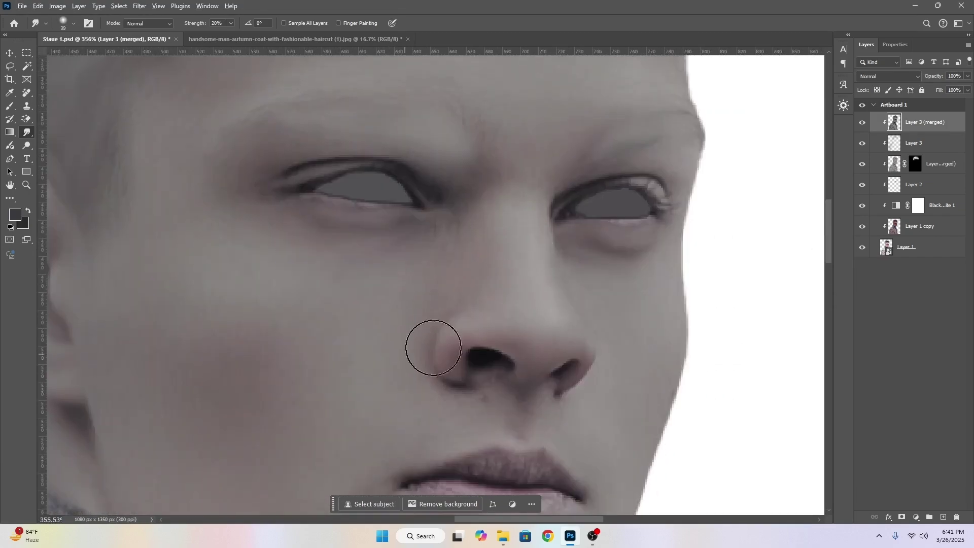
pyautogui.scroll(-6, 479, 350)
pyautogui.scroll(6, 482, 406)
pyautogui.moveTo(472, 369); pyautogui.dragTo(458, 369)
pyautogui.scroll(2, 457, 345)
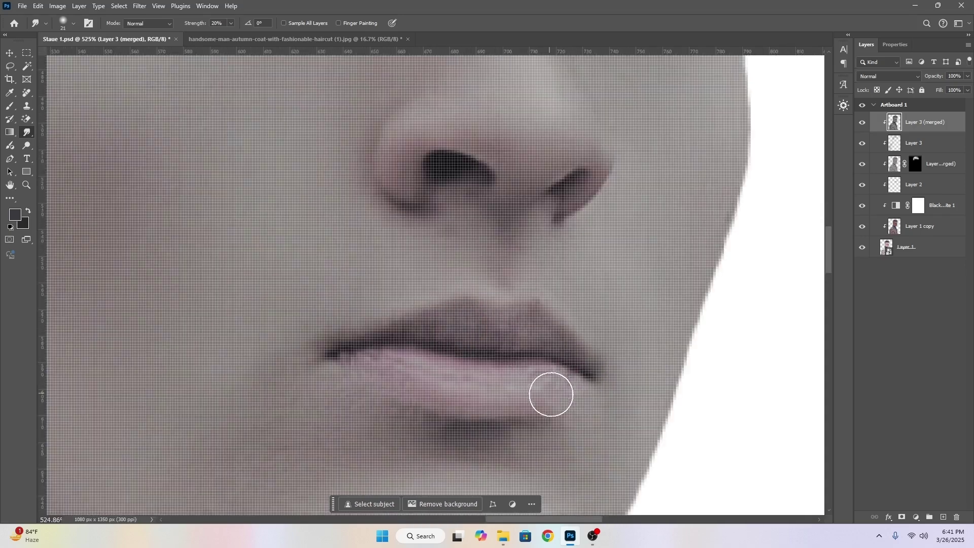
pyautogui.scroll(-8, 552, 394)
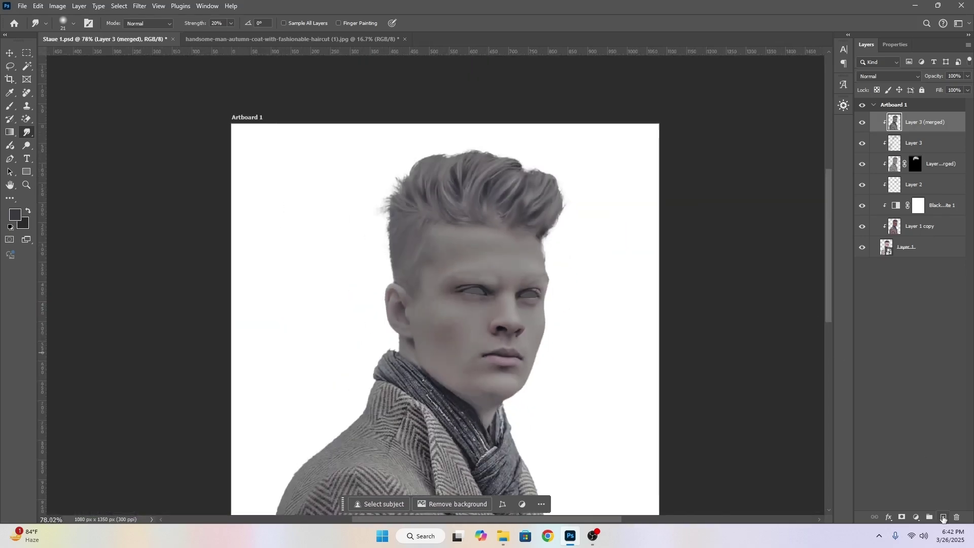
# Add a new layer on top, sample the forehead's gray, and prepare a smaller soft brush for the brow area.
pyautogui.click(943, 518)
pyautogui.scroll(2, 492, 278)
pyautogui.scroll(-2, 433, 273)
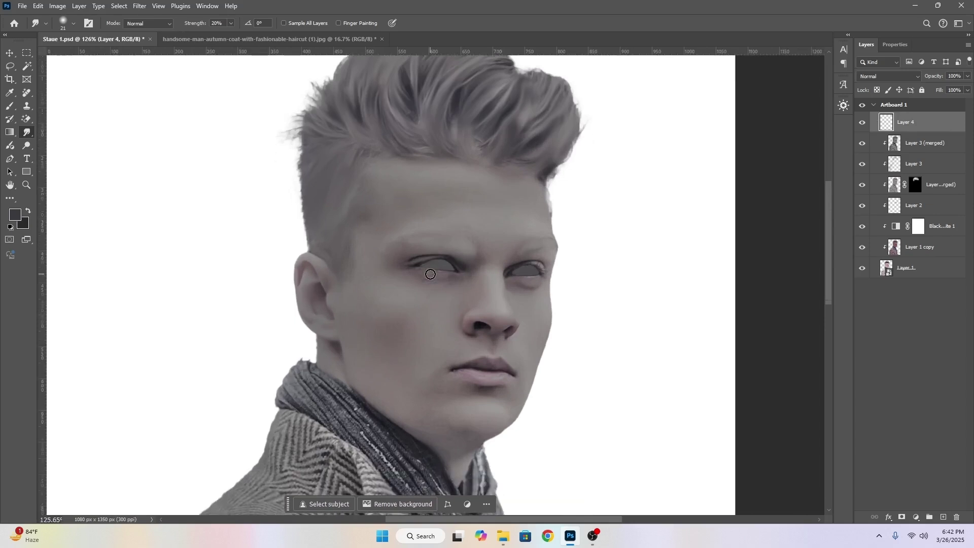
pyautogui.click(9, 106)
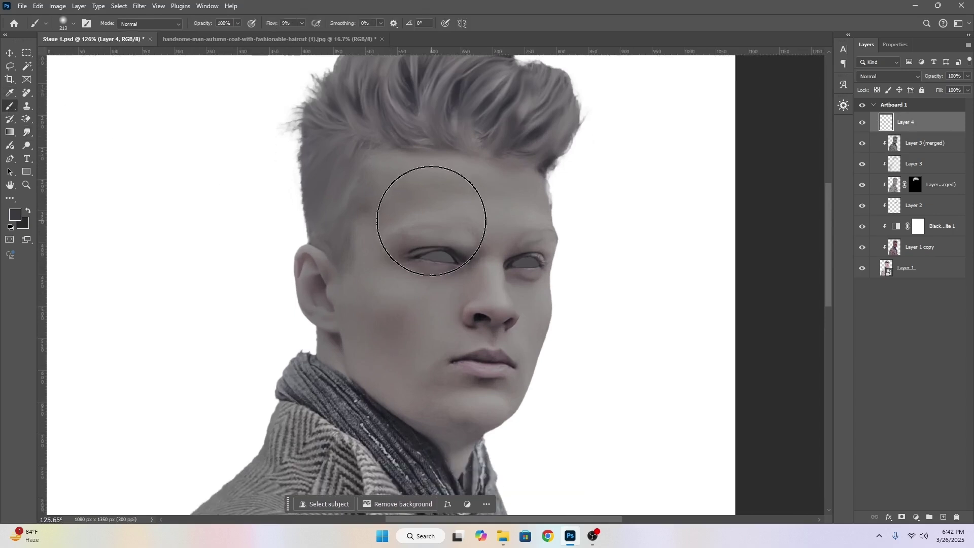
pyautogui.press('i')
pyautogui.scroll(2, 453, 210)
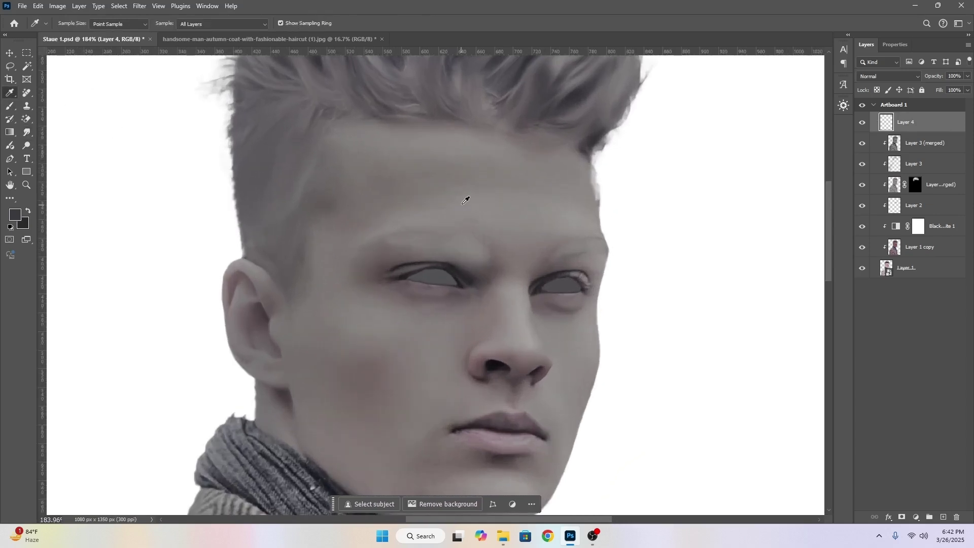
pyautogui.scroll(1, 456, 229)
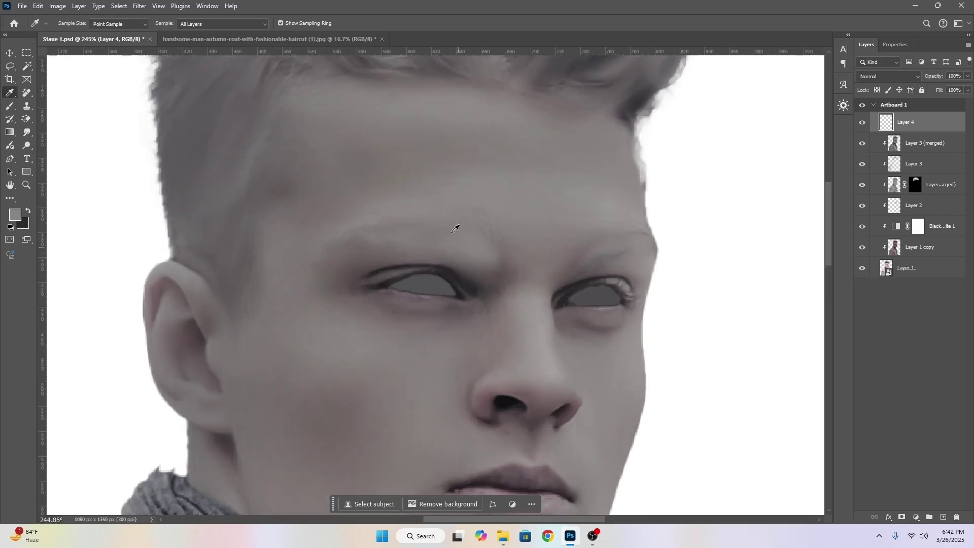
pyautogui.moveTo(443, 239)
pyautogui.mouseDown()
pyautogui.moveTo(371, 233)
pyautogui.moveTo(457, 242)
pyautogui.moveTo(410, 244)
pyautogui.mouseUp()
pyautogui.scroll(4, 445, 238)
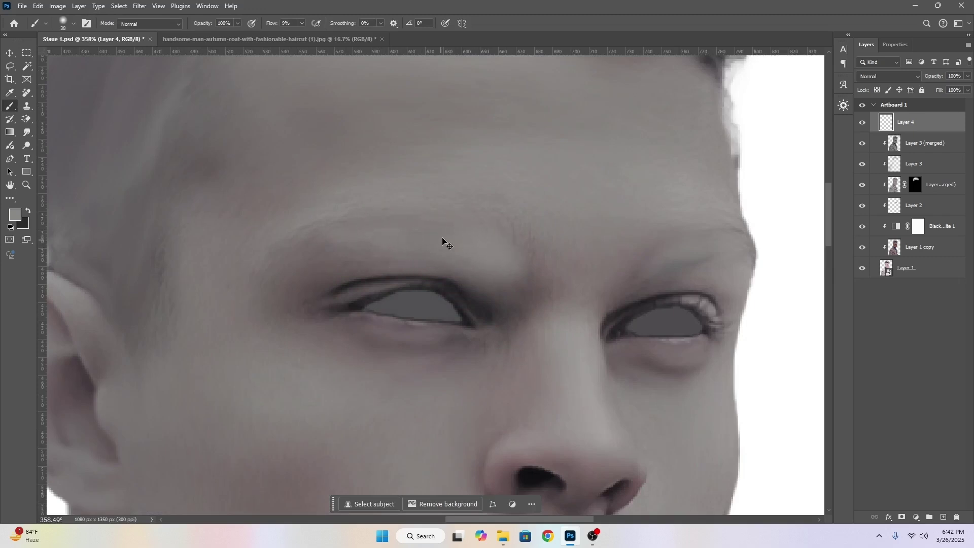
# Sample the forehead's gray and even out its tone on the new layer with a 110 px brush.
pyautogui.scroll(-6, 442, 233)
pyautogui.keyDown('alt'); pyautogui.click(413, 168); pyautogui.keyUp('alt')
pyautogui.moveTo(413, 167); pyautogui.dragTo(450, 167)
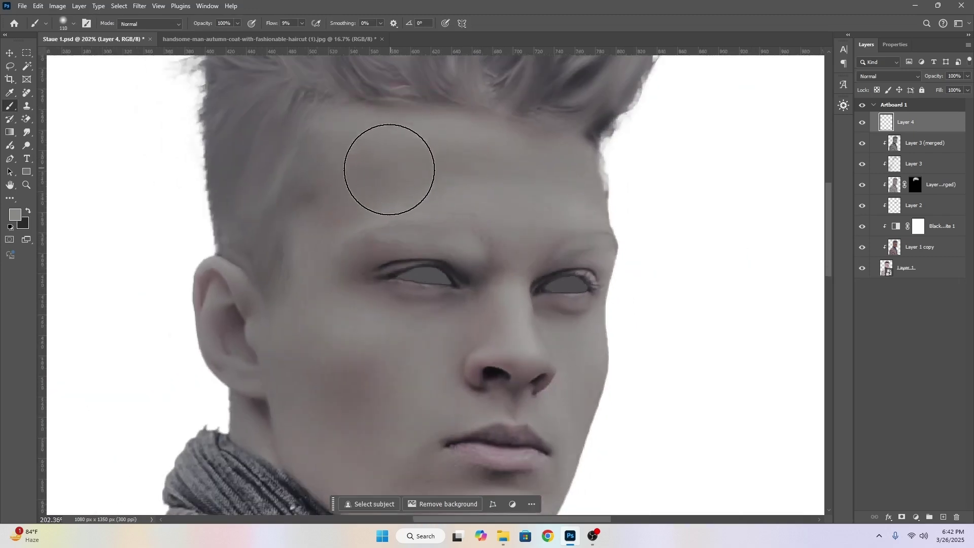
pyautogui.scroll(-3, 497, 203)
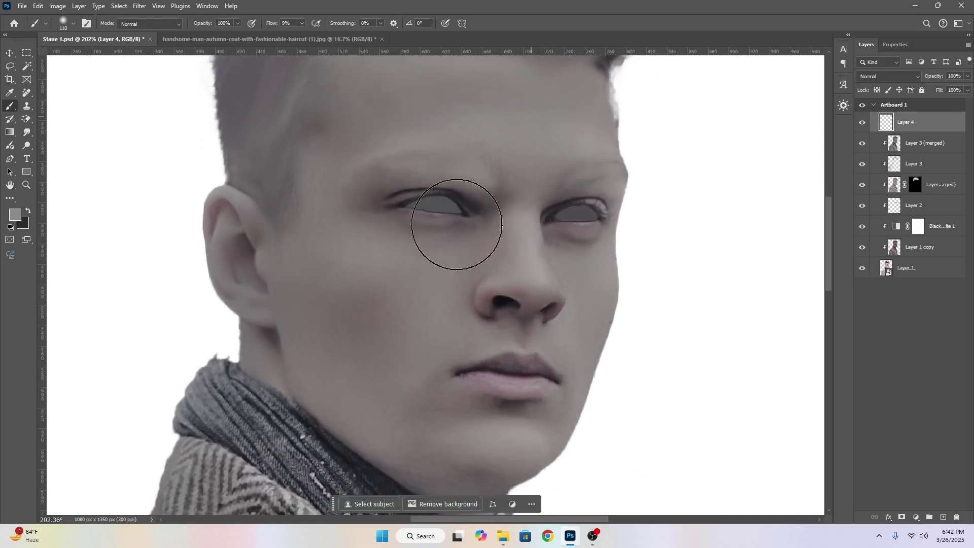
# Enlarge the soft brush for the cheek and set the foreground color to the dark gray #252424.
pyautogui.scroll(-2, 355, 305)
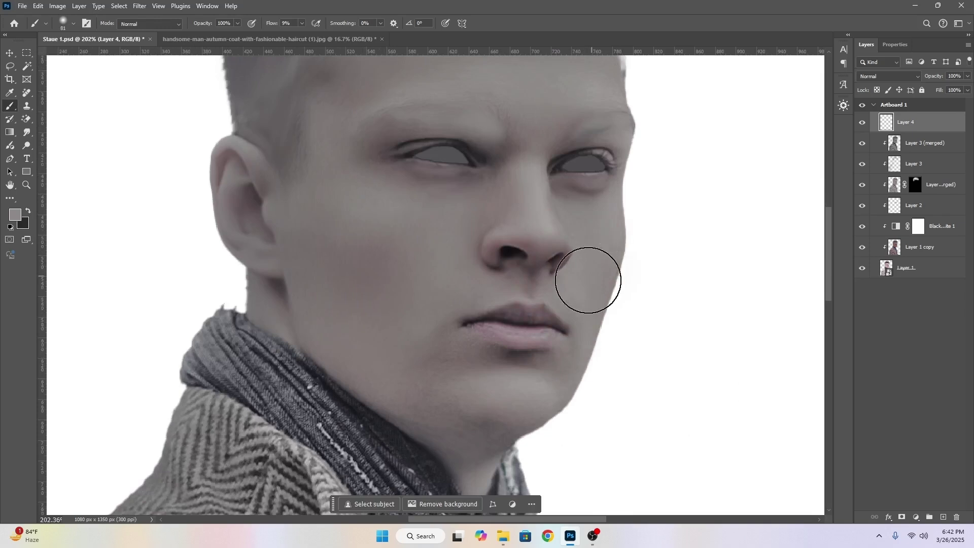
pyautogui.keyDown('alt'); pyautogui.rightClick(464, 246); pyautogui.keyUp('alt')
pyautogui.keyDown('alt'); pyautogui.rightClick(425, 241); pyautogui.keyUp('alt')
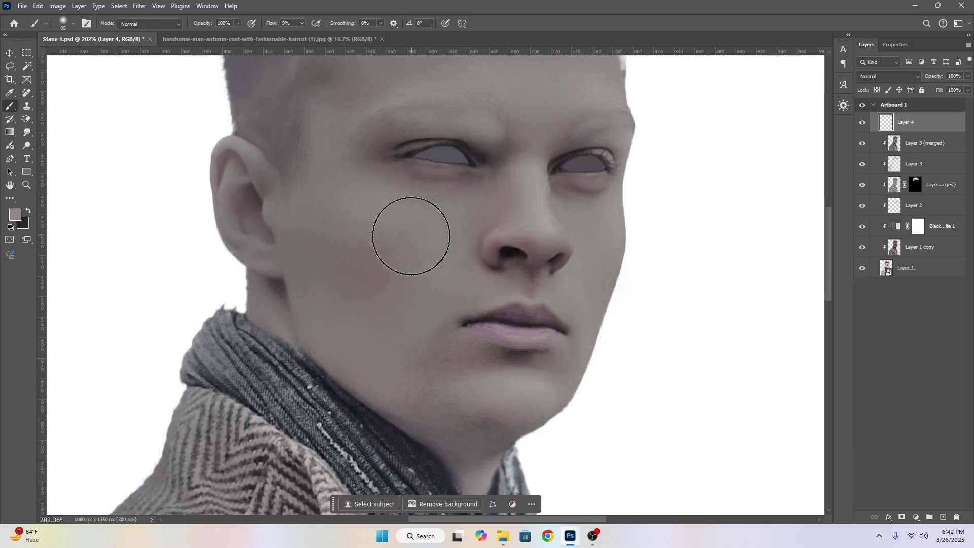
pyautogui.click(16, 215)
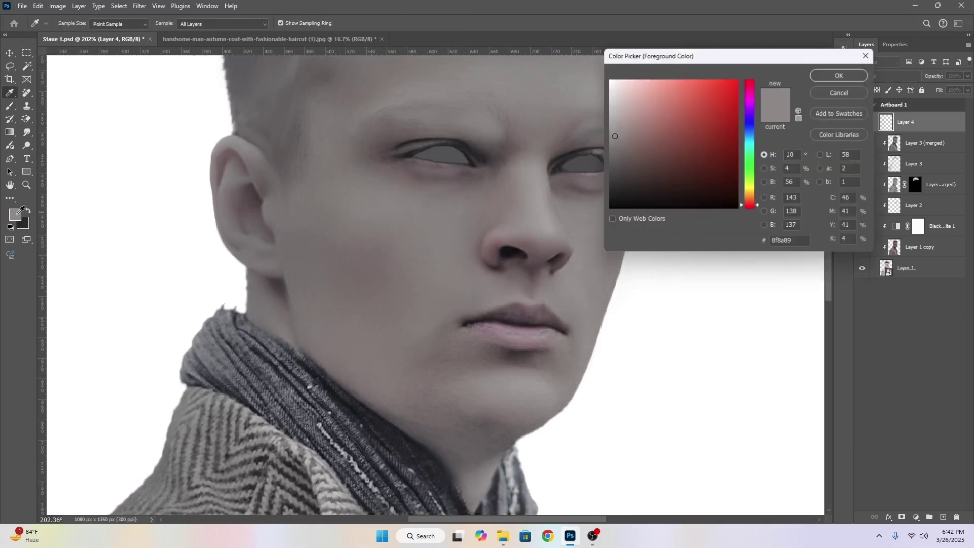
pyautogui.click(611, 191)
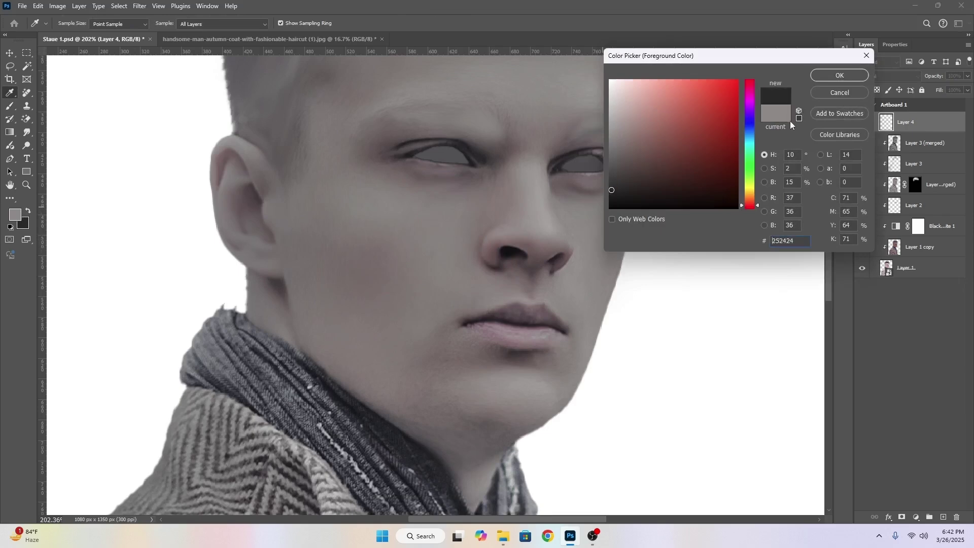
pyautogui.click(834, 78)
# Shade the cheek, side of the face and neck below the ear with soft dark strokes, reducing the brush from 176 px to 53 px.
pyautogui.moveTo(369, 244); pyautogui.dragTo(404, 245)
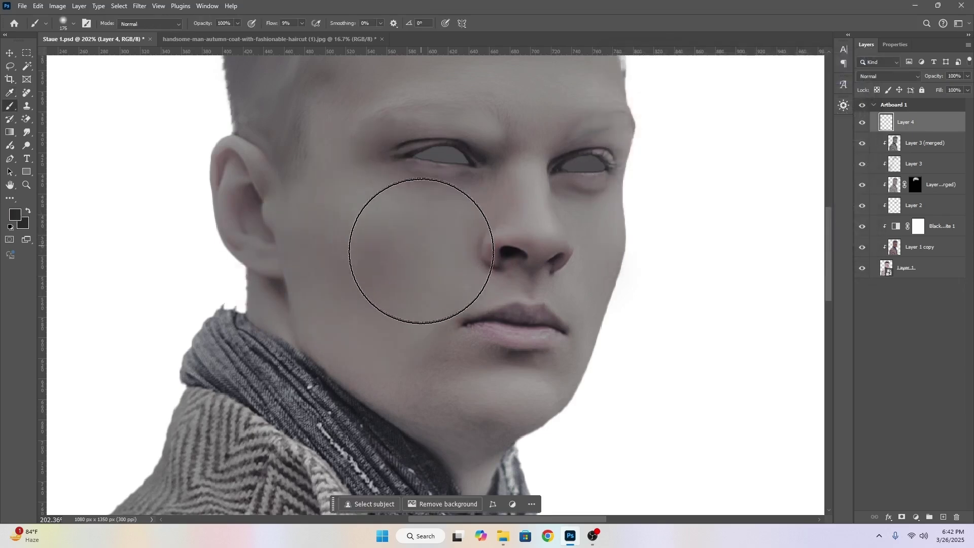
pyautogui.scroll(-5, 421, 251)
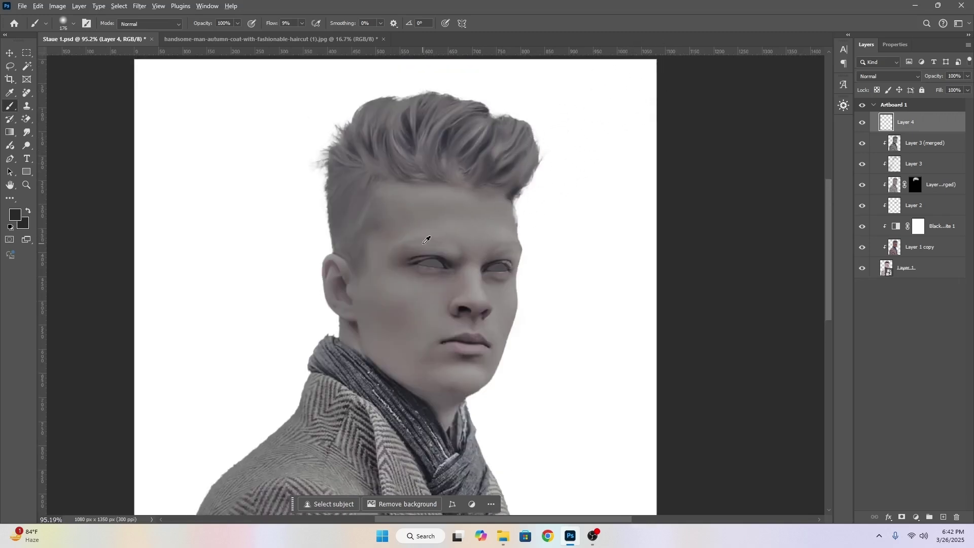
pyautogui.scroll(4, 423, 244)
pyautogui.moveTo(425, 211)
pyautogui.mouseDown()
pyautogui.moveTo(402, 197)
pyautogui.moveTo(398, 210)
pyautogui.mouseUp()
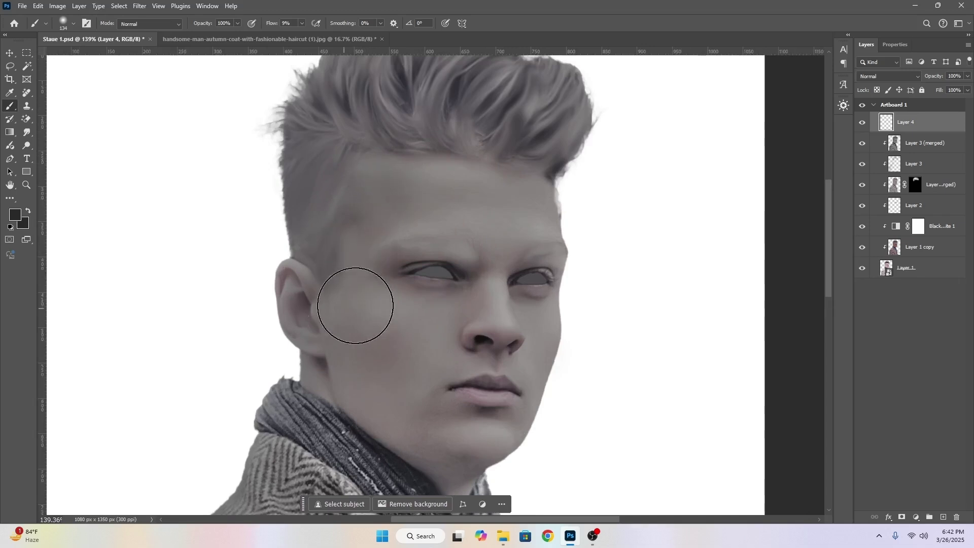
pyautogui.scroll(-2, 356, 308)
pyautogui.moveTo(357, 308); pyautogui.dragTo(368, 310)
pyautogui.scroll(4, 306, 335)
pyautogui.moveTo(327, 337); pyautogui.dragTo(253, 341)
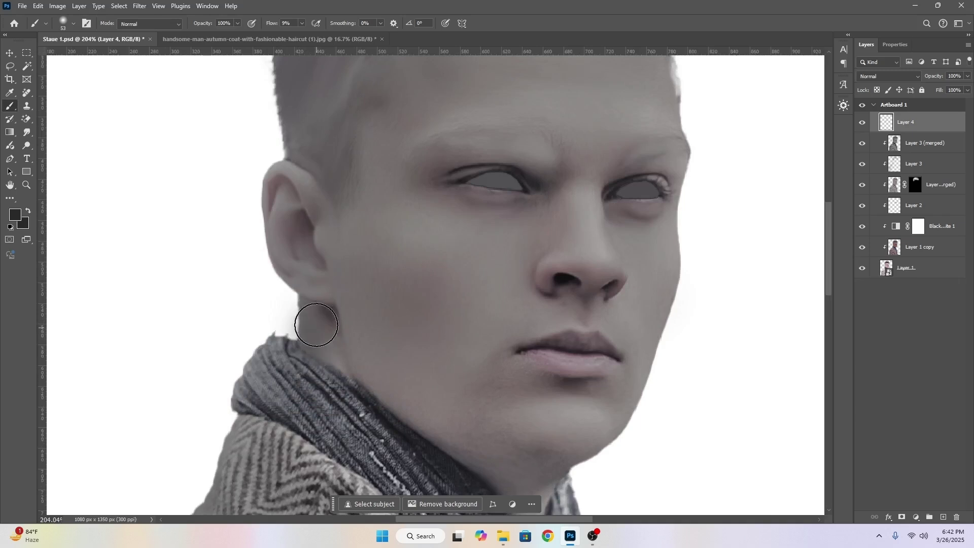
# Shade the ear's outer edge, clip Layer 4 to the layer below, and enlarge the brush for the ear.
pyautogui.moveTo(265, 154)
pyautogui.mouseDown()
pyautogui.moveTo(253, 199)
pyautogui.moveTo(251, 184)
pyautogui.moveTo(277, 275)
pyautogui.mouseUp()
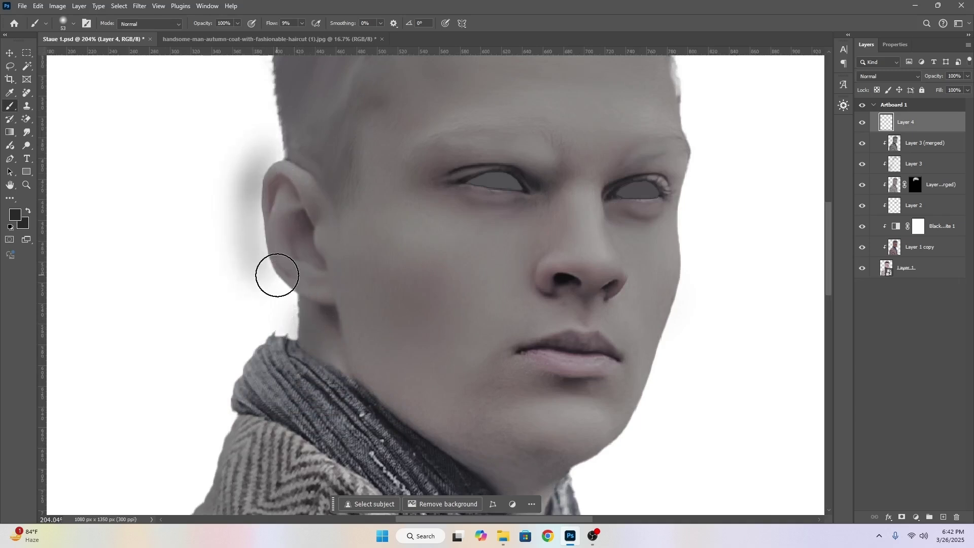
pyautogui.keyDown('alt'); pyautogui.click(888, 130); pyautogui.keyUp('alt')
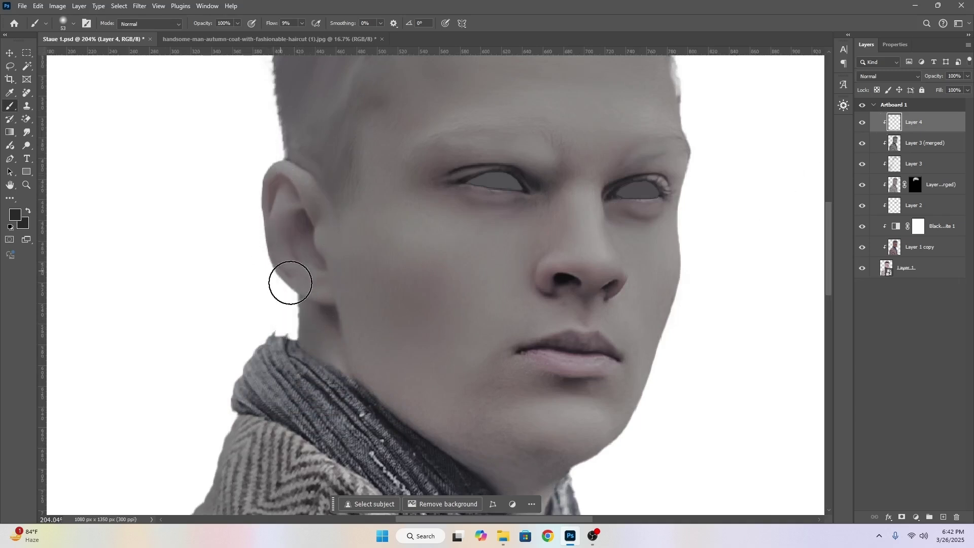
pyautogui.moveTo(279, 233); pyautogui.dragTo(309, 223)
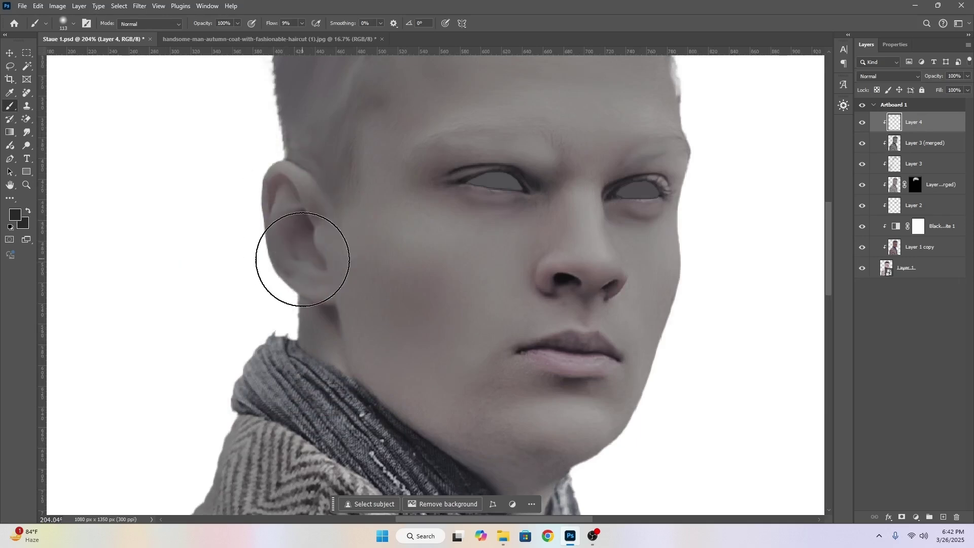
pyautogui.keyDown('alt'); pyautogui.scroll(-5, 363, 239); pyautogui.keyUp('alt')
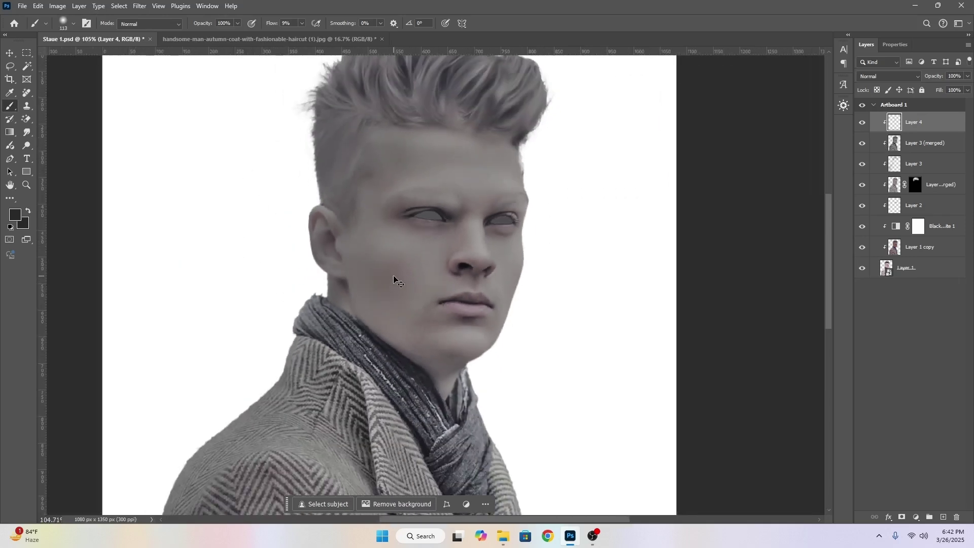
# Shade the outer side of the head, neck and coat with very large soft brushes, starting at 278 px.
pyautogui.keyDown('alt'); pyautogui.scroll(-2, 299, 211); pyautogui.keyUp('alt')
pyautogui.moveTo(335, 170); pyautogui.dragTo(384, 169)
pyautogui.moveTo(320, 283); pyautogui.dragTo(366, 246)
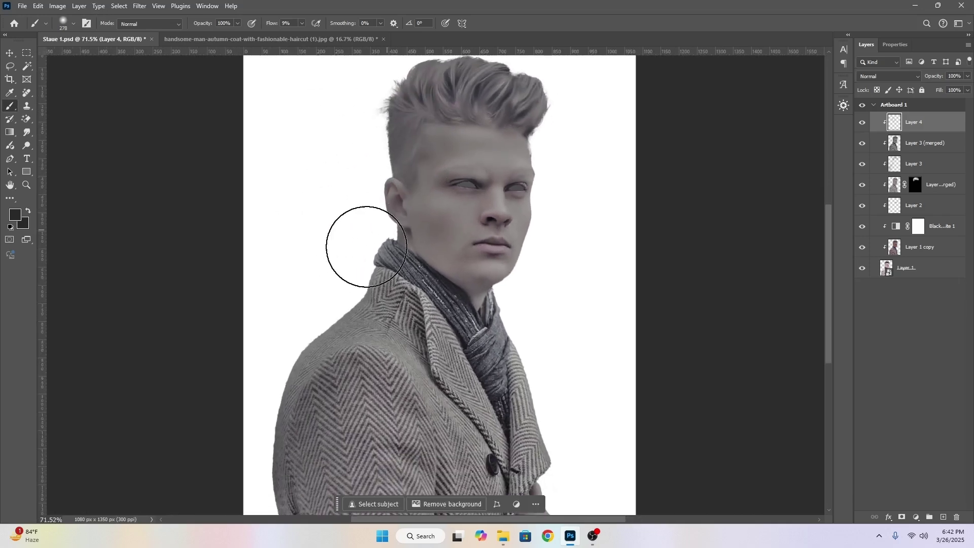
pyautogui.keyDown('alt'); pyautogui.scroll(-3, 331, 307); pyautogui.keyUp('alt')
pyautogui.moveTo(321, 307); pyautogui.dragTo(348, 310)
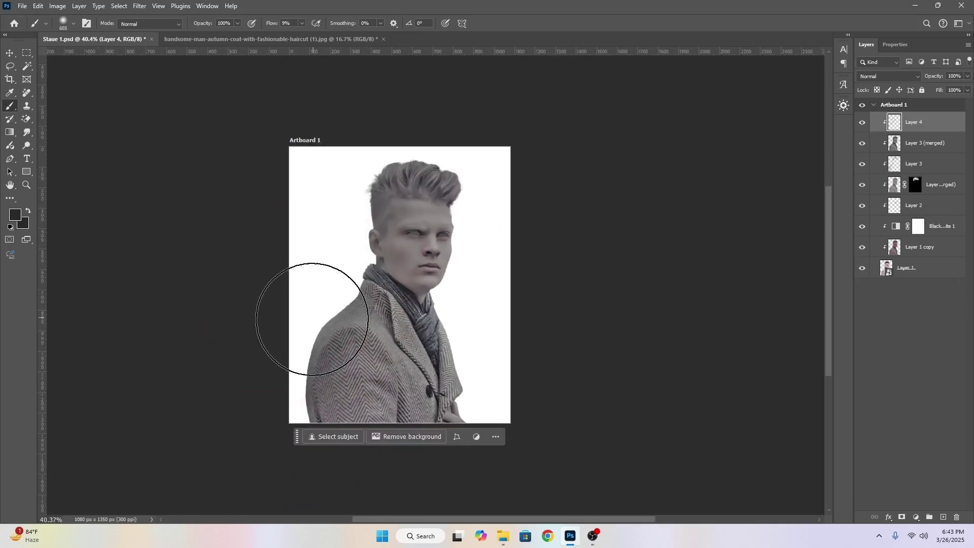
pyautogui.keyDown('alt'); pyautogui.scroll(3, 310, 283); pyautogui.keyUp('alt')
pyautogui.keyDown('alt'); pyautogui.scroll(2, 315, 281); pyautogui.keyUp('alt')
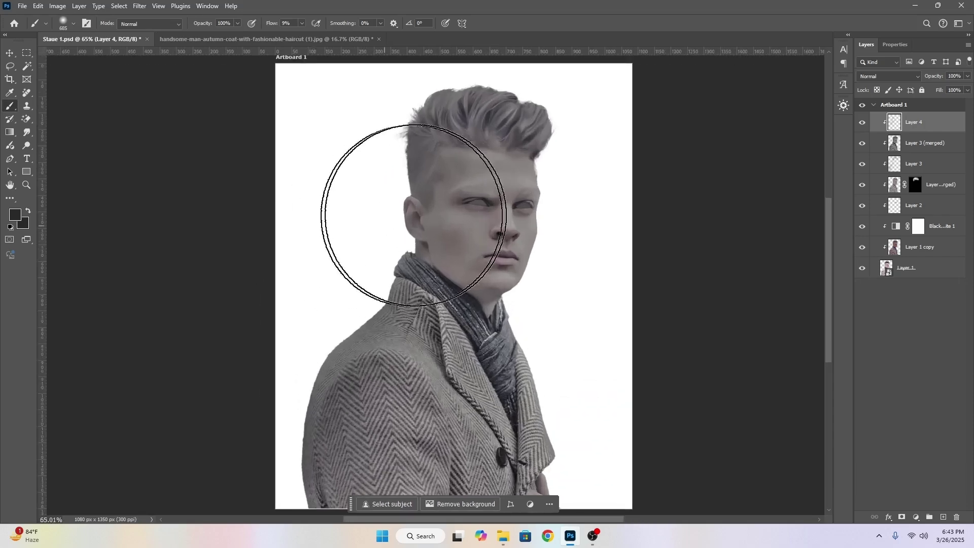
# Darken the forehead softly toward its far side, reducing the brush to 173 px.
pyautogui.scroll(1, 439, 189)
pyautogui.keyDown('alt'); pyautogui.scroll(4, 444, 183); pyautogui.keyUp('alt')
pyautogui.moveTo(491, 215); pyautogui.dragTo(442, 214)
pyautogui.keyDown('alt'); pyautogui.scroll(3, 537, 220); pyautogui.keyUp('alt')
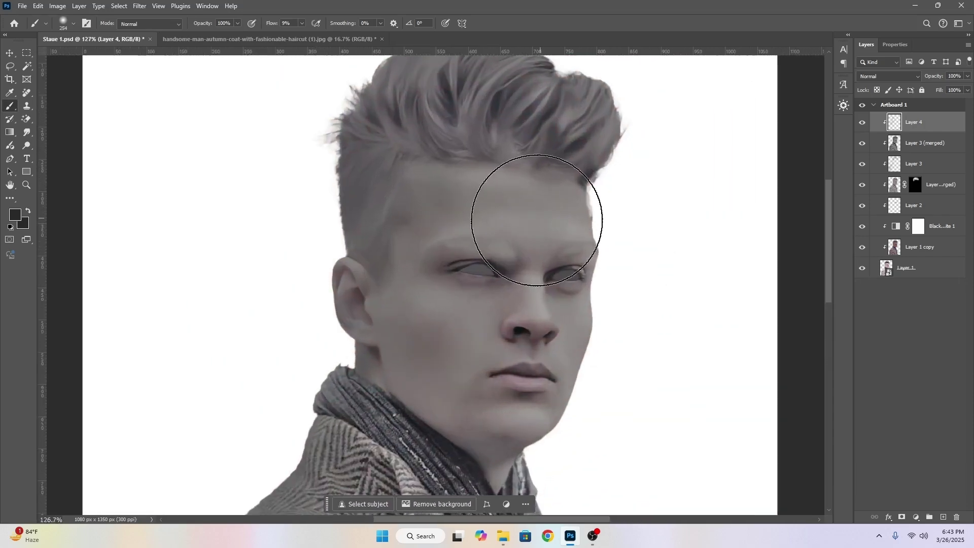
pyautogui.moveTo(531, 215); pyautogui.dragTo(528, 213)
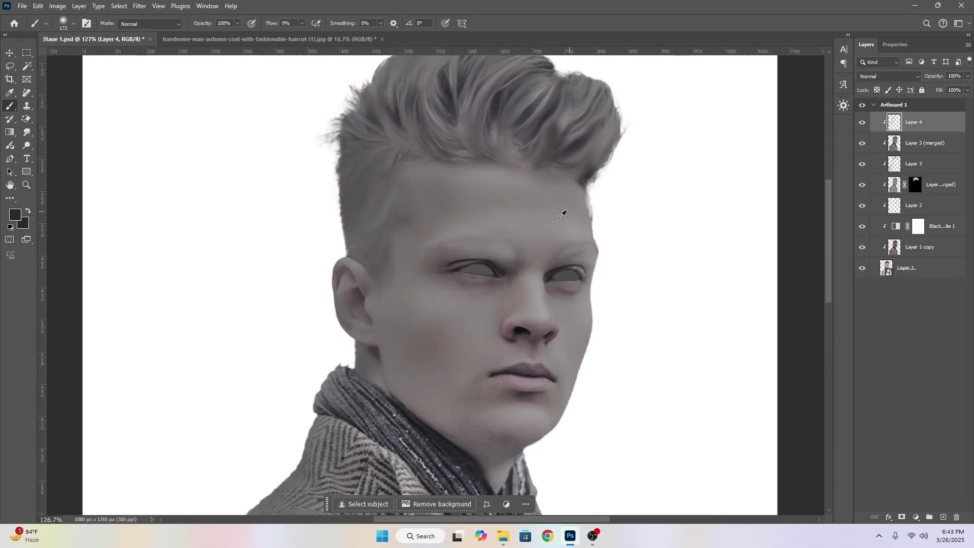
# Deepen the shadow along the side of the nose and nostril with a small 6 px brush.
pyautogui.keyDown('alt'); pyautogui.scroll(4, 509, 283); pyautogui.keyUp('alt')
pyautogui.moveTo(509, 282)
pyautogui.mouseDown()
pyautogui.moveTo(509, 234)
pyautogui.moveTo(511, 304)
pyautogui.moveTo(482, 352)
pyautogui.moveTo(491, 409)
pyautogui.mouseUp()
pyautogui.keyDown('alt'); pyautogui.scroll(1, 515, 279); pyautogui.keyUp('alt')
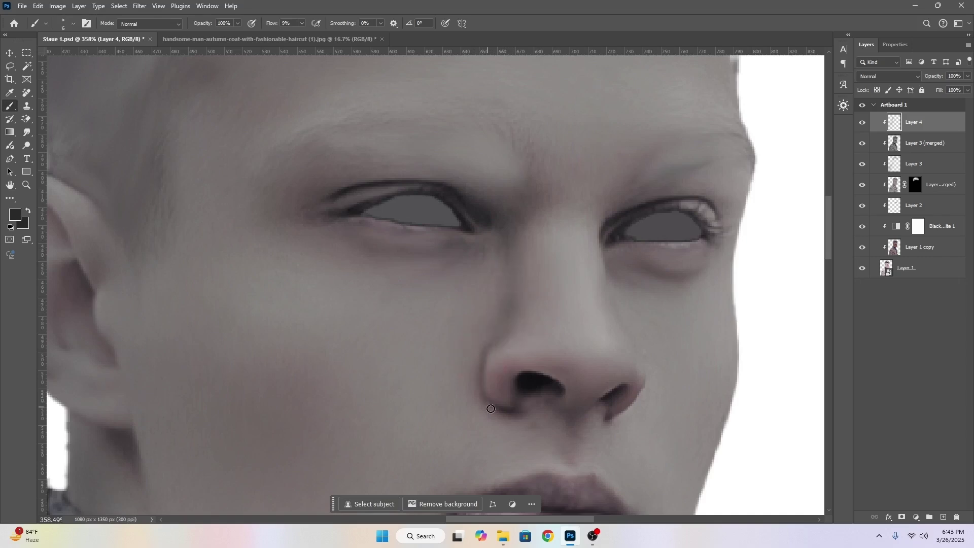
pyautogui.scroll(-8, 511, 387)
pyautogui.scroll(5, 515, 373)
# Lower the brush flow to 5% and lightly shade the cheek with a 124 px brush.
pyautogui.moveTo(491, 349); pyautogui.dragTo(510, 349)
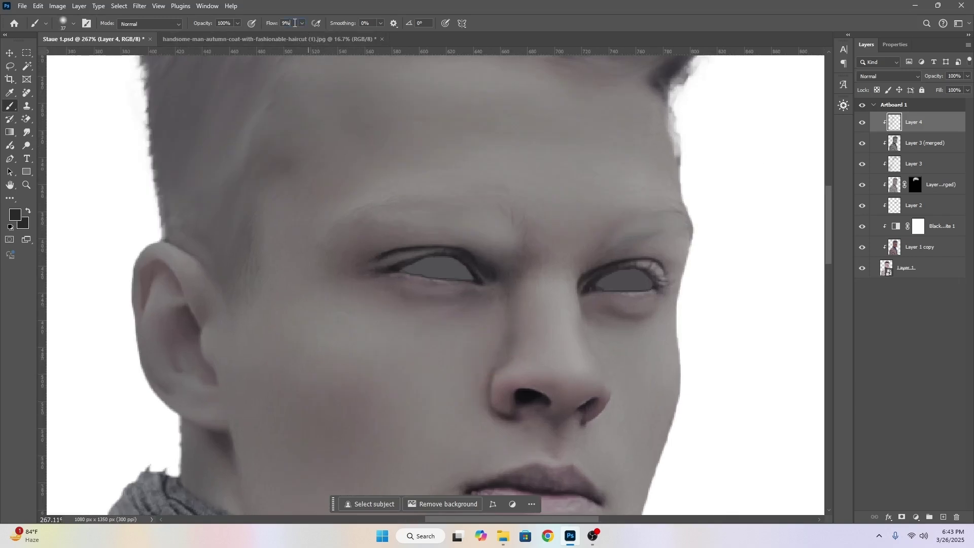
pyautogui.write('5')
pyautogui.press('Return')
pyautogui.scroll(-4, 504, 332)
pyautogui.moveTo(436, 358); pyautogui.dragTo(454, 353)
pyautogui.scroll(-4, 456, 324)
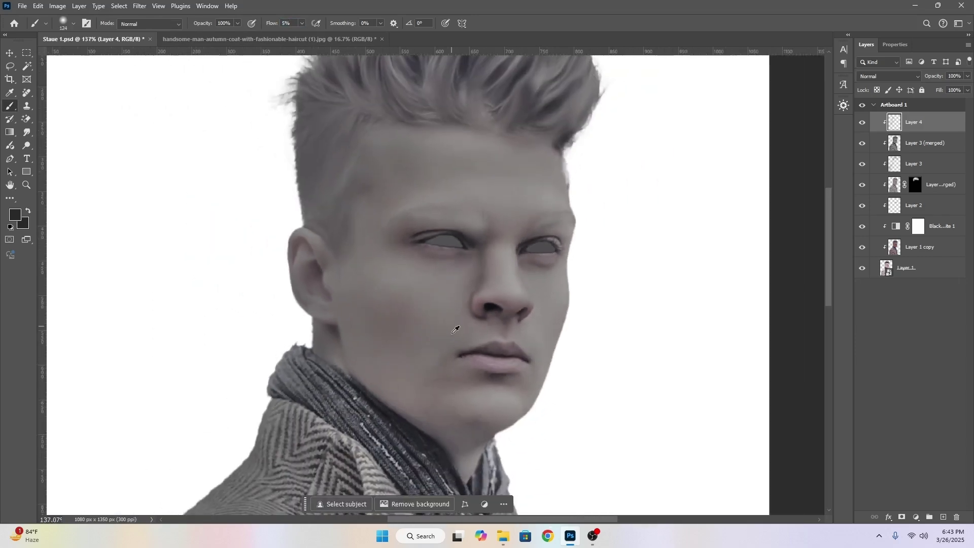
# Shade the mouth corner and the area beneath the lower lip, reducing the brush to 23 px.
pyautogui.scroll(3, 470, 384)
pyautogui.scroll(5, 466, 388)
pyautogui.moveTo(495, 377); pyautogui.dragTo(442, 381)
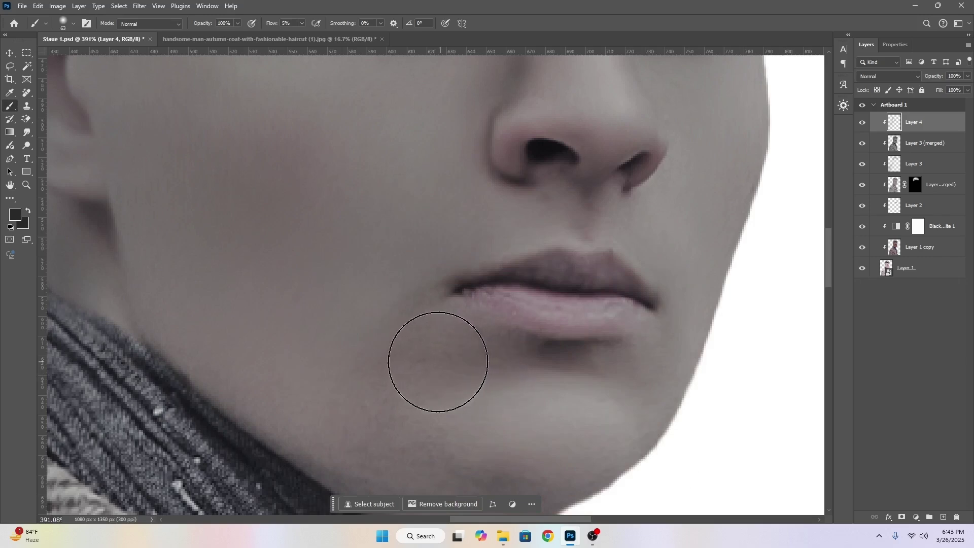
pyautogui.press('[')
pyautogui.press('[')
pyautogui.press('[')
pyautogui.press('[')
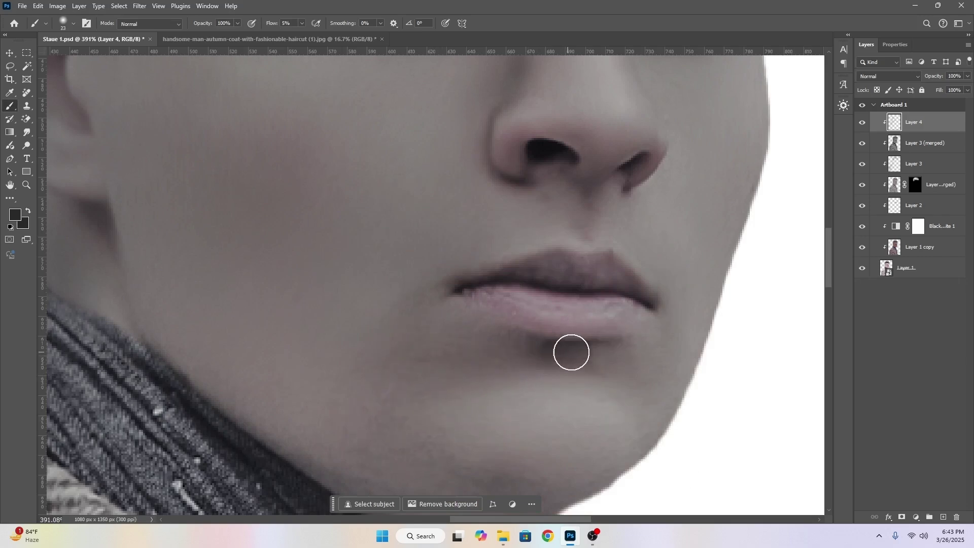
pyautogui.scroll(-3, 484, 312)
pyautogui.scroll(-1, 485, 312)
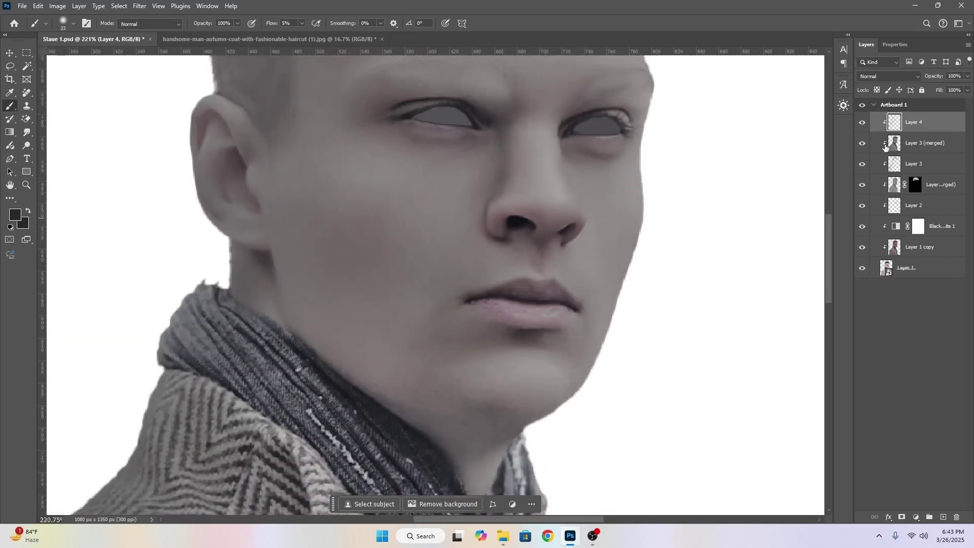
# Select Layer 3 (merged) and set up the Smudge tool at 41 px for the lower face.
pyautogui.click(862, 143)
pyautogui.click(918, 148)
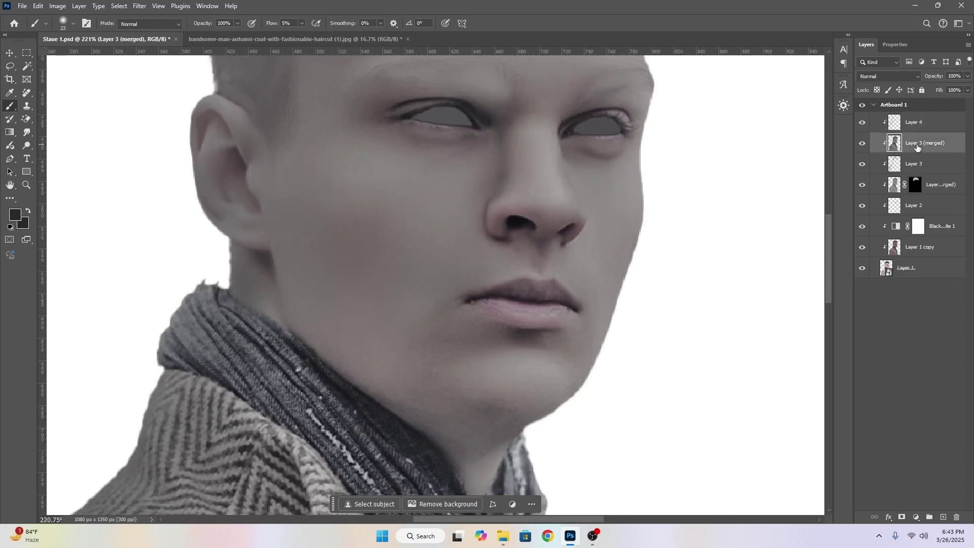
pyautogui.rightClick(27, 132)
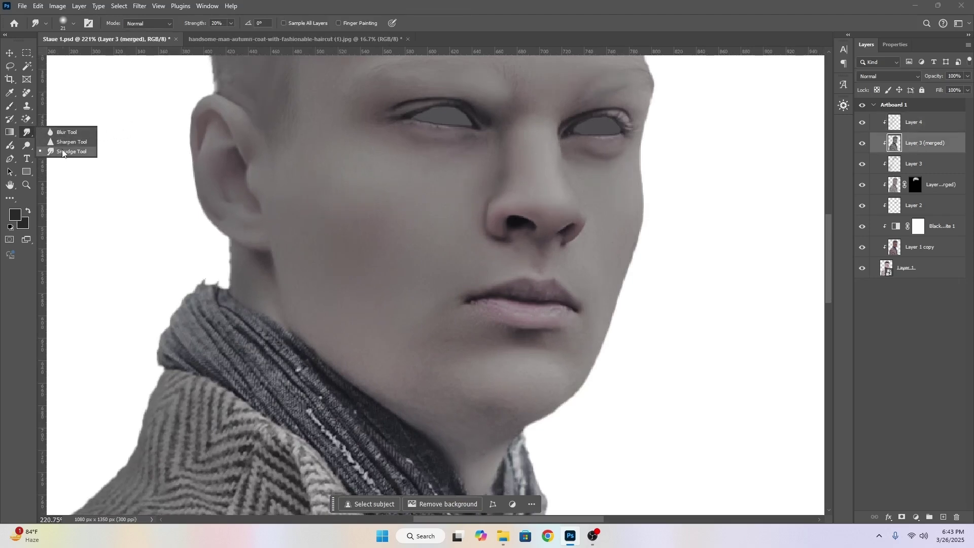
pyautogui.click(61, 153)
pyautogui.scroll(2, 468, 326)
pyautogui.press(']')
pyautogui.press(']')
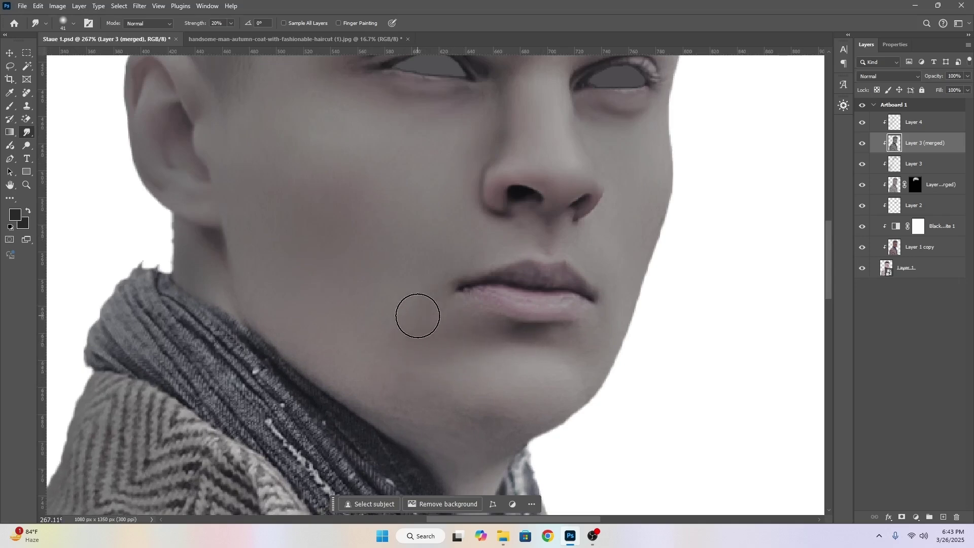
# Smudge the skin beside the mouth, along the jaw and under the chin with 41 to 54 px brushes, then deselect the layer.
pyautogui.moveTo(439, 305); pyautogui.dragTo(426, 306)
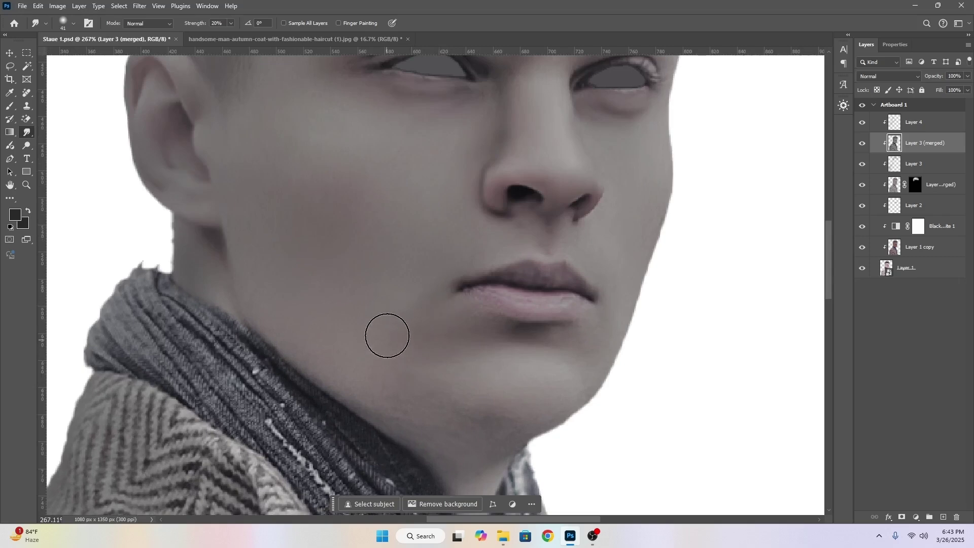
pyautogui.moveTo(388, 333); pyautogui.dragTo(399, 338)
pyautogui.moveTo(394, 400); pyautogui.dragTo(383, 400)
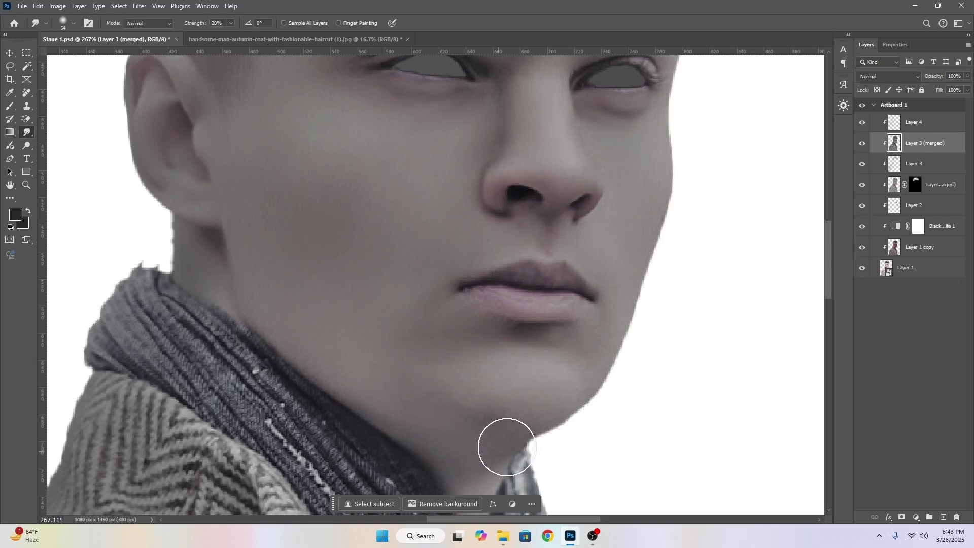
pyautogui.scroll(-8, 509, 449)
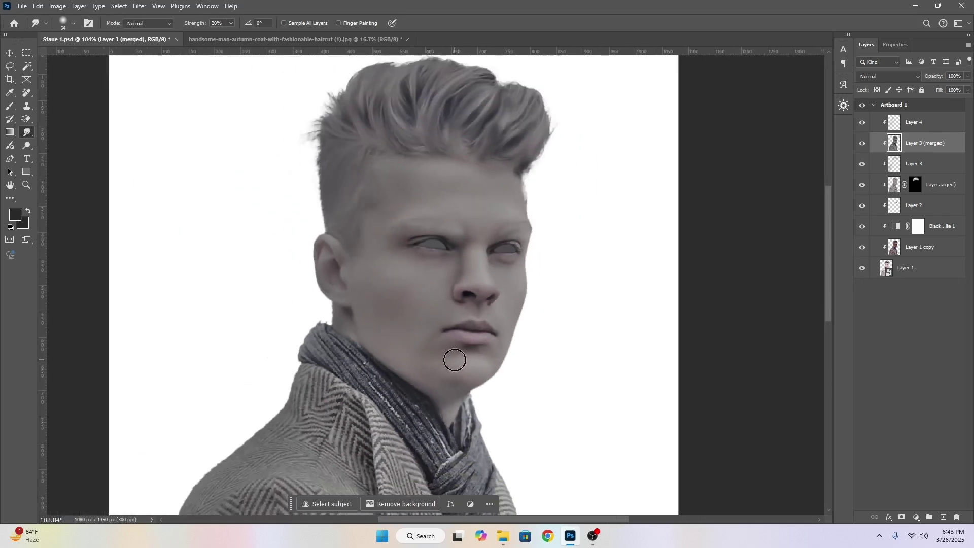
pyautogui.scroll(-5, 505, 366)
pyautogui.scroll(2, 425, 316)
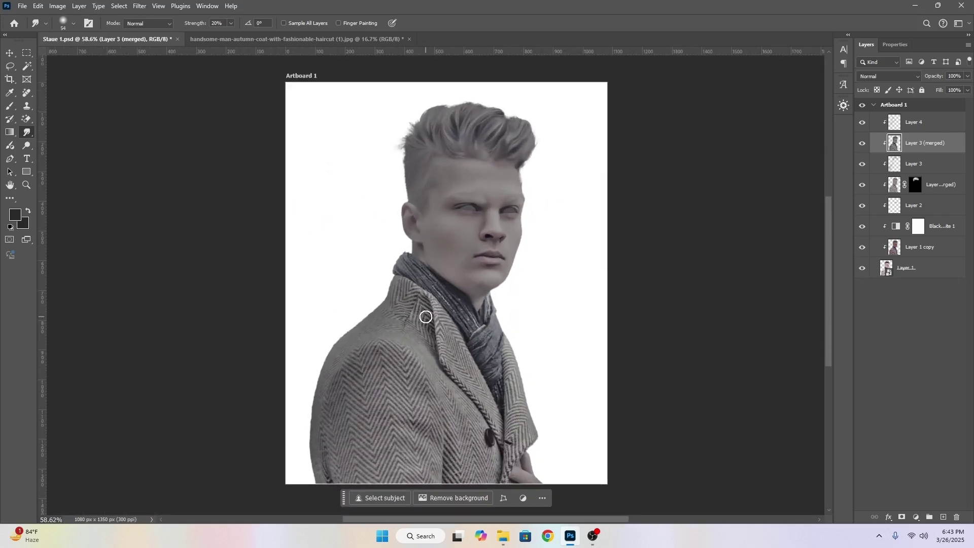
pyautogui.press('v')
pyautogui.click(701, 286)
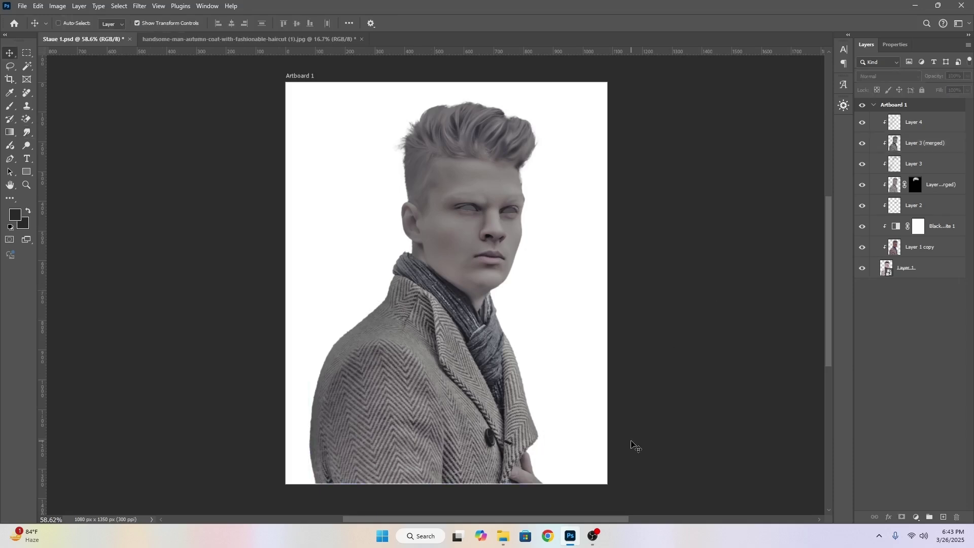
pyautogui.click(593, 536)
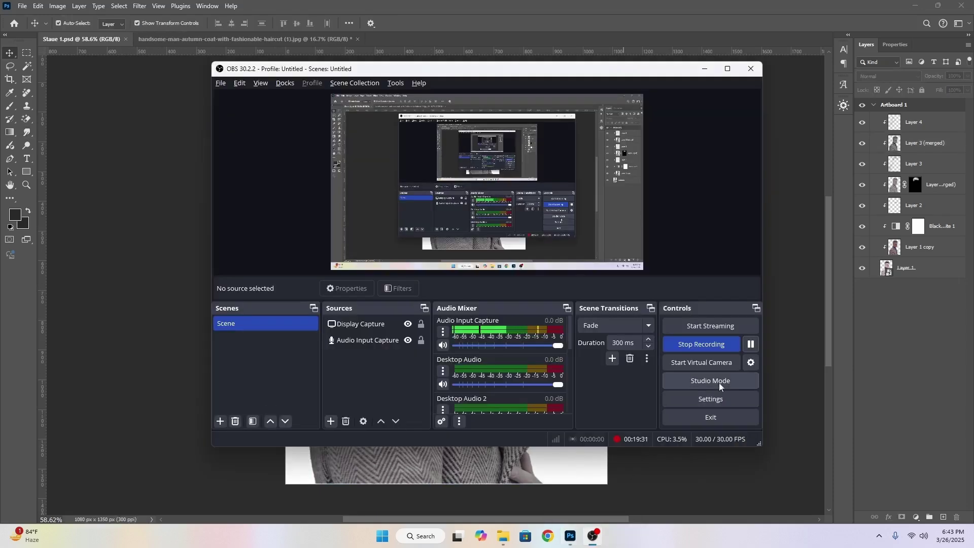
pyautogui.click(751, 345)
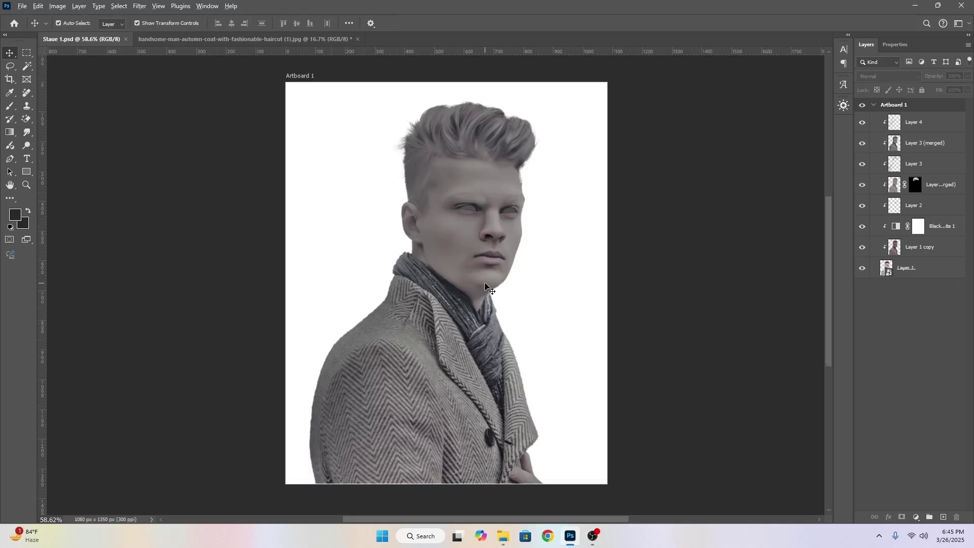
pyautogui.scroll(1, 486, 285)
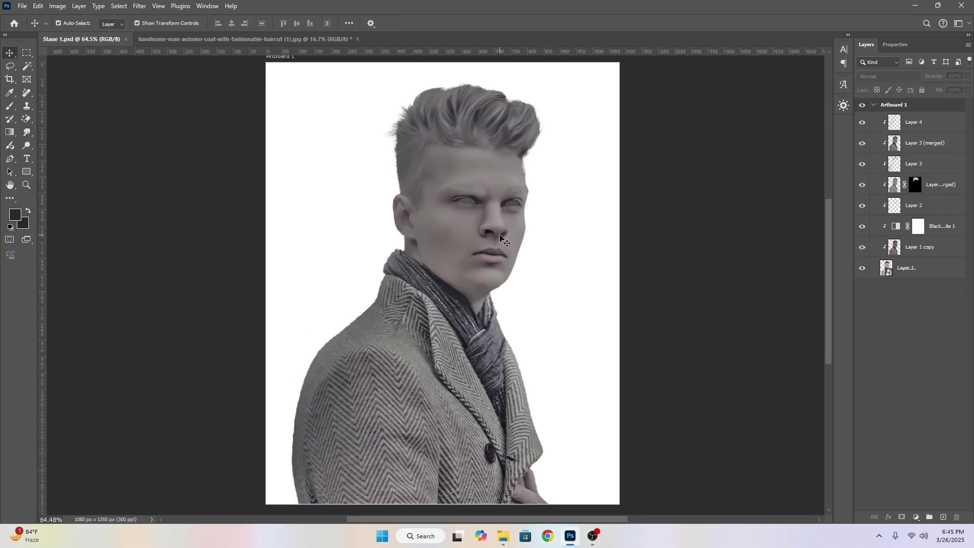
# Create an empty layer above Layer 4 and place it inside a new layer group.
pyautogui.click(922, 125)
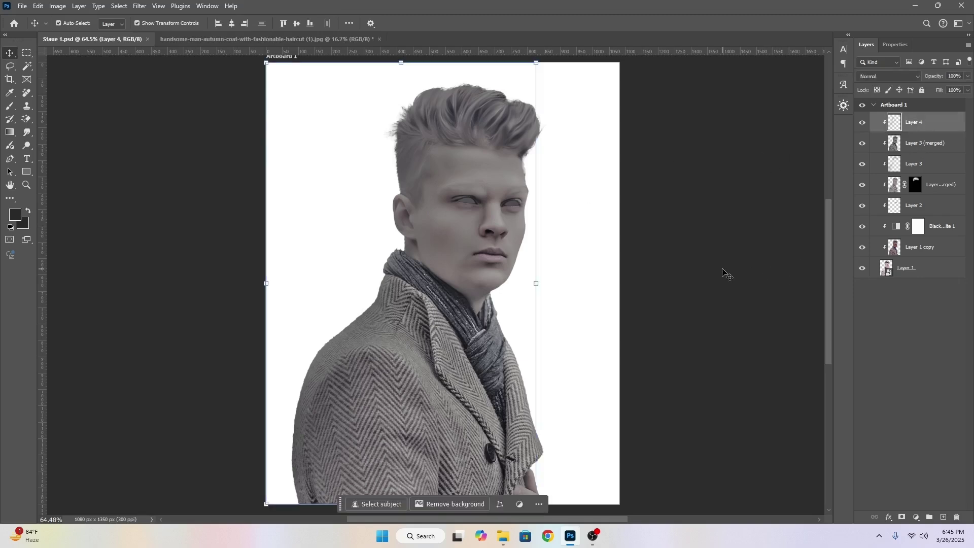
pyautogui.keyDown('shift'); pyautogui.click(917, 248); pyautogui.keyUp('shift')
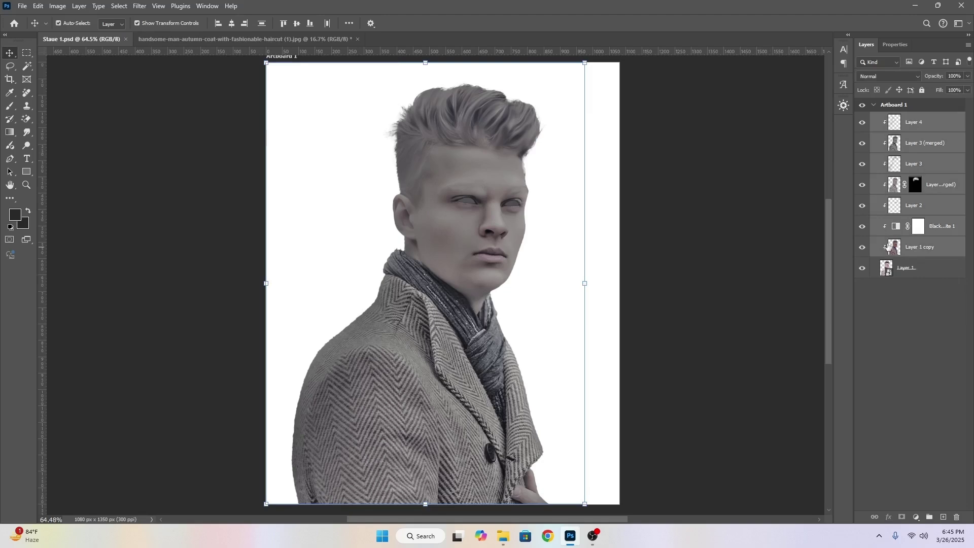
pyautogui.click(935, 128)
pyautogui.click(943, 516)
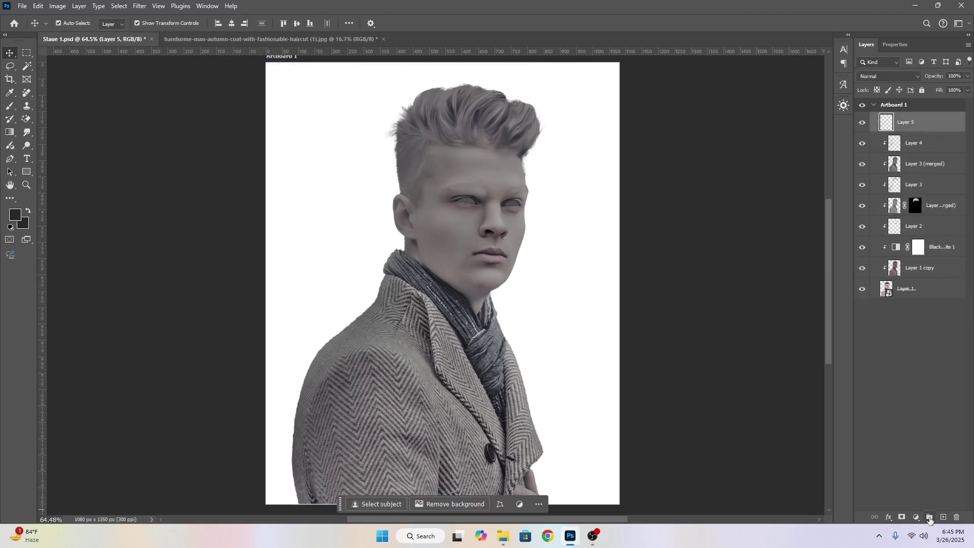
pyautogui.click(929, 518)
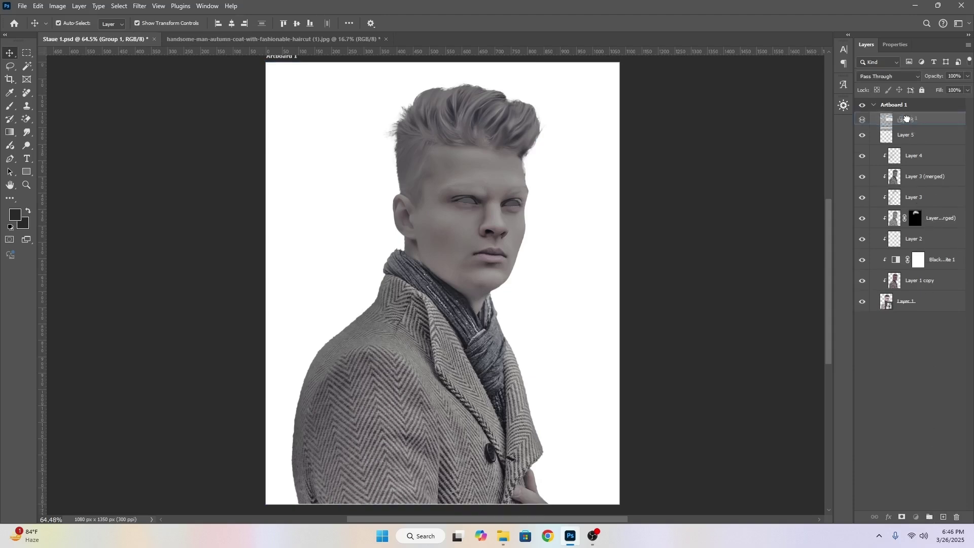
pyautogui.click(916, 132)
pyautogui.click(889, 120)
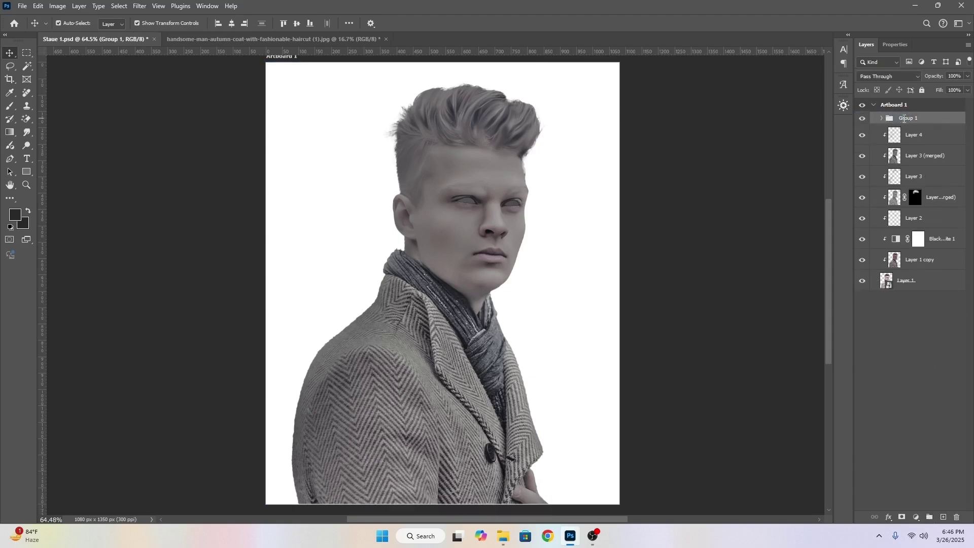
# Rename the new group Light and mask it to the man's silhouette from Layer 1.
pyautogui.doubleClick(904, 119)
pyautogui.press('Return')
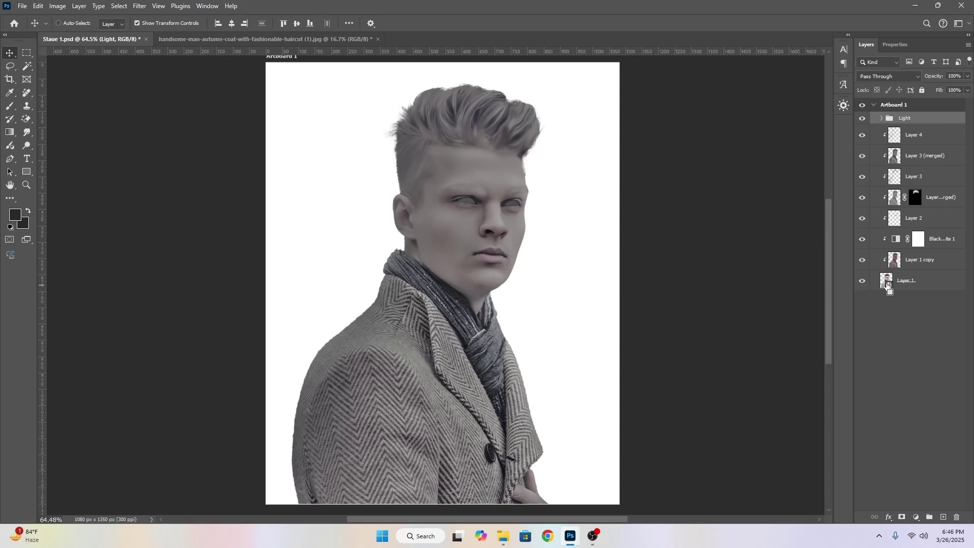
pyautogui.keyDown('ctrl'); pyautogui.click(889, 289); pyautogui.keyUp('ctrl')
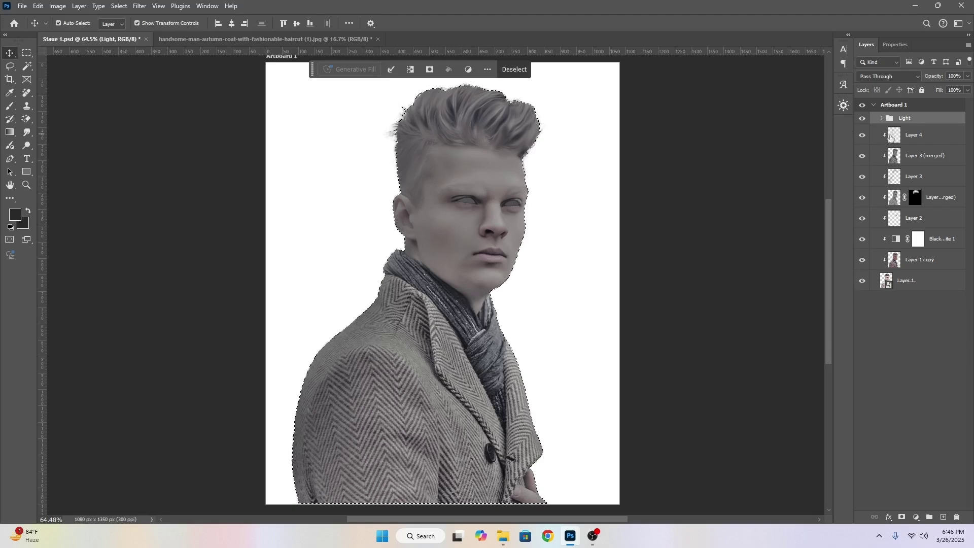
pyautogui.click(902, 517)
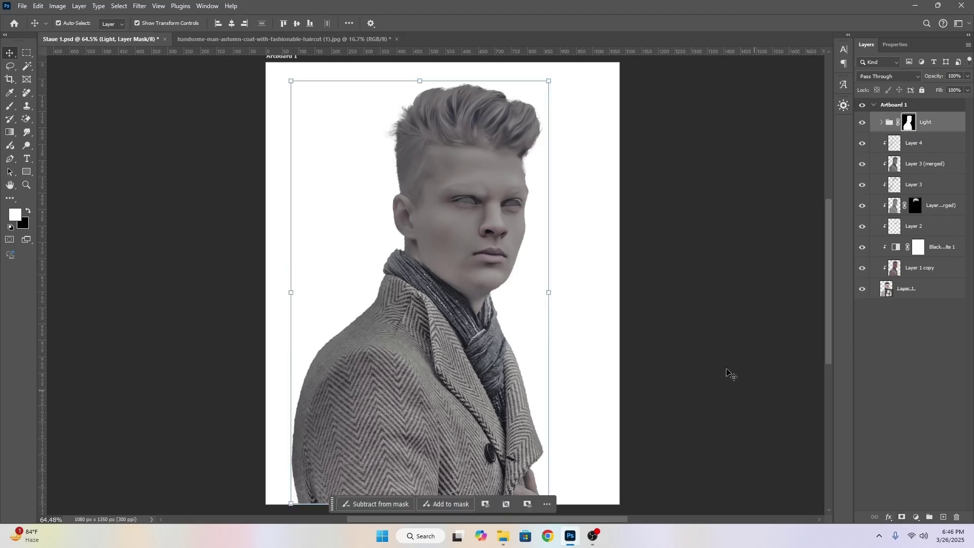
# Add a Curves adjustment above Layer 5 inside the Light group, brightening the midtones from input 118 to output 143.
pyautogui.click(882, 124)
pyautogui.click(919, 146)
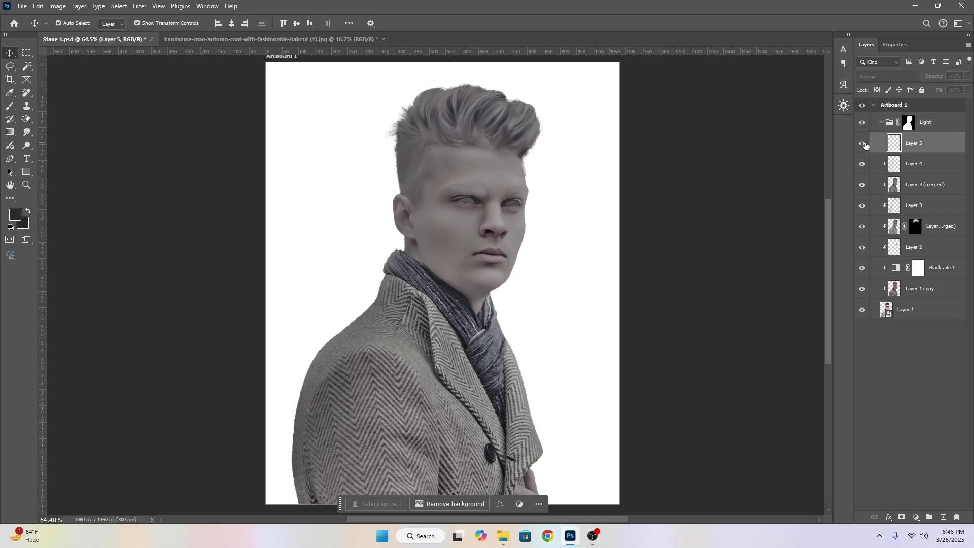
pyautogui.click(885, 129)
pyautogui.click(917, 146)
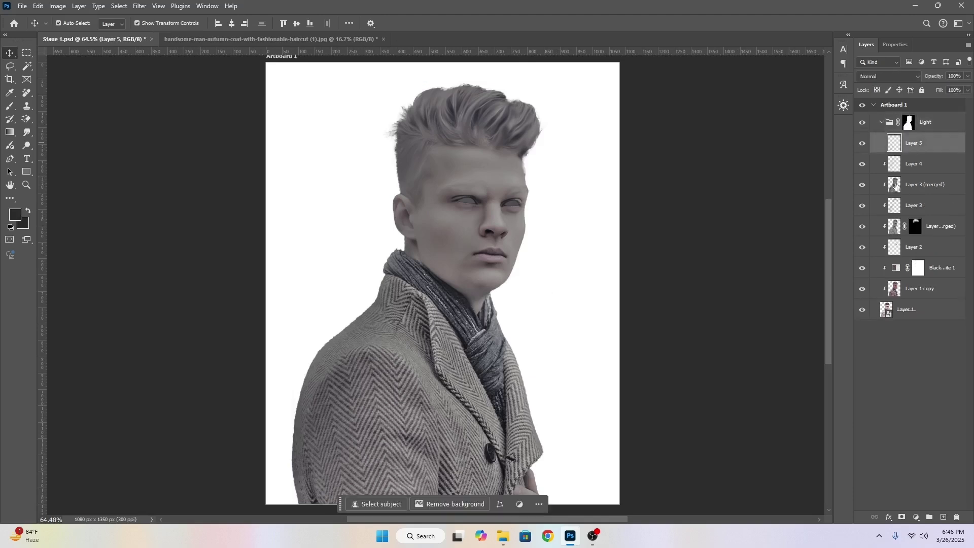
pyautogui.click(915, 518)
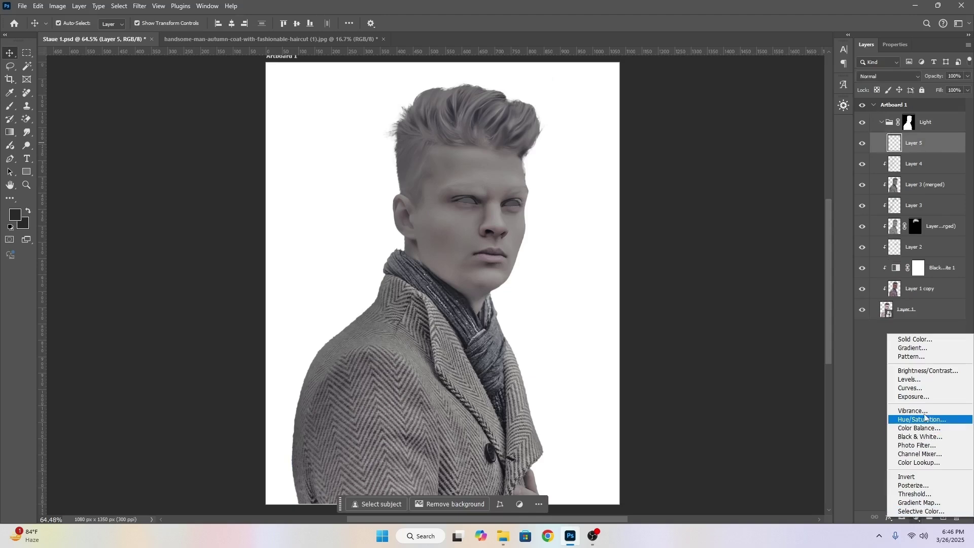
pyautogui.click(913, 390)
pyautogui.moveTo(920, 138); pyautogui.dragTo(919, 135)
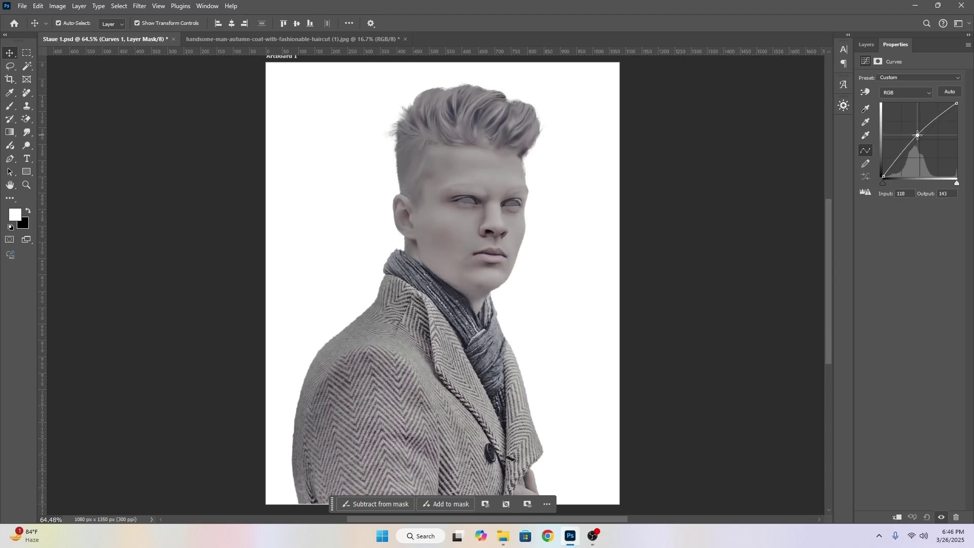
pyautogui.click(868, 44)
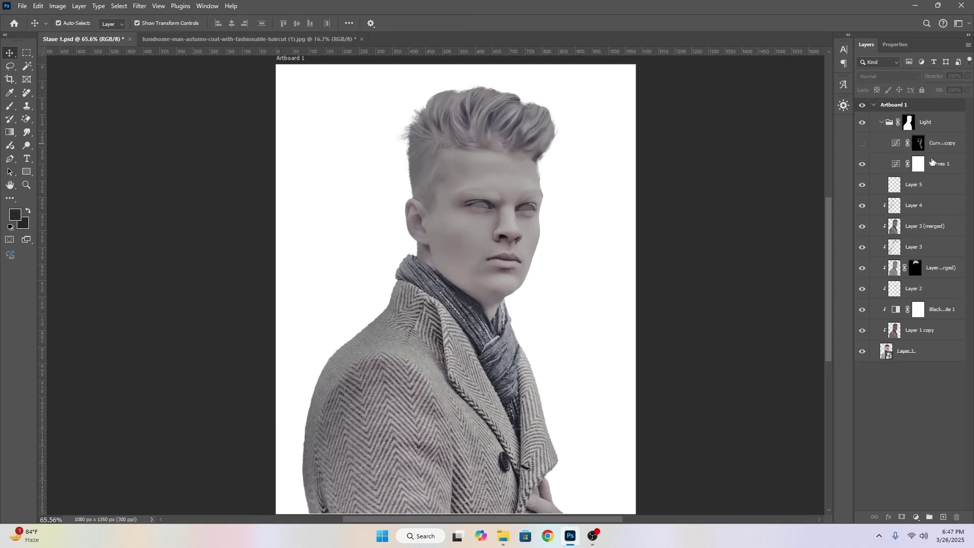
# Add another Curves adjustment above the hidden Curves 1 copy and brighten the midtones from input 118 to output 161.
pyautogui.click(935, 145)
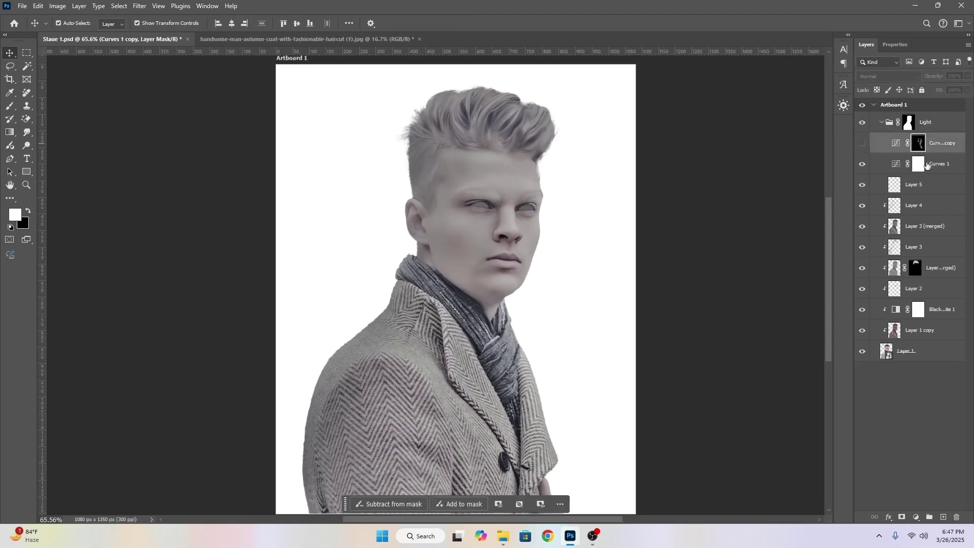
pyautogui.click(915, 518)
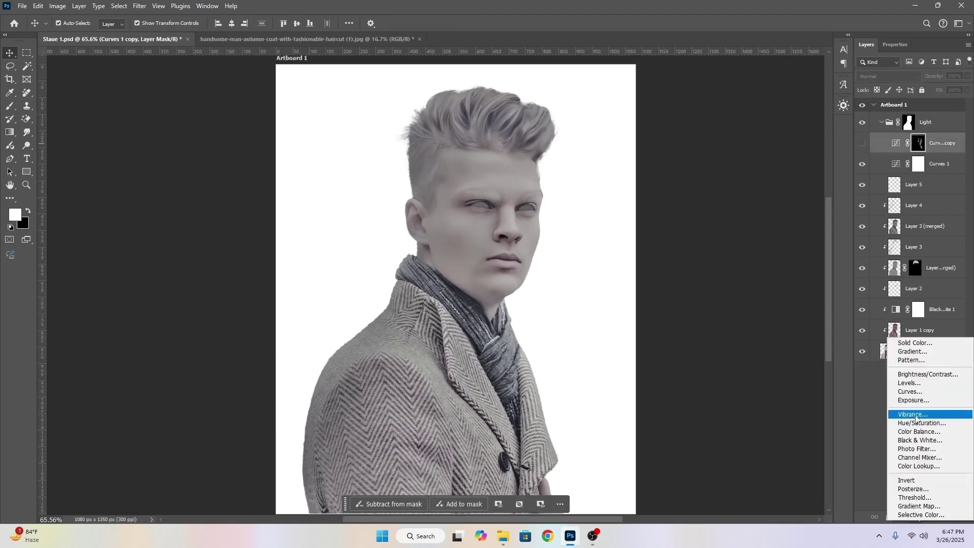
pyautogui.click(914, 392)
pyautogui.click(918, 129)
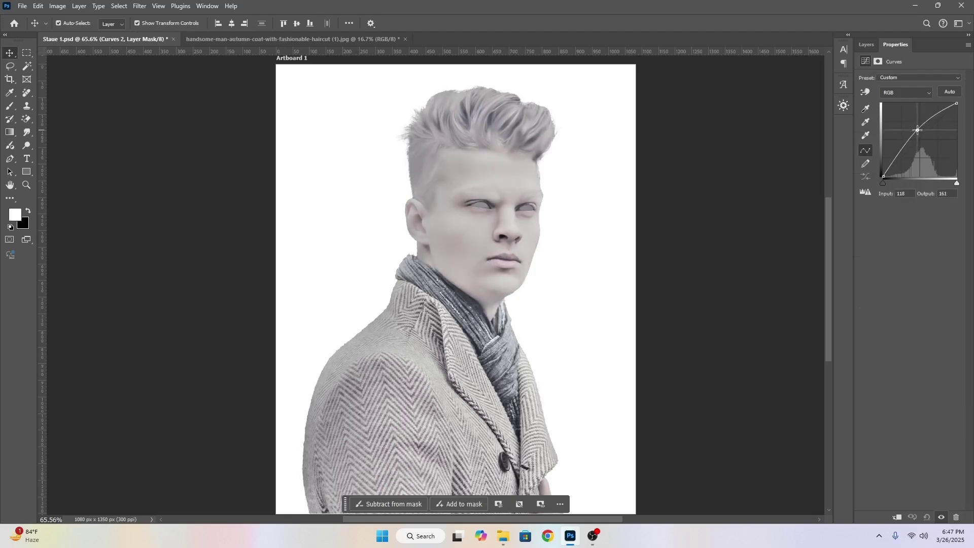
pyautogui.click(867, 44)
# Restrict Curves 2 to the highlights by splitting the underlying layer's Blend If black point to 153 / 194, and compare before and after.
pyautogui.doubleClick(958, 148)
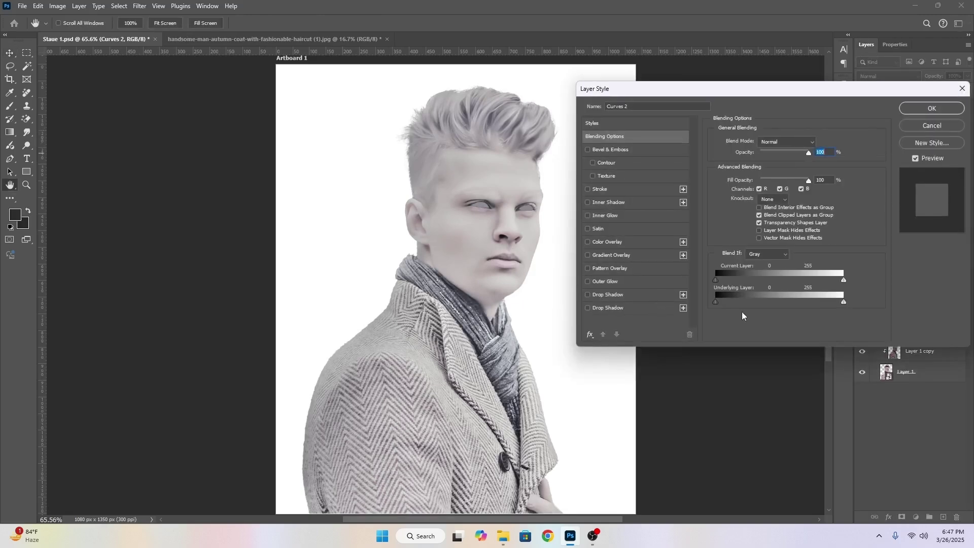
pyautogui.moveTo(723, 304); pyautogui.dragTo(800, 296)
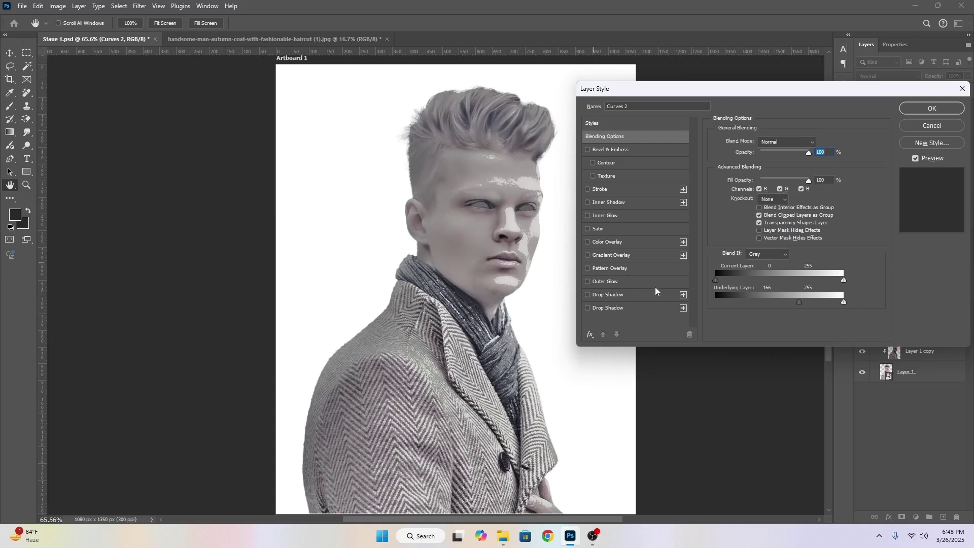
pyautogui.moveTo(799, 305)
pyautogui.mouseDown()
pyautogui.moveTo(780, 304)
pyautogui.moveTo(825, 305)
pyautogui.moveTo(801, 304)
pyautogui.mouseUp()
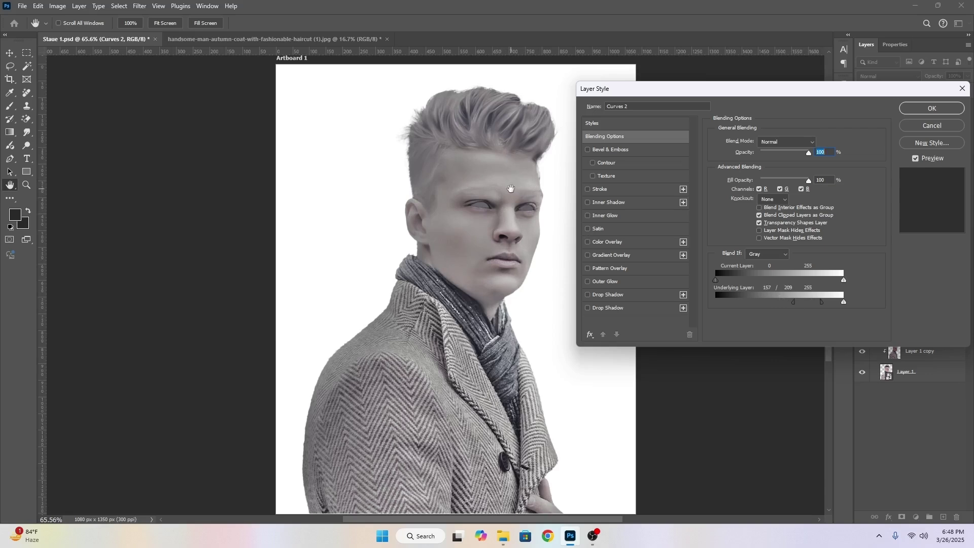
pyautogui.moveTo(792, 306); pyautogui.dragTo(814, 304)
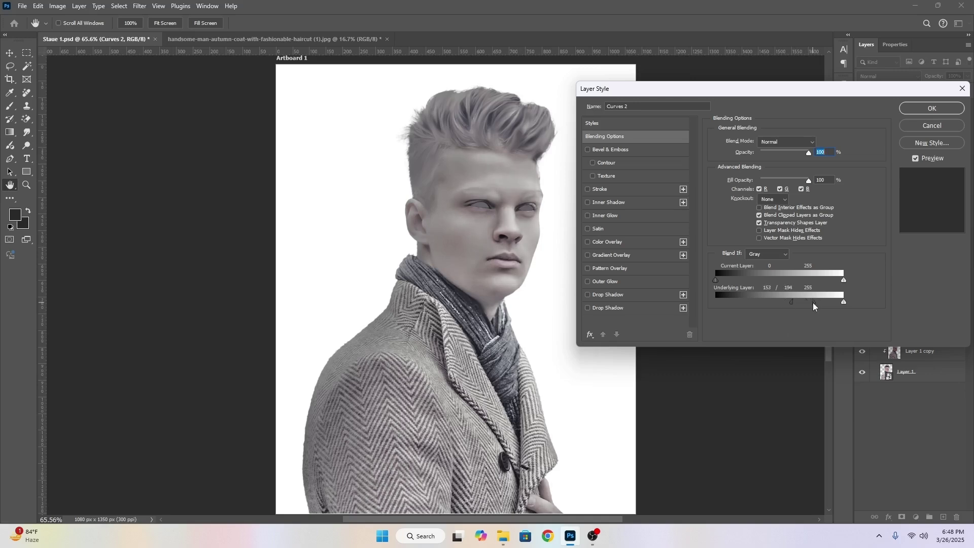
pyautogui.click(928, 108)
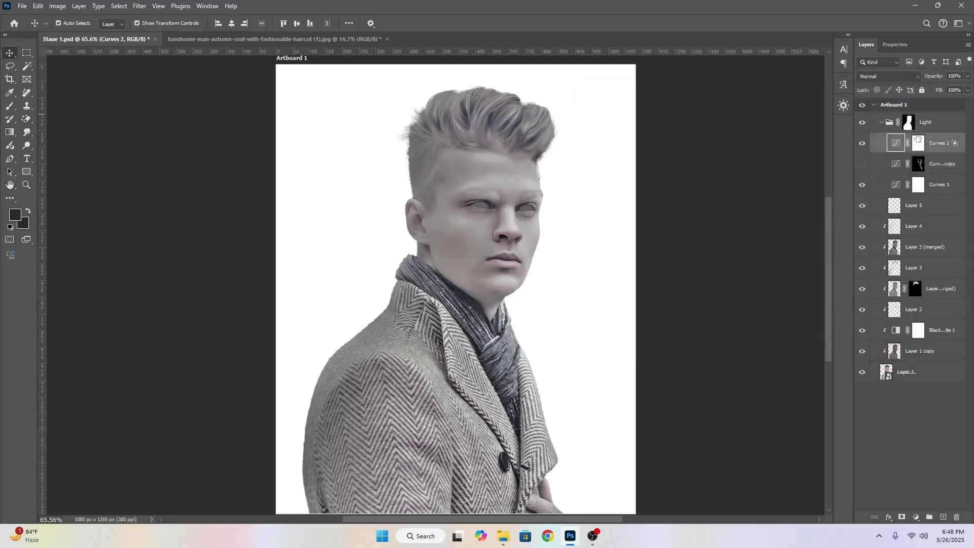
pyautogui.click(863, 145)
pyautogui.click(863, 145)
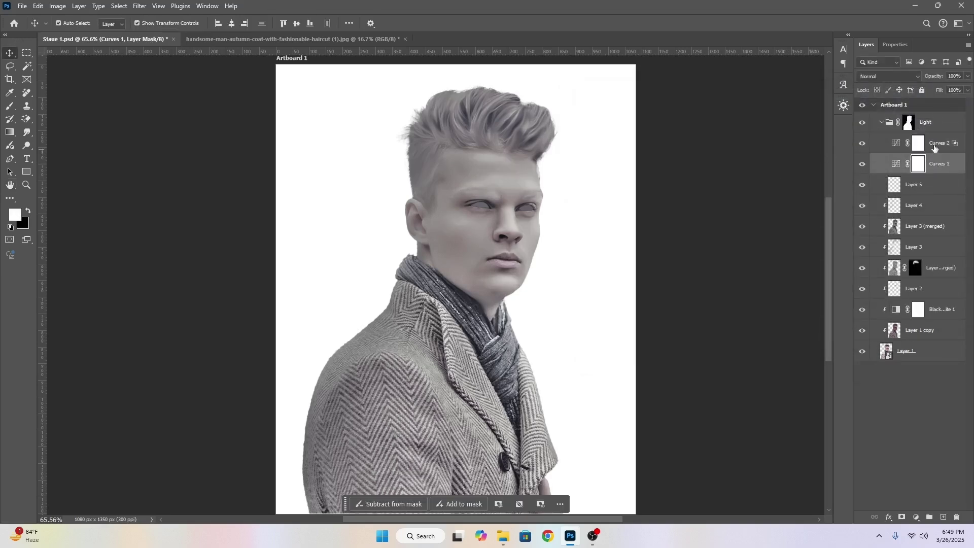
# Add a third Curves adjustment above Curves 2 and darken the midtones, lowering input 142 to about output 115.
pyautogui.click(934, 148)
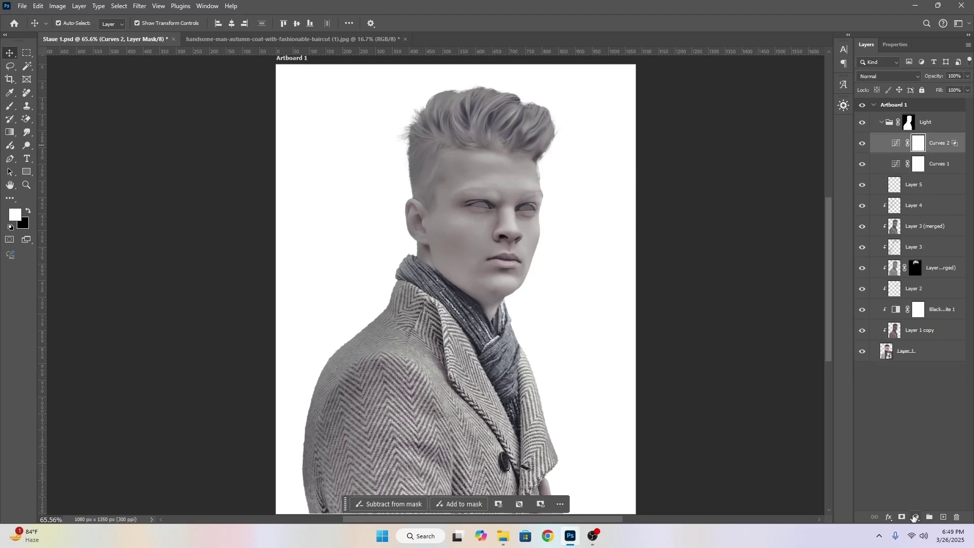
pyautogui.click(915, 518)
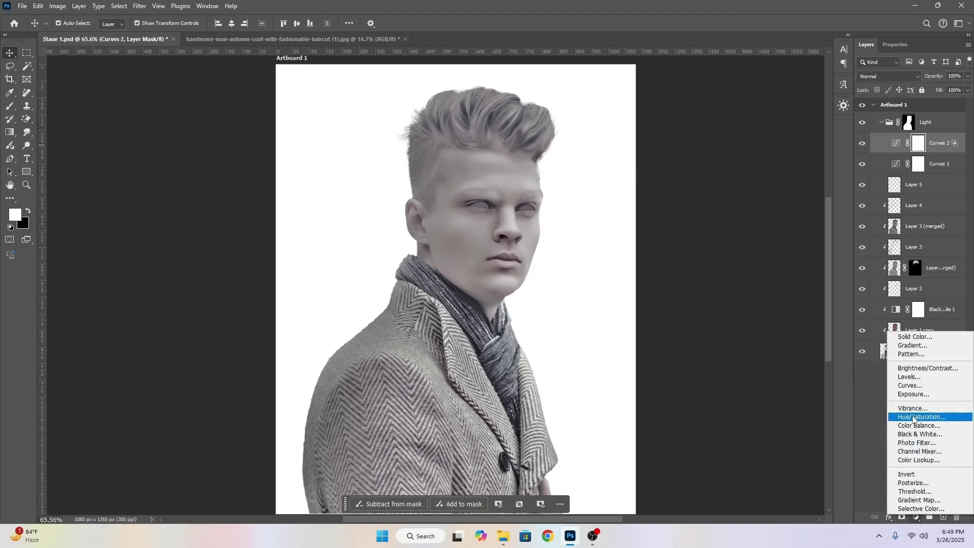
pyautogui.click(911, 386)
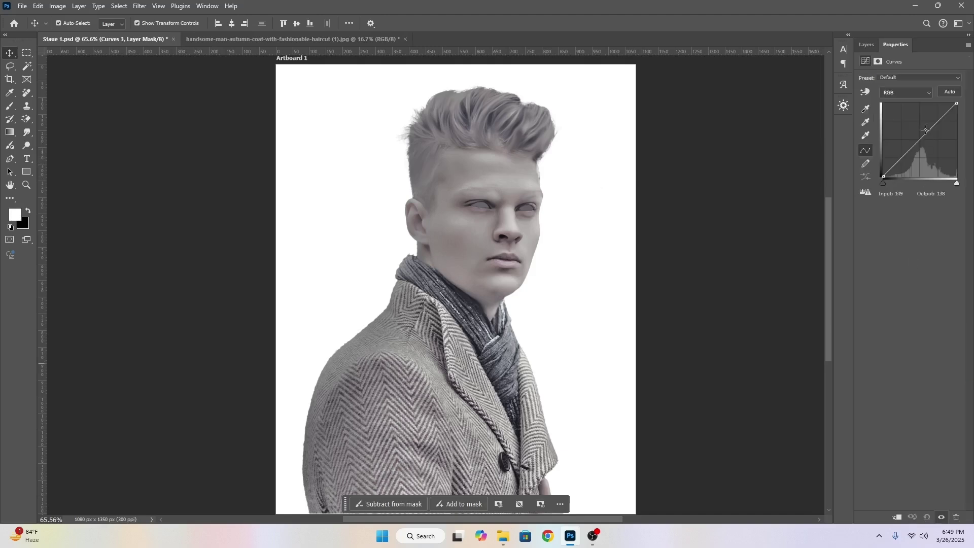
pyautogui.moveTo(924, 140); pyautogui.dragTo(925, 142)
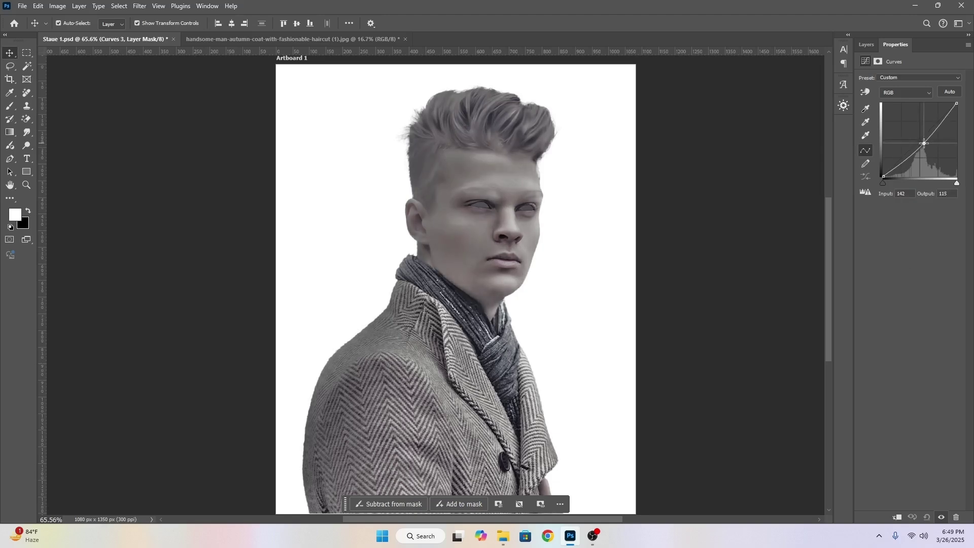
pyautogui.moveTo(924, 143); pyautogui.dragTo(923, 142)
pyautogui.click(868, 45)
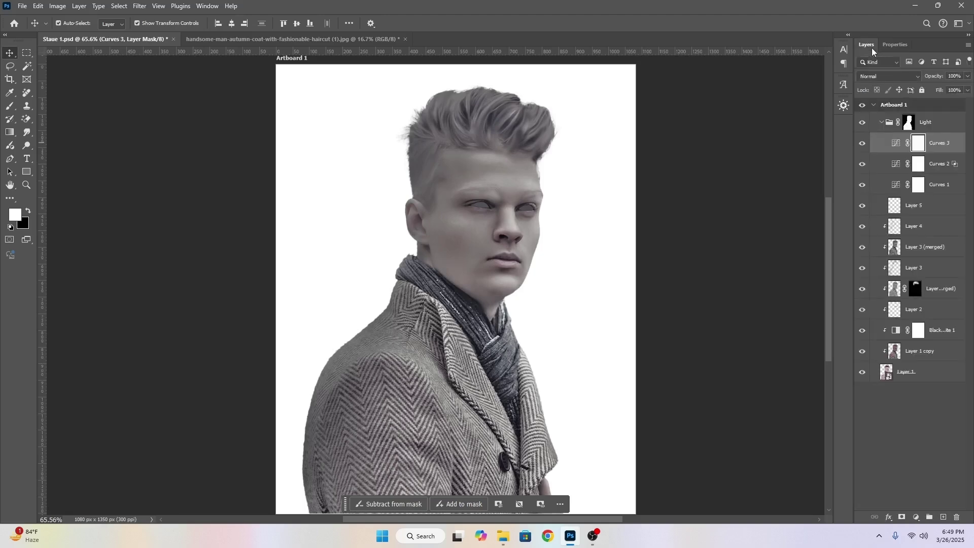
pyautogui.hotkey('ctrl', 'i')
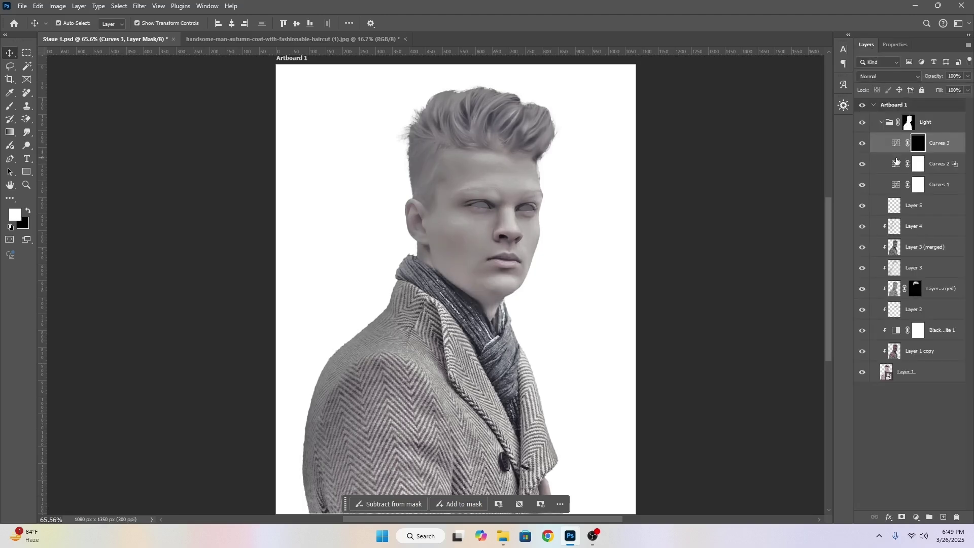
pyautogui.doubleClick(962, 149)
pyautogui.click(932, 143)
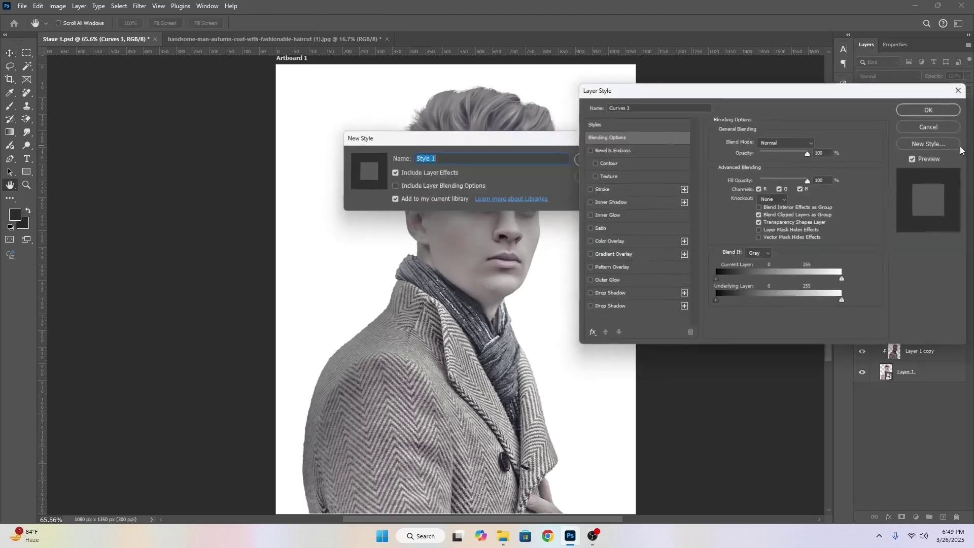
pyautogui.click(603, 179)
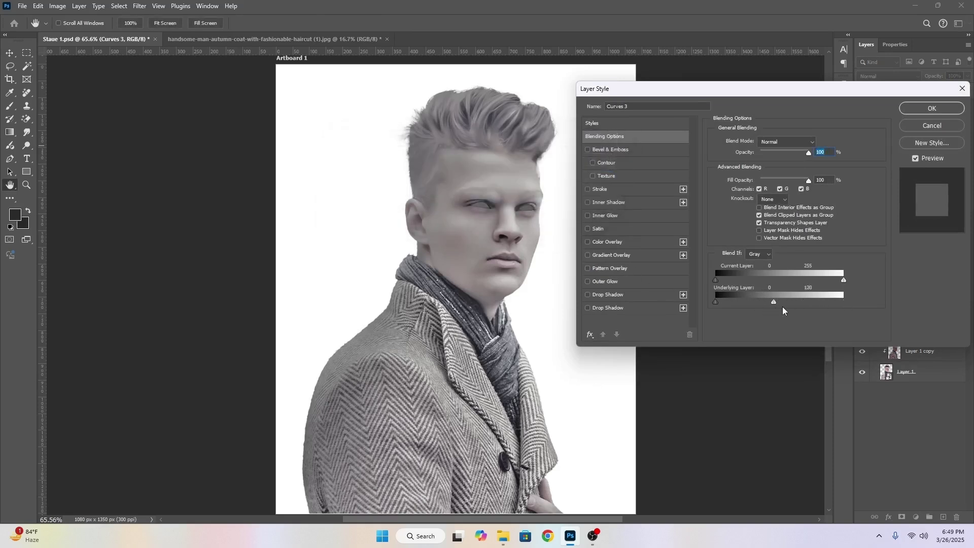
pyautogui.click(922, 128)
pyautogui.click(918, 143)
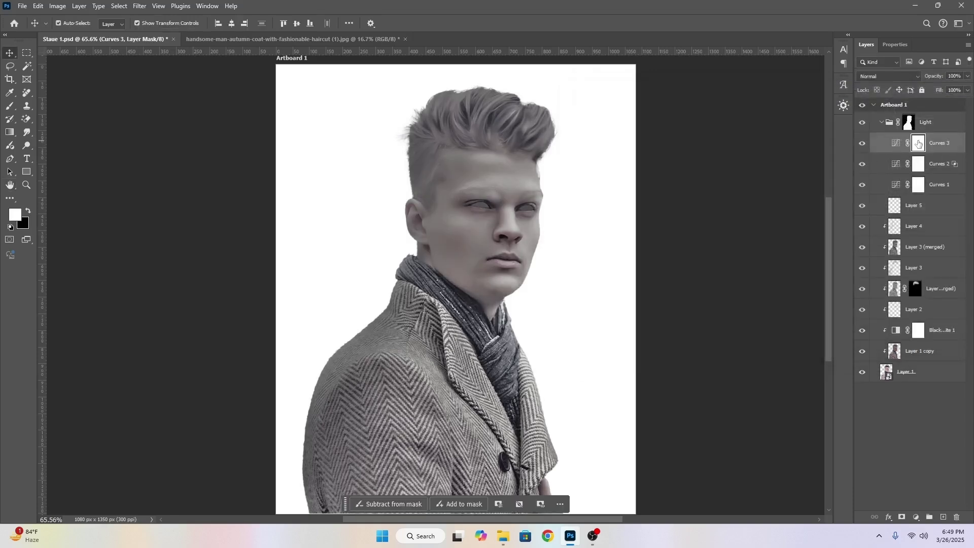
# Restrict Curves 3 to the shadows by splitting the underlying layer's Blend If white point to 58 / 91, and compare before and after.
pyautogui.doubleClick(960, 149)
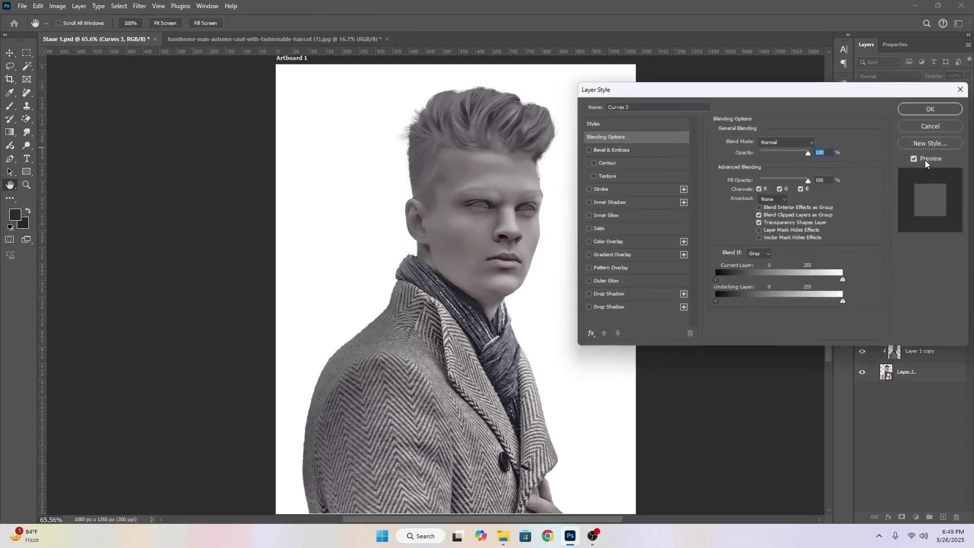
pyautogui.moveTo(838, 303); pyautogui.dragTo(768, 304)
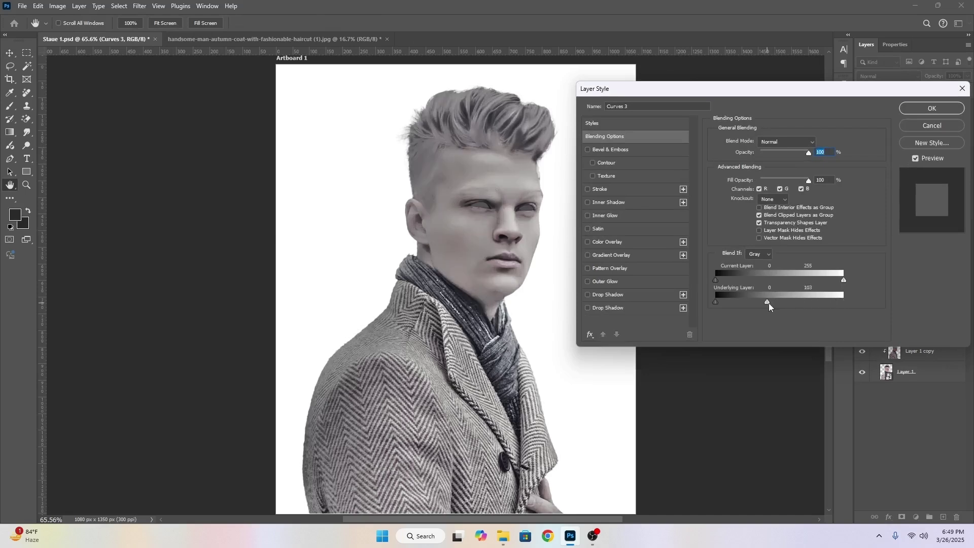
pyautogui.moveTo(768, 304); pyautogui.dragTo(783, 304)
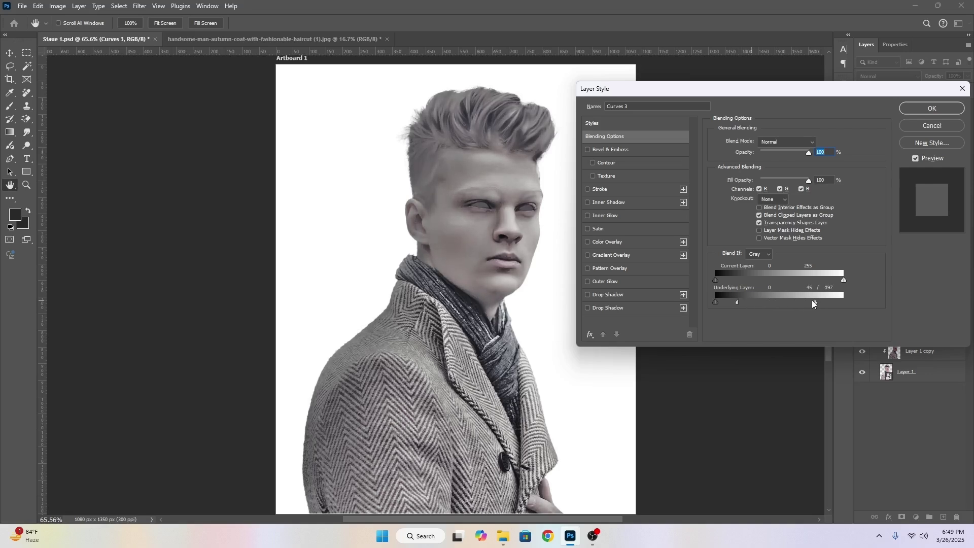
pyautogui.moveTo(813, 303); pyautogui.dragTo(770, 304)
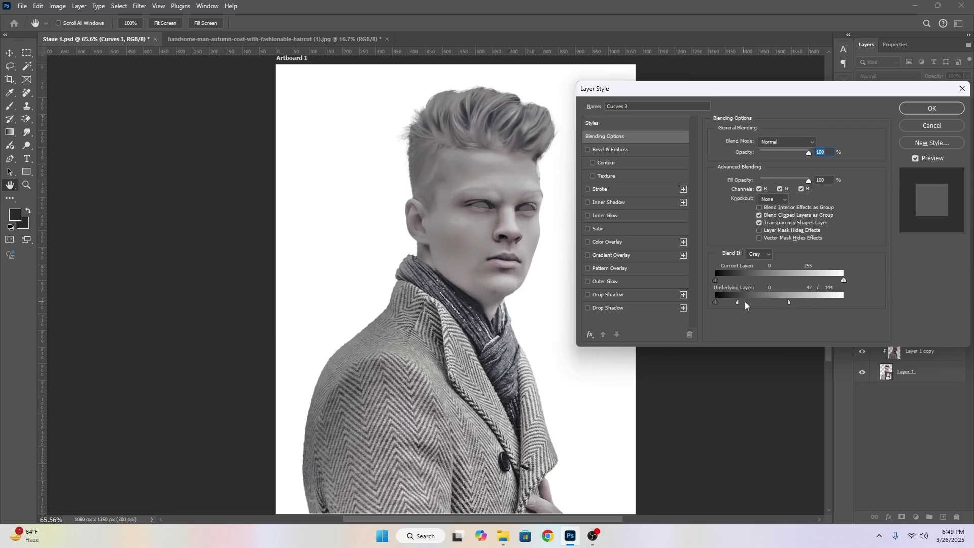
pyautogui.moveTo(790, 306); pyautogui.dragTo(766, 306)
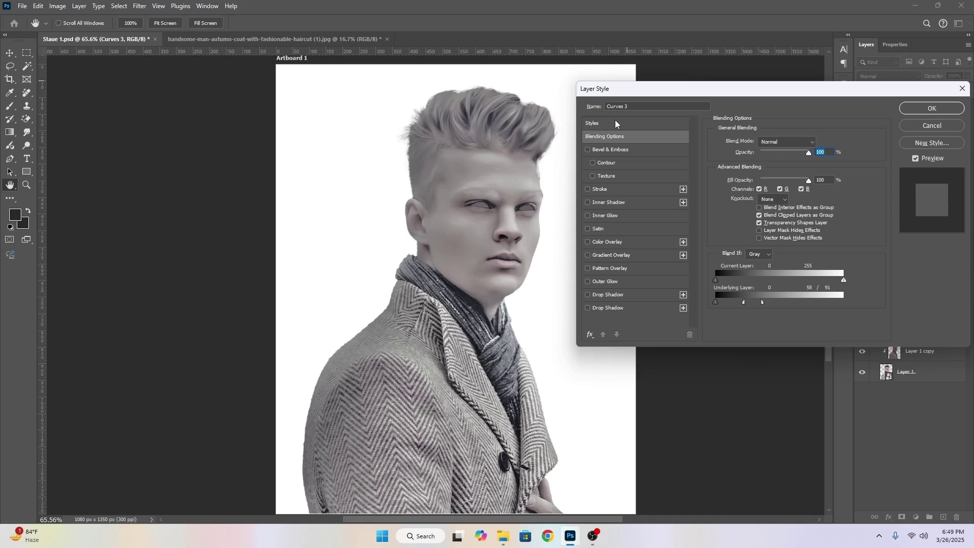
pyautogui.click(931, 108)
pyautogui.click(861, 144)
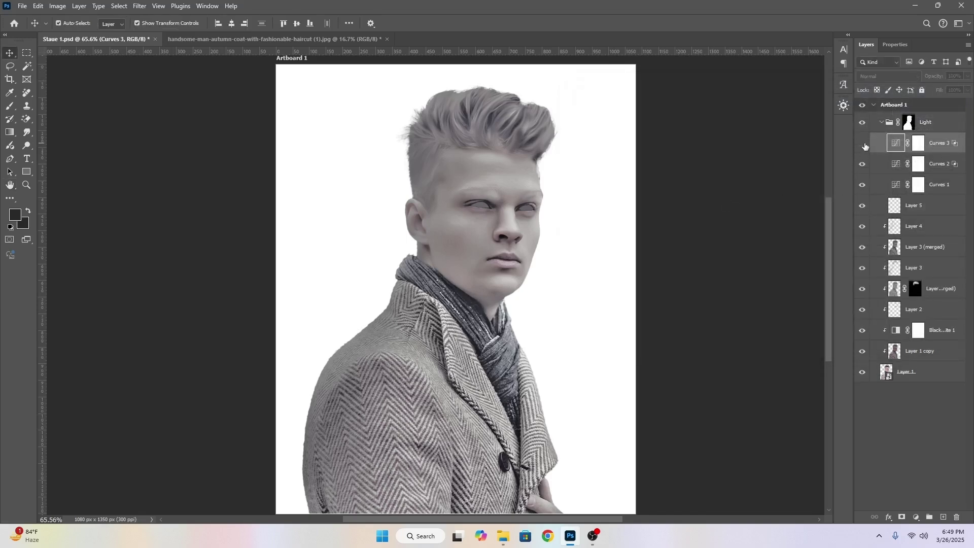
pyautogui.click(864, 145)
pyautogui.click(864, 145)
pyautogui.click(864, 145)
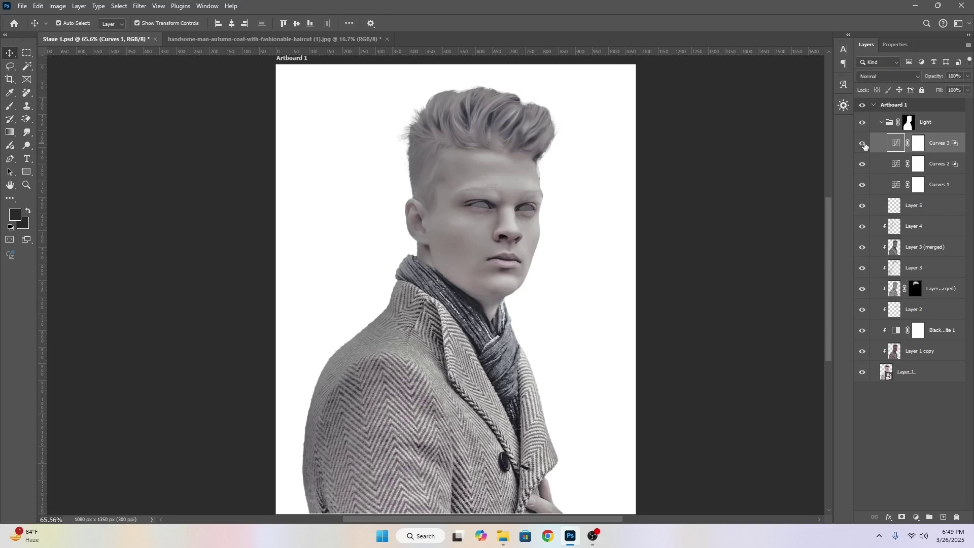
pyautogui.click(757, 205)
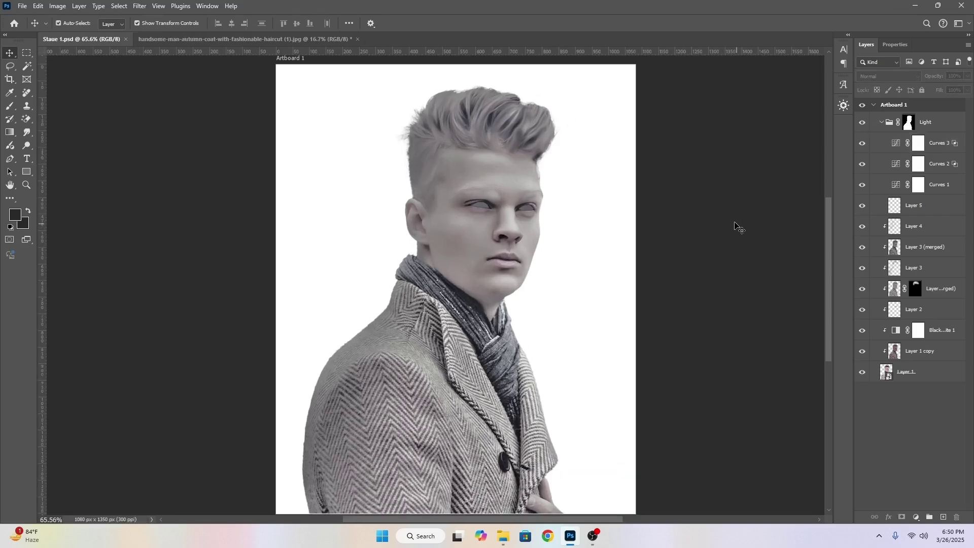
# Add a new empty layer above Curves 3 inside the Light group.
pyautogui.scroll(3, 485, 118)
pyautogui.scroll(2, 428, 191)
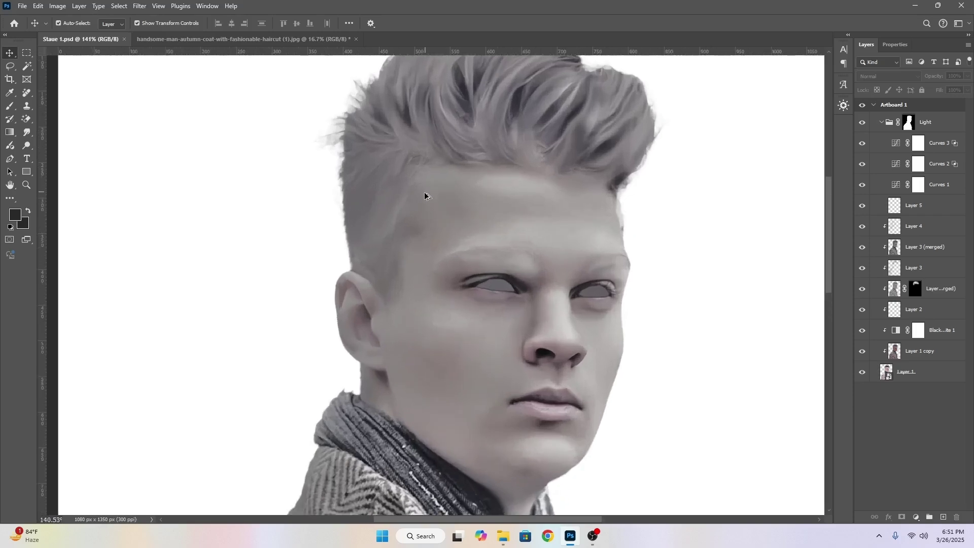
pyautogui.scroll(1, 412, 219)
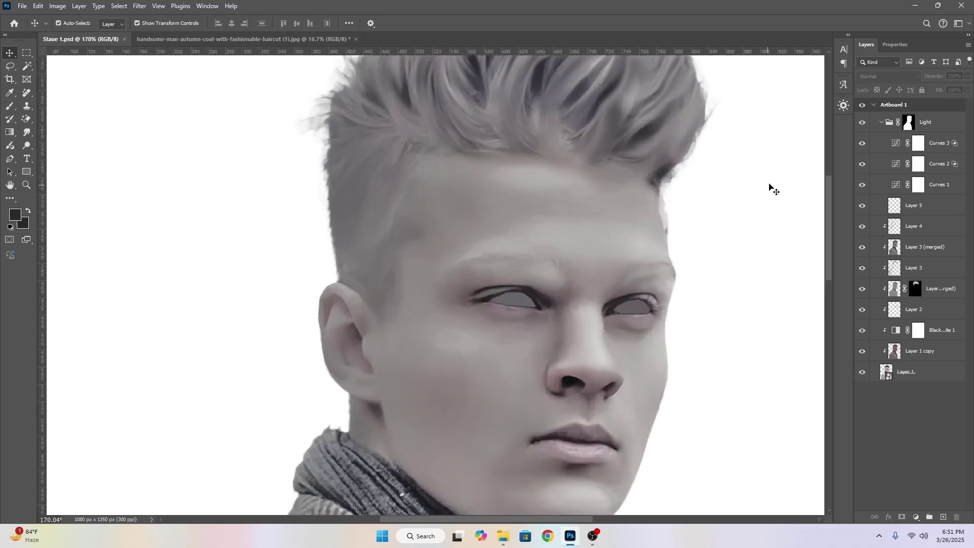
pyautogui.click(919, 149)
pyautogui.click(943, 517)
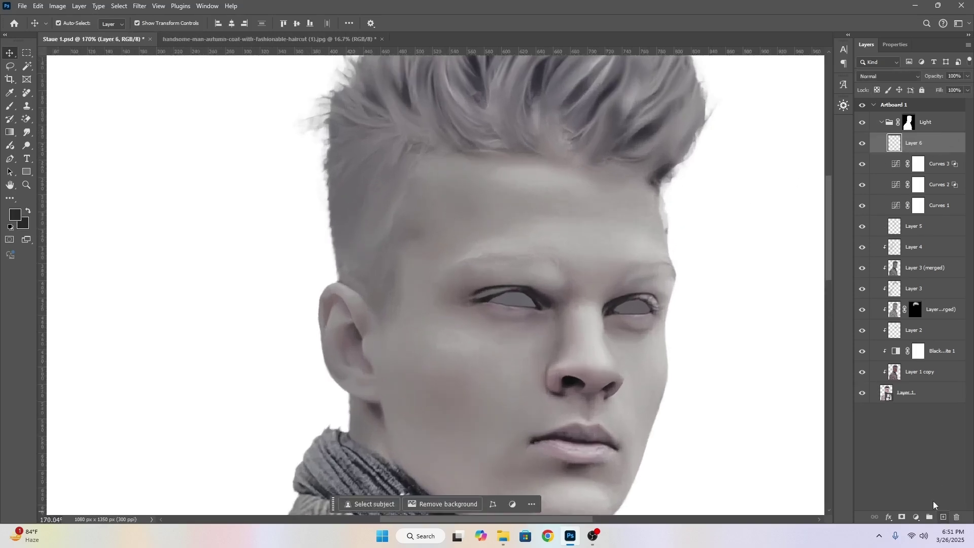
# Draw a closed Pen path around the hair, following the forehead hairline, the temple down to the ear, and looping outside the head.
pyautogui.scroll(-3, 369, 243)
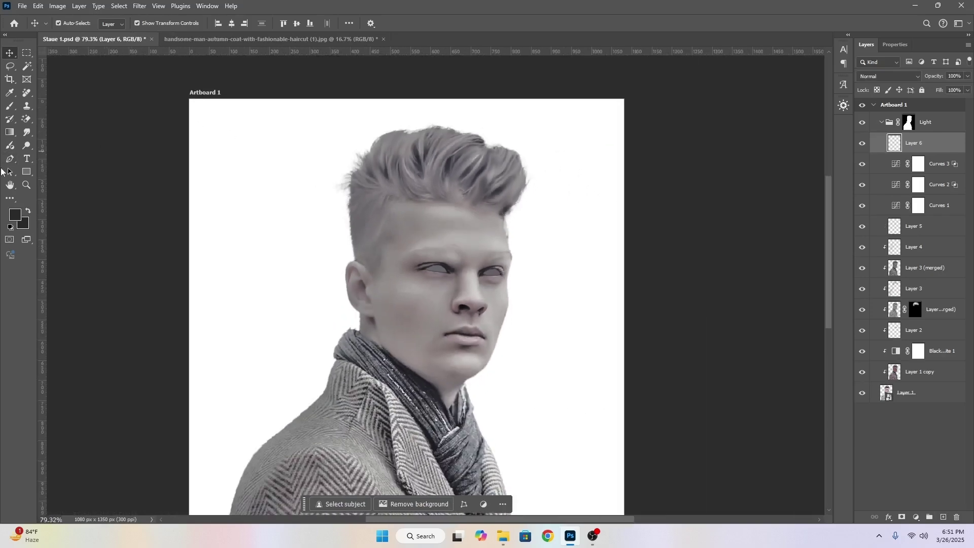
pyautogui.rightClick(10, 160)
pyautogui.click(51, 161)
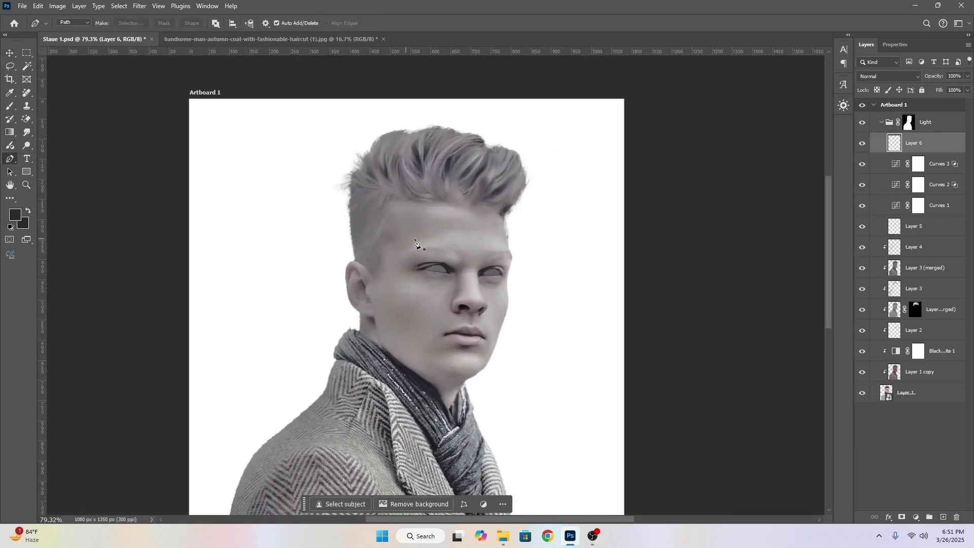
pyautogui.scroll(2, 421, 228)
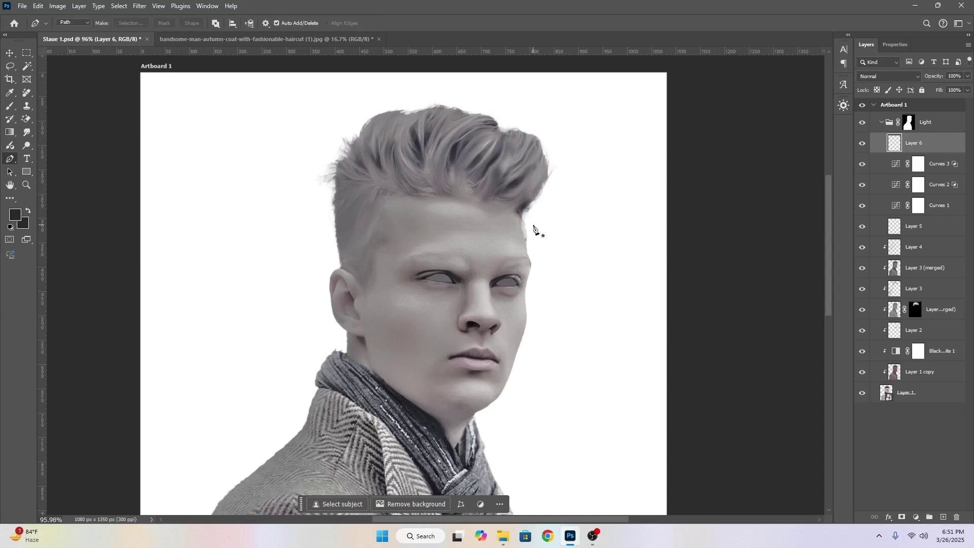
pyautogui.moveTo(531, 227); pyautogui.dragTo(529, 225)
pyautogui.moveTo(392, 198); pyautogui.dragTo(307, 208)
pyautogui.moveTo(373, 320); pyautogui.dragTo(373, 318)
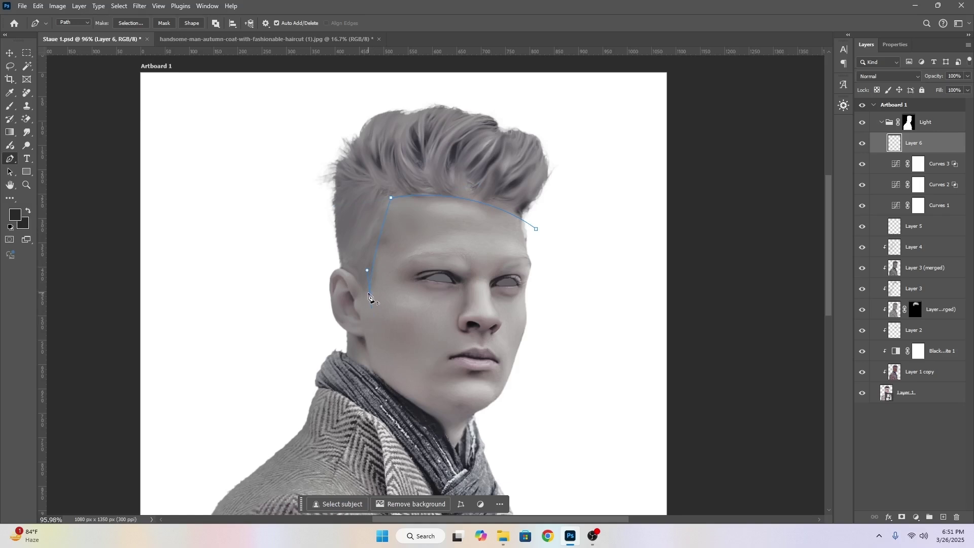
pyautogui.moveTo(332, 265); pyautogui.dragTo(318, 263)
pyautogui.click(278, 129)
pyautogui.click(384, 86)
pyautogui.click(594, 93)
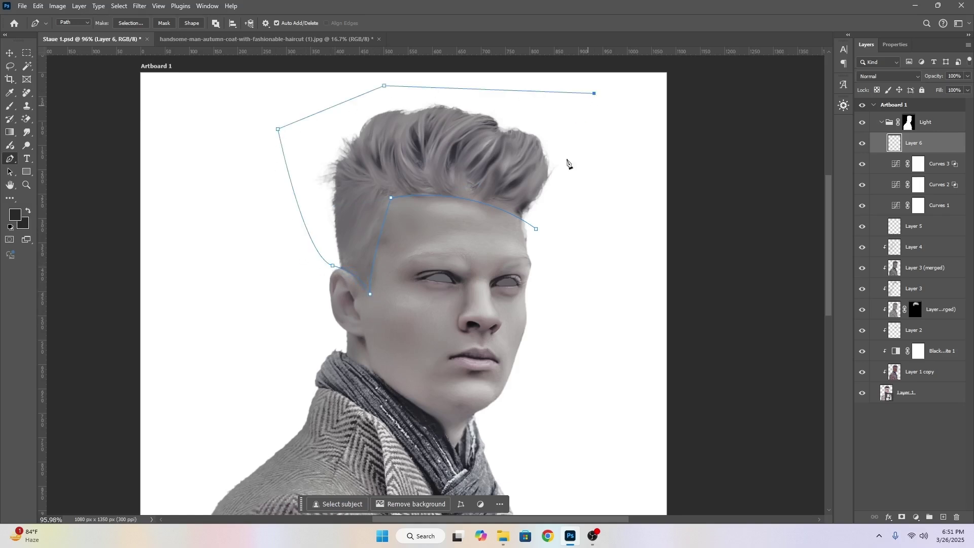
pyautogui.click(569, 191)
pyautogui.click(536, 229)
# Convert the hair path into a new anti-aliased selection with a 1-pixel feather radius.
pyautogui.rightClick(535, 189)
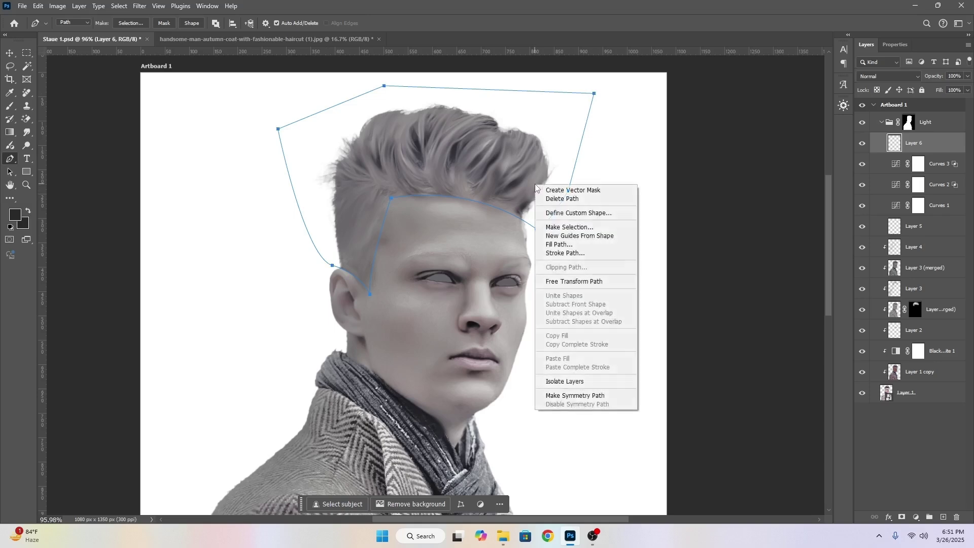
pyautogui.click(562, 229)
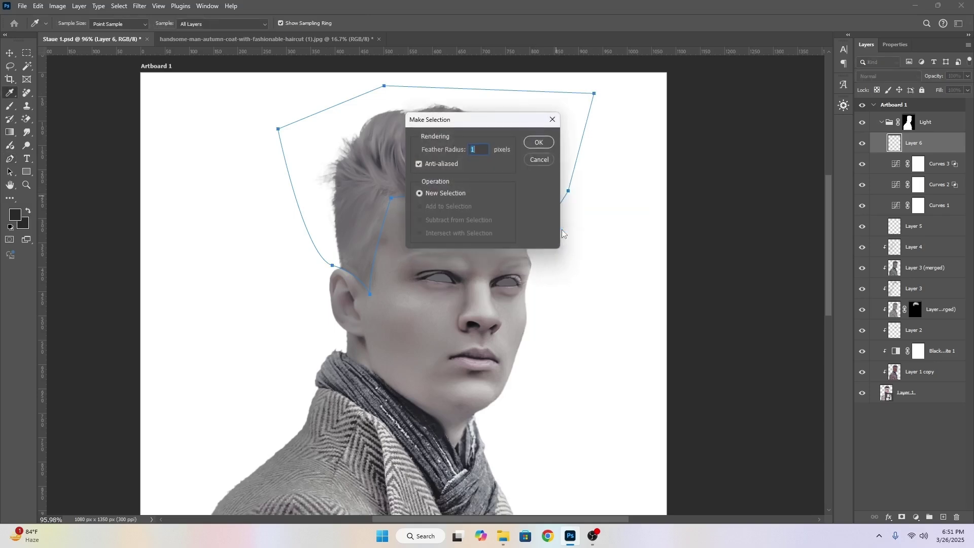
pyautogui.click(527, 144)
# Brush soft dark grey shading along the hairline and temple inside the selection at 26% flow on Layer 6, and deselect.
pyautogui.scroll(2, 353, 192)
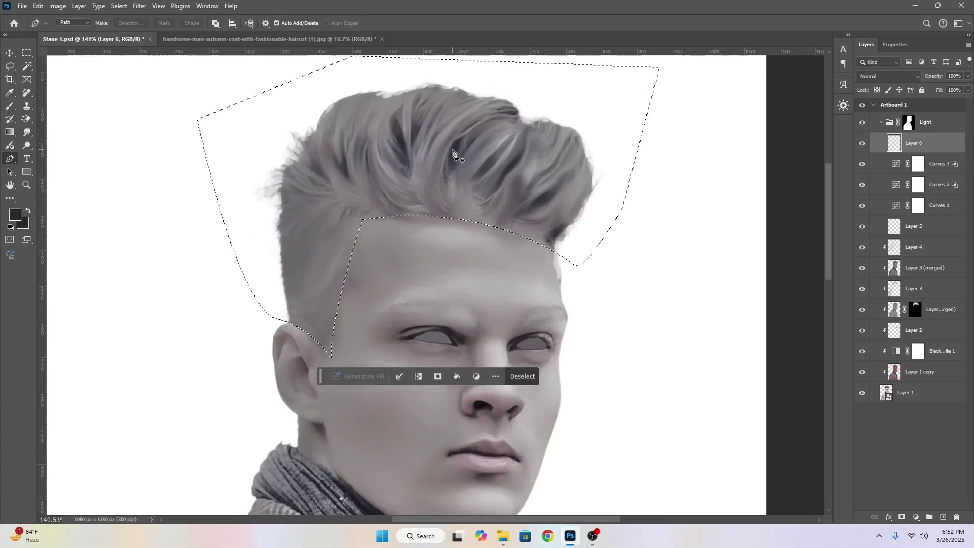
pyautogui.click(10, 105)
pyautogui.click(12, 218)
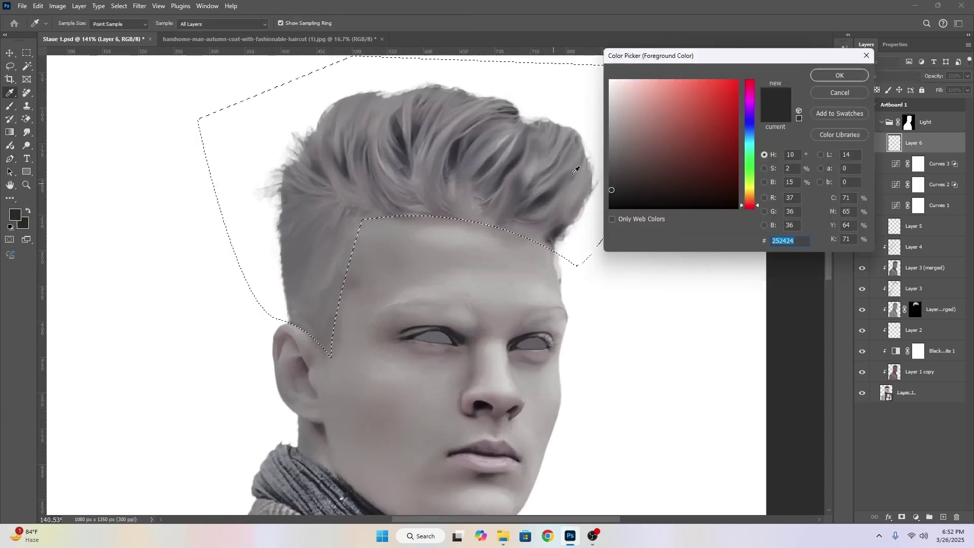
pyautogui.click(823, 77)
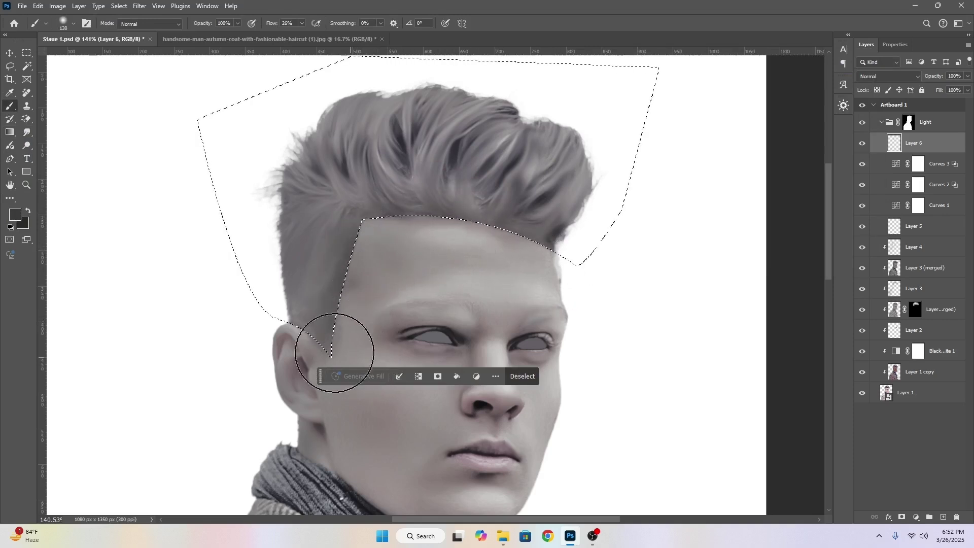
pyautogui.moveTo(288, 344); pyautogui.dragTo(266, 343)
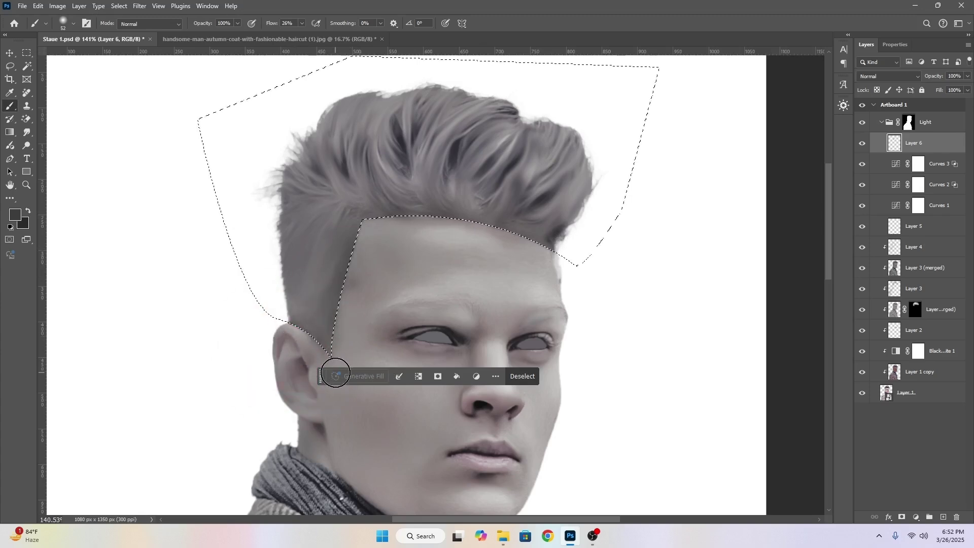
pyautogui.hotkey('ctrl', 'd')
# Smudge the hard edge of the painted shading from the temple down to the ear at 20% strength.
pyautogui.scroll(-3, 560, 228)
pyautogui.scroll(-1, 560, 228)
pyautogui.scroll(5, 474, 245)
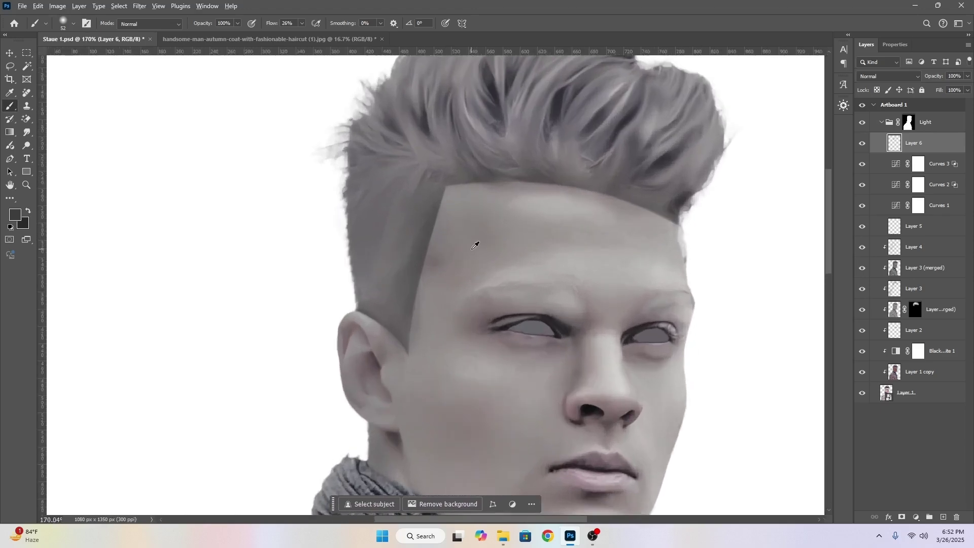
pyautogui.scroll(2, 474, 244)
pyautogui.rightClick(27, 132)
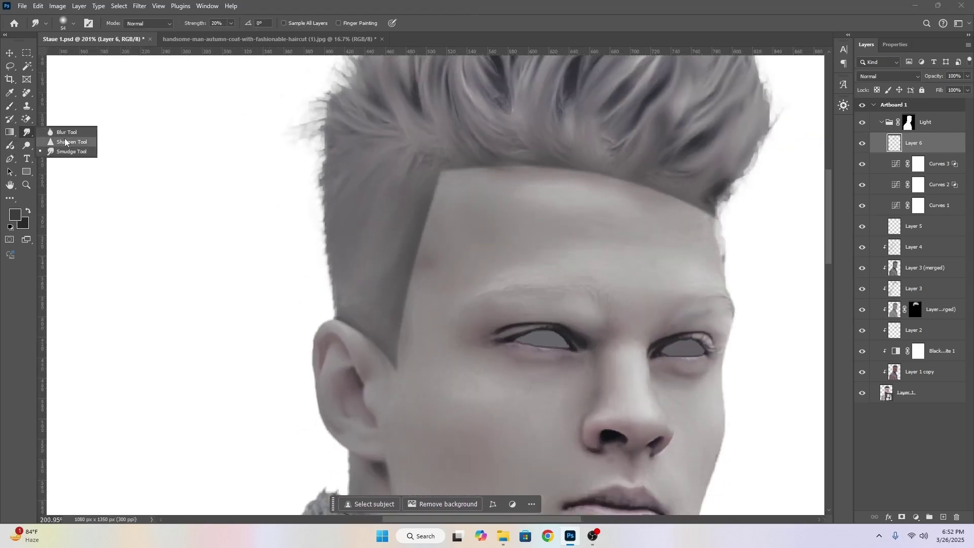
pyautogui.click(66, 150)
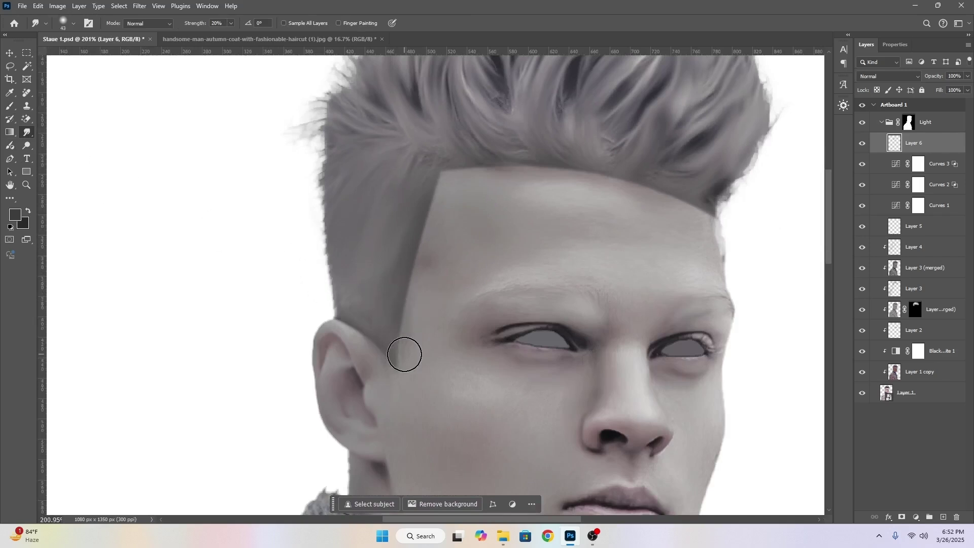
pyautogui.moveTo(432, 195)
pyautogui.mouseDown()
pyautogui.moveTo(400, 291)
pyautogui.moveTo(395, 367)
pyautogui.moveTo(366, 344)
pyautogui.moveTo(393, 368)
pyautogui.moveTo(367, 335)
pyautogui.mouseUp()
# Blend the shading's edge along the forehead hairline, around the temple corner and down the sideburn with the Smudge tool.
pyautogui.scroll(3, 366, 343)
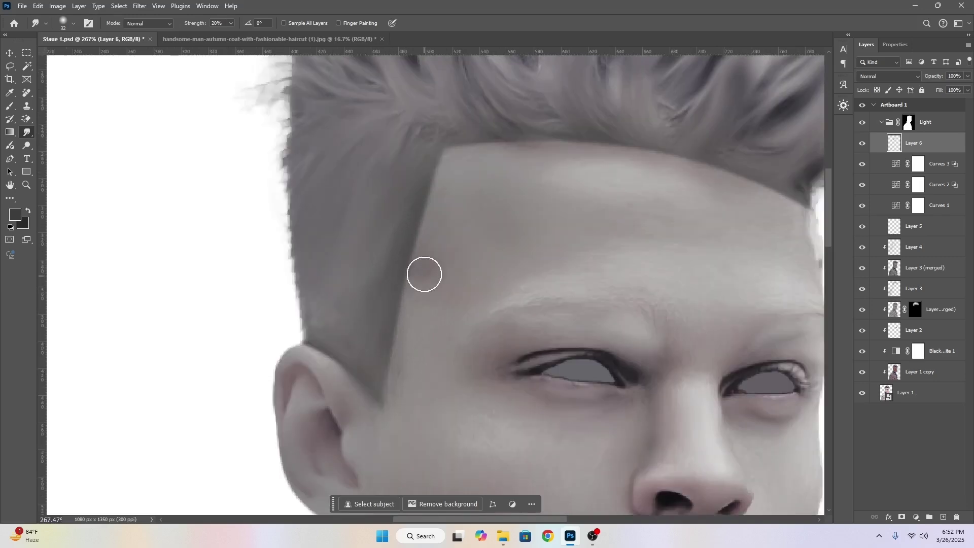
pyautogui.scroll(-3, 424, 274)
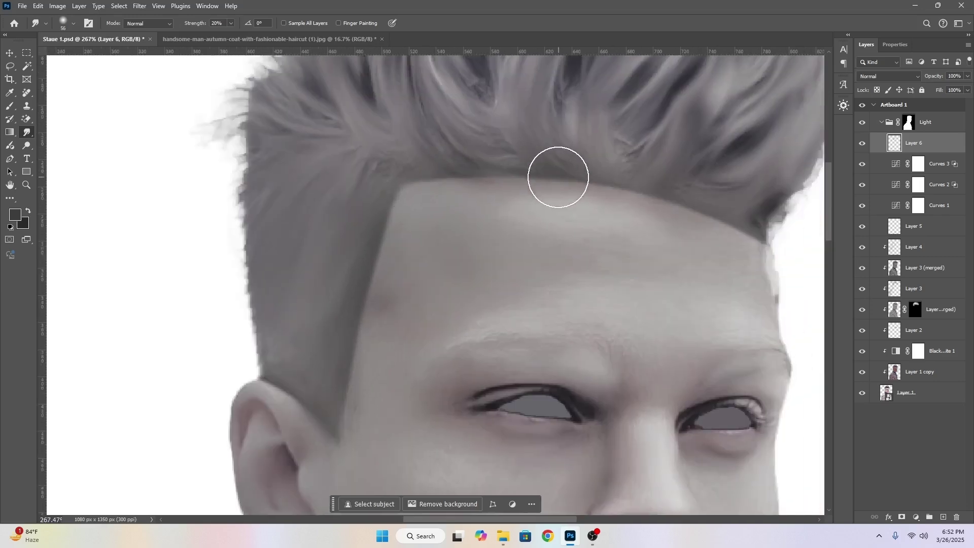
pyautogui.scroll(-1, 609, 236)
pyautogui.scroll(-2, 440, 288)
pyautogui.scroll(-3, 439, 288)
pyautogui.scroll(8, 482, 248)
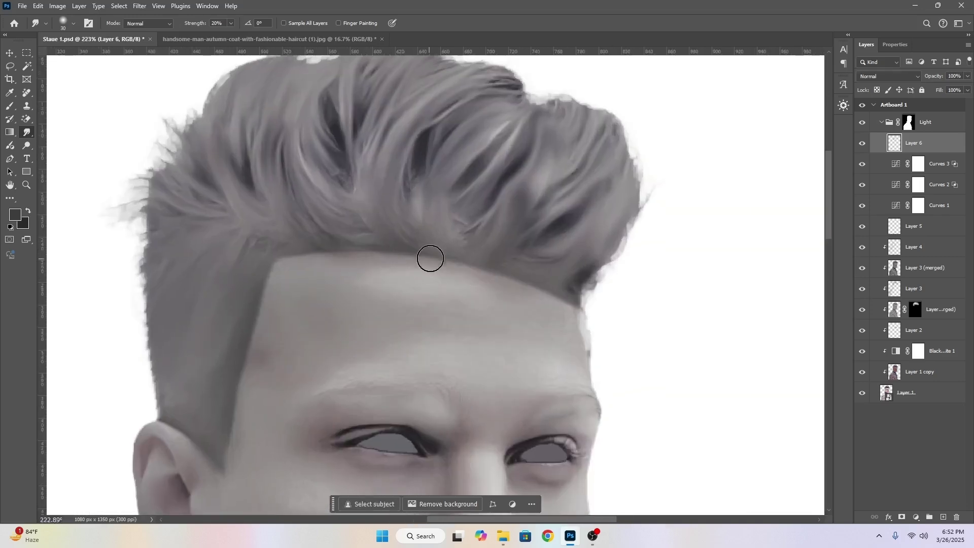
pyautogui.moveTo(265, 283); pyautogui.dragTo(285, 253)
pyautogui.moveTo(280, 299); pyautogui.dragTo(250, 425)
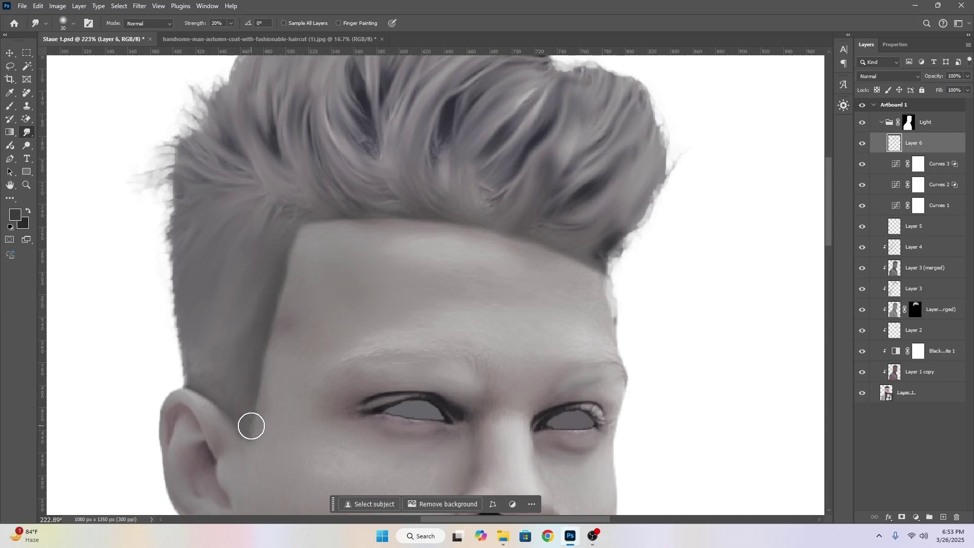
# Soften the temple edge further with a larger smudge brush, and review the whole portrait with nothing selected.
pyautogui.scroll(-3, 385, 284)
pyautogui.press(']')
pyautogui.press(']')
pyautogui.press(']')
pyautogui.press(']')
pyautogui.moveTo(406, 224); pyautogui.dragTo(384, 309)
pyautogui.scroll(-5, 457, 203)
pyautogui.press('v')
pyautogui.click(599, 167)
pyautogui.scroll(2, 521, 161)
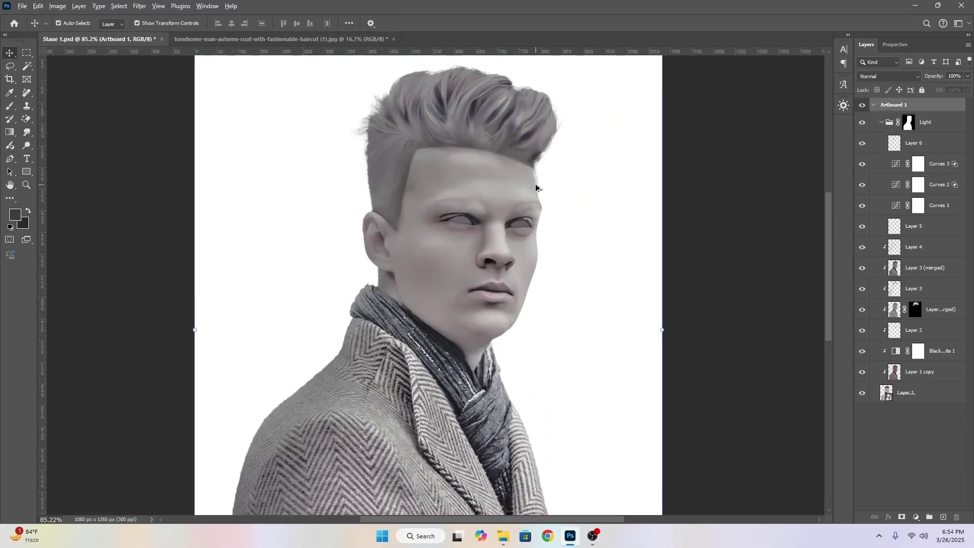
pyautogui.scroll(1, 558, 203)
pyautogui.click(735, 243)
pyautogui.scroll(-2, 529, 235)
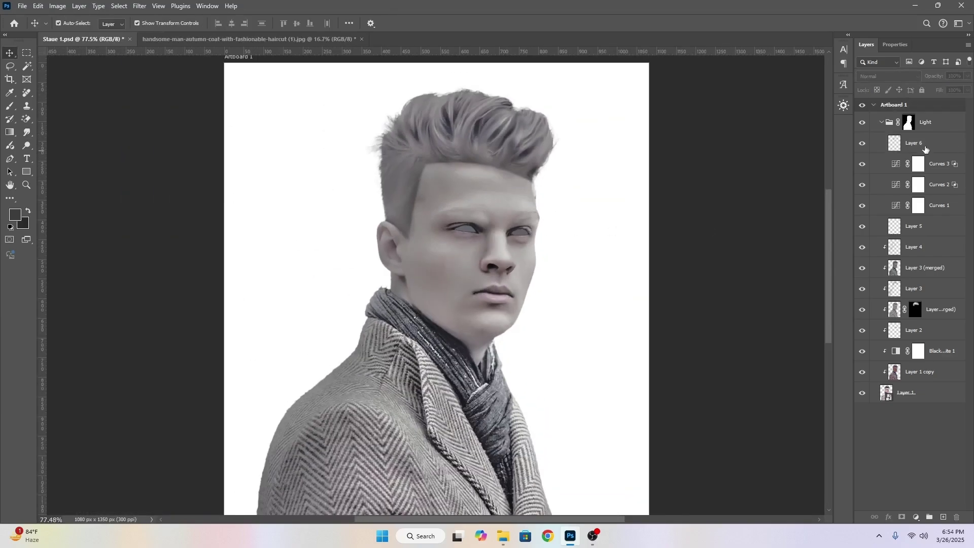
# Add a Curves adjustment above Layer 6 and brighten the midtones from input 122 to output 161.
pyautogui.click(924, 148)
pyautogui.click(918, 518)
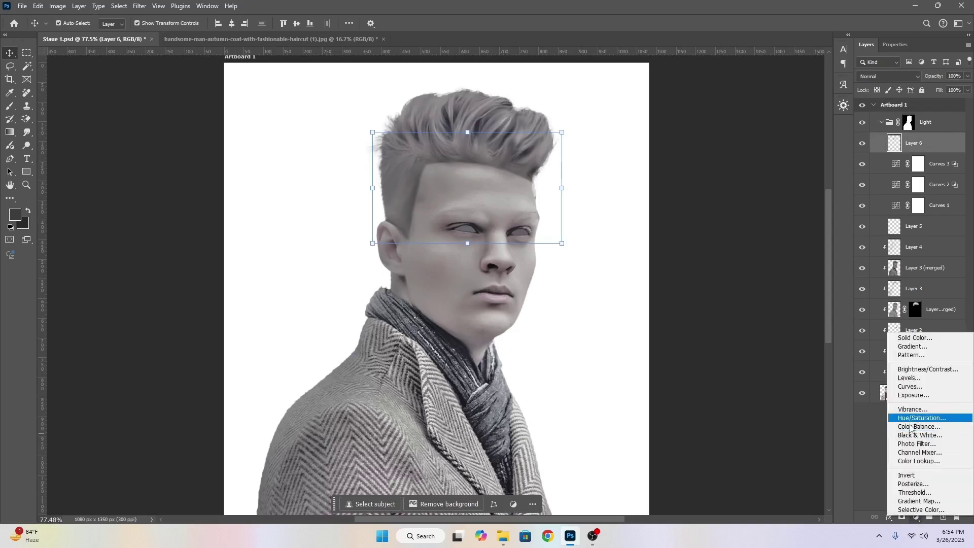
pyautogui.click(911, 388)
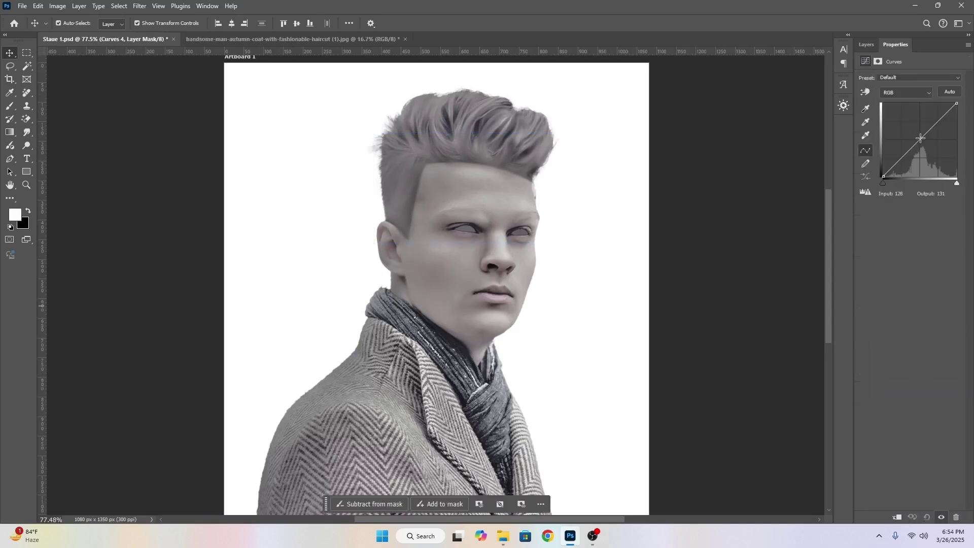
pyautogui.moveTo(921, 138); pyautogui.dragTo(918, 130)
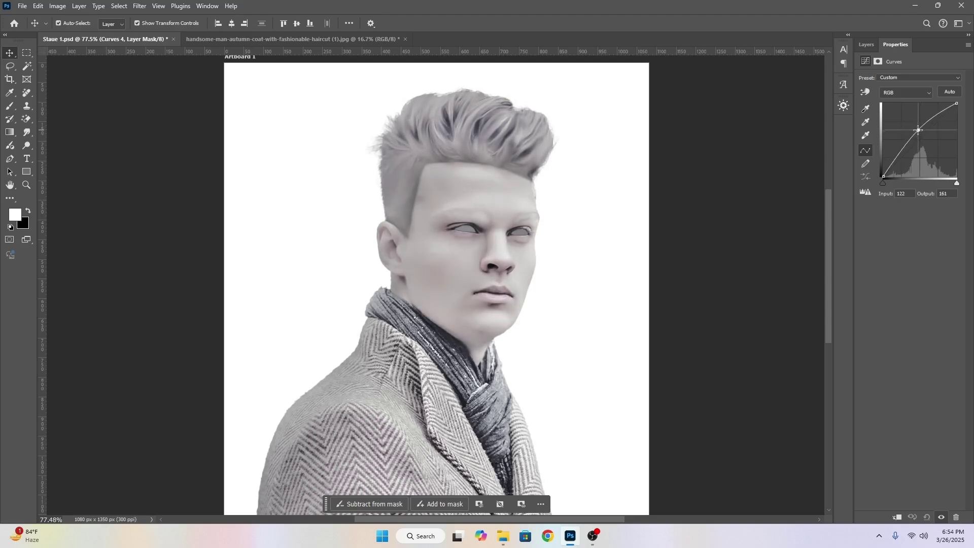
pyautogui.click(864, 42)
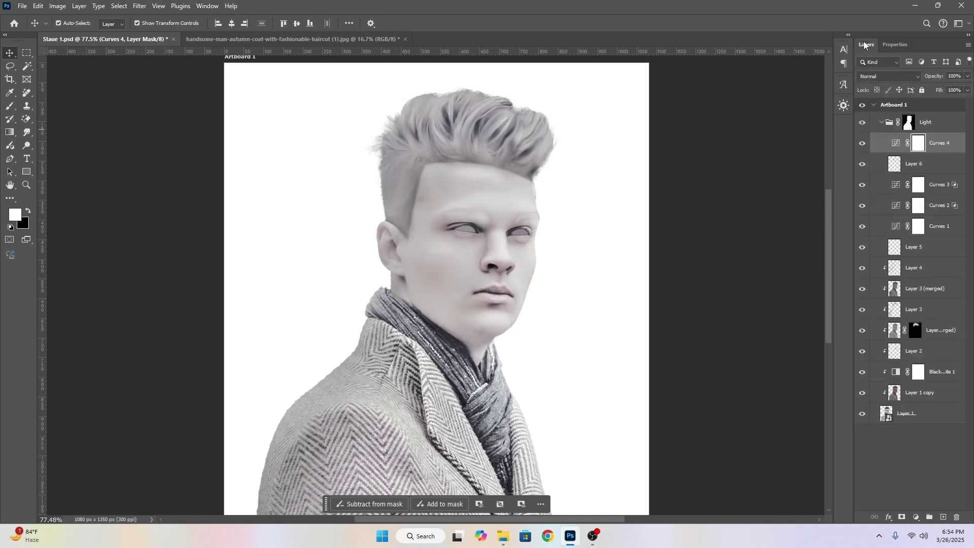
# Add a #515151 Solid Color fill layer and place it beneath the cutout portrait layer as the background.
pyautogui.scroll(-3, 623, 214)
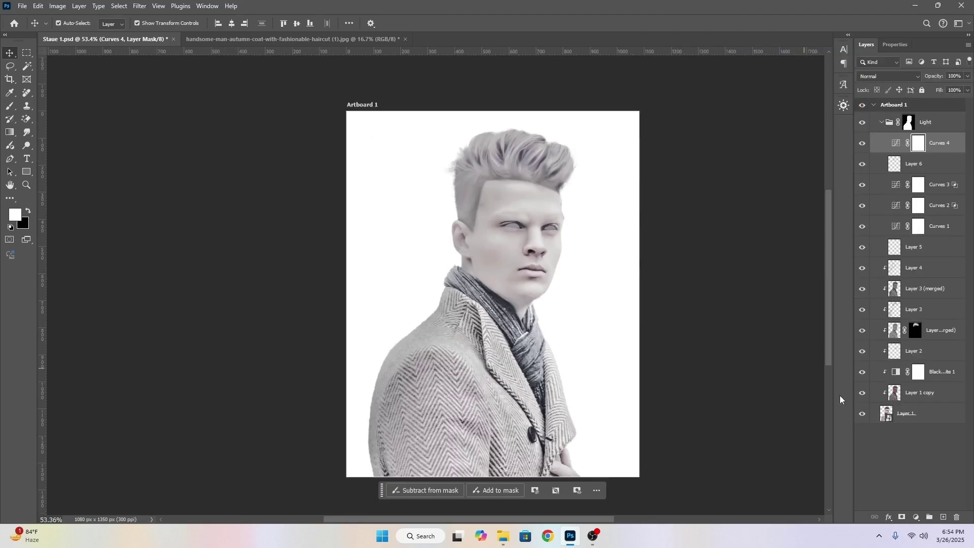
pyautogui.click(905, 418)
pyautogui.click(916, 517)
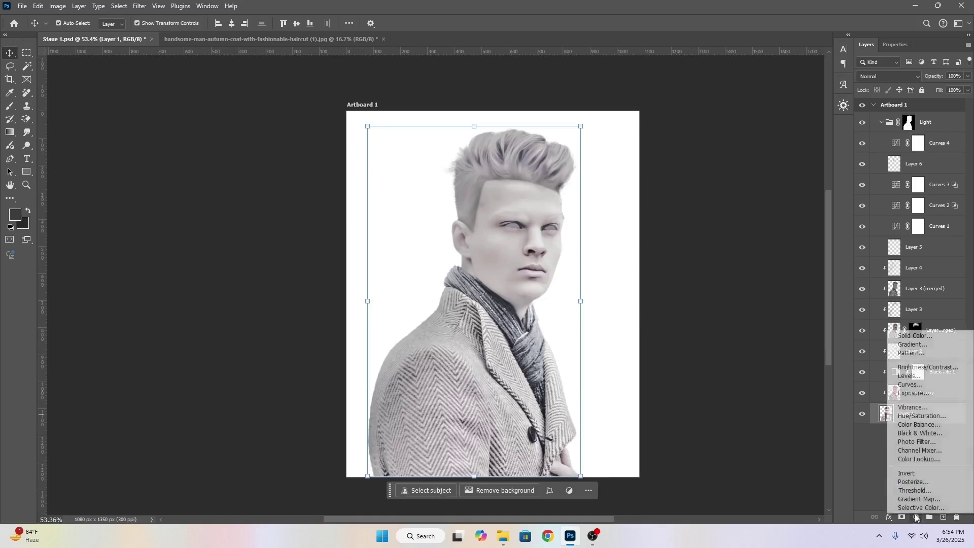
pyautogui.click(908, 338)
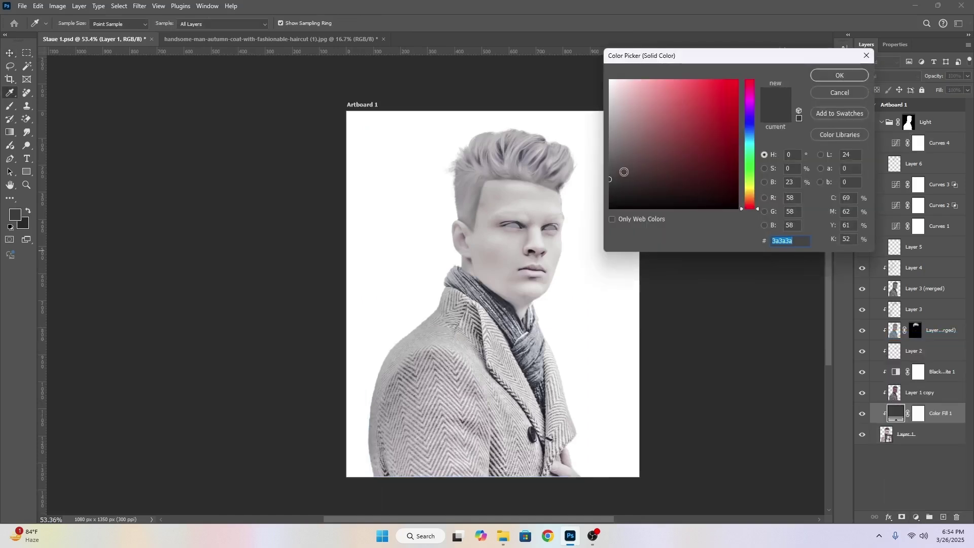
pyautogui.moveTo(624, 172); pyautogui.dragTo(608, 168)
pyautogui.click(819, 80)
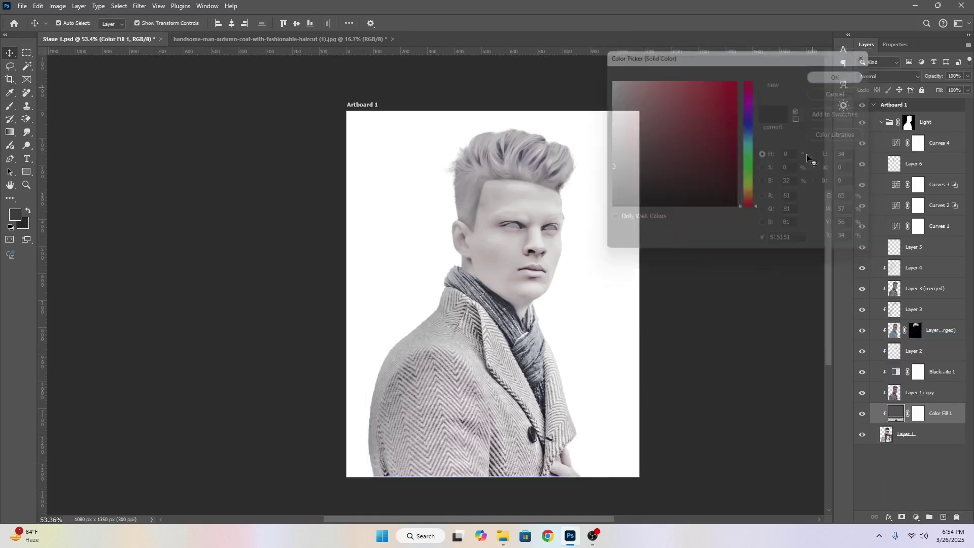
pyautogui.moveTo(931, 419); pyautogui.dragTo(929, 438)
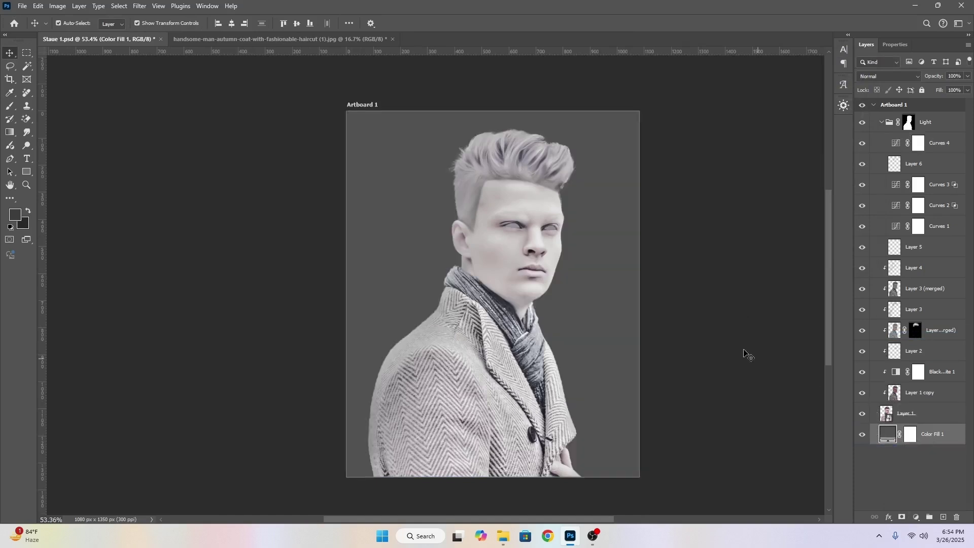
# Compare the background fill on and off, and lighten its colour to #6f6f6f.
pyautogui.scroll(1, 714, 309)
pyautogui.click(864, 435)
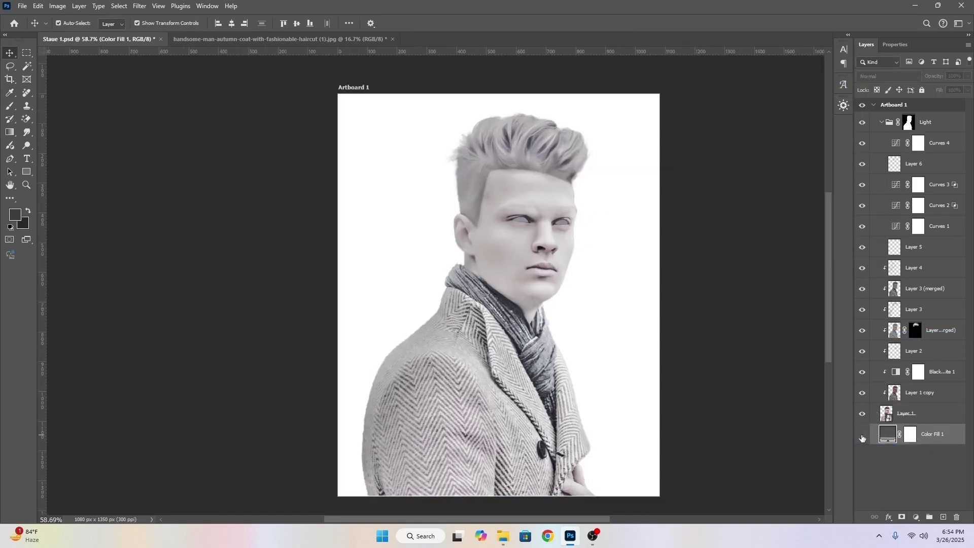
pyautogui.click(863, 436)
pyautogui.doubleClick(887, 435)
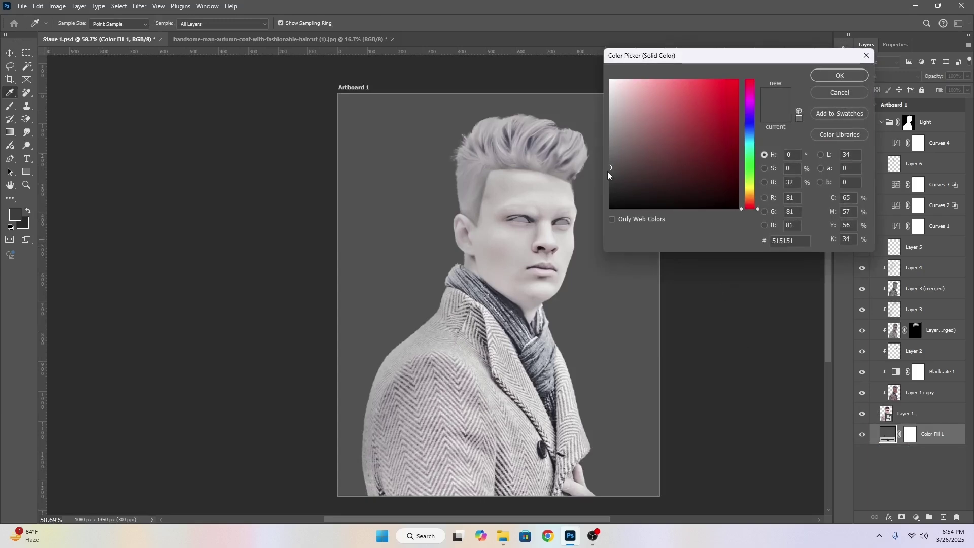
pyautogui.click(610, 176)
pyautogui.moveTo(610, 178); pyautogui.dragTo(604, 152)
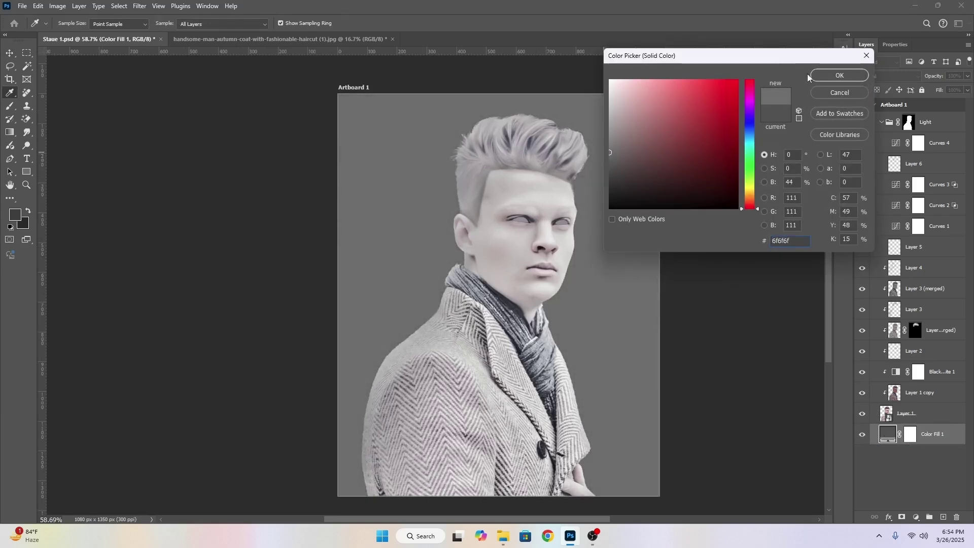
pyautogui.click(838, 75)
# Compare the portrait with and without the Curves 4 brightening at several magnifications.
pyautogui.click(862, 143)
pyautogui.click(863, 144)
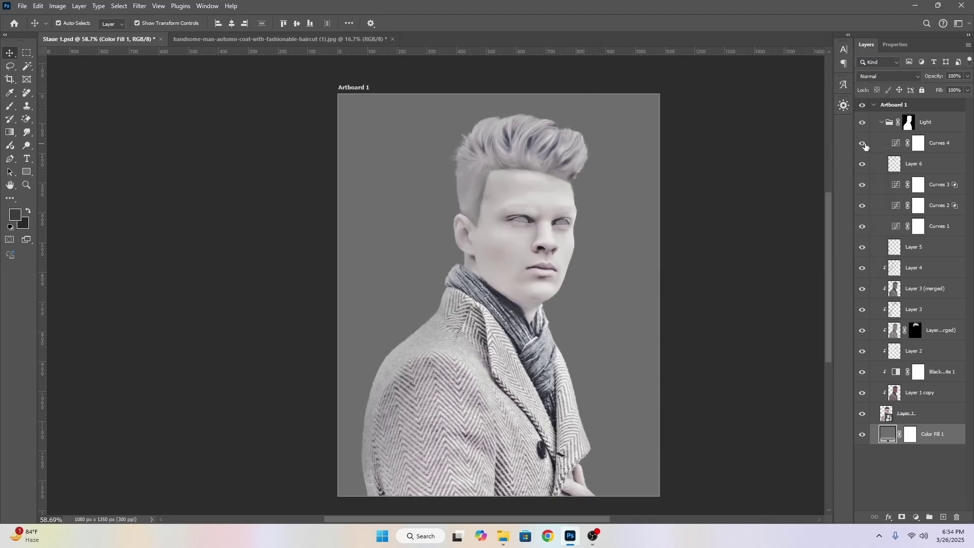
pyautogui.click(863, 144)
pyautogui.scroll(3, 586, 198)
pyautogui.scroll(-6, 525, 230)
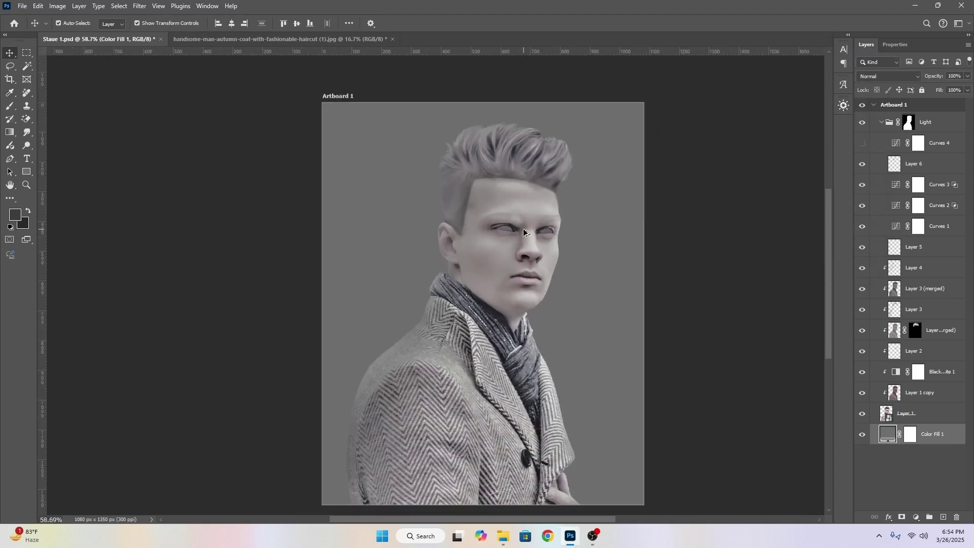
pyautogui.scroll(6, 554, 201)
pyautogui.click(862, 143)
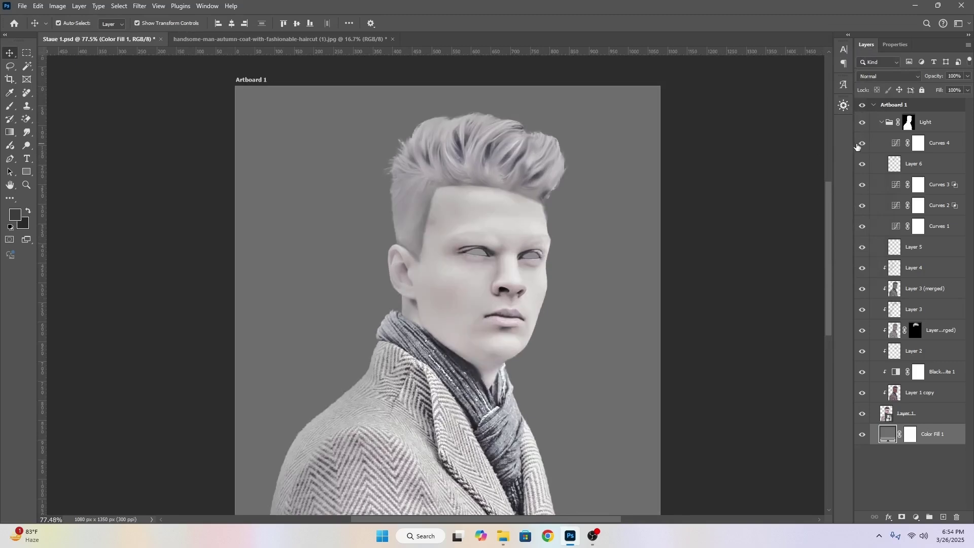
# Invert the Curves 4 mask to black and prepare a white brush at 100% flow.
pyautogui.click(918, 145)
pyautogui.hotkey('ctrl', 'i')
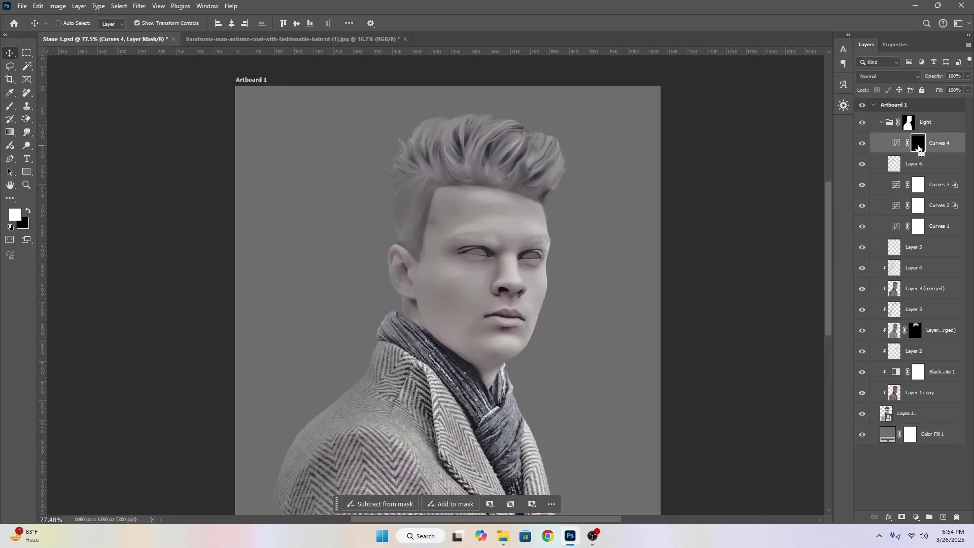
pyautogui.press('b')
pyautogui.scroll(5, 543, 191)
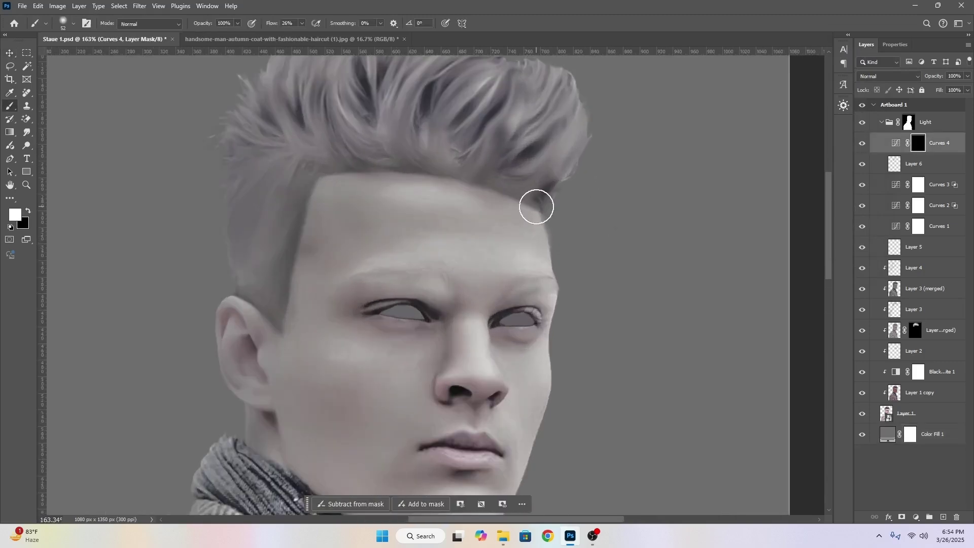
pyautogui.click(302, 24)
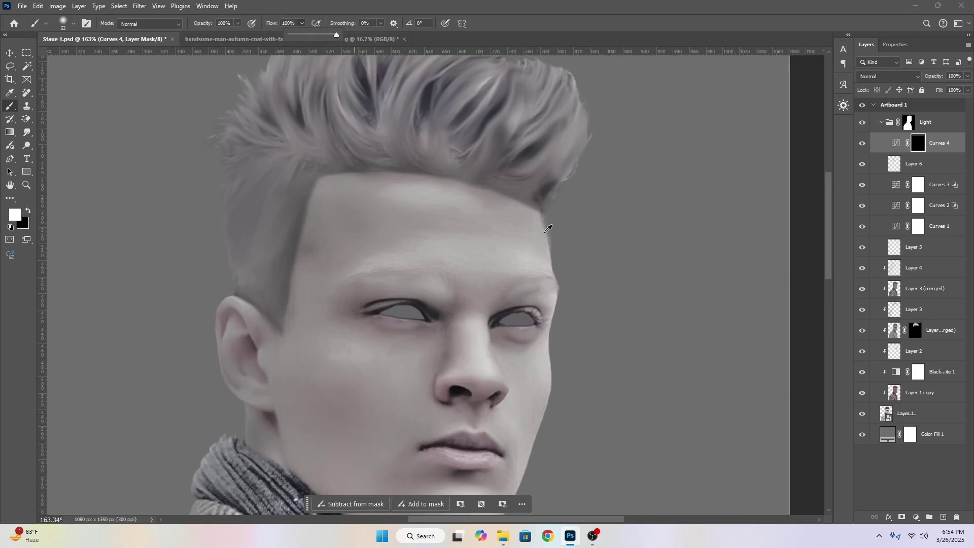
# Paint white on the Curves 4 mask along the hair's right outer edge to create a rim light.
pyautogui.moveTo(548, 226); pyautogui.dragTo(534, 226)
pyautogui.scroll(4, 536, 226)
pyautogui.moveTo(586, 171); pyautogui.dragTo(520, 316)
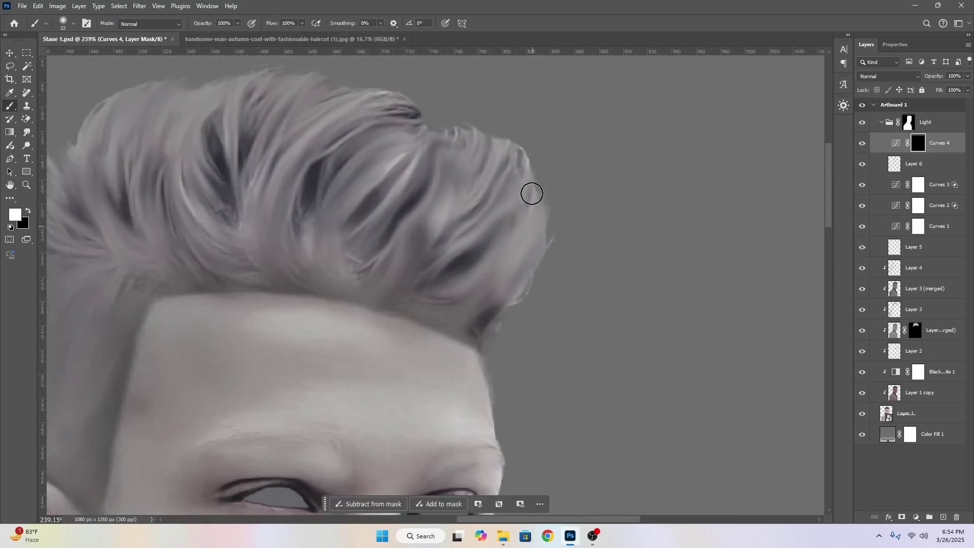
pyautogui.moveTo(531, 185); pyautogui.dragTo(527, 185)
pyautogui.moveTo(501, 152); pyautogui.dragTo(489, 190)
pyautogui.moveTo(382, 124)
pyautogui.mouseDown()
pyautogui.moveTo(418, 154)
pyautogui.moveTo(418, 168)
pyautogui.moveTo(483, 169)
pyautogui.moveTo(455, 168)
pyautogui.moveTo(513, 194)
pyautogui.moveTo(529, 210)
pyautogui.moveTo(541, 272)
pyautogui.mouseUp()
pyautogui.scroll(-3, 526, 235)
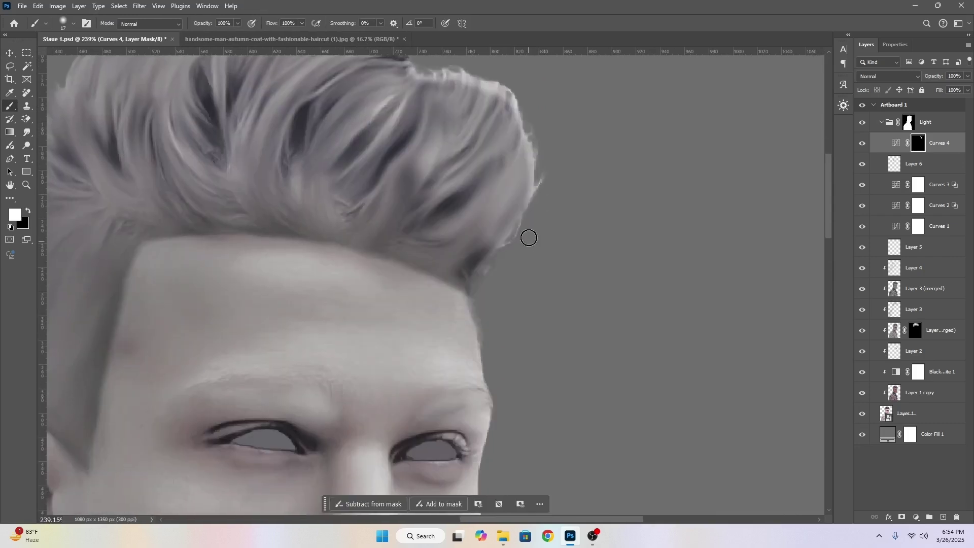
# Extend the rim light on the Curves 4 mask from the fringe down the forehead, brow and cheek edge.
pyautogui.moveTo(526, 235)
pyautogui.mouseDown()
pyautogui.moveTo(522, 222)
pyautogui.moveTo(474, 300)
pyautogui.mouseUp()
pyautogui.scroll(-3, 472, 224)
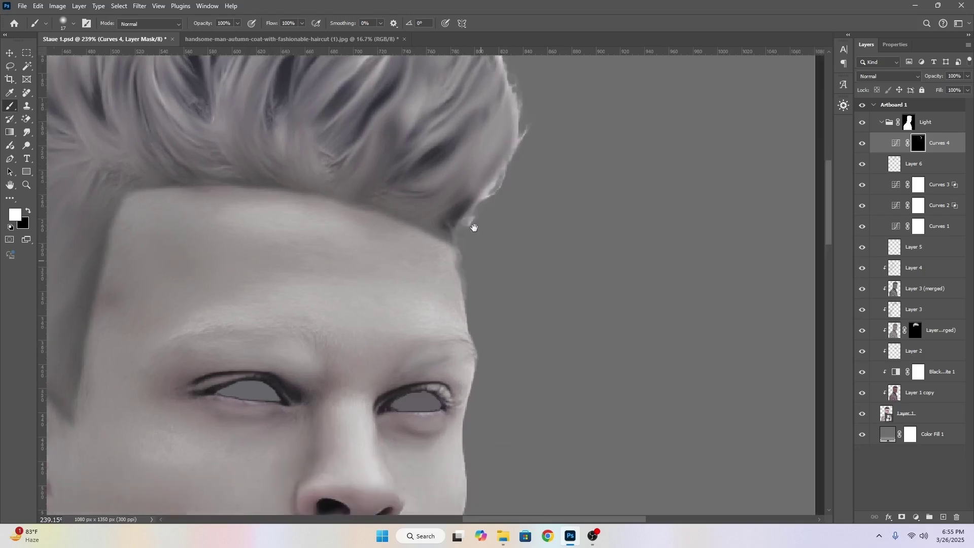
pyautogui.moveTo(452, 211); pyautogui.dragTo(469, 300)
pyautogui.scroll(-2, 468, 299)
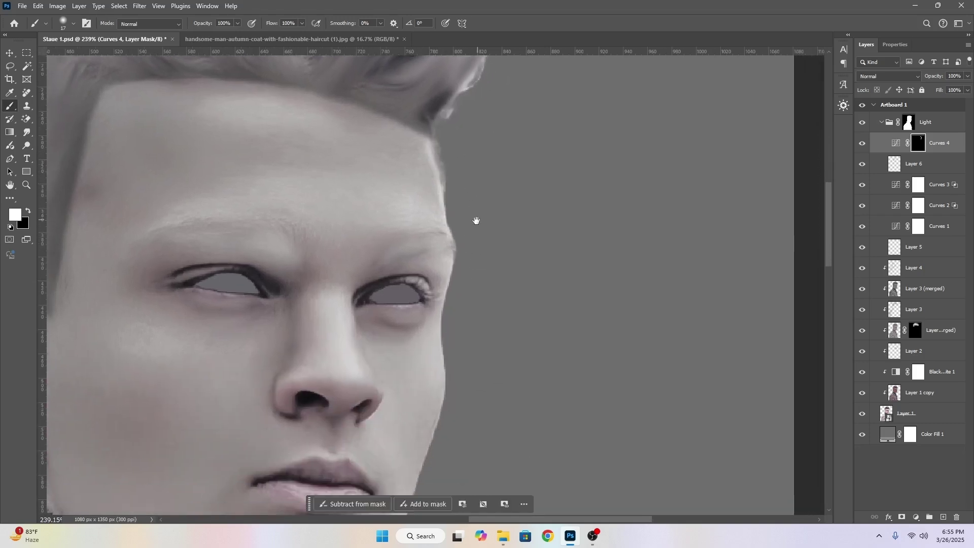
pyautogui.moveTo(455, 228)
pyautogui.mouseDown()
pyautogui.moveTo(460, 297)
pyautogui.moveTo(456, 285)
pyautogui.moveTo(446, 311)
pyautogui.mouseUp()
pyautogui.moveTo(446, 311); pyautogui.dragTo(446, 203)
pyautogui.moveTo(442, 209)
pyautogui.mouseDown()
pyautogui.moveTo(441, 298)
pyautogui.moveTo(485, 185)
pyautogui.mouseUp()
pyautogui.moveTo(458, 245)
pyautogui.mouseDown()
pyautogui.moveTo(407, 365)
pyautogui.moveTo(441, 244)
pyautogui.mouseUp()
pyautogui.scroll(-3, 411, 329)
# Paint the rim light along the right edges of the scarf and coat on the Curves 4 mask.
pyautogui.moveTo(412, 328); pyautogui.dragTo(369, 141)
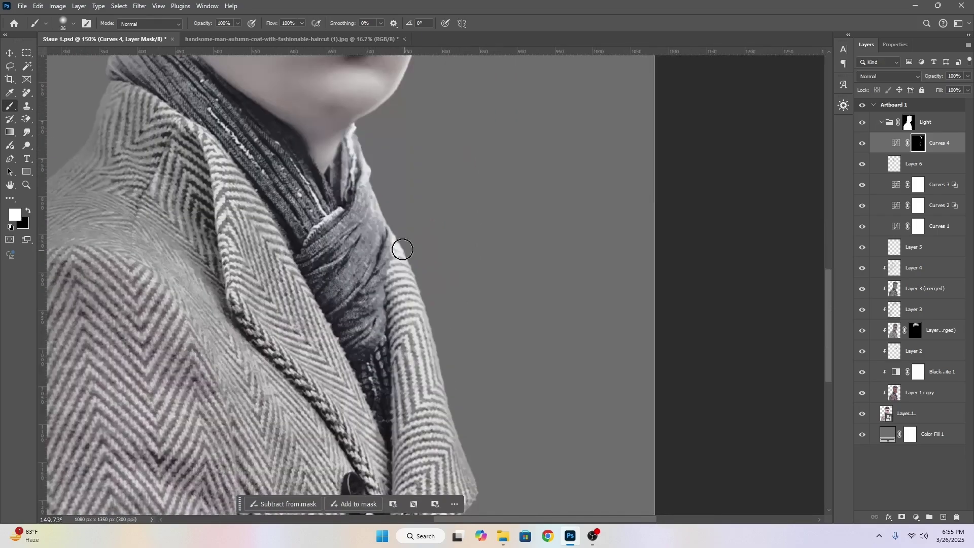
pyautogui.moveTo(434, 363); pyautogui.dragTo(417, 243)
pyautogui.moveTo(419, 249)
pyautogui.mouseDown()
pyautogui.moveTo(463, 372)
pyautogui.moveTo(461, 256)
pyautogui.mouseUp()
pyautogui.scroll(3, 462, 372)
pyautogui.moveTo(460, 257); pyautogui.dragTo(421, 291)
pyautogui.moveTo(431, 330); pyautogui.dragTo(481, 434)
pyautogui.press('[')
pyautogui.press('[')
pyautogui.press('[')
pyautogui.press('[')
pyautogui.press('[')
pyautogui.press('[')
pyautogui.press('[')
pyautogui.press('[')
pyautogui.press('[')
pyautogui.press('[')
pyautogui.press('[')
pyautogui.press('[')
pyautogui.scroll(-6, 400, 381)
pyautogui.moveTo(387, 136); pyautogui.dragTo(431, 211)
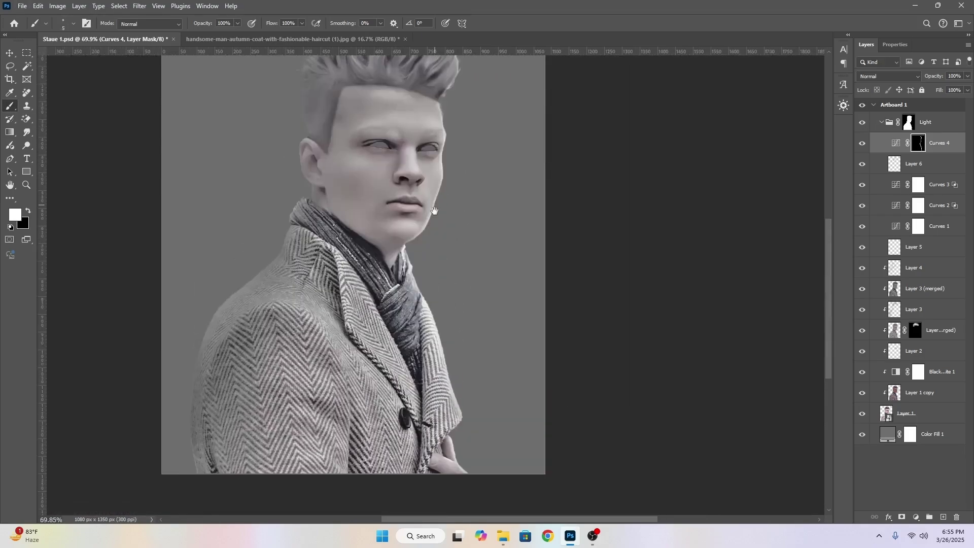
# Paint a thin highlight along the nose's right edge from the inner eye to the nostril, undoing the last stroke.
pyautogui.scroll(5, 430, 211)
pyautogui.press(']')
pyautogui.press(']')
pyautogui.press(']')
pyautogui.press(']')
pyautogui.press(']')
pyautogui.moveTo(409, 268); pyautogui.dragTo(435, 342)
pyautogui.scroll(5, 435, 339)
pyautogui.scroll(-2, 434, 340)
pyautogui.press('[')
pyautogui.press('[')
pyautogui.press('[')
pyautogui.press('[')
pyautogui.press('[')
pyautogui.moveTo(388, 192)
pyautogui.mouseDown()
pyautogui.moveTo(403, 268)
pyautogui.moveTo(424, 296)
pyautogui.mouseUp()
pyautogui.moveTo(423, 294)
pyautogui.mouseDown()
pyautogui.moveTo(425, 353)
pyautogui.moveTo(414, 357)
pyautogui.mouseUp()
pyautogui.hotkey('ctrl', 'z')
# Soften the nose highlight around the nostril and near the inner eye with the Smudge tool at 20% strength.
pyautogui.scroll(4, 422, 368)
pyautogui.scroll(-4, 419, 359)
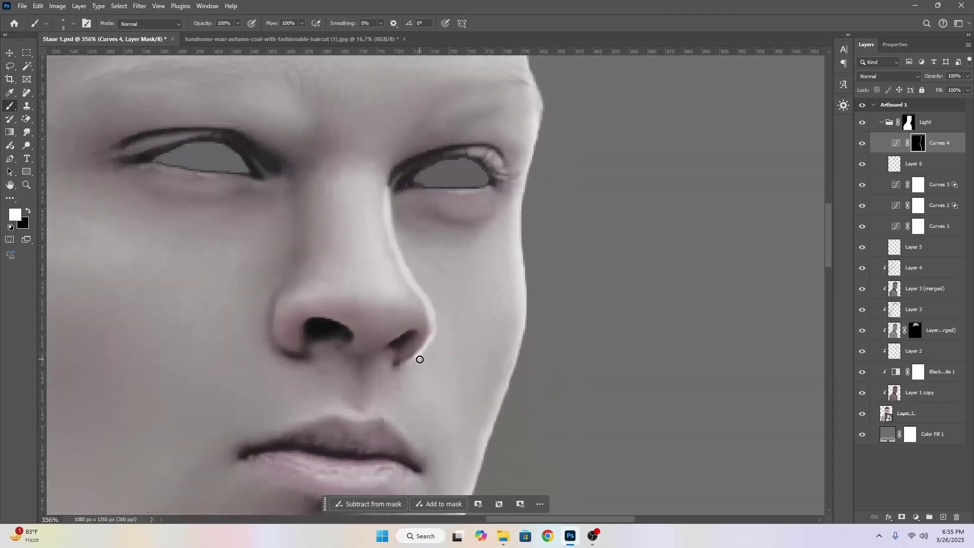
pyautogui.rightClick(27, 133)
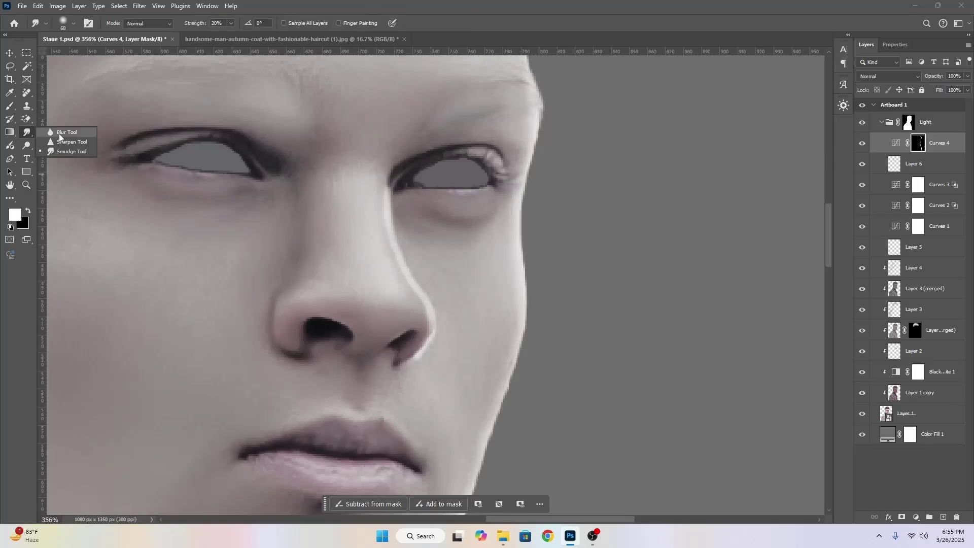
pyautogui.click(66, 152)
pyautogui.moveTo(428, 351)
pyautogui.mouseDown()
pyautogui.moveTo(392, 352)
pyautogui.moveTo(421, 352)
pyautogui.mouseUp()
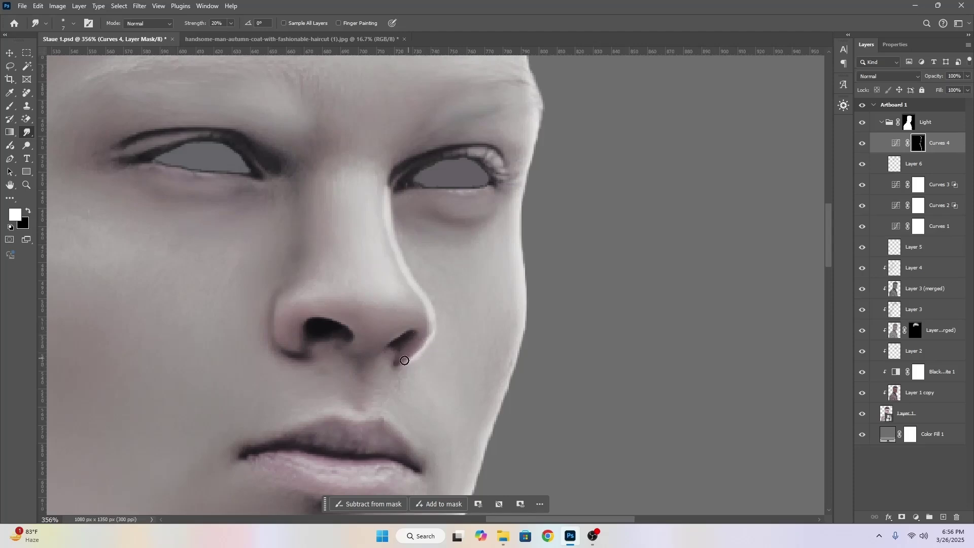
pyautogui.moveTo(394, 192)
pyautogui.mouseDown()
pyautogui.moveTo(388, 171)
pyautogui.moveTo(390, 190)
pyautogui.mouseUp()
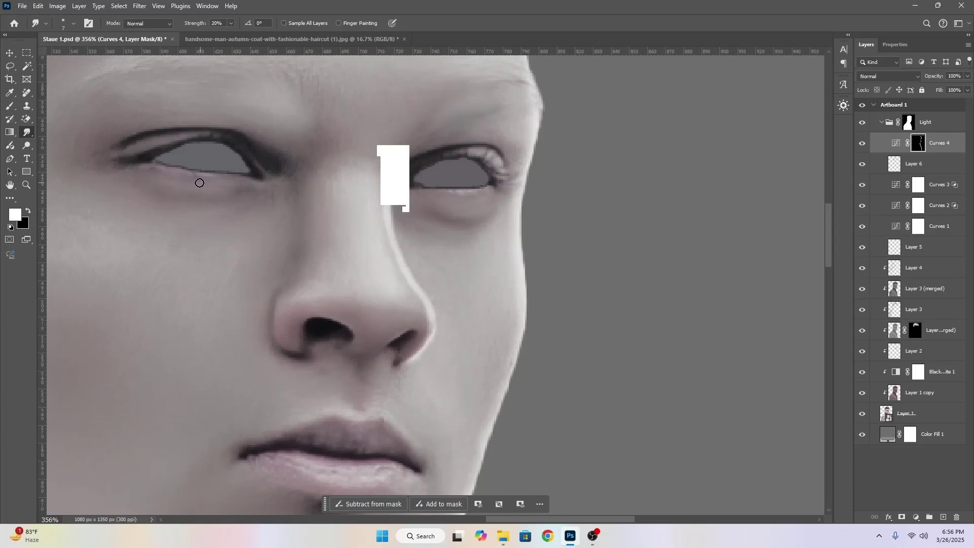
# Paint black on the Curves 4 mask to trim the highlight at the upper nose beside the inner eye.
pyautogui.click(17, 104)
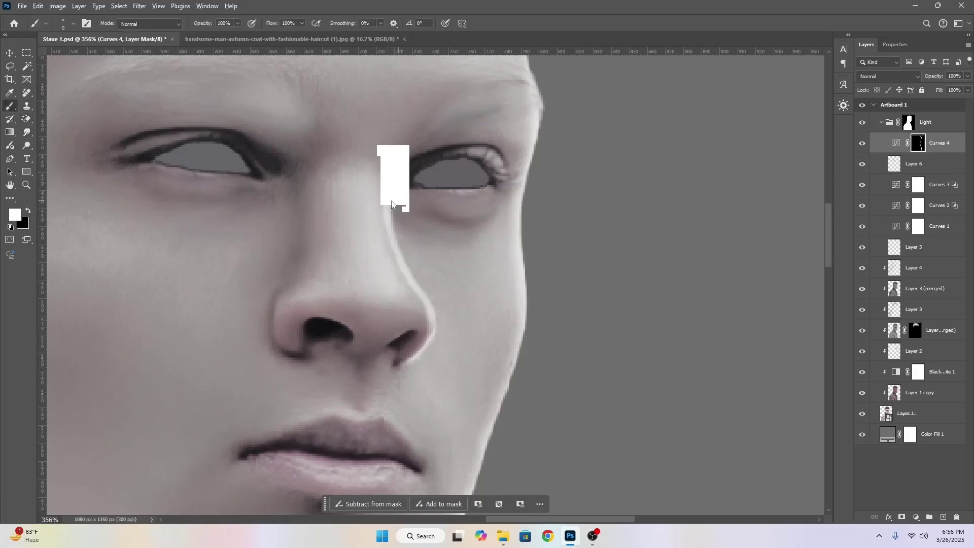
pyautogui.moveTo(388, 205); pyautogui.dragTo(409, 213)
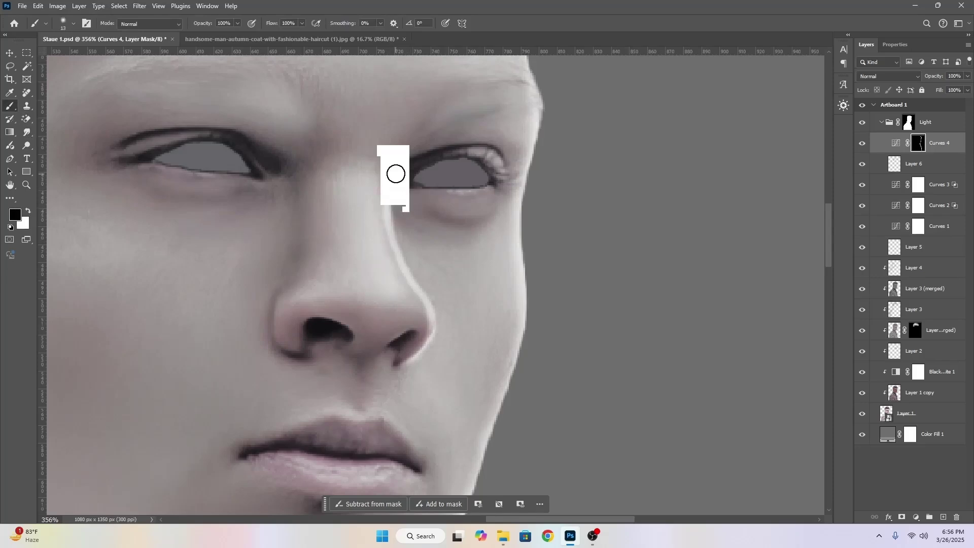
pyautogui.moveTo(395, 173); pyautogui.dragTo(390, 185)
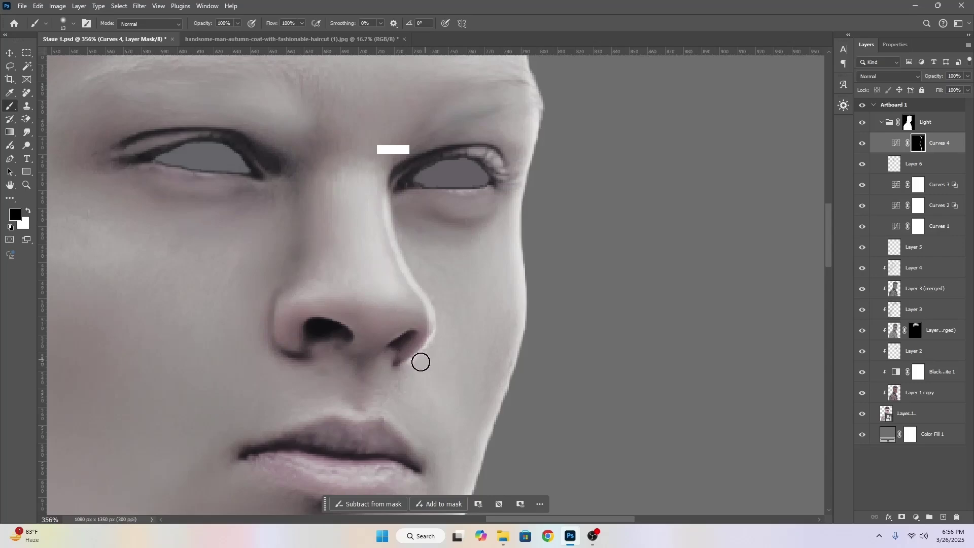
pyautogui.scroll(-5, 469, 324)
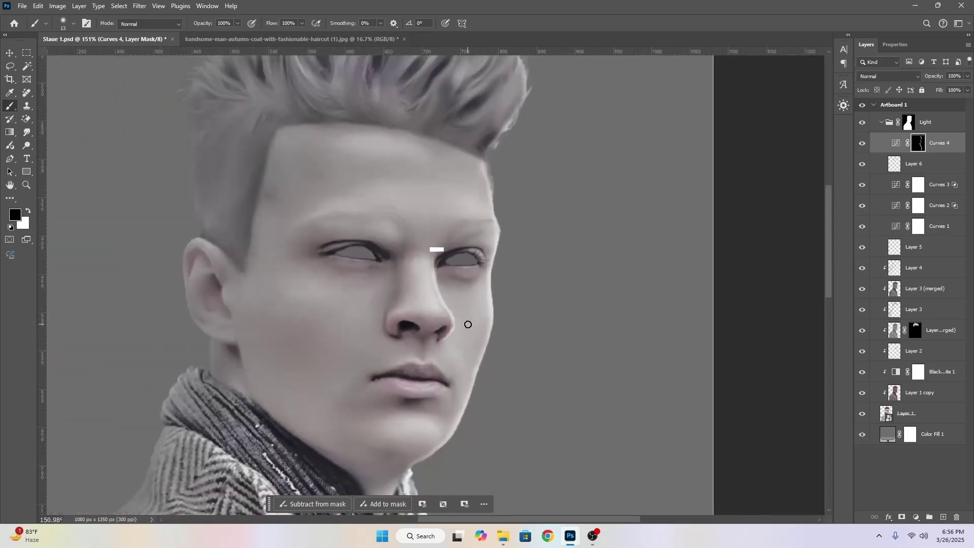
pyautogui.scroll(5, 446, 268)
pyautogui.scroll(2, 436, 263)
pyautogui.moveTo(410, 257); pyautogui.dragTo(414, 255)
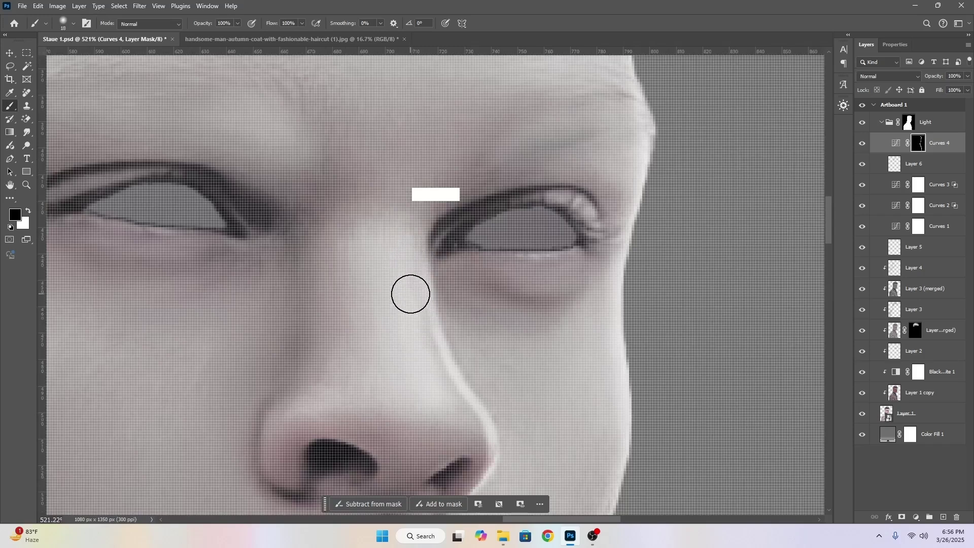
# Fade the inner side of the nose highlight on the Curves 4 mask with a soft black brush at 18% flow.
pyautogui.scroll(-3, 431, 339)
pyautogui.scroll(-4, 449, 343)
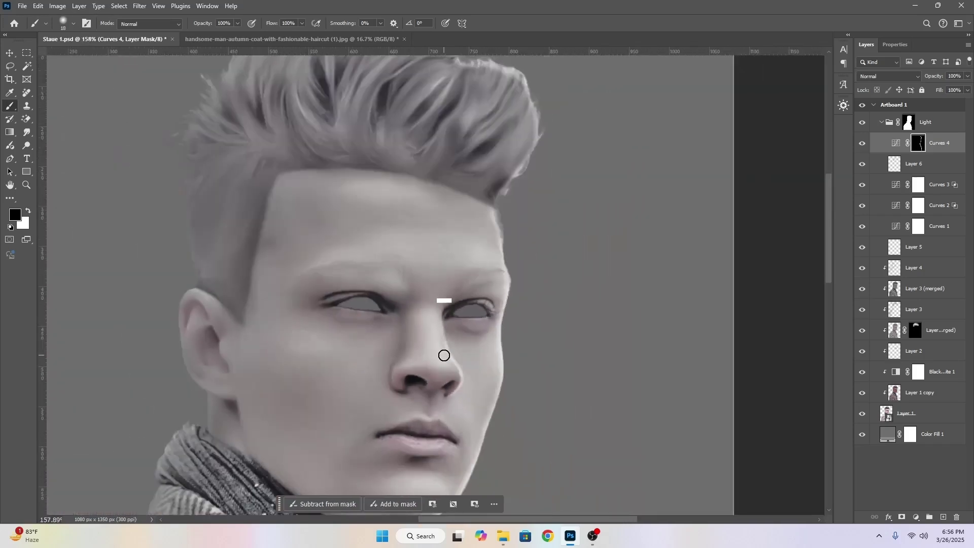
pyautogui.scroll(4, 444, 355)
pyautogui.moveTo(442, 357); pyautogui.dragTo(441, 337)
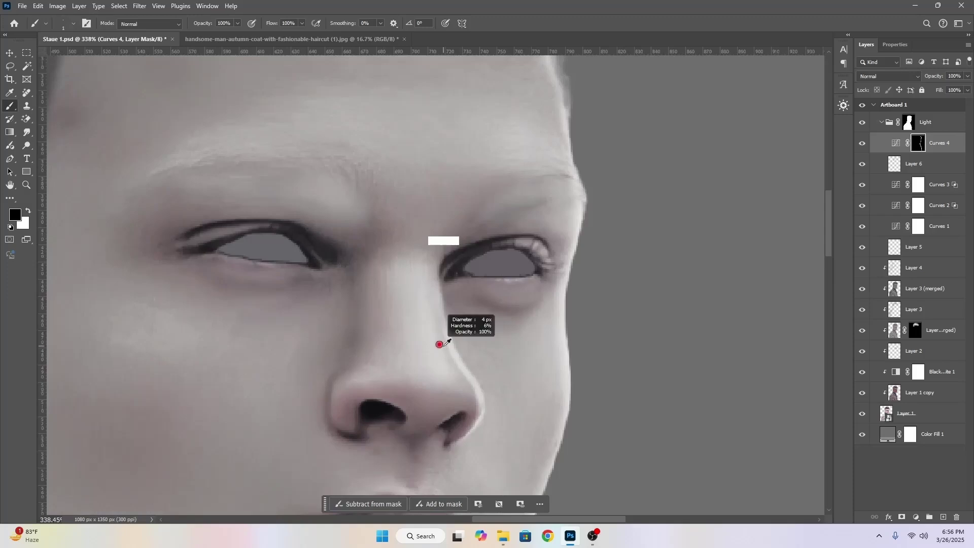
pyautogui.moveTo(454, 374); pyautogui.dragTo(446, 362)
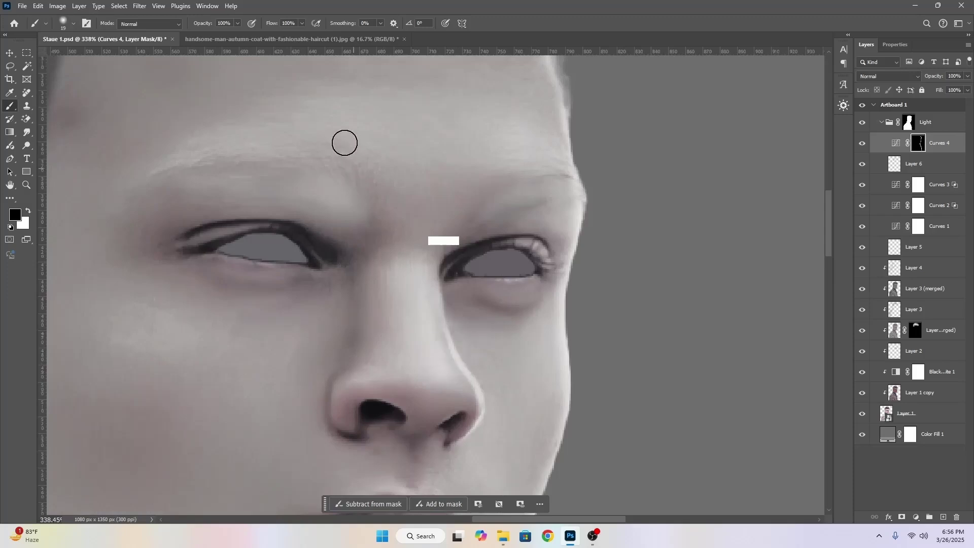
pyautogui.click(303, 24)
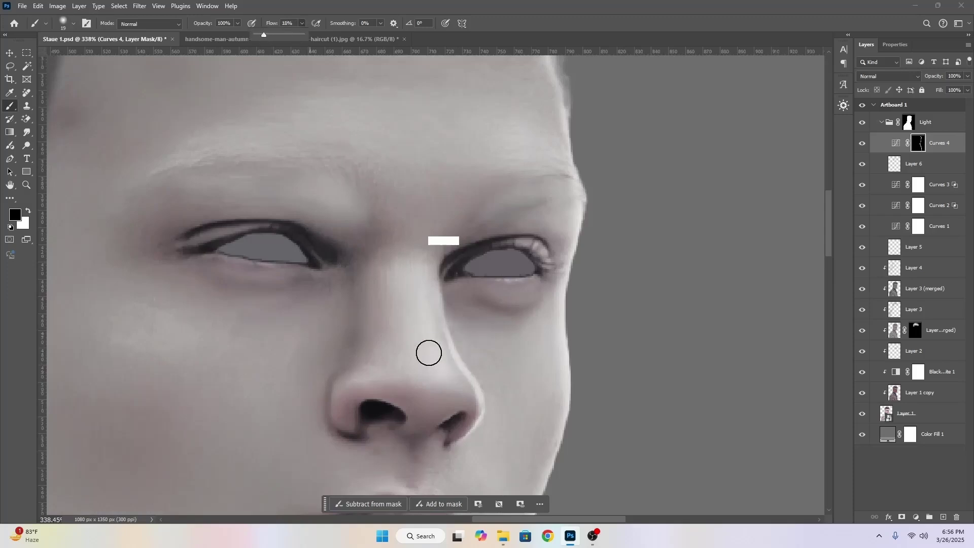
pyautogui.click(428, 352)
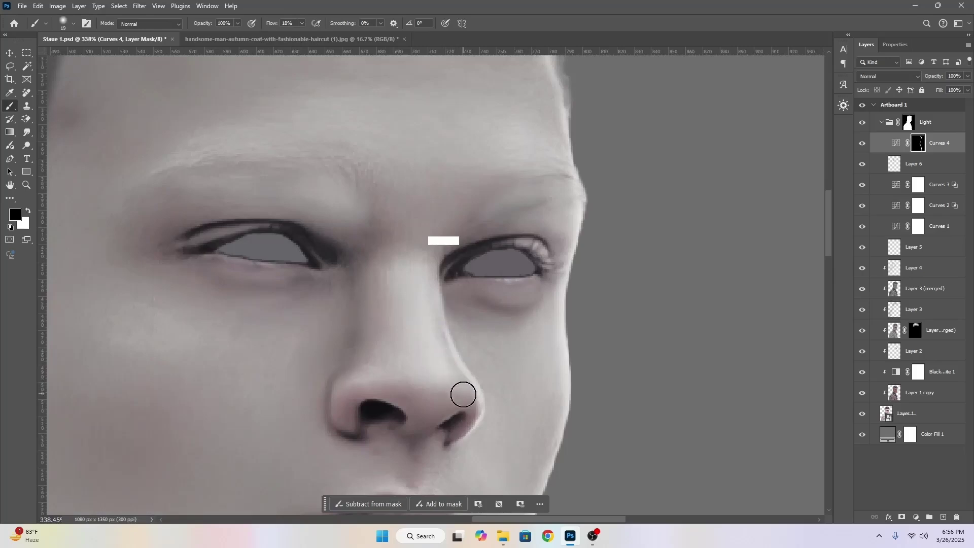
pyautogui.scroll(-6, 463, 394)
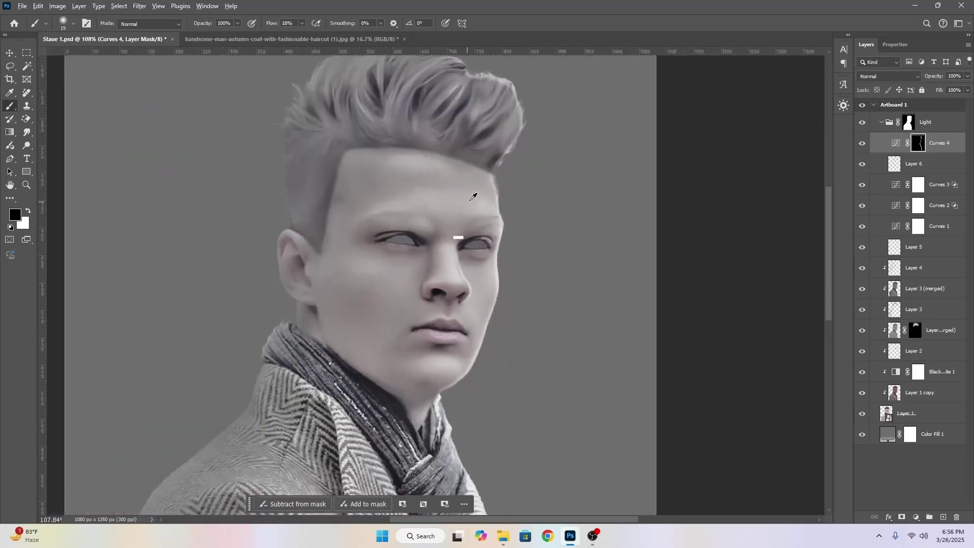
# Paint soft white on the Curves 4 mask along the right edge of the forehead with a larger brush at 12% flow.
pyautogui.moveTo(474, 200)
pyautogui.mouseDown()
pyautogui.moveTo(513, 200)
pyautogui.moveTo(505, 200)
pyautogui.mouseUp()
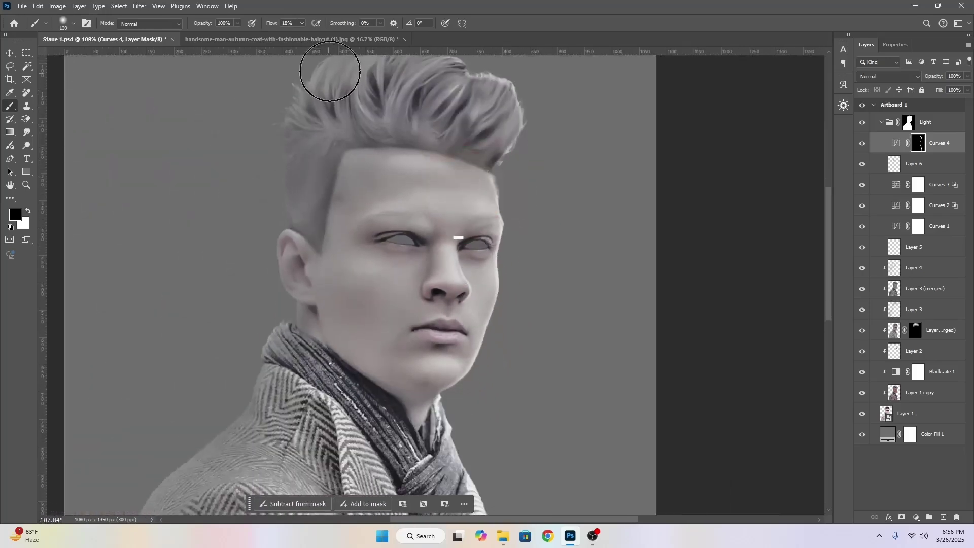
pyautogui.click(302, 28)
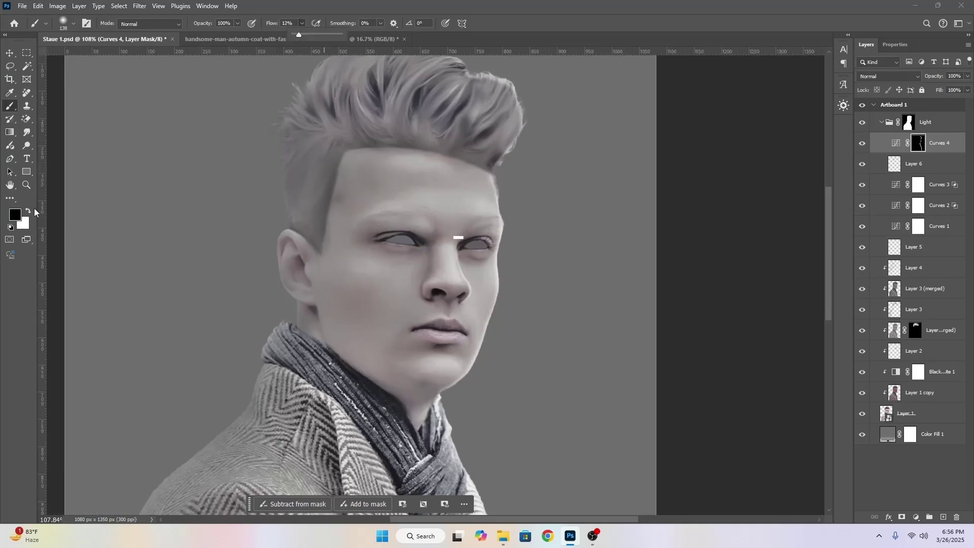
pyautogui.click(28, 215)
pyautogui.scroll(3, 510, 184)
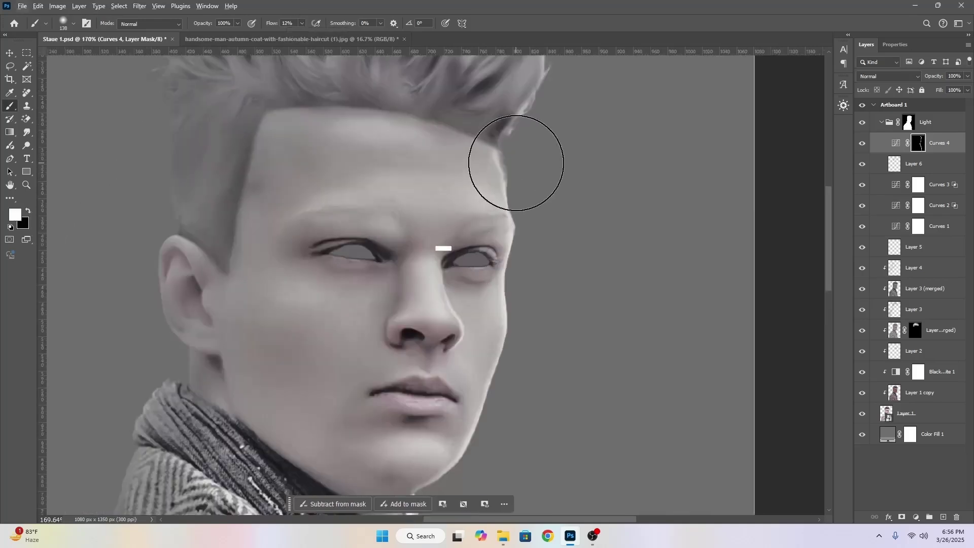
pyautogui.moveTo(516, 172)
pyautogui.mouseDown()
pyautogui.moveTo(531, 293)
pyautogui.moveTo(510, 153)
pyautogui.mouseUp()
pyautogui.click(861, 144)
pyautogui.click(861, 144)
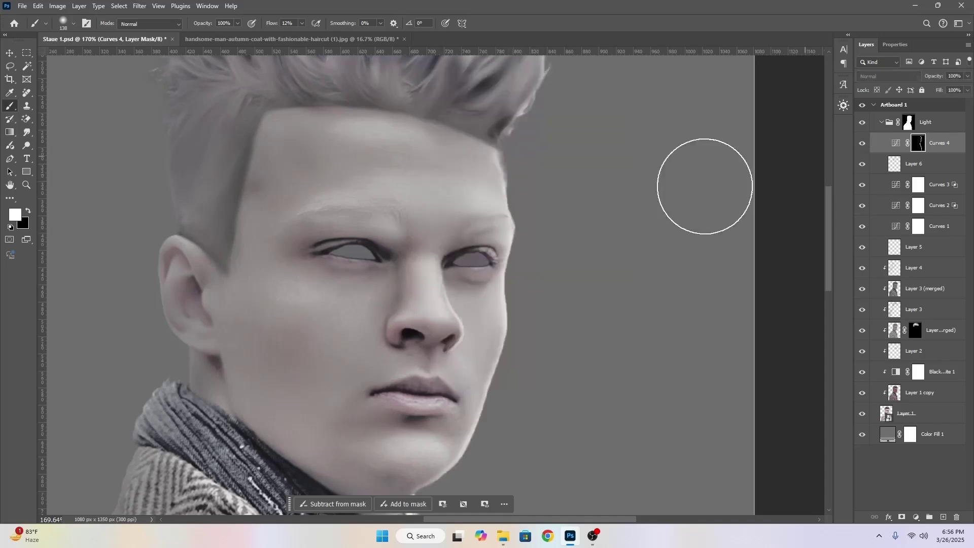
# Extend the Curves 4 rim light with white paint along the right edge of the cheek, jaw, scarf and coat.
pyautogui.moveTo(533, 293)
pyautogui.mouseDown()
pyautogui.moveTo(533, 325)
pyautogui.moveTo(503, 327)
pyautogui.mouseUp()
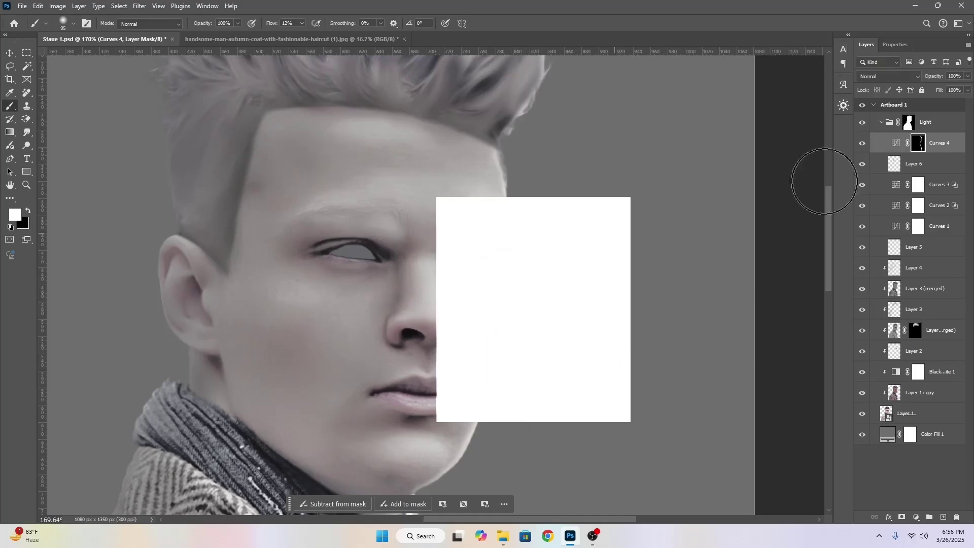
pyautogui.scroll(-3, 573, 256)
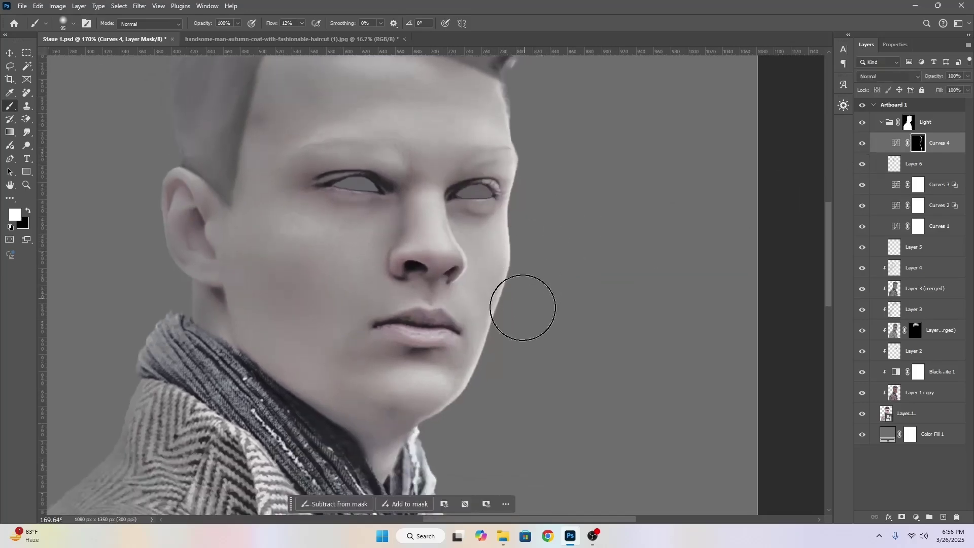
pyautogui.scroll(-6, 472, 314)
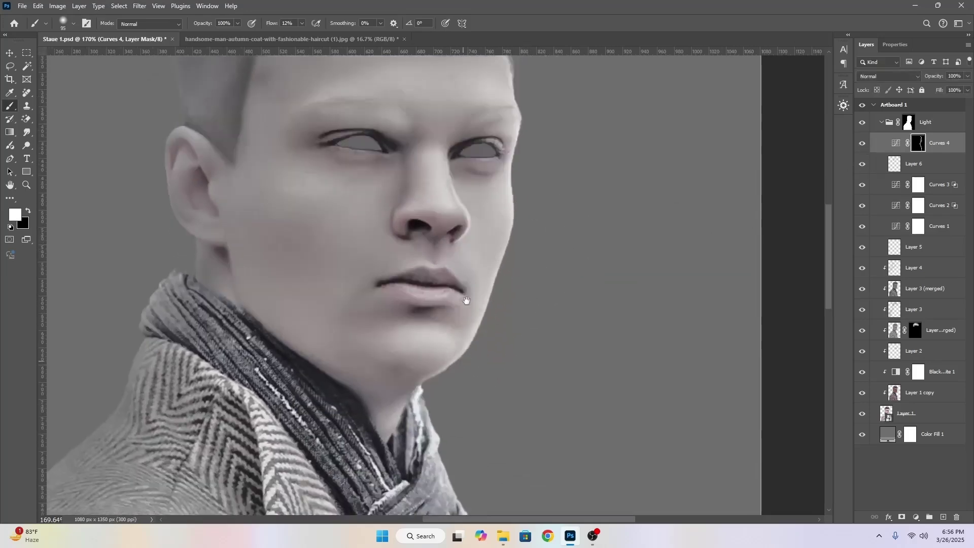
pyautogui.scroll(-2, 456, 355)
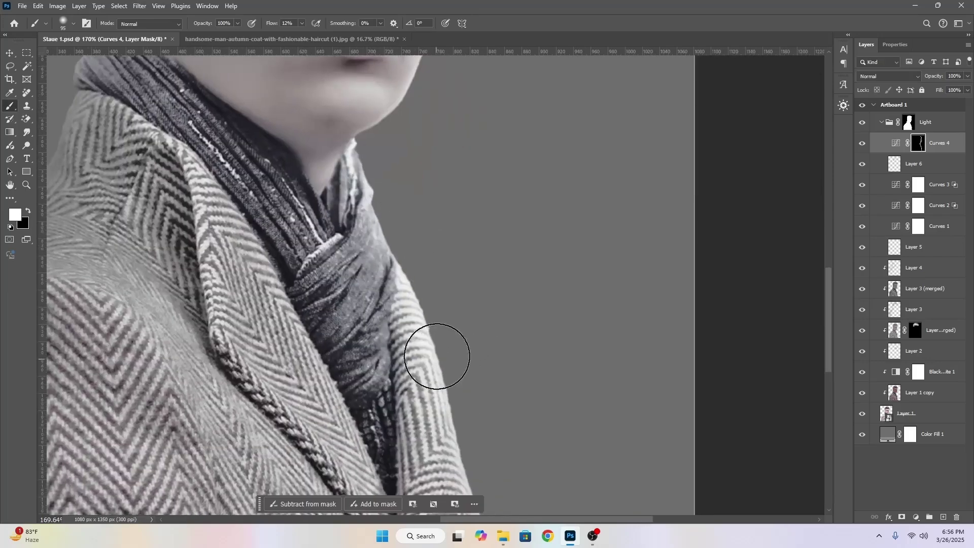
pyautogui.scroll(-2, 435, 350)
pyautogui.scroll(-2, 439, 335)
pyautogui.scroll(-2, 462, 305)
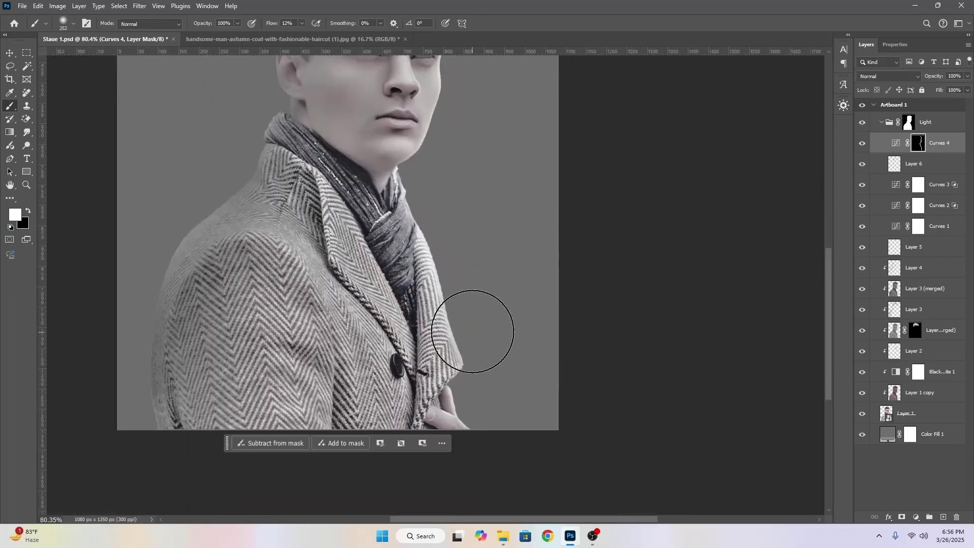
# Paint white on the Curves 4 mask around the hair's upper-right edge and down to the forehead with a soft 215 px brush.
pyautogui.scroll(5, 472, 406)
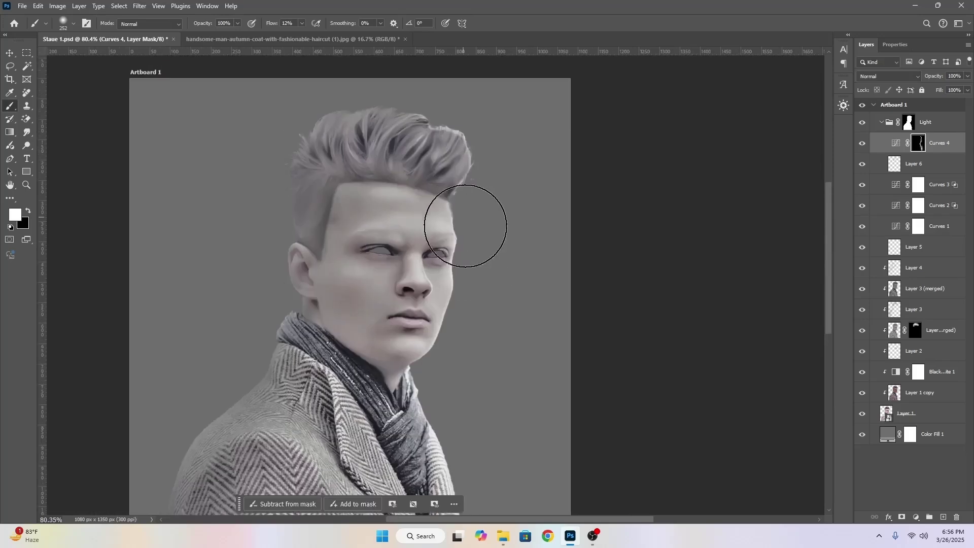
pyautogui.scroll(2, 459, 203)
pyautogui.moveTo(455, 189)
pyautogui.mouseDown()
pyautogui.moveTo(460, 257)
pyautogui.moveTo(471, 265)
pyautogui.moveTo(488, 233)
pyautogui.moveTo(465, 164)
pyautogui.moveTo(385, 130)
pyautogui.moveTo(408, 145)
pyautogui.moveTo(367, 133)
pyautogui.moveTo(372, 146)
pyautogui.moveTo(392, 139)
pyautogui.moveTo(445, 159)
pyautogui.moveTo(475, 198)
pyautogui.mouseUp()
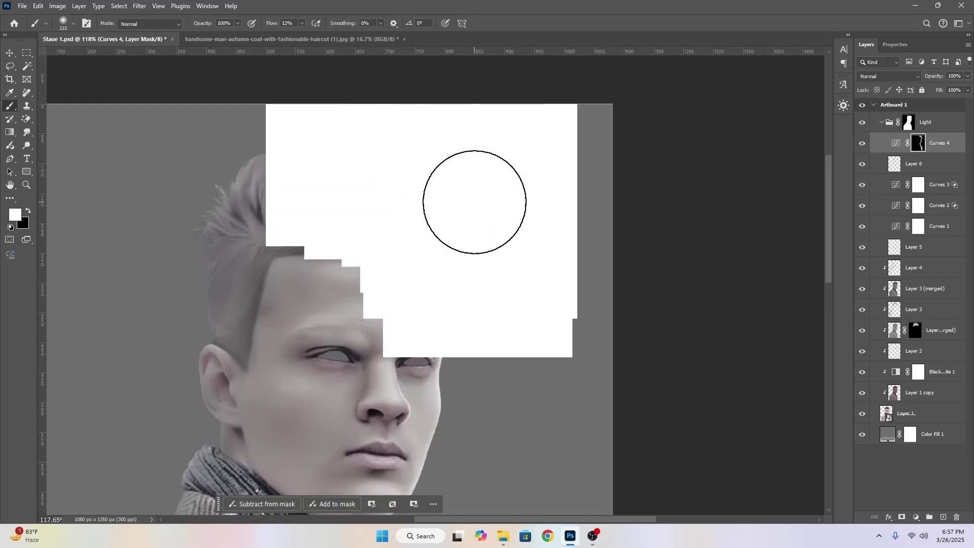
pyautogui.click(861, 144)
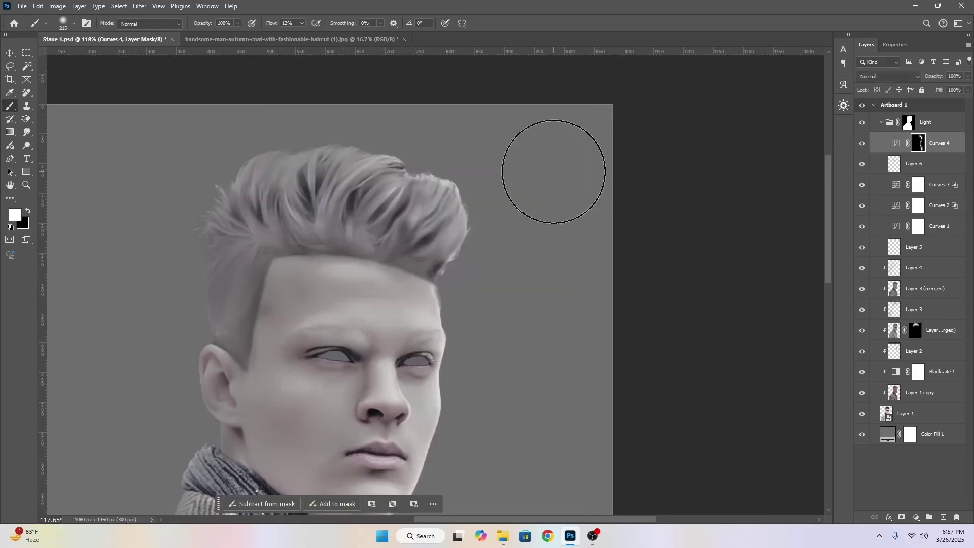
pyautogui.moveTo(434, 130)
pyautogui.mouseDown()
pyautogui.moveTo(466, 193)
pyautogui.moveTo(485, 309)
pyautogui.mouseUp()
# Compare the whole portrait with the Curves 4 rim light hidden and shown.
pyautogui.click(861, 143)
pyautogui.click(861, 143)
pyautogui.scroll(-5, 677, 161)
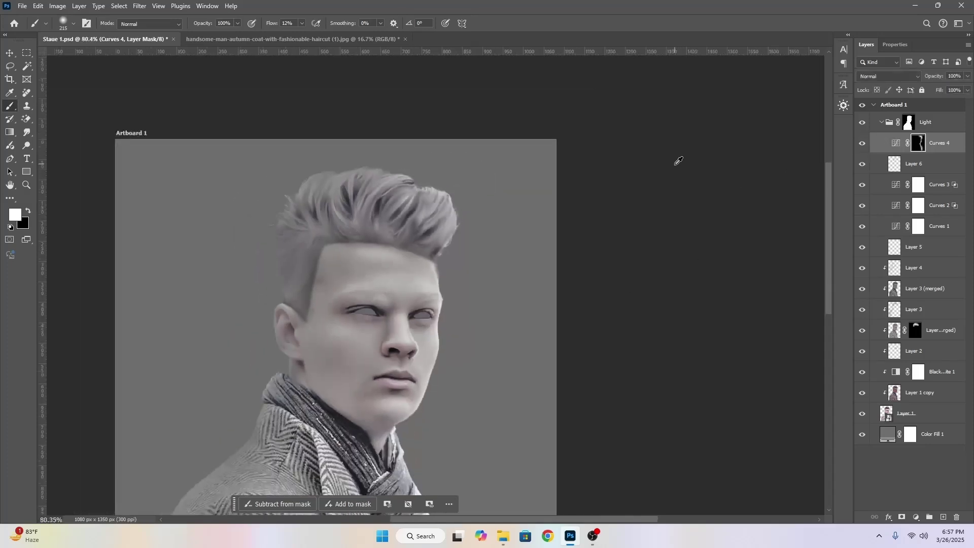
pyautogui.scroll(-2, 641, 211)
pyautogui.scroll(-2, 659, 207)
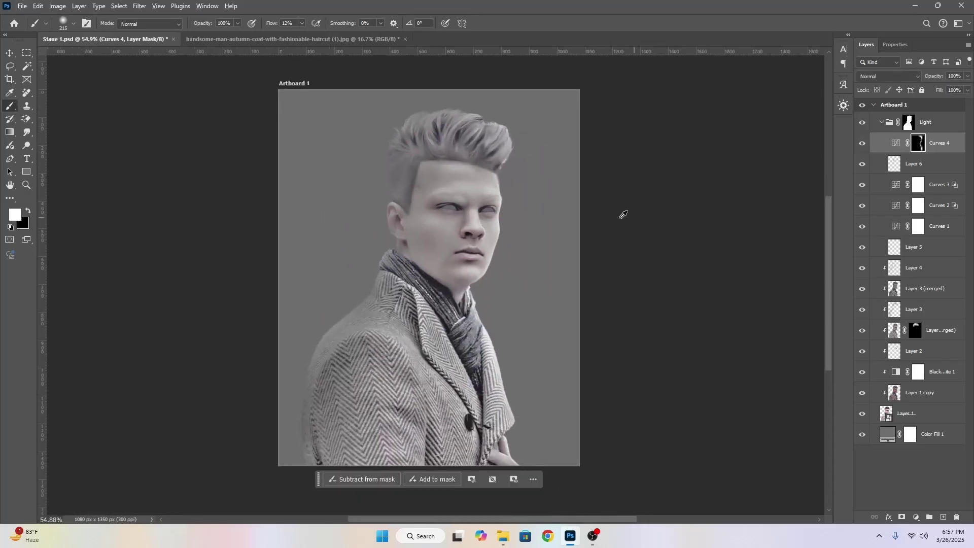
pyautogui.click(862, 144)
pyautogui.click(862, 144)
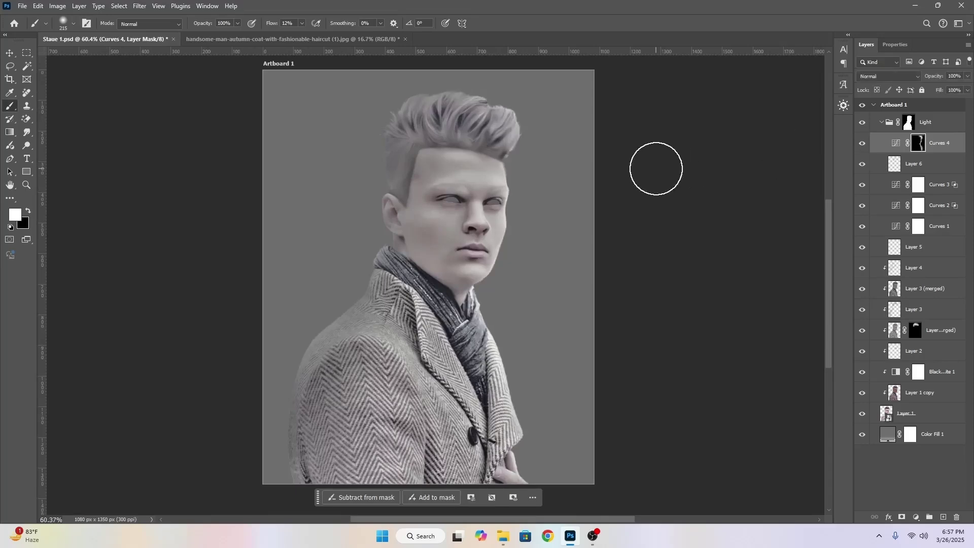
pyautogui.scroll(2, 656, 169)
pyautogui.press('v')
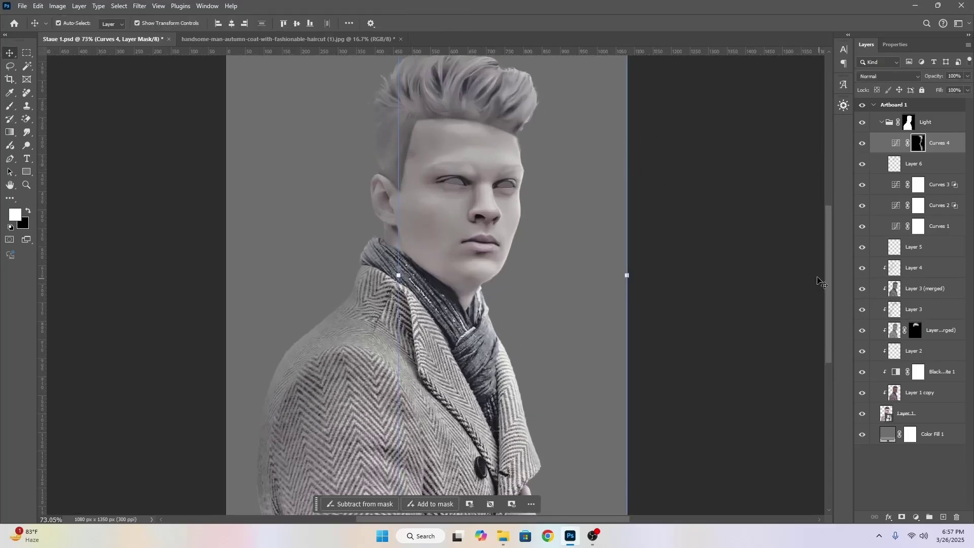
pyautogui.moveTo(718, 230); pyautogui.dragTo(712, 243)
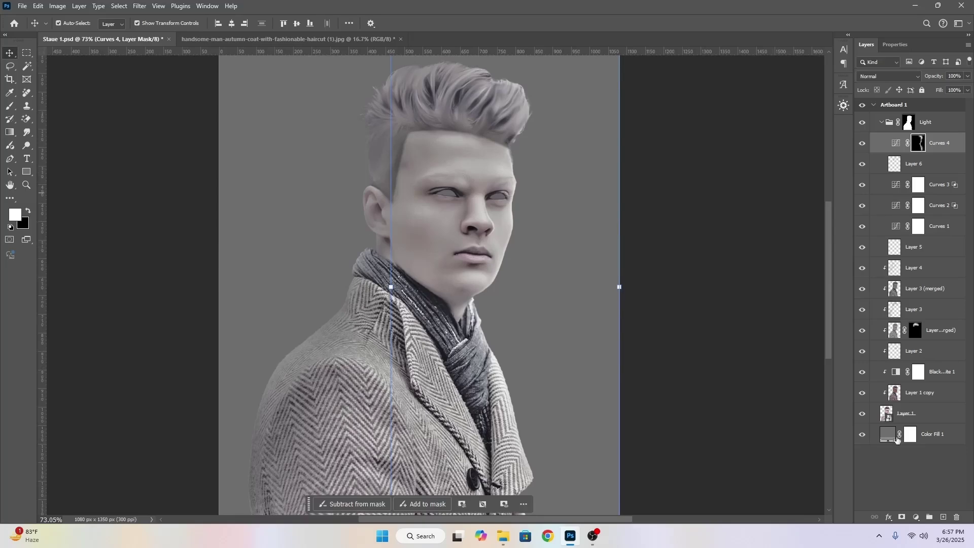
# Add a new layer above Curves 4 in the Light group and set the brush to white (ffffff) at 100% flow.
pyautogui.click(942, 516)
pyautogui.scroll(4, 424, 137)
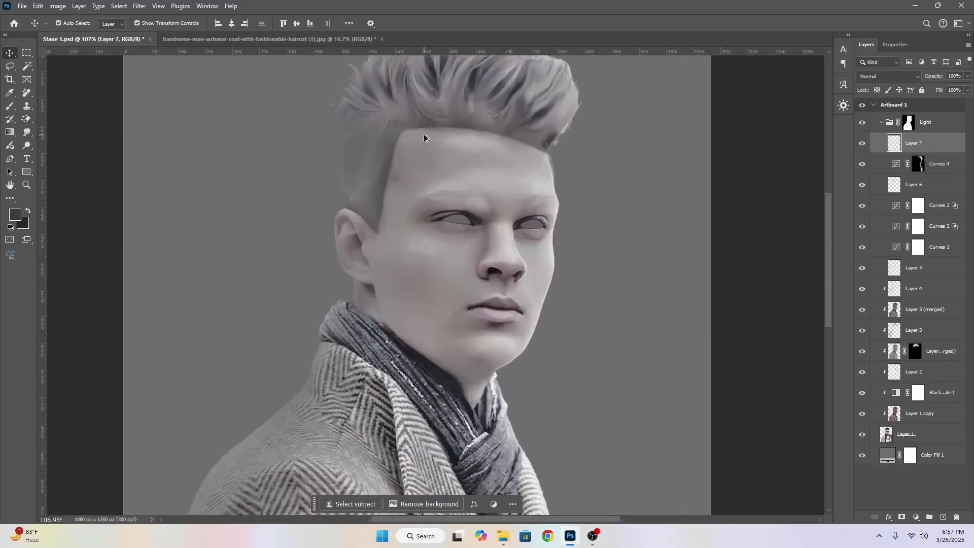
pyautogui.click(12, 219)
pyautogui.moveTo(680, 138); pyautogui.dragTo(610, 79)
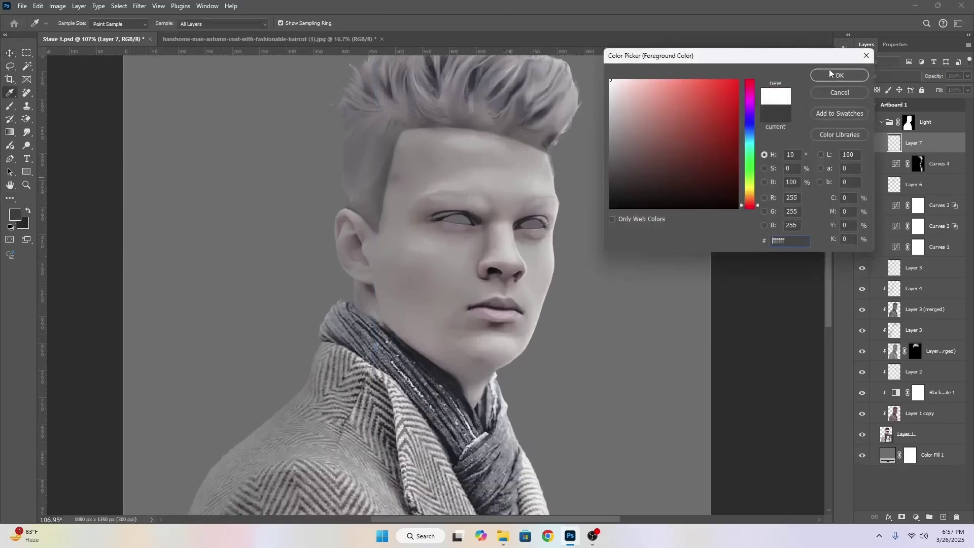
pyautogui.click(833, 75)
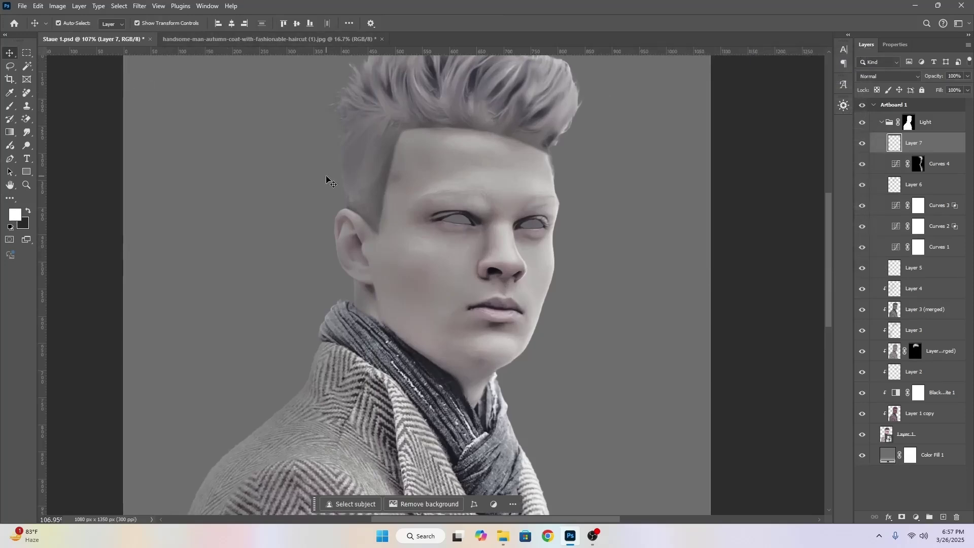
pyautogui.press('b')
pyautogui.click(302, 23)
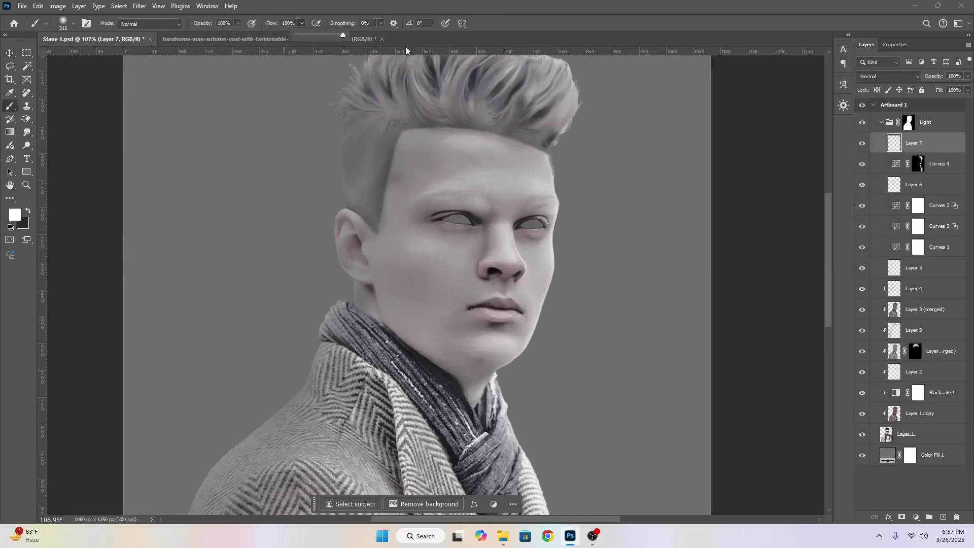
# Paint a thin, bright white edge on the new layer along the right side of the forehead, brow and outer eye.
pyautogui.scroll(3, 539, 141)
pyautogui.moveTo(552, 204); pyautogui.dragTo(447, 210)
pyautogui.scroll(3, 574, 168)
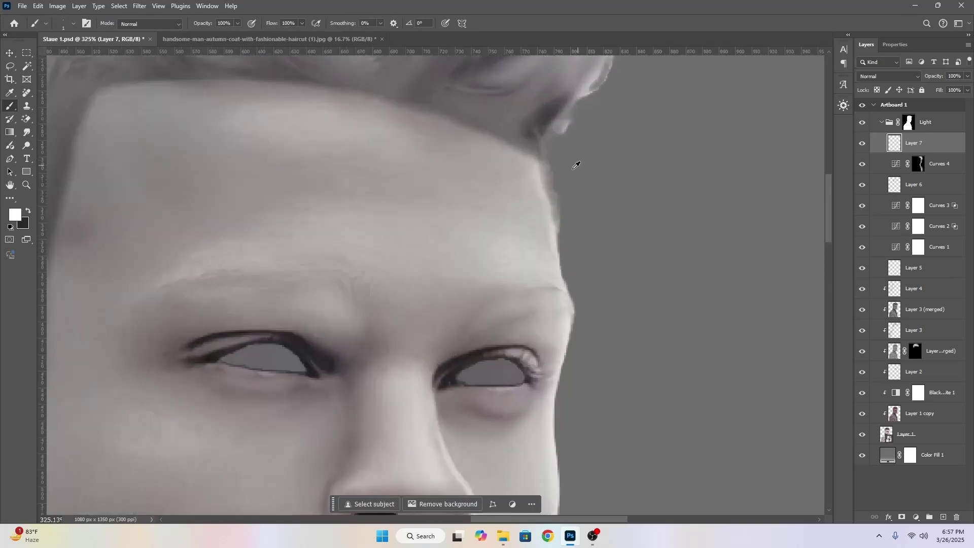
pyautogui.moveTo(577, 165); pyautogui.dragTo(574, 172)
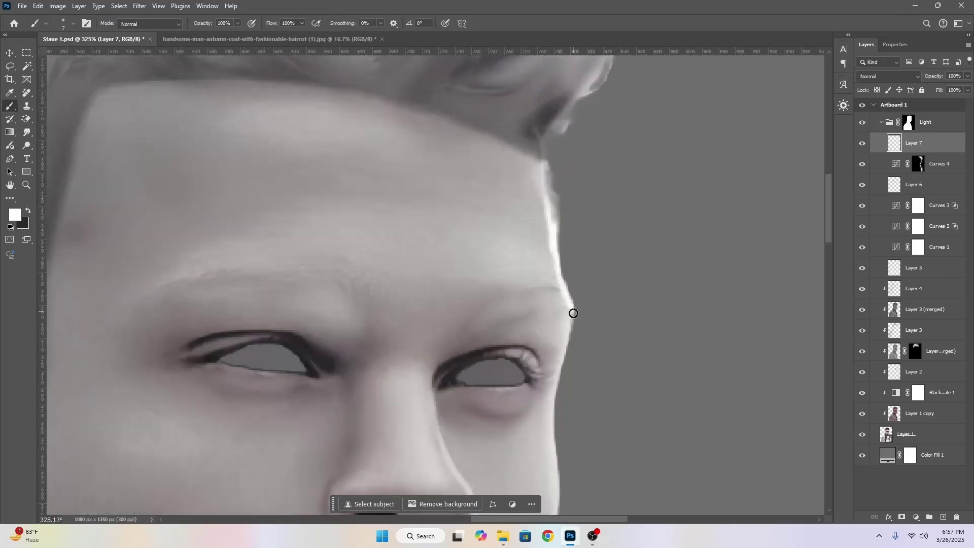
pyautogui.moveTo(574, 313); pyautogui.dragTo(534, 215)
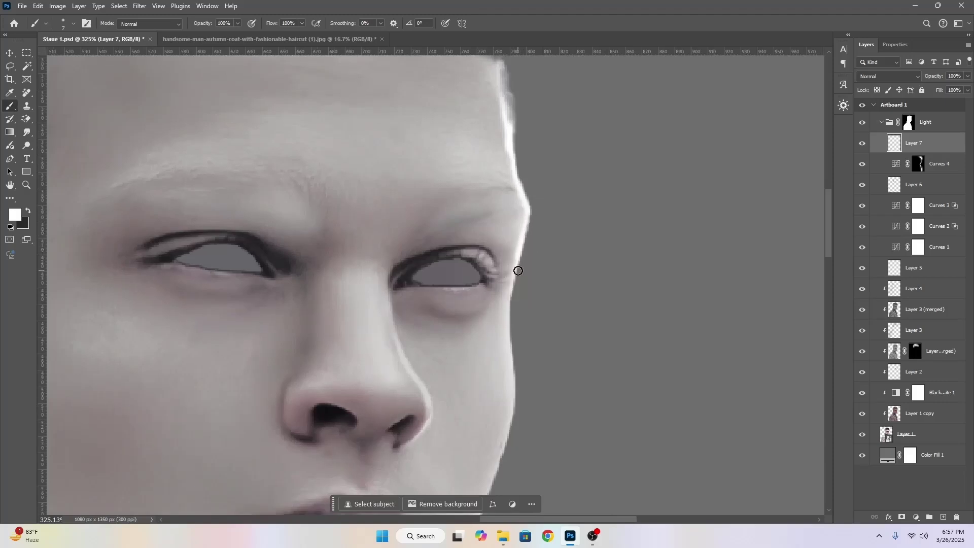
pyautogui.scroll(-3, 517, 296)
pyautogui.scroll(-3, 517, 296)
# Paint a white highlight along the right outline of the hair with a soft 22 px brush.
pyautogui.scroll(4, 524, 254)
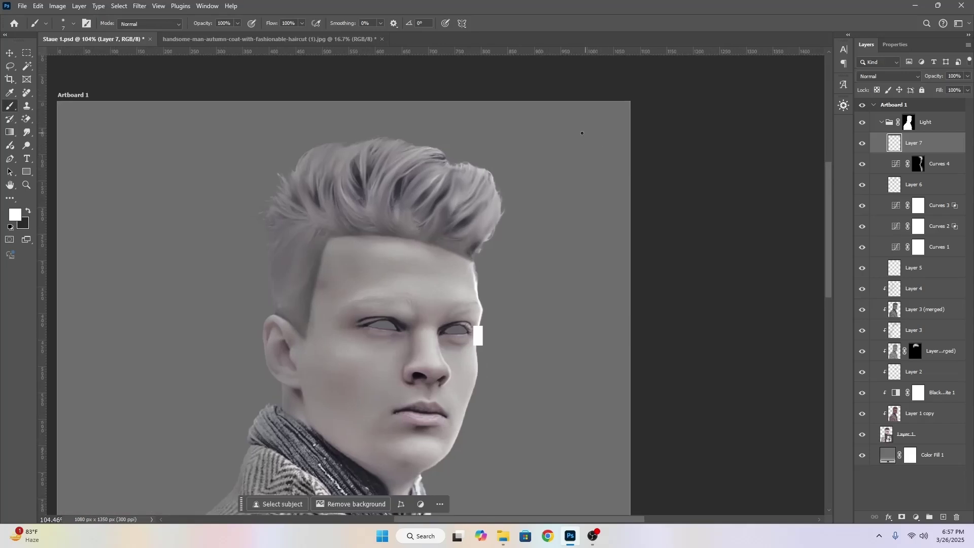
pyautogui.moveTo(399, 149)
pyautogui.mouseDown()
pyautogui.moveTo(422, 172)
pyautogui.moveTo(472, 183)
pyautogui.mouseUp()
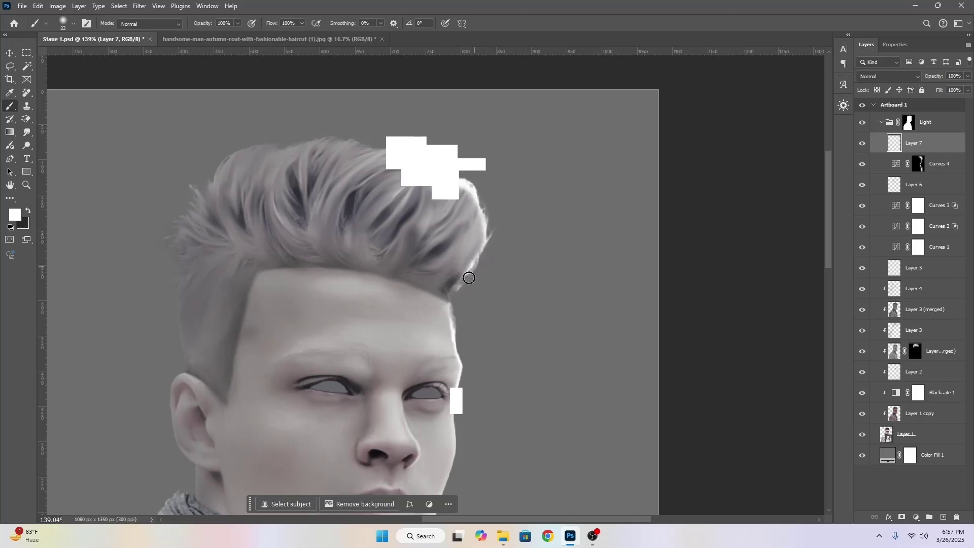
pyautogui.moveTo(459, 315); pyautogui.dragTo(451, 236)
# Paint a soft white rim down the right side of the face from forehead to jaw, adjusting the brush size between strokes.
pyautogui.keyDown('alt'); pyautogui.rightClick(455, 243); pyautogui.keyUp('alt')
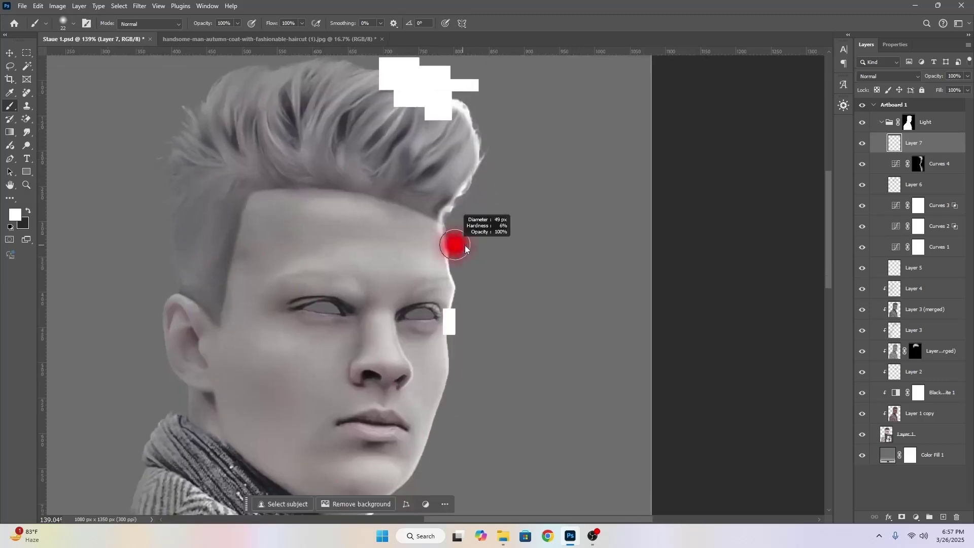
pyautogui.keyDown('alt'); pyautogui.rightClick(459, 260); pyautogui.keyUp('alt')
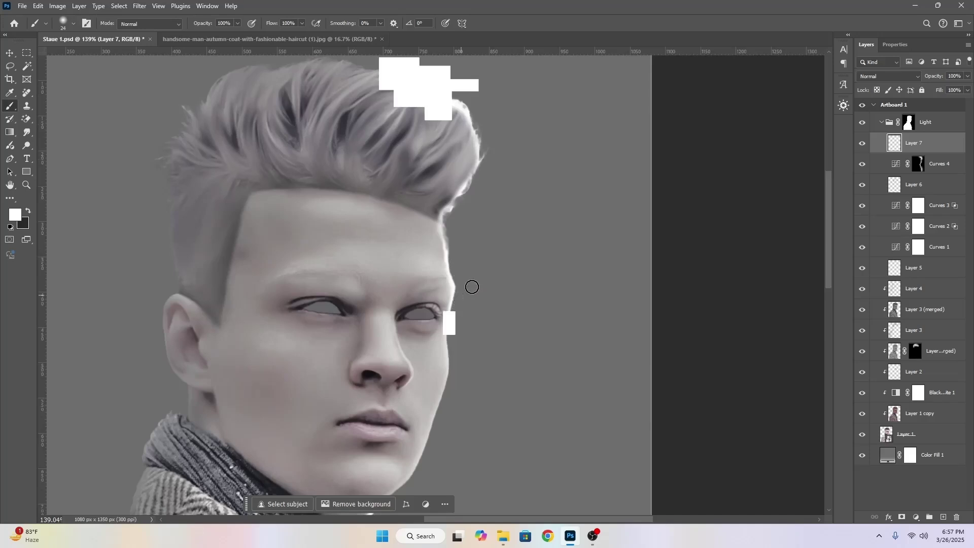
pyautogui.moveTo(471, 287); pyautogui.dragTo(480, 182)
pyautogui.keyDown('alt'); pyautogui.rightClick(461, 264); pyautogui.keyUp('alt')
pyautogui.moveTo(465, 225); pyautogui.dragTo(466, 287)
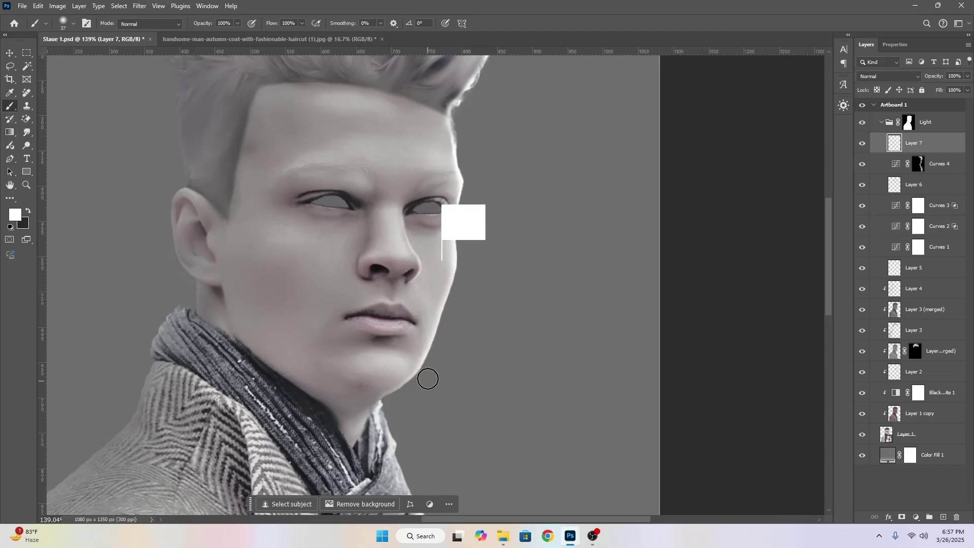
pyautogui.moveTo(412, 424)
pyautogui.mouseDown()
pyautogui.moveTo(414, 297)
pyautogui.moveTo(443, 371)
pyautogui.mouseUp()
# Paint a soft white rim along the scarf, coat lapel and hand with an 86 px brush, and compare with the new layer hidden.
pyautogui.keyDown('alt'); pyautogui.rightClick(417, 305); pyautogui.keyUp('alt')
pyautogui.moveTo(472, 403); pyautogui.dragTo(454, 230)
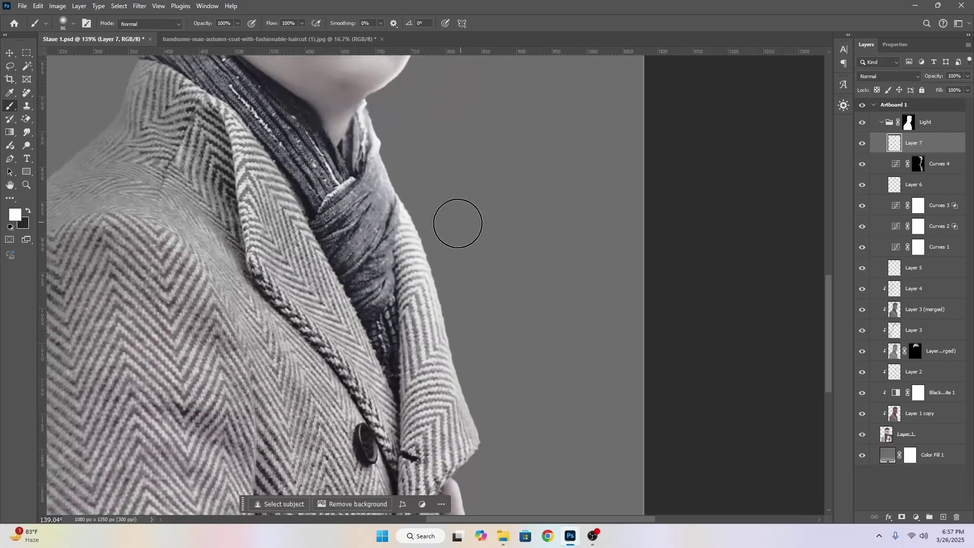
pyautogui.moveTo(463, 280); pyautogui.dragTo(478, 370)
pyautogui.scroll(-5, 510, 359)
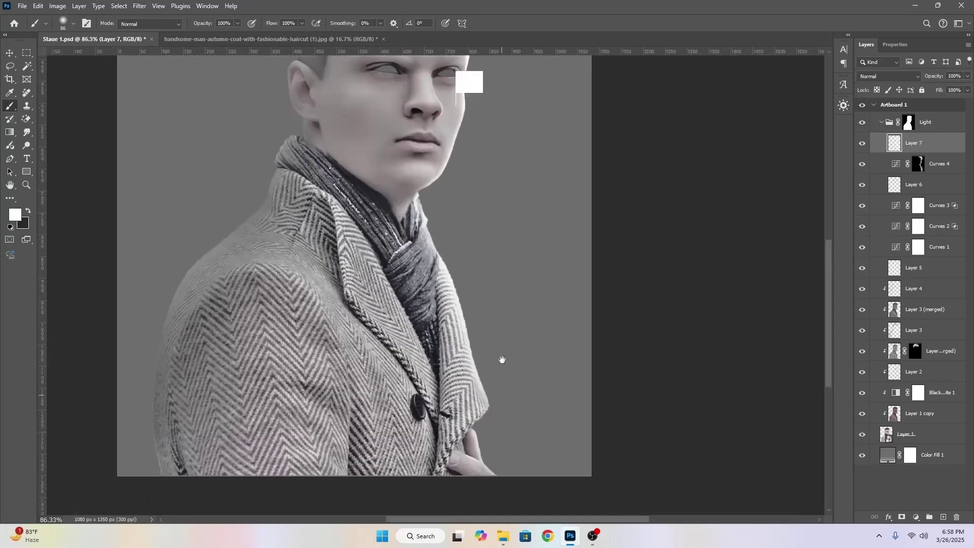
pyautogui.scroll(3, 502, 358)
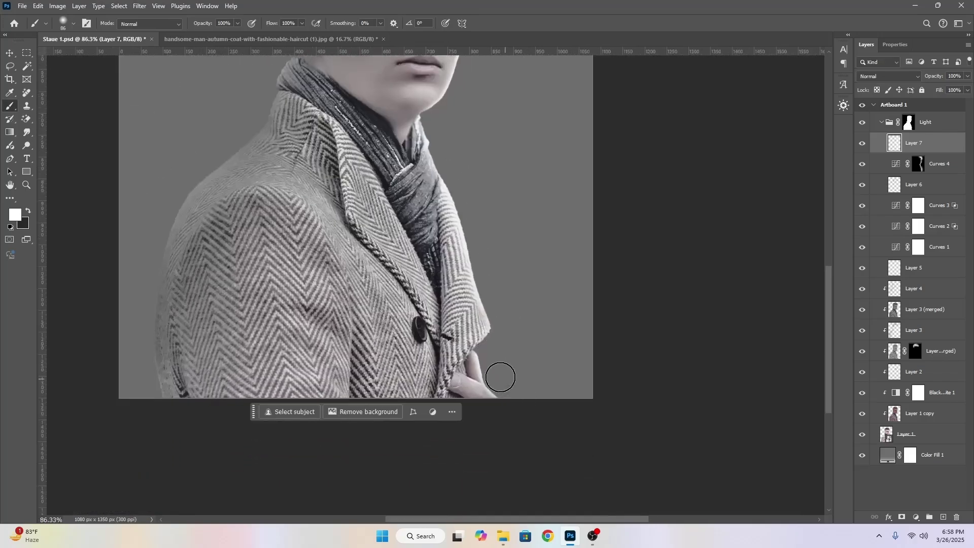
pyautogui.scroll(-4, 526, 384)
pyautogui.scroll(2, 528, 222)
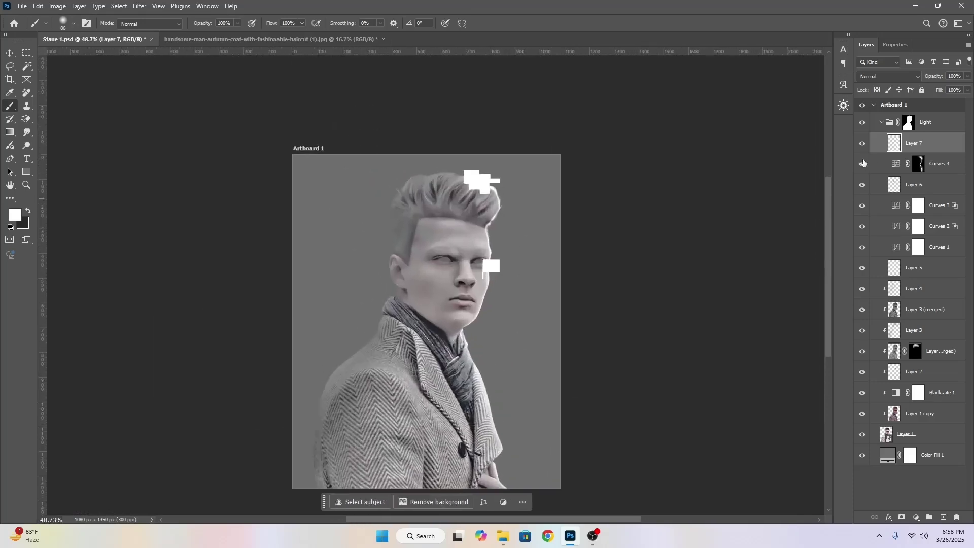
pyautogui.click(862, 144)
pyautogui.scroll(2, 587, 226)
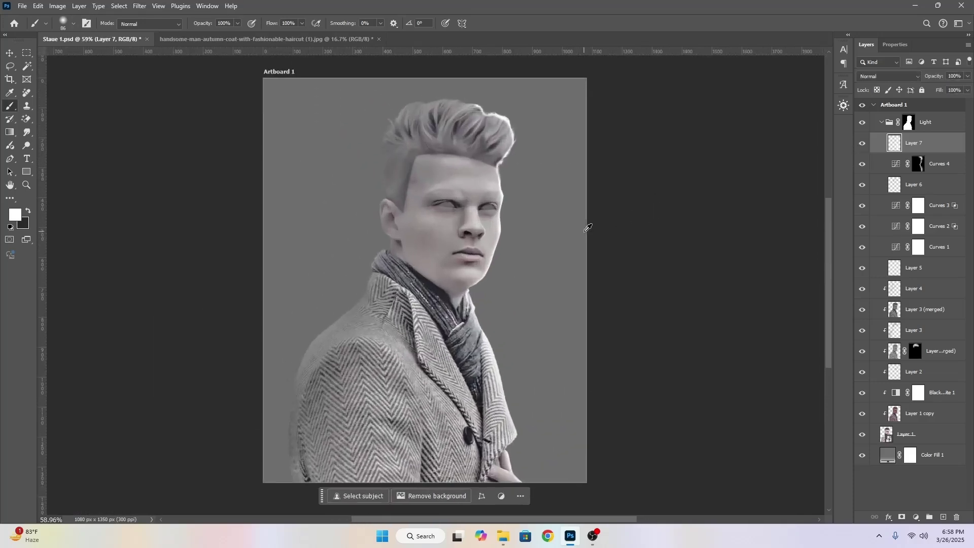
pyautogui.click(862, 144)
pyautogui.click(863, 146)
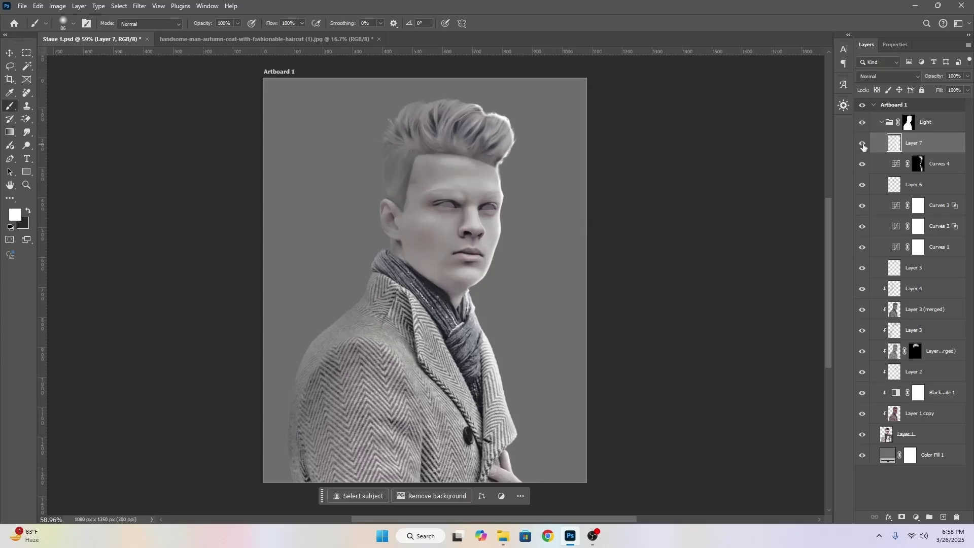
# Extend the brightening on the Curves 4 mask along the right side of the coat and scarf with a large soft brush.
pyautogui.click(914, 163)
pyautogui.keyDown('alt'); pyautogui.rightClick(563, 149); pyautogui.keyUp('alt')
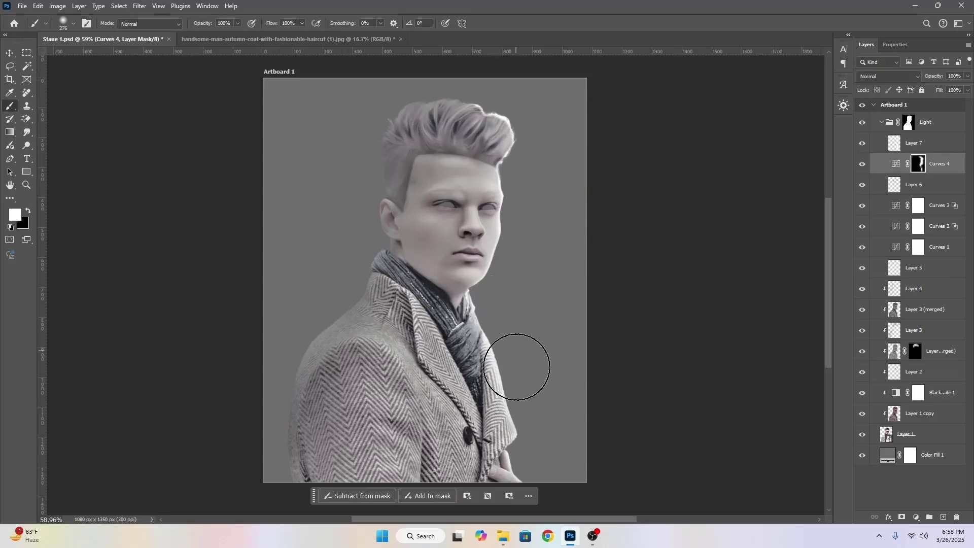
pyautogui.keyDown('alt'); pyautogui.rightClick(543, 366); pyautogui.keyUp('alt')
pyautogui.scroll(2, 536, 209)
pyautogui.scroll(1, 532, 212)
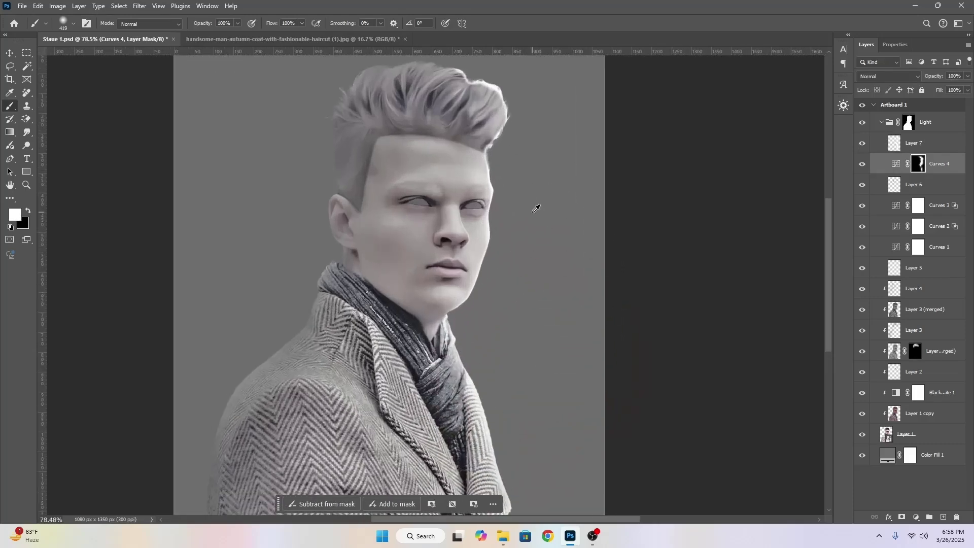
pyautogui.press('v')
pyautogui.click(690, 211)
pyautogui.scroll(-2, 690, 211)
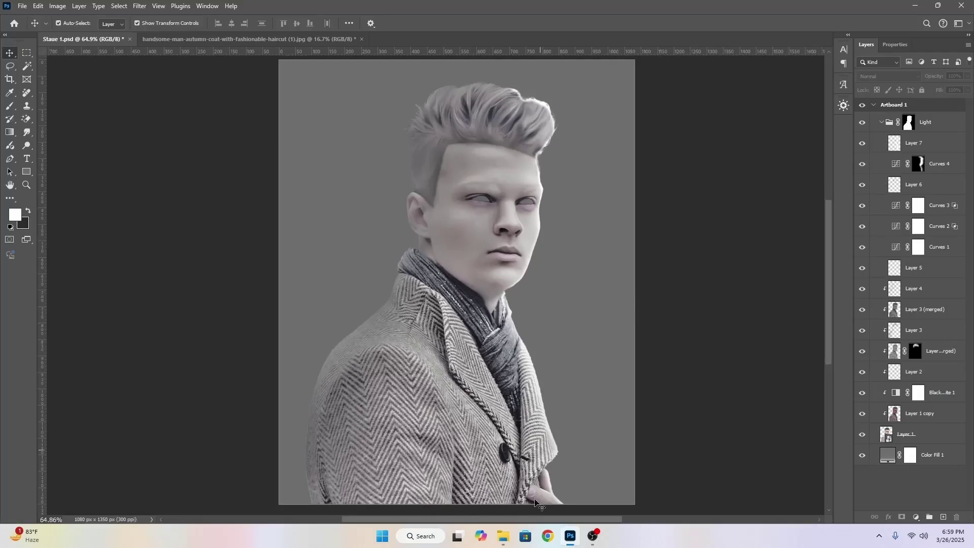
# Place the white-marble-textured-background-design image on the artboard, rotate it -90° and enlarge it to cover the figure.
pyautogui.moveTo(514, 529)
pyautogui.click(495, 488)
pyautogui.moveTo(180, 102); pyautogui.dragTo(487, 293)
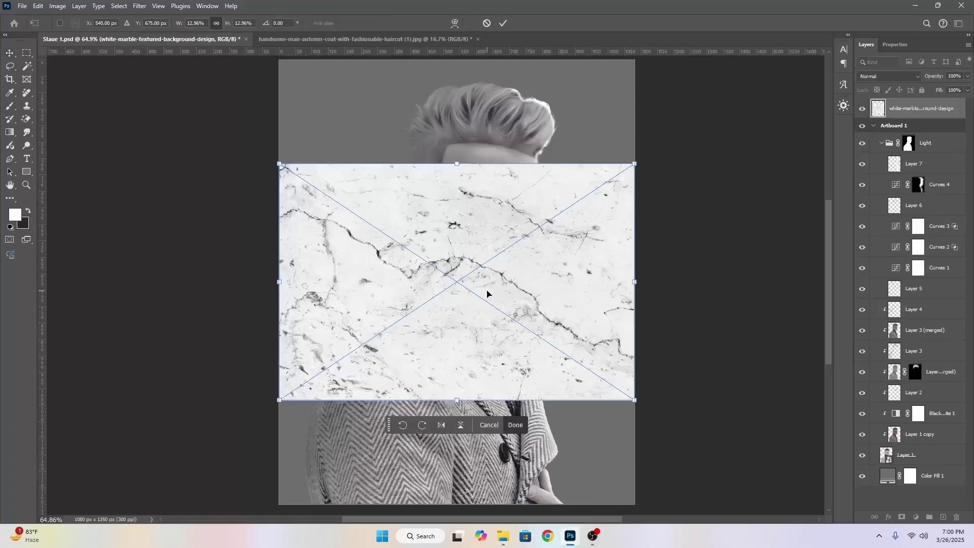
pyautogui.moveTo(647, 291); pyautogui.dragTo(474, 127)
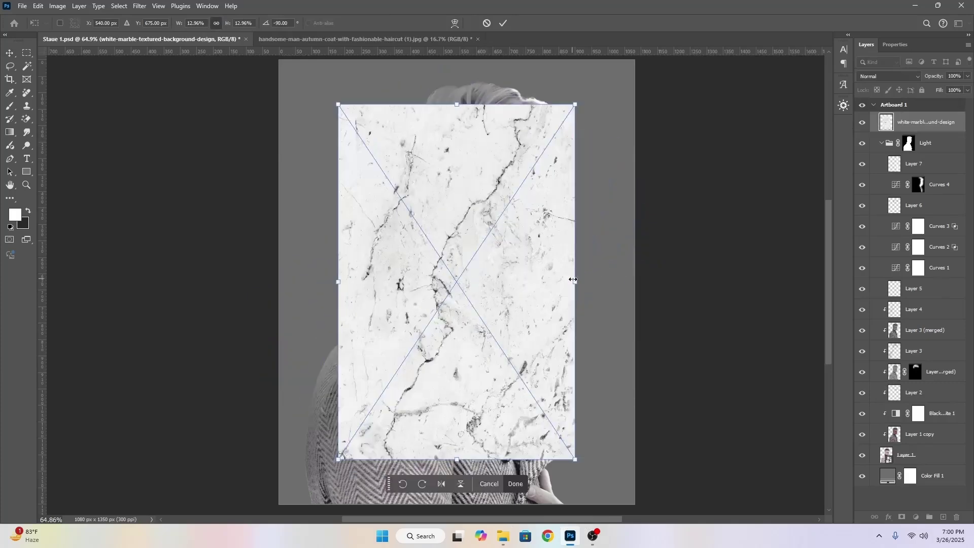
pyautogui.moveTo(576, 283); pyautogui.dragTo(550, 269)
pyautogui.press('Return')
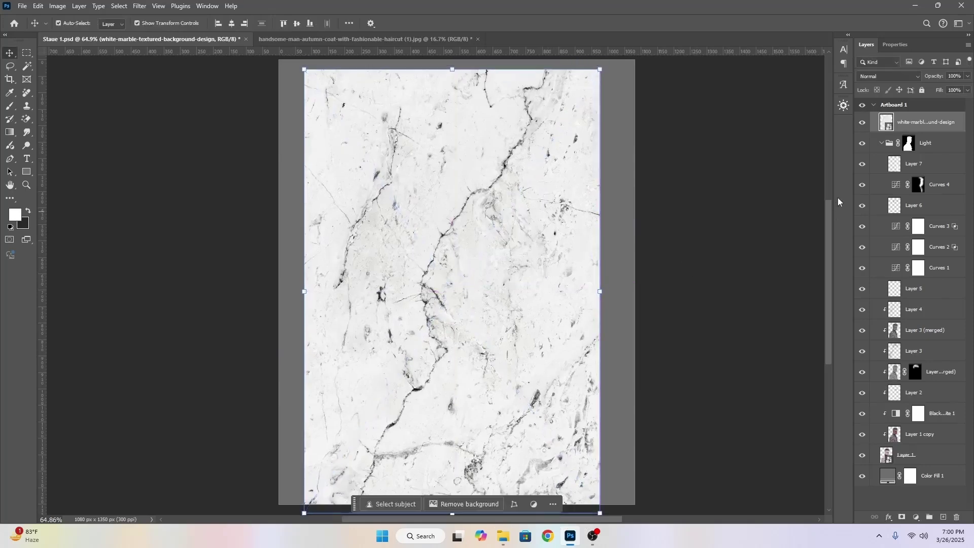
# Move the marble texture to the top of the Light group, reposition it over the figure and blend it with Multiply.
pyautogui.moveTo(921, 134); pyautogui.dragTo(917, 155)
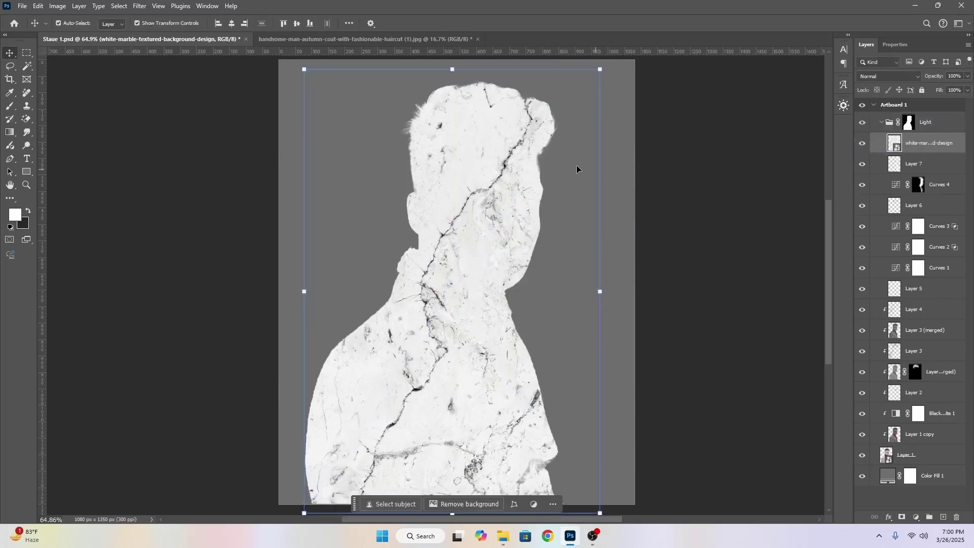
pyautogui.moveTo(513, 183); pyautogui.dragTo(500, 189)
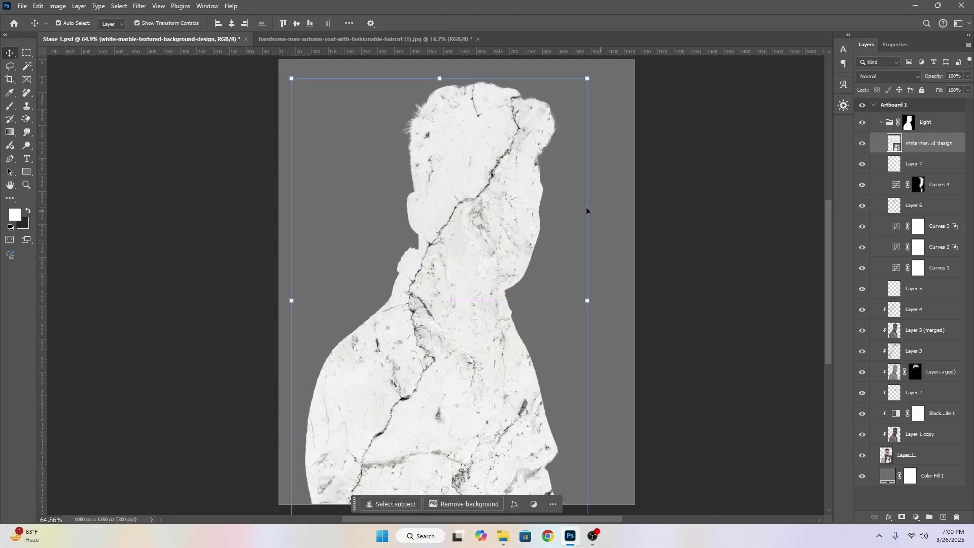
pyautogui.click(889, 76)
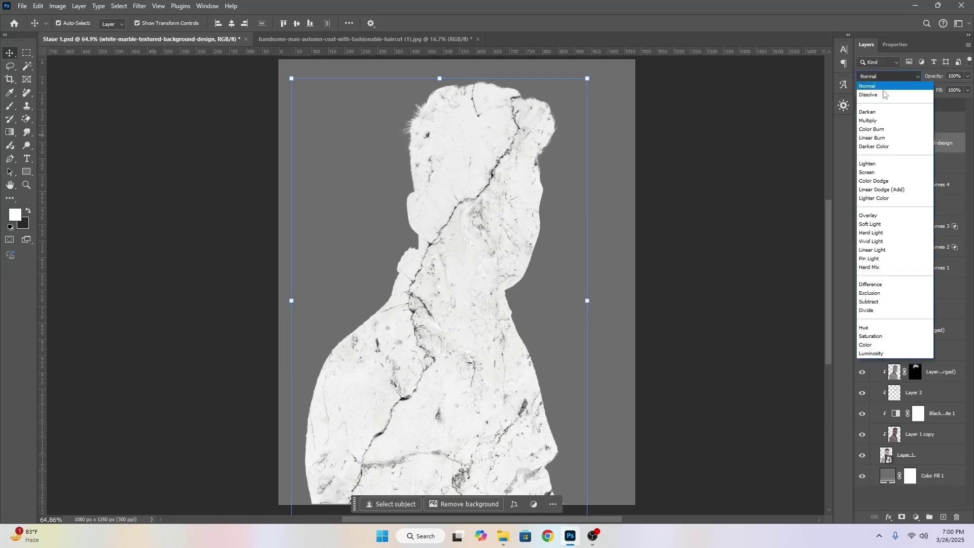
pyautogui.click(881, 120)
pyautogui.click(734, 177)
pyautogui.scroll(6, 449, 177)
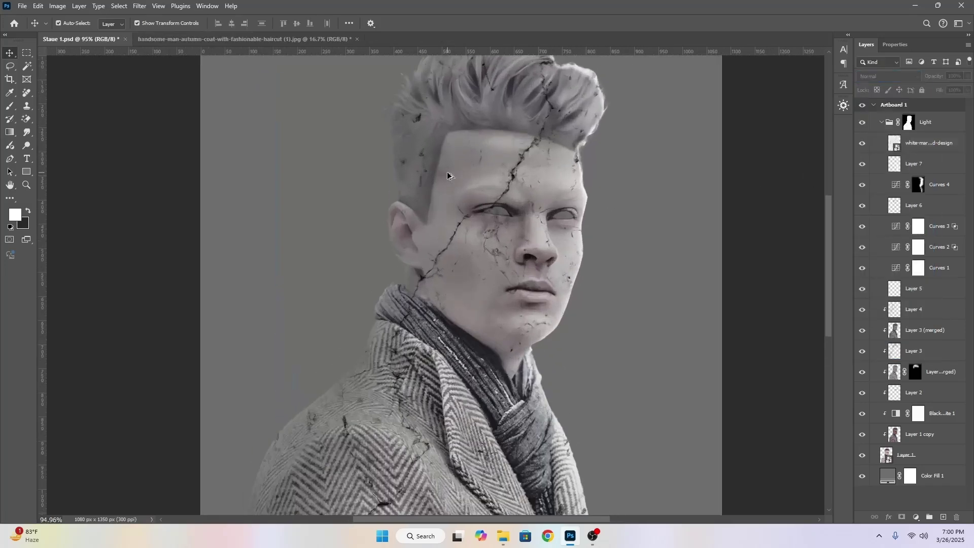
pyautogui.scroll(-4, 446, 249)
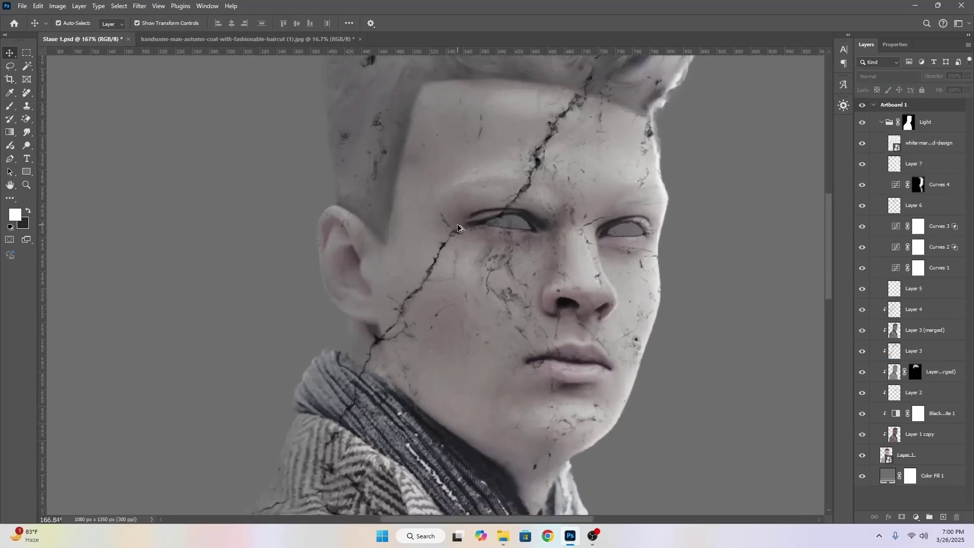
pyautogui.scroll(-5, 471, 191)
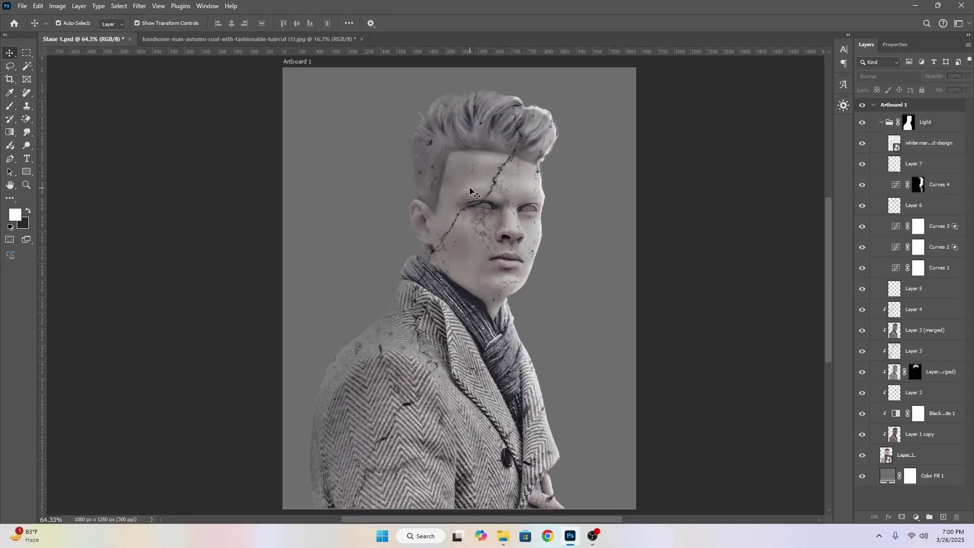
pyautogui.scroll(3, 475, 151)
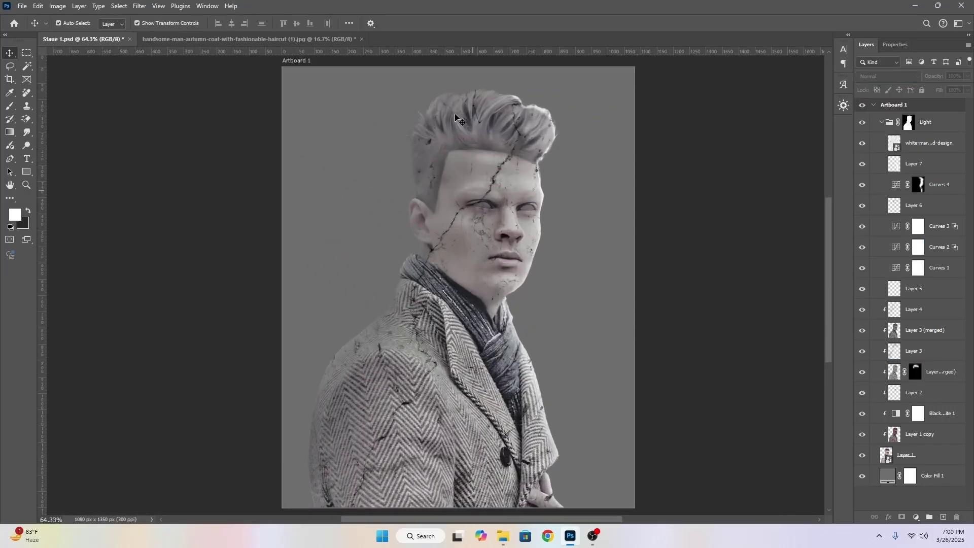
# Add a black mask that hides the whole marble texture.
pyautogui.click(934, 148)
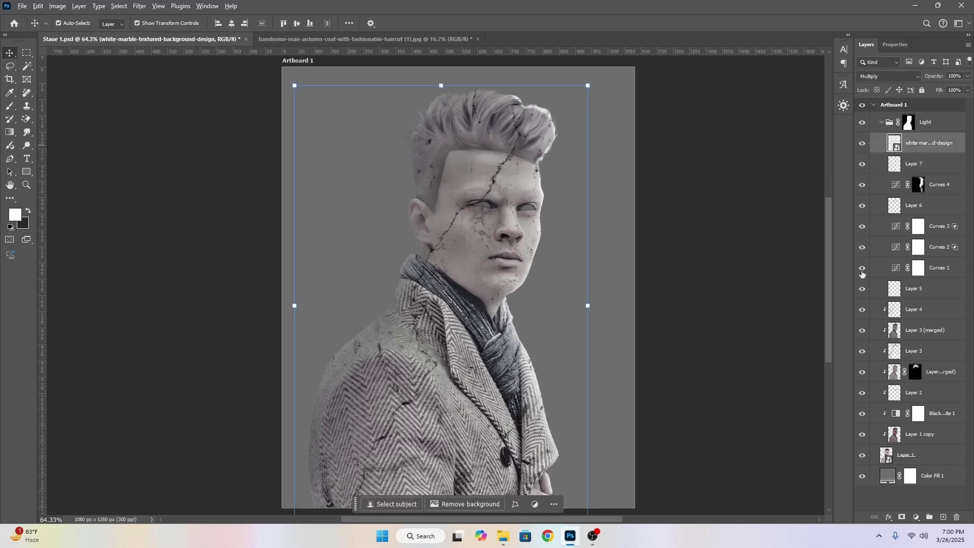
pyautogui.keyDown('alt'); pyautogui.click(901, 516); pyautogui.keyUp('alt')
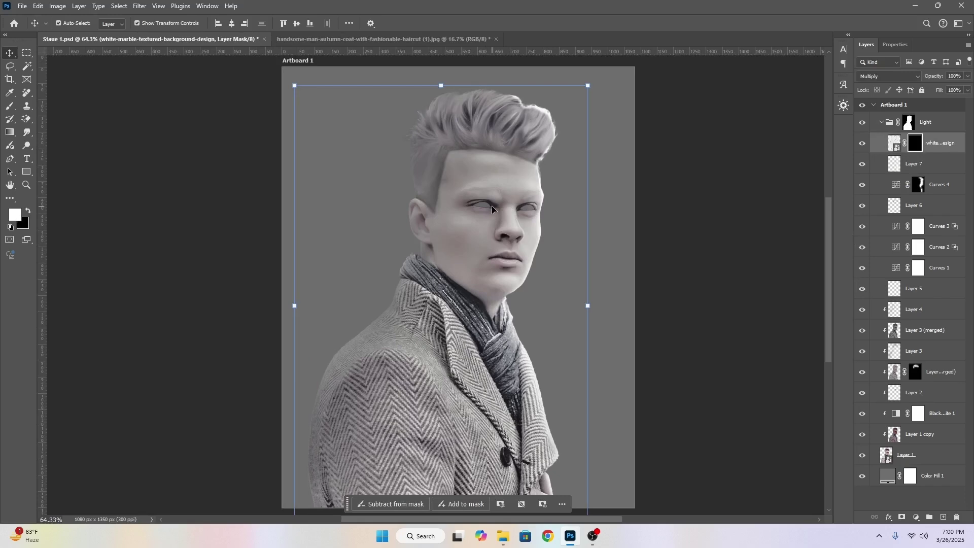
pyautogui.press('b')
pyautogui.moveTo(476, 158)
pyautogui.mouseDown()
pyautogui.moveTo(447, 159)
pyautogui.moveTo(460, 178)
pyautogui.moveTo(479, 165)
pyautogui.mouseUp()
pyautogui.scroll(3, 460, 160)
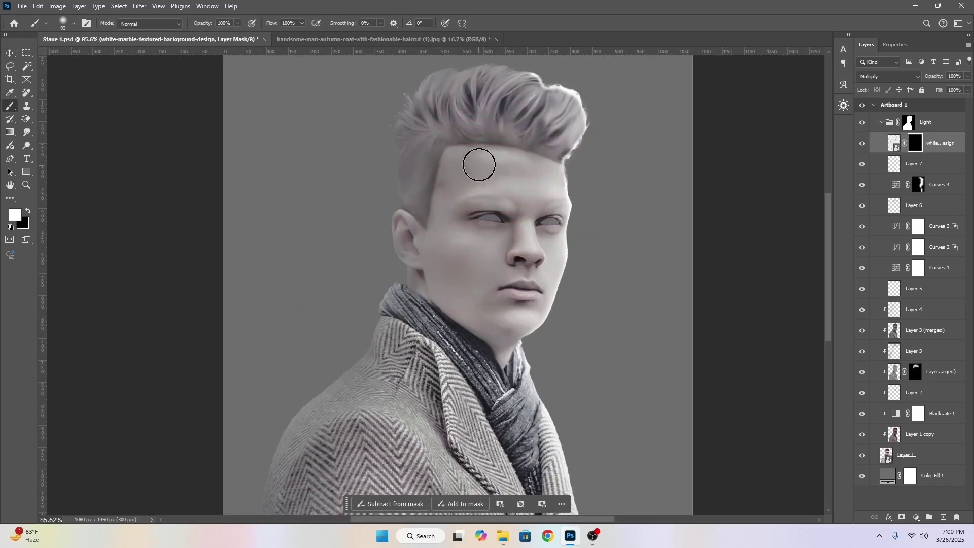
pyautogui.press('v')
pyautogui.click(493, 188)
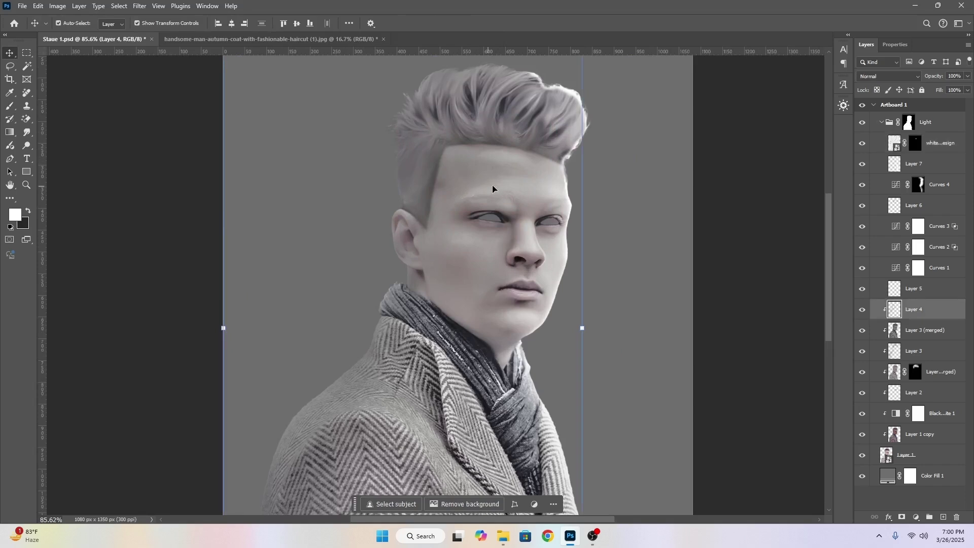
# Paint white on the marble layer's mask to reveal the cracks across the forehead, eye and cheek down to the neck.
pyautogui.click(917, 146)
pyautogui.press('b')
pyautogui.moveTo(469, 200); pyautogui.dragTo(476, 212)
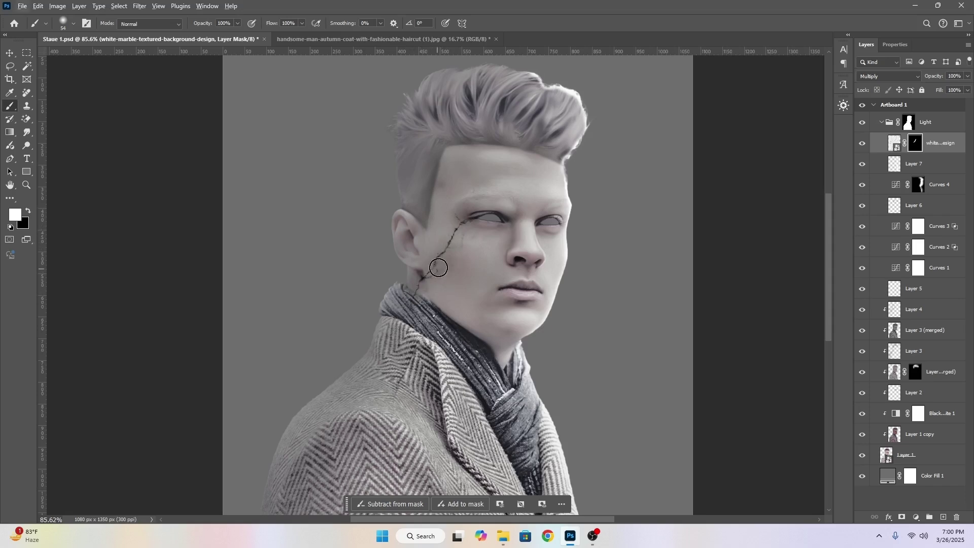
pyautogui.moveTo(438, 267)
pyautogui.mouseDown()
pyautogui.moveTo(531, 321)
pyautogui.moveTo(485, 213)
pyautogui.moveTo(533, 160)
pyautogui.mouseUp()
pyautogui.scroll(4, 538, 140)
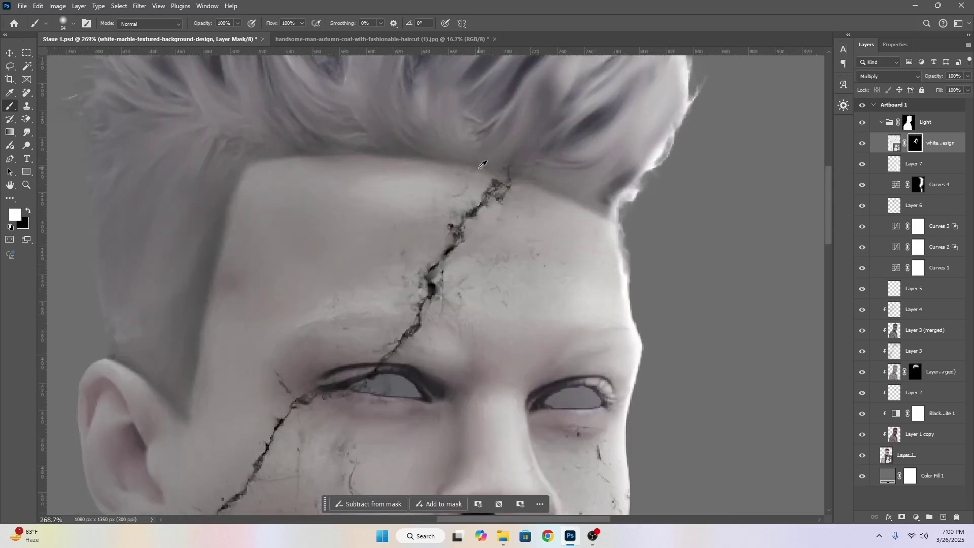
# Reveal more marble cracks on the chin, coat and hand by painting white on the mask with varying brush sizes.
pyautogui.scroll(-3, 483, 165)
pyautogui.scroll(-6, 416, 244)
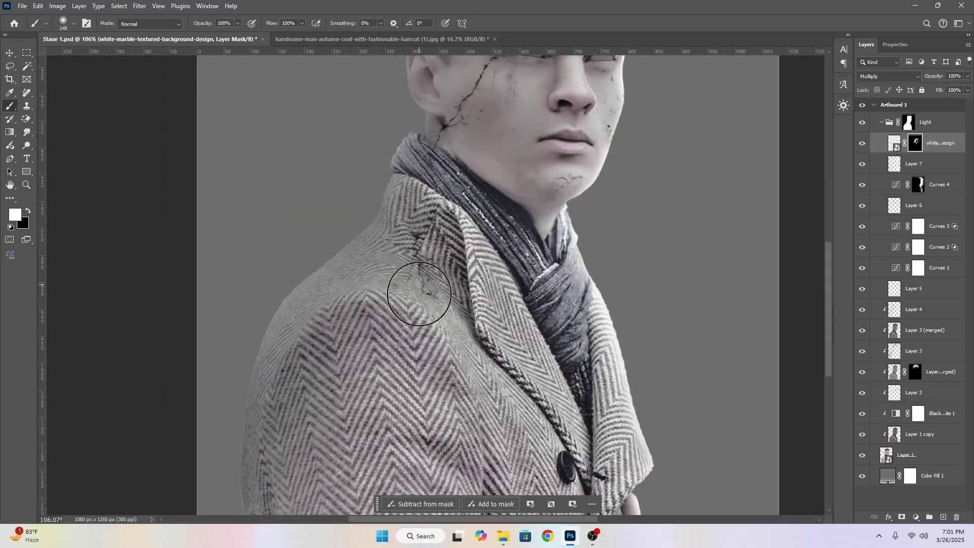
pyautogui.scroll(4, 640, 366)
pyautogui.moveTo(637, 388); pyautogui.dragTo(696, 421)
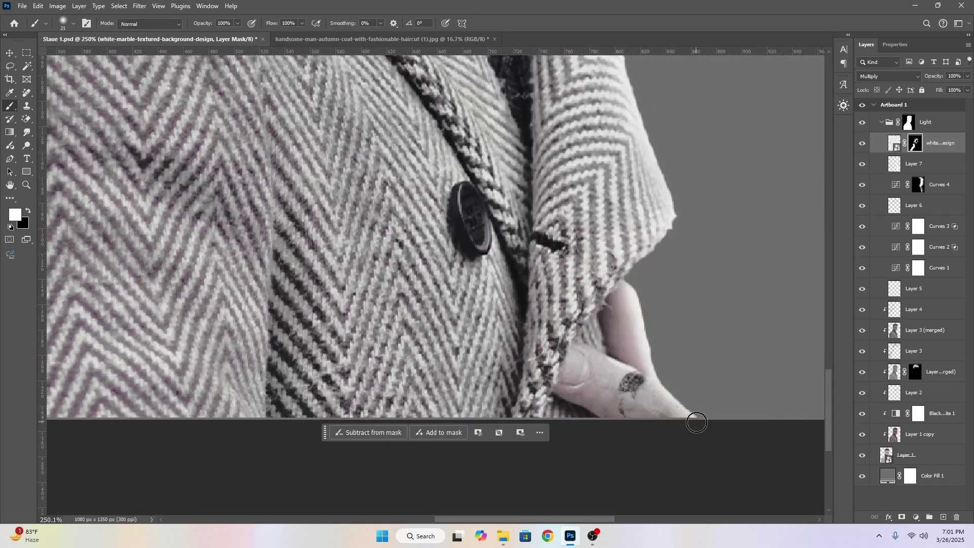
pyautogui.moveTo(632, 312); pyautogui.dragTo(573, 383)
pyautogui.scroll(-5, 505, 376)
pyautogui.moveTo(533, 261); pyautogui.dragTo(523, 309)
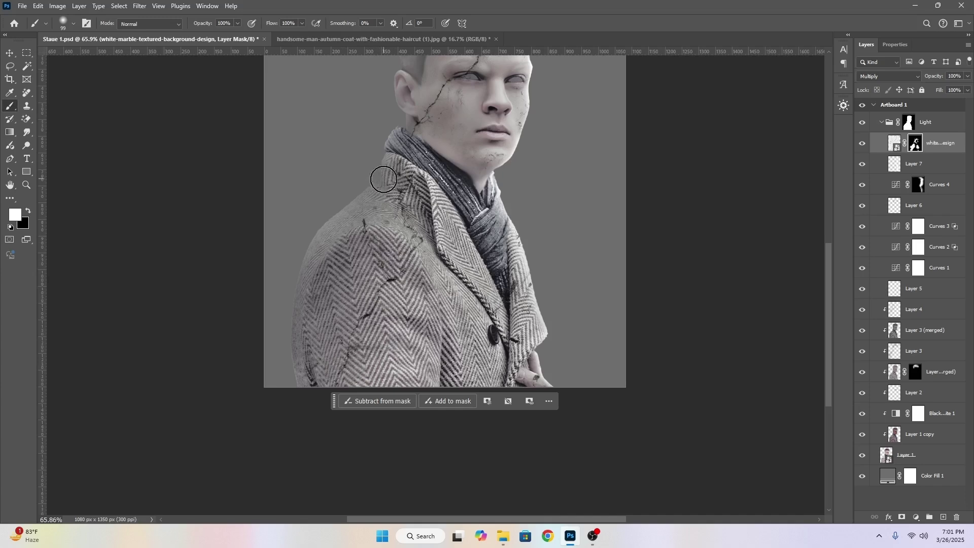
pyautogui.scroll(-2, 383, 174)
pyautogui.scroll(2, 428, 162)
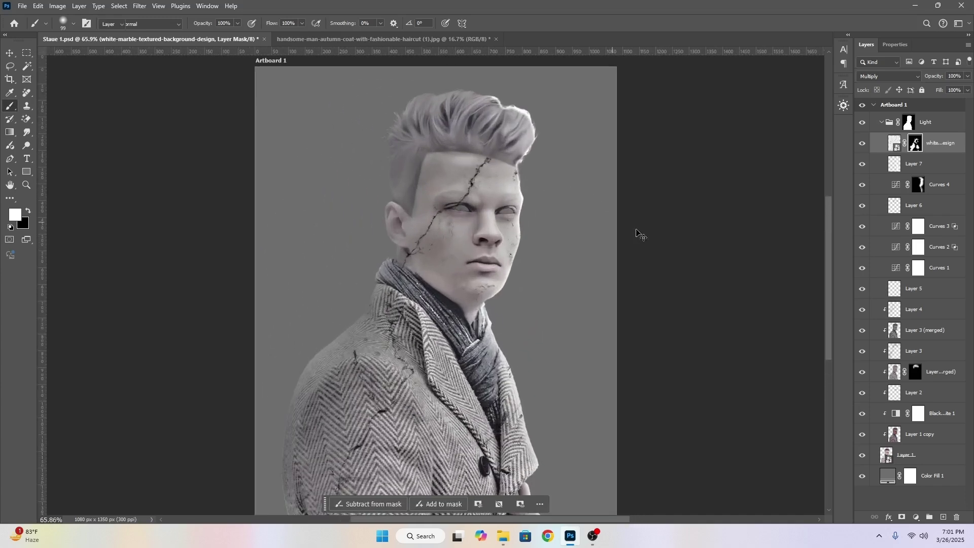
pyautogui.press('v')
pyautogui.click(673, 235)
pyautogui.scroll(-1, 669, 234)
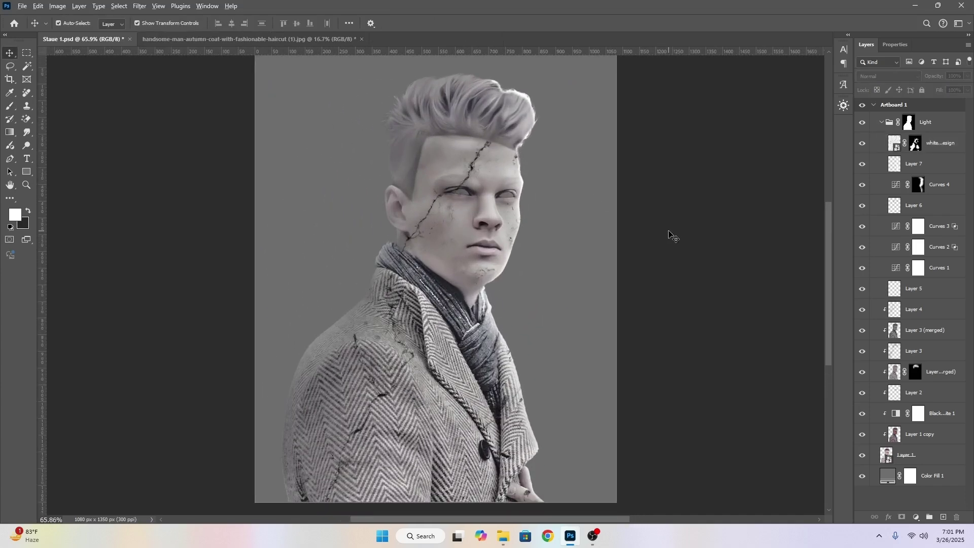
pyautogui.click(602, 536)
pyautogui.click(751, 344)
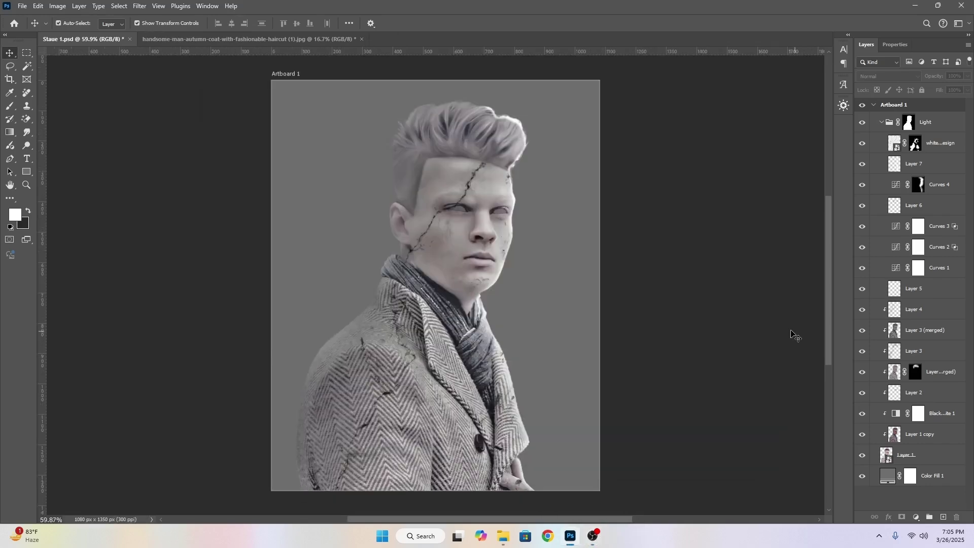
# Compare the image with Curves 4 hidden, target its mask and reduce the brush flow to 13%.
pyautogui.click(865, 163)
pyautogui.click(863, 186)
pyautogui.click(863, 185)
pyautogui.click(919, 185)
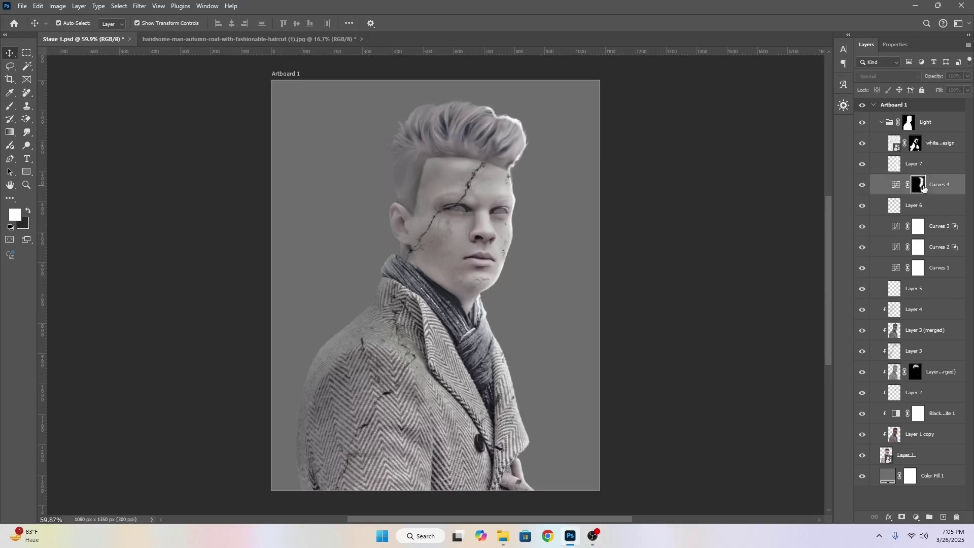
pyautogui.press('b')
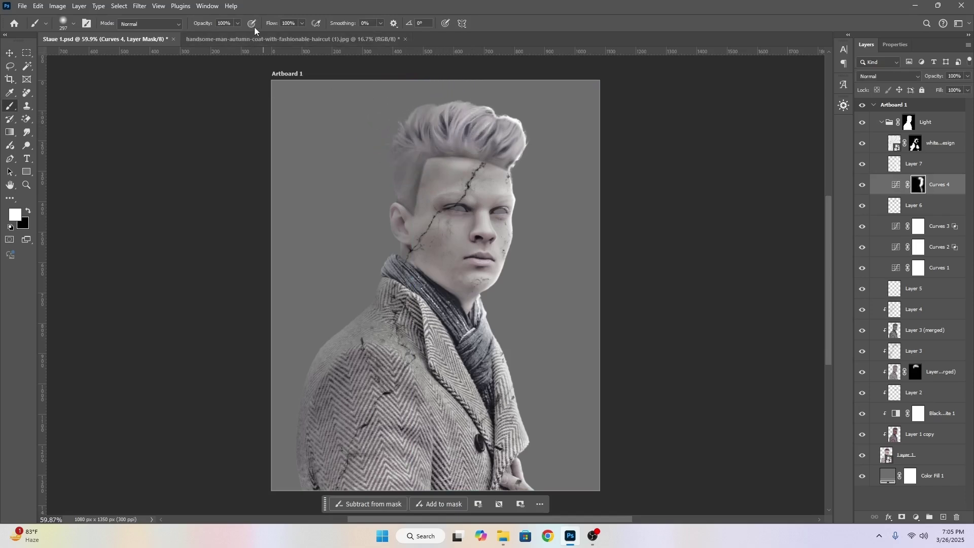
pyautogui.hotkey('ctrl', '2')
pyautogui.click(301, 24)
pyautogui.moveTo(304, 34); pyautogui.dragTo(261, 35)
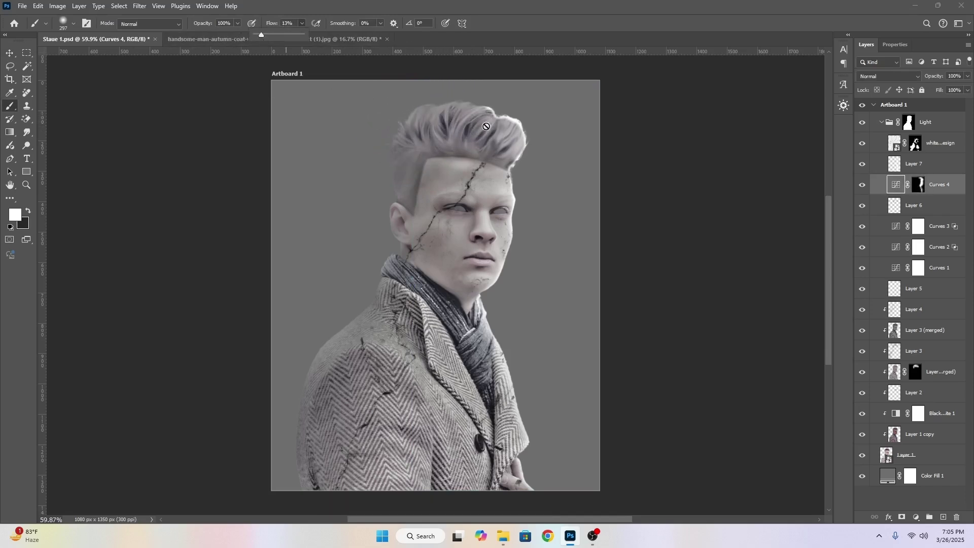
pyautogui.click(918, 184)
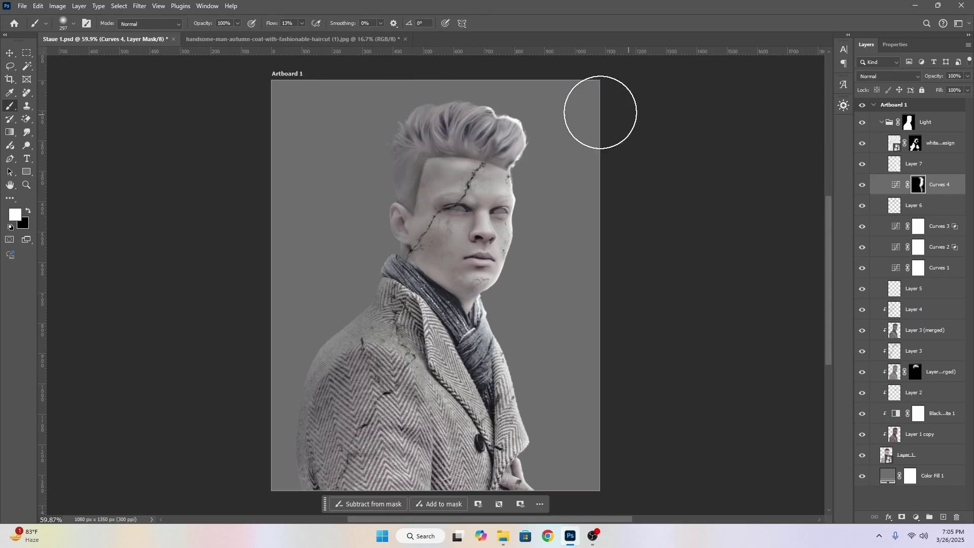
# Paint soft white on the Curves 4 mask to lighten the top and left side of the hair.
pyautogui.moveTo(466, 115)
pyautogui.mouseDown()
pyautogui.moveTo(426, 128)
pyautogui.moveTo(378, 168)
pyautogui.moveTo(408, 158)
pyautogui.mouseUp()
pyautogui.moveTo(422, 115)
pyautogui.mouseDown()
pyautogui.moveTo(444, 116)
pyautogui.moveTo(413, 127)
pyautogui.mouseUp()
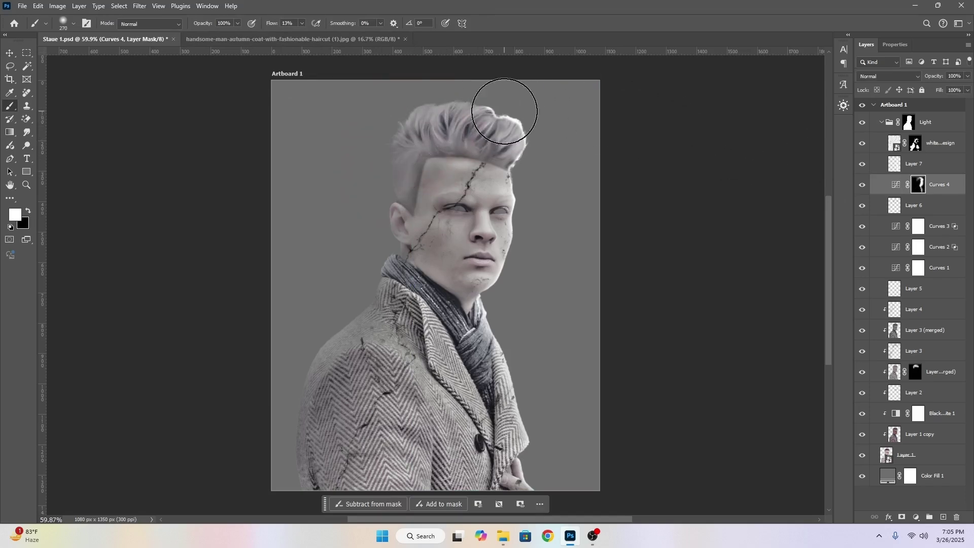
pyautogui.moveTo(506, 112)
pyautogui.mouseDown()
pyautogui.moveTo(480, 137)
pyautogui.moveTo(511, 125)
pyautogui.moveTo(454, 118)
pyautogui.moveTo(419, 123)
pyautogui.moveTo(404, 140)
pyautogui.mouseUp()
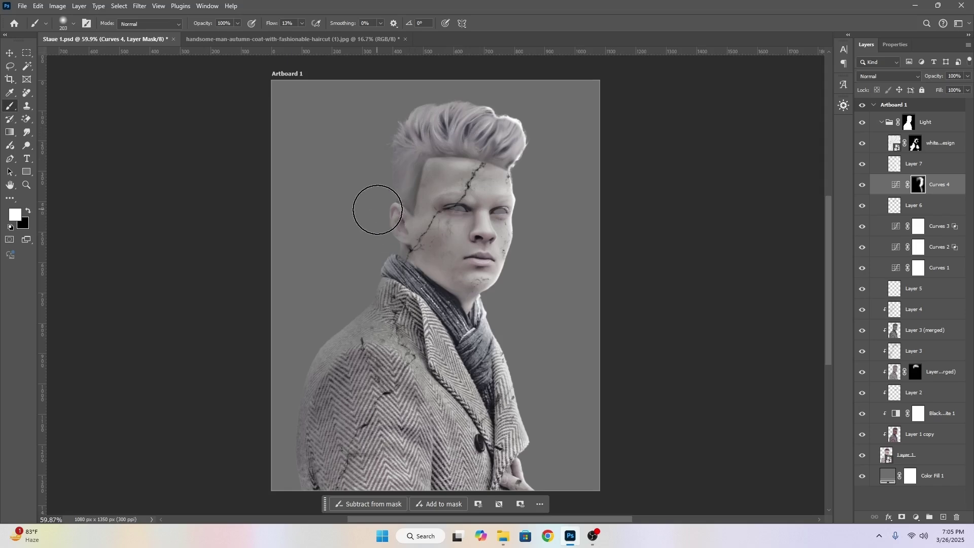
# Softly lighten the shoulder and coat through the Curves 4 mask, and save the document.
pyautogui.moveTo(374, 285); pyautogui.dragTo(385, 289)
pyautogui.scroll(-5, 488, 303)
pyautogui.moveTo(485, 324)
pyautogui.mouseDown()
pyautogui.moveTo(523, 327)
pyautogui.moveTo(510, 387)
pyautogui.moveTo(510, 350)
pyautogui.mouseUp()
pyautogui.scroll(3, 492, 272)
pyautogui.scroll(1, 491, 272)
pyautogui.press('v')
pyautogui.click(694, 264)
pyautogui.scroll(-1, 693, 263)
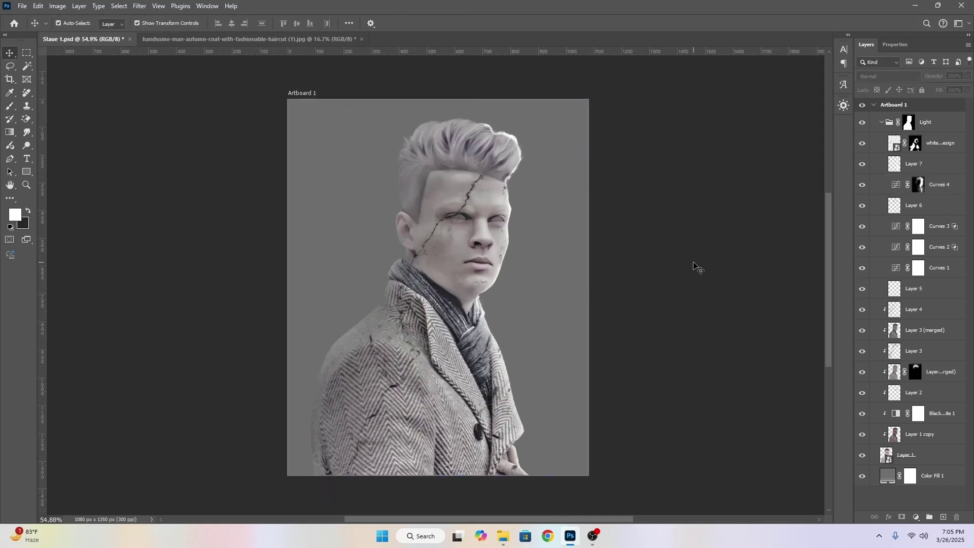
pyautogui.scroll(1, 680, 264)
pyautogui.press('b')
pyautogui.hotkey('ctrl', 's')
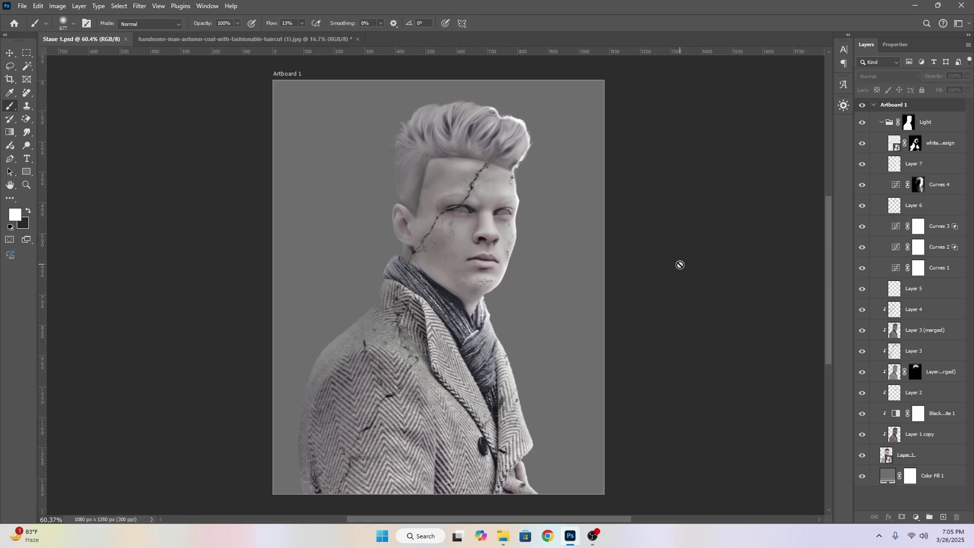
# Collapse the Light group and change the Color Fill 1 background to a light grey.
pyautogui.click(882, 122)
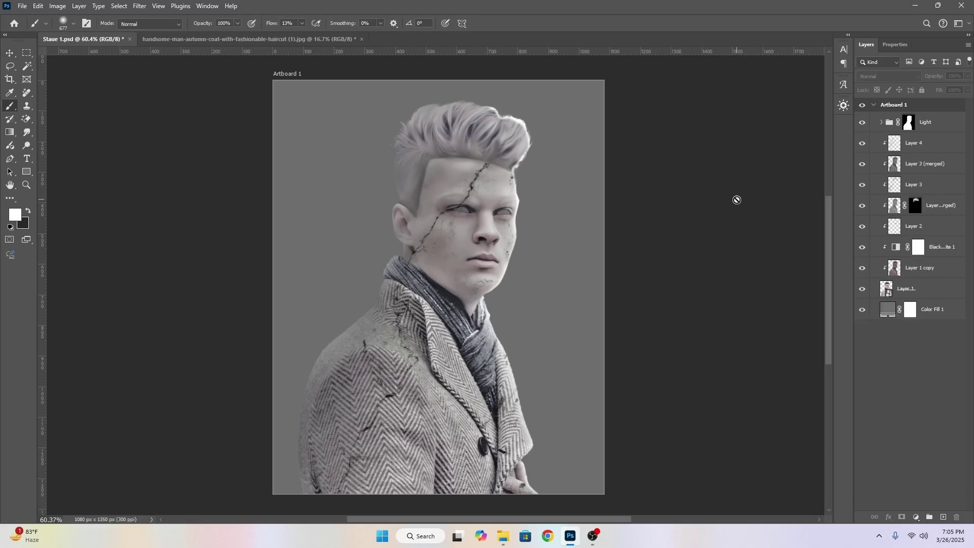
pyautogui.doubleClick(894, 308)
pyautogui.moveTo(615, 118)
pyautogui.mouseDown()
pyautogui.moveTo(614, 92)
pyautogui.moveTo(610, 111)
pyautogui.mouseUp()
pyautogui.click(836, 75)
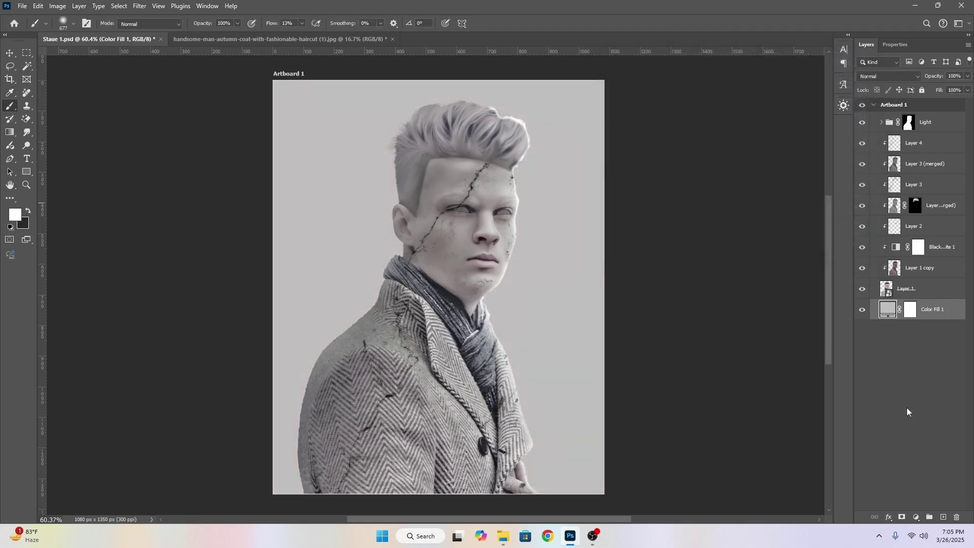
# Add an Exposure adjustment directly above Color Fill 1, raising the exposure to brighten the background and slightly adjusting the gamma correction.
pyautogui.click(916, 518)
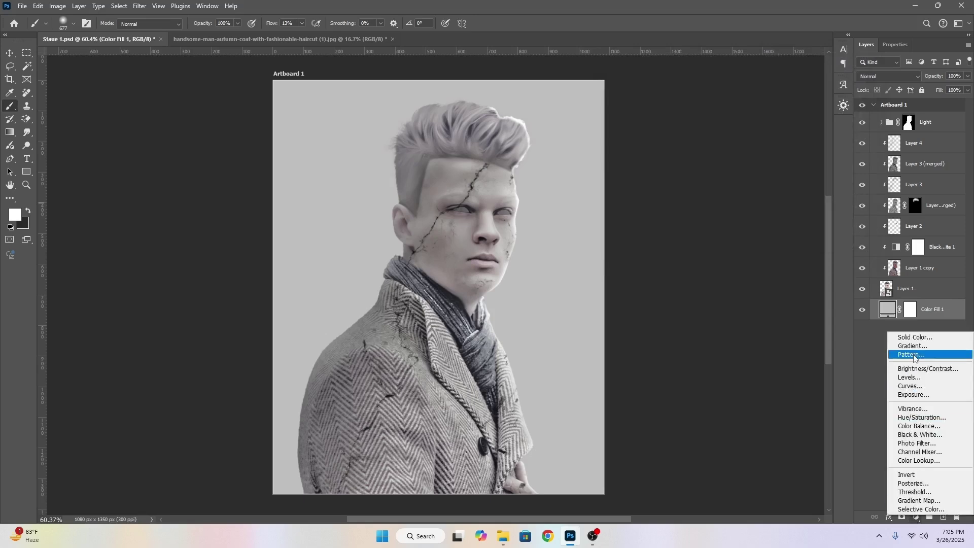
pyautogui.click(914, 396)
pyautogui.moveTo(912, 104); pyautogui.dragTo(920, 105)
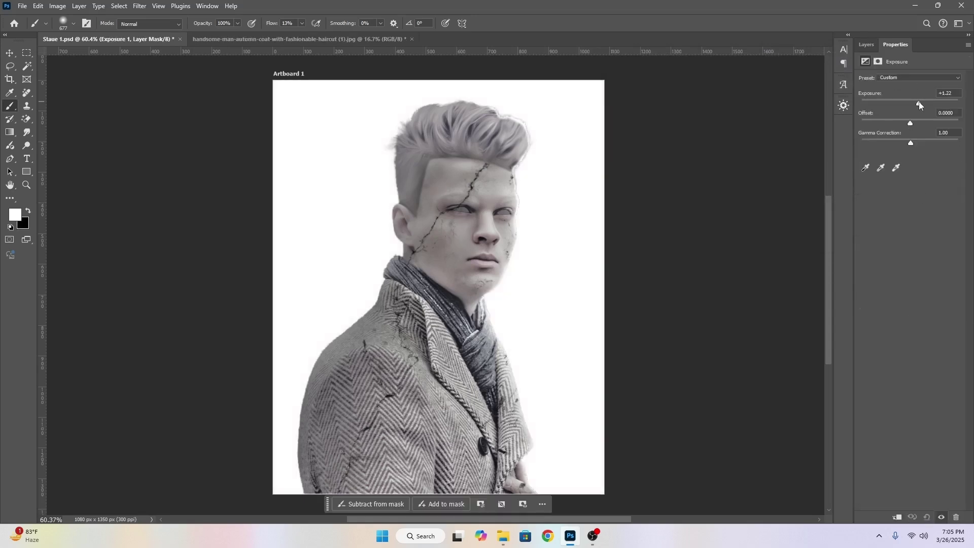
pyautogui.moveTo(910, 146); pyautogui.dragTo(912, 145)
pyautogui.moveTo(919, 105); pyautogui.dragTo(916, 105)
pyautogui.click(866, 46)
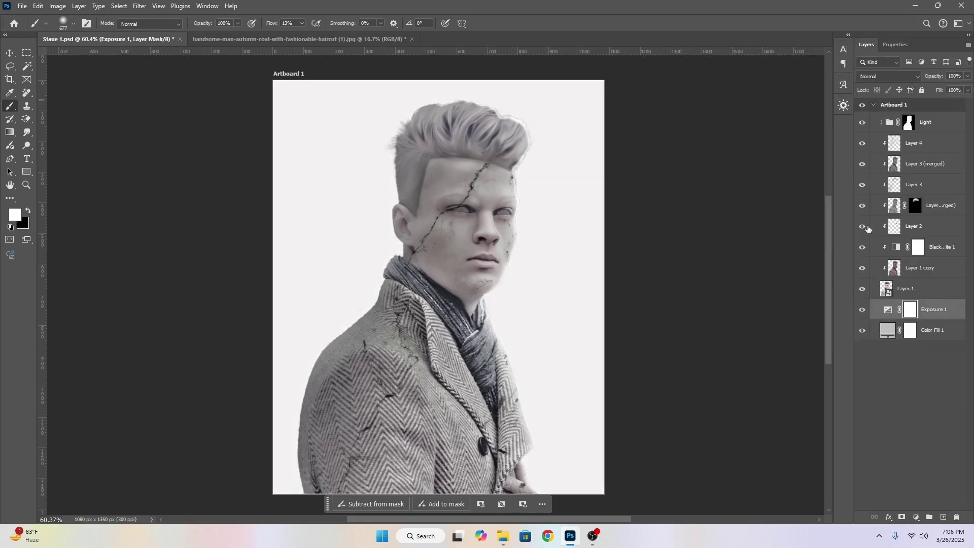
# Invert the Exposure 1 mask to black and paint a soft white glow at the background's upper right with a large brush at 78% flow.
pyautogui.hotkey('ctrl', 'i')
pyautogui.press('v')
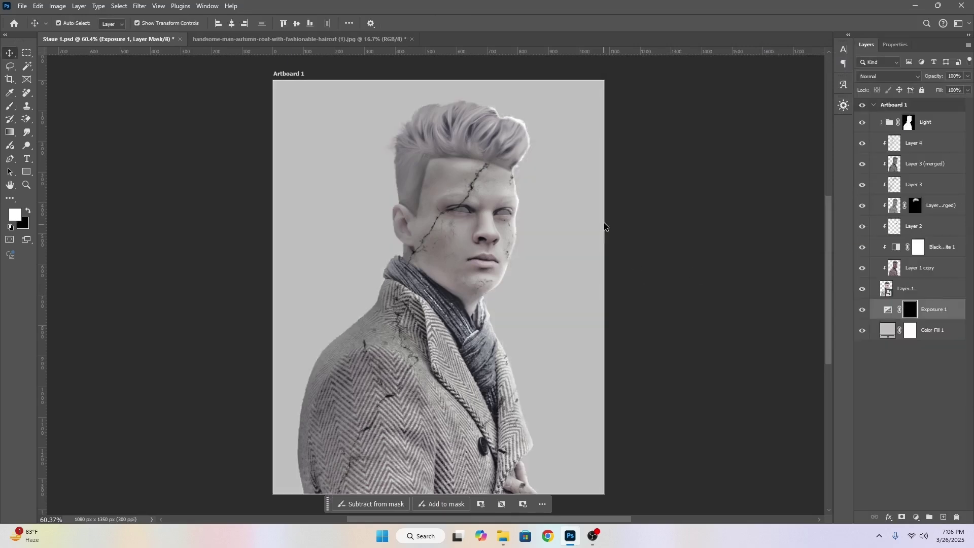
pyautogui.press('b')
pyautogui.scroll(2, 584, 175)
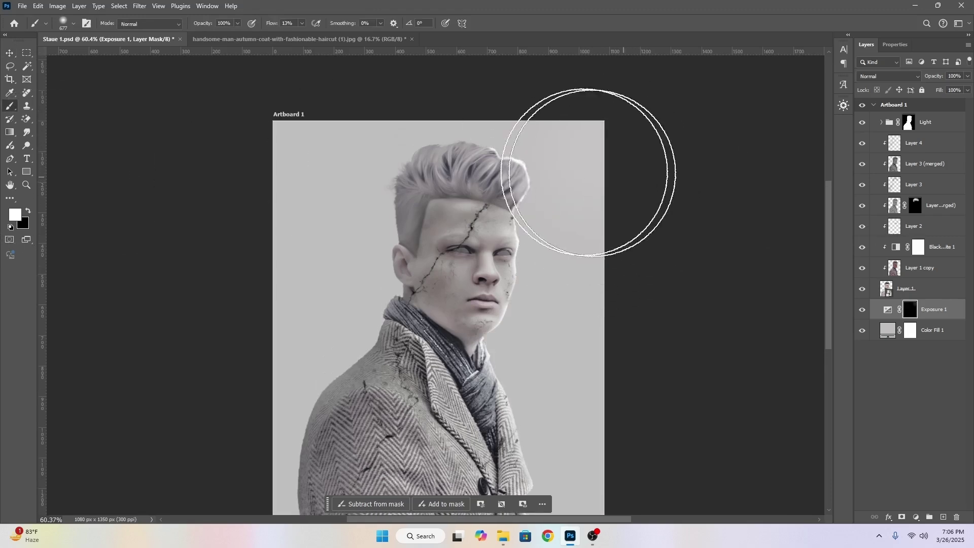
pyautogui.click(302, 23)
pyautogui.moveTo(304, 36); pyautogui.dragTo(333, 40)
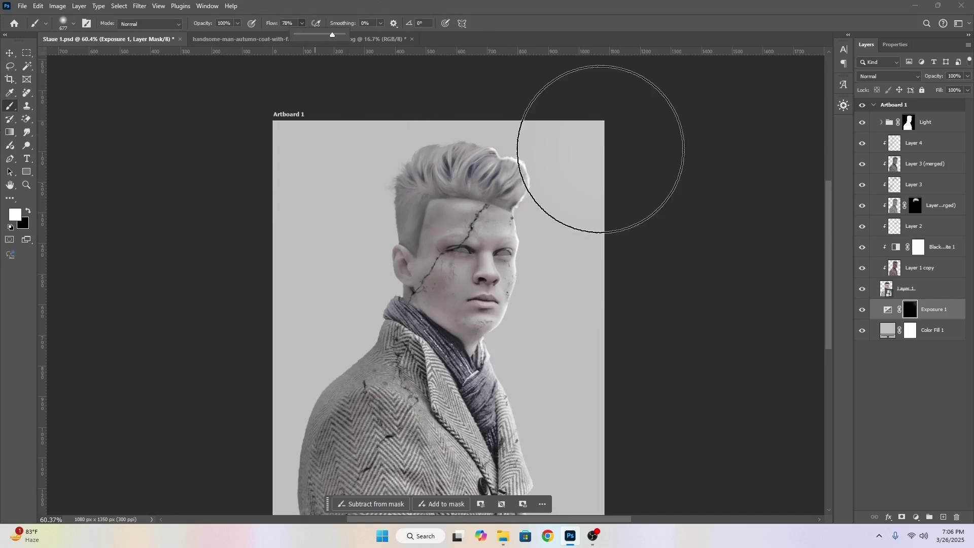
pyautogui.click(579, 151)
pyautogui.moveTo(579, 169); pyautogui.dragTo(622, 192)
pyautogui.click(613, 177)
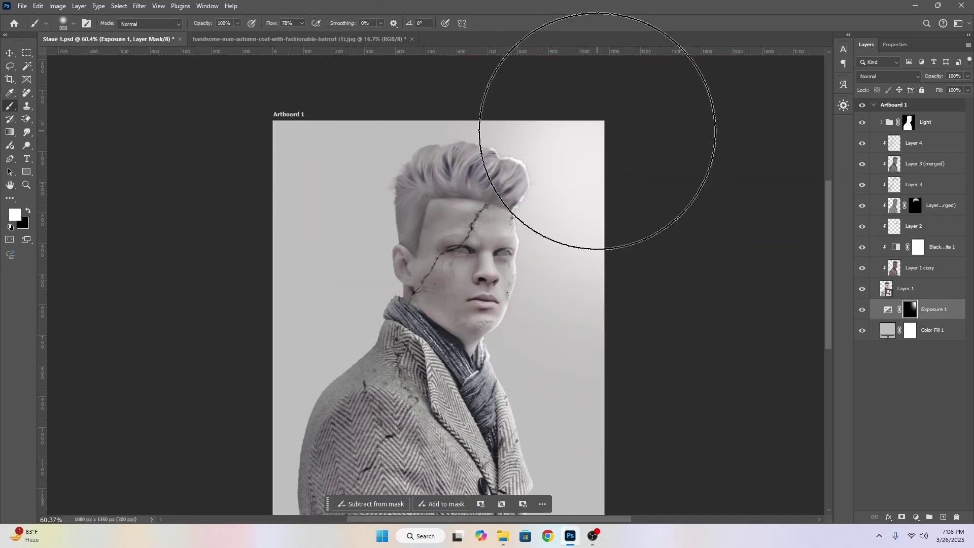
pyautogui.scroll(-5, 584, 139)
pyautogui.scroll(5, 584, 203)
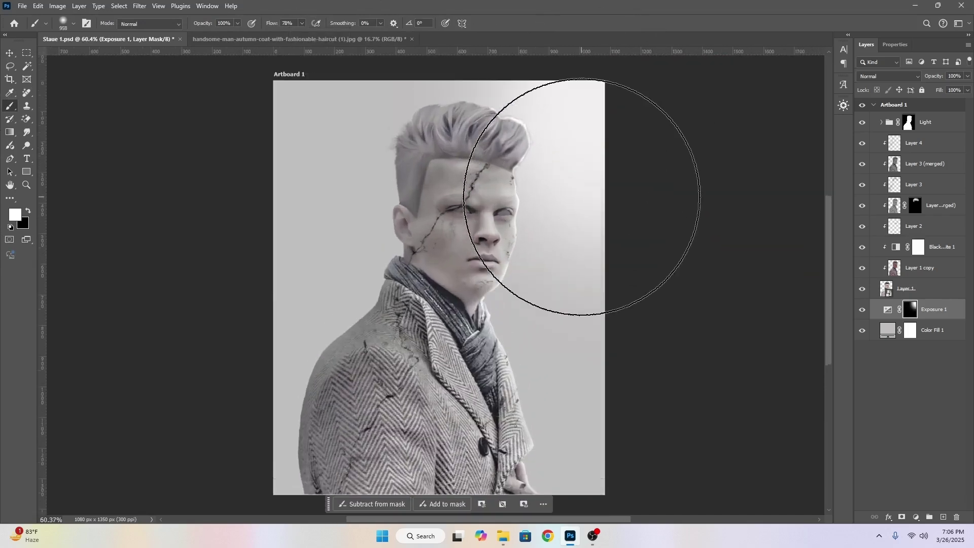
pyautogui.press('v')
pyautogui.click(689, 222)
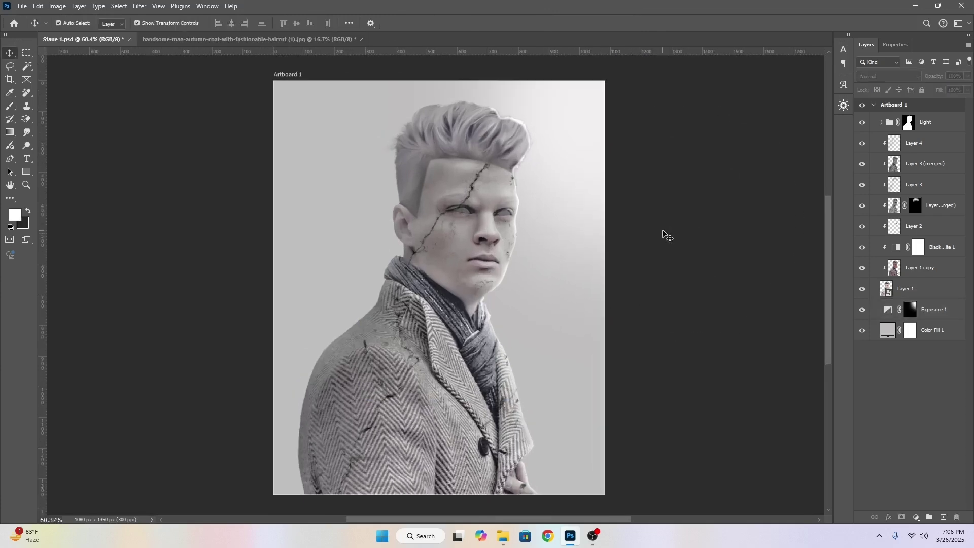
# Change the Color Fill 1 background to the light grey c5c0c0.
pyautogui.doubleClick(888, 330)
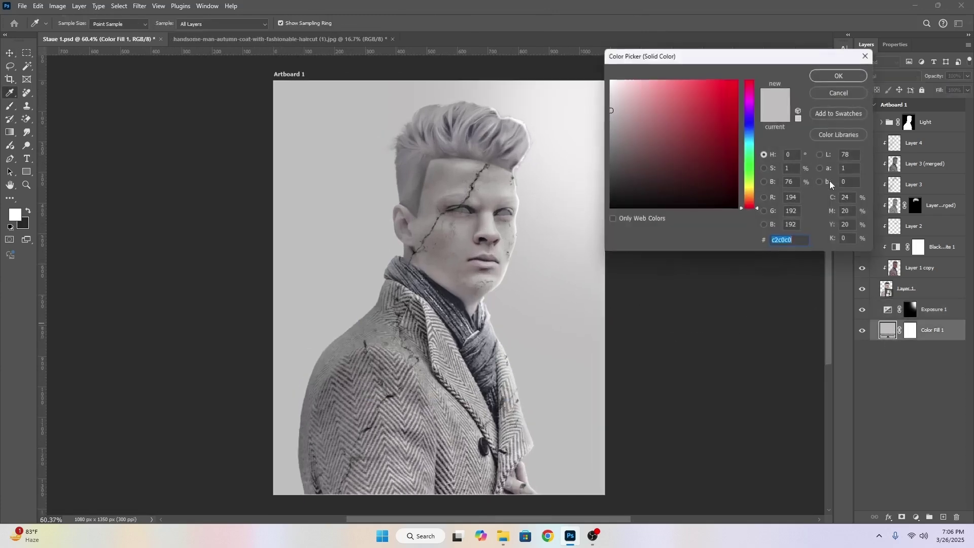
pyautogui.moveTo(619, 107); pyautogui.dragTo(611, 109)
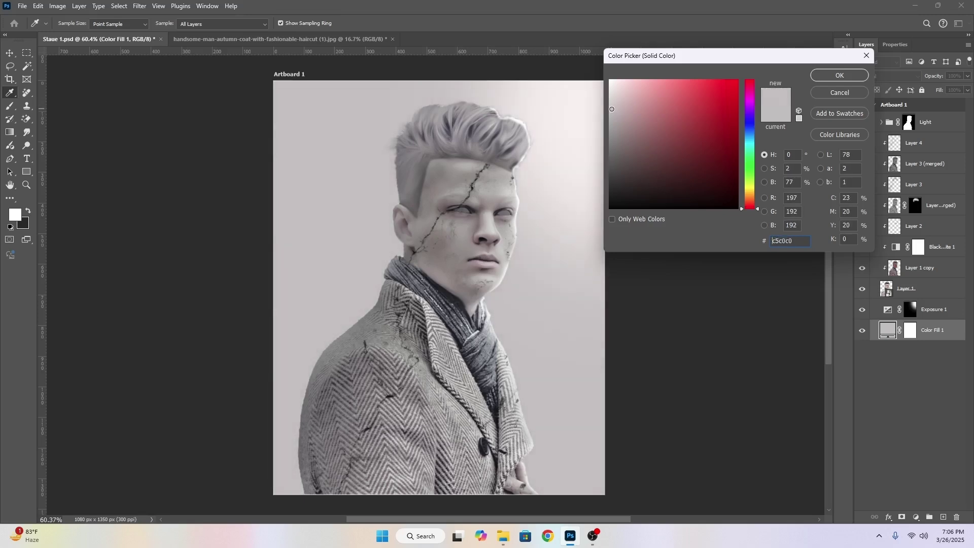
pyautogui.click(822, 81)
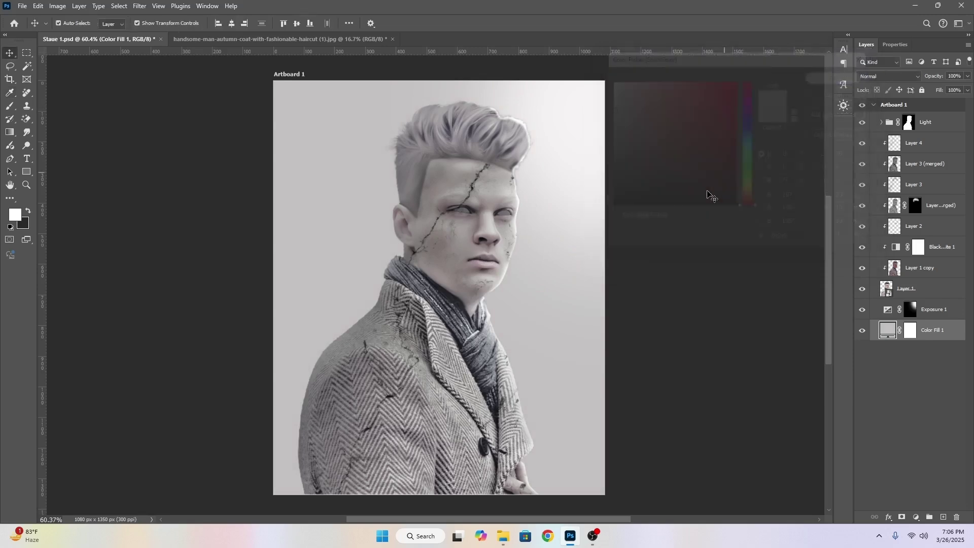
pyautogui.click(686, 209)
# Compare the image with the Light group hidden and shown, and do the same for Curves 4 inside it.
pyautogui.scroll(-1, 673, 218)
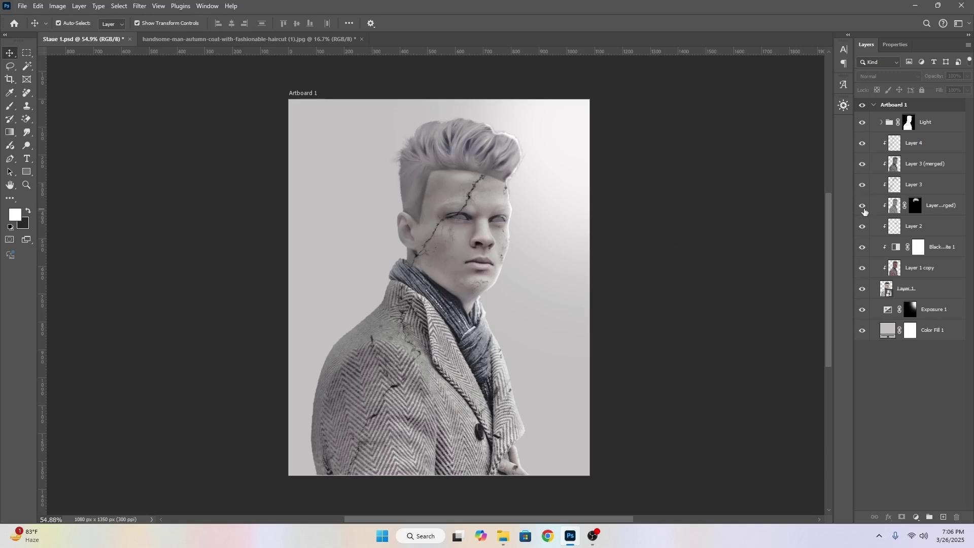
pyautogui.click(862, 122)
pyautogui.click(862, 122)
pyautogui.click(882, 122)
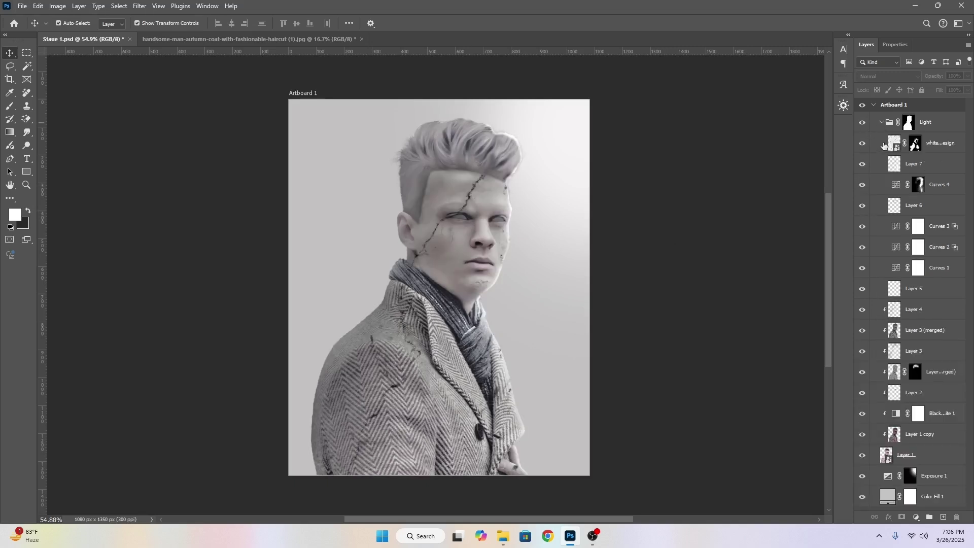
pyautogui.click(862, 189)
pyautogui.click(862, 190)
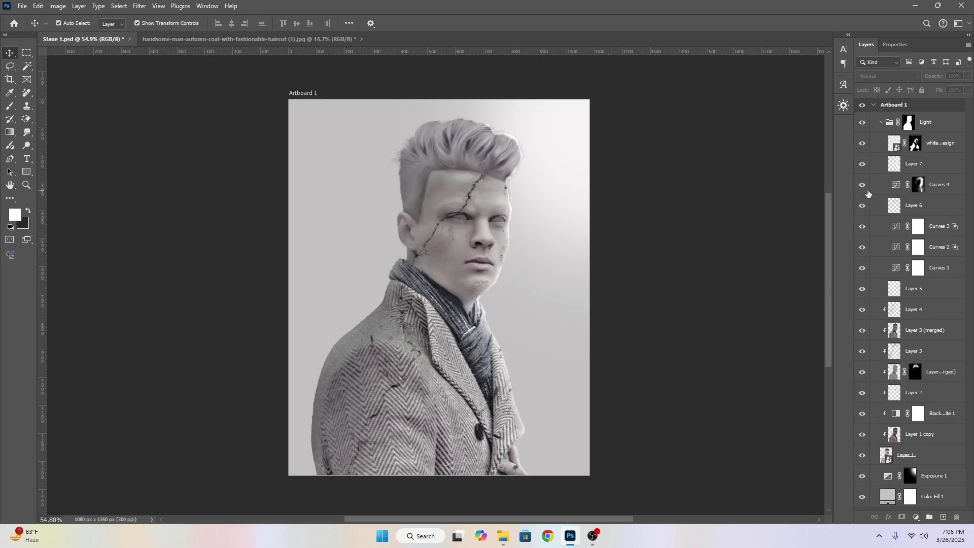
# Undo the heavy stroke on the Curves 4 mask and softly lighten the face with a smaller white brush at 10% flow.
pyautogui.click(919, 189)
pyautogui.press('b')
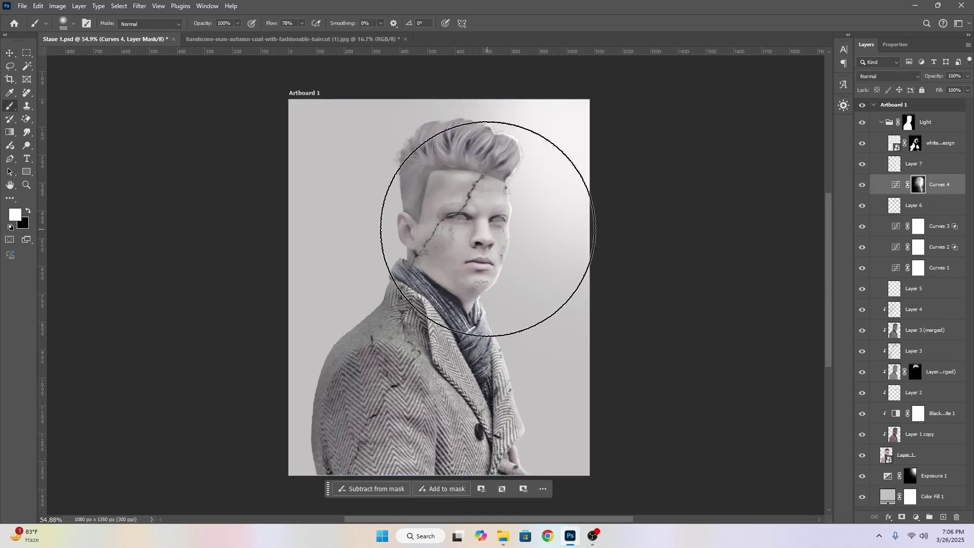
pyautogui.hotkey('ctrl', 'z')
pyautogui.moveTo(481, 230); pyautogui.dragTo(450, 231)
pyautogui.click(301, 23)
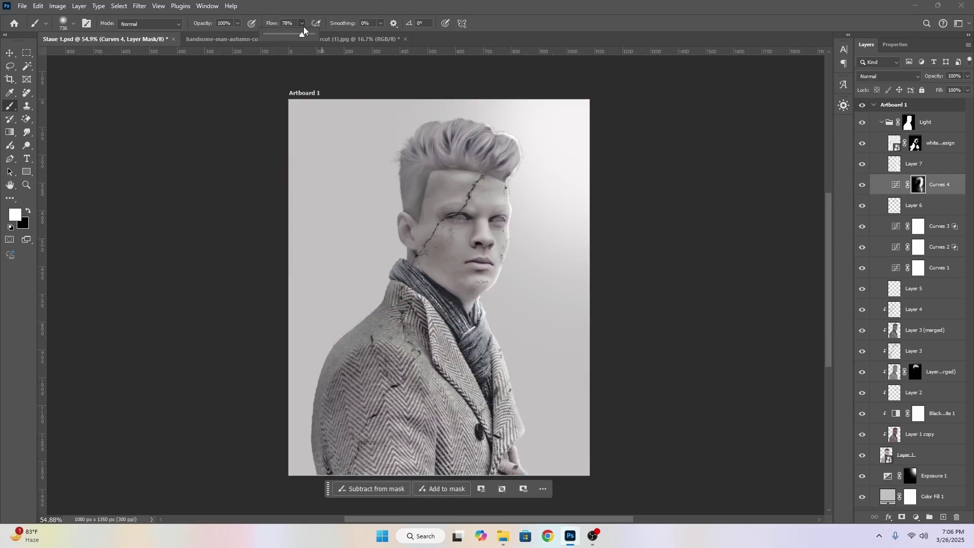
pyautogui.moveTo(304, 31); pyautogui.dragTo(269, 32)
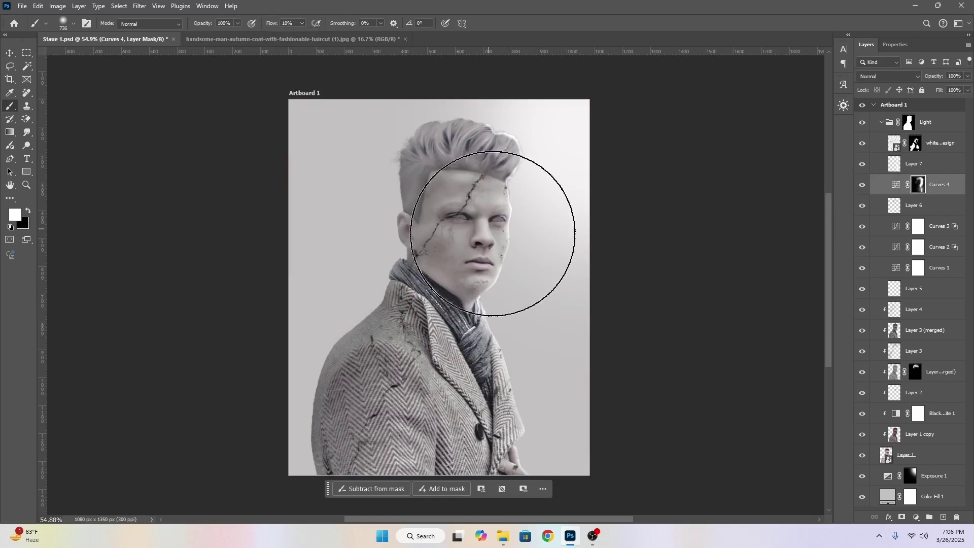
pyautogui.scroll(5, 493, 233)
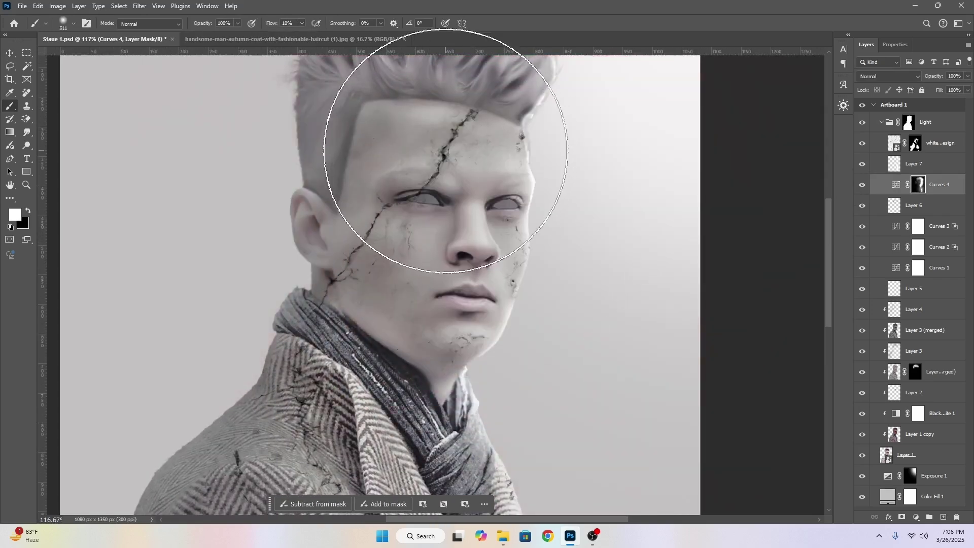
pyautogui.scroll(-5, 413, 238)
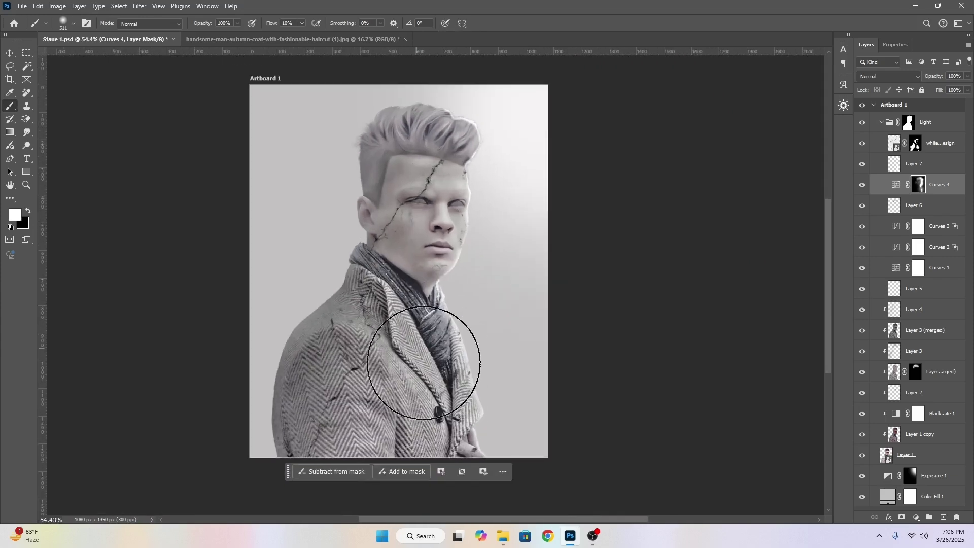
pyautogui.scroll(1, 442, 237)
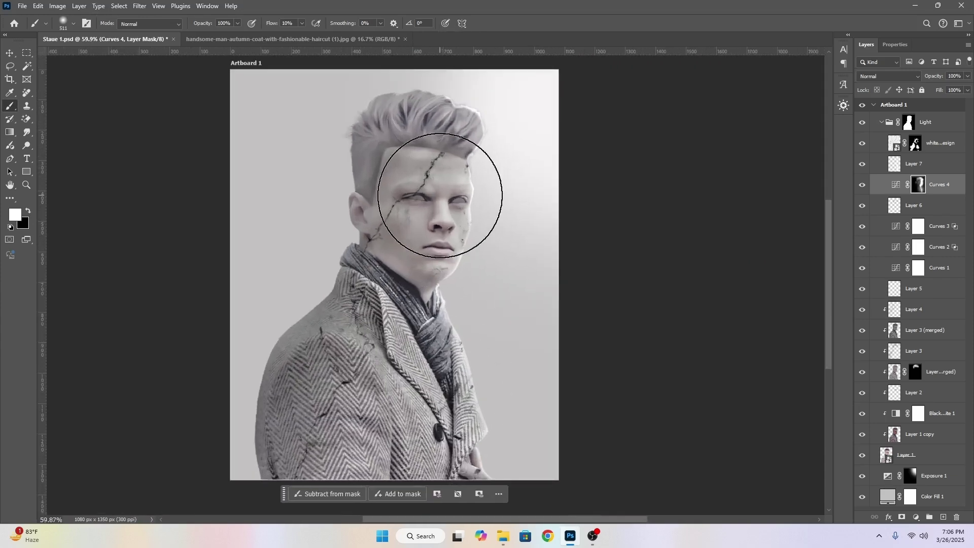
pyautogui.press('v')
pyautogui.click(669, 269)
pyautogui.scroll(1, 670, 269)
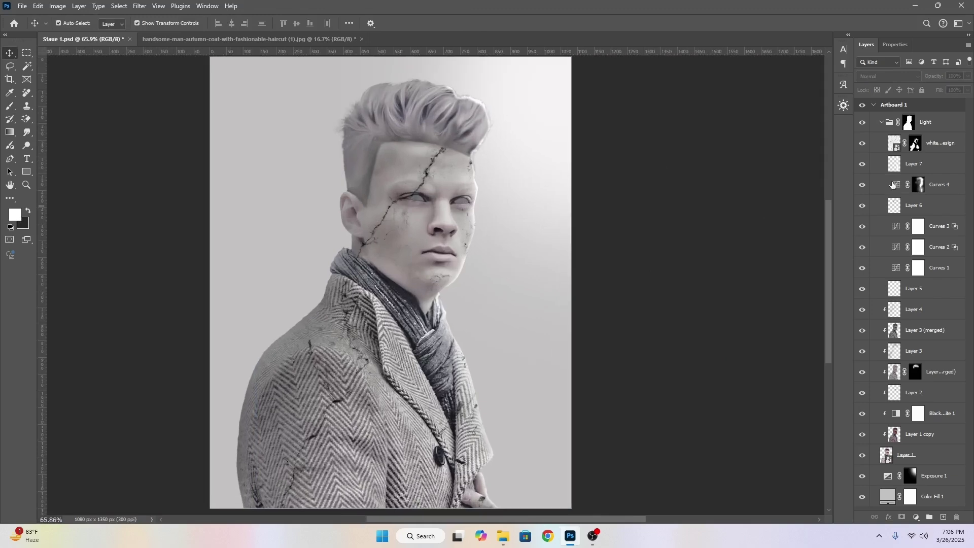
# Add a Color Balance adjustment above the marble texture in the Light group, with midtones Cyan-Red at -10 and Yellow-Blue at +4.
pyautogui.click(885, 123)
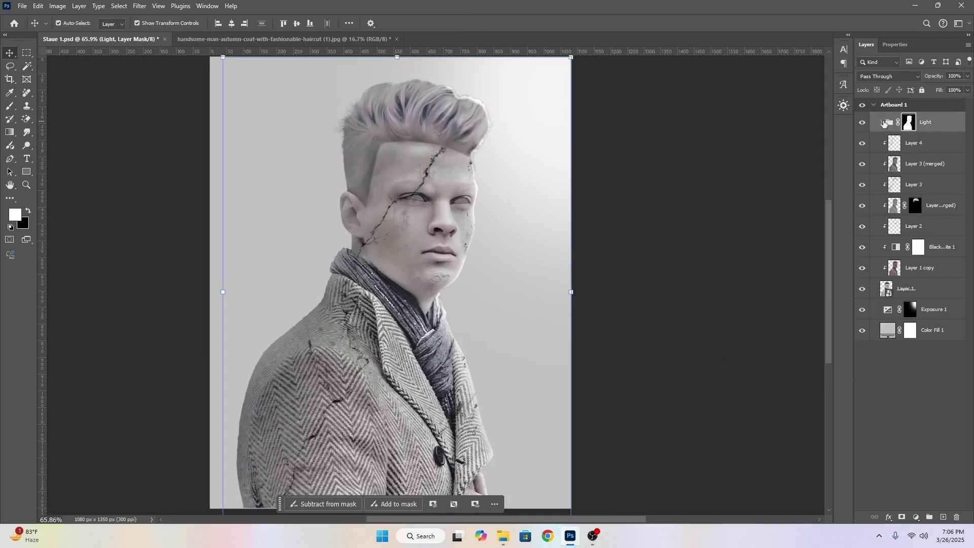
pyautogui.click(882, 123)
pyautogui.scroll(-2, 598, 217)
pyautogui.click(598, 217)
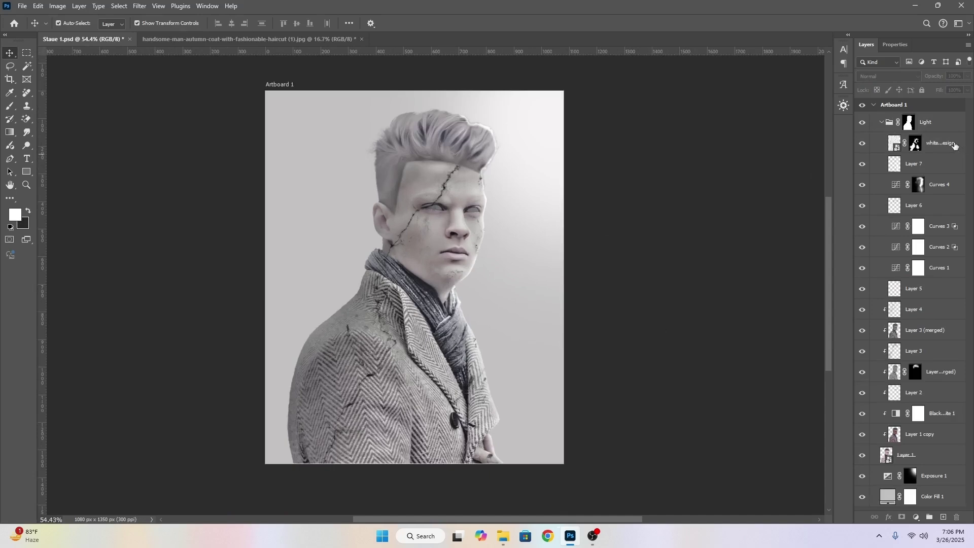
pyautogui.click(955, 147)
pyautogui.click(916, 517)
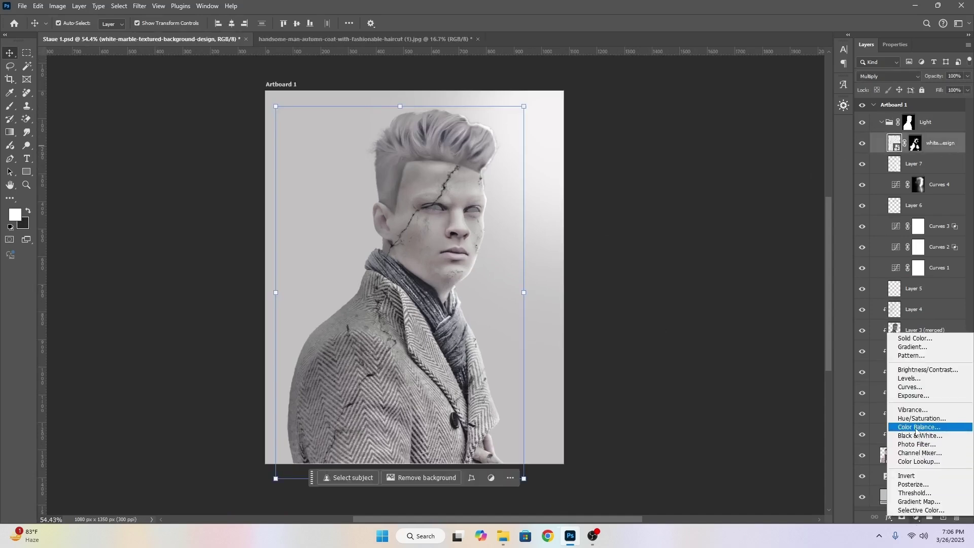
pyautogui.click(916, 427)
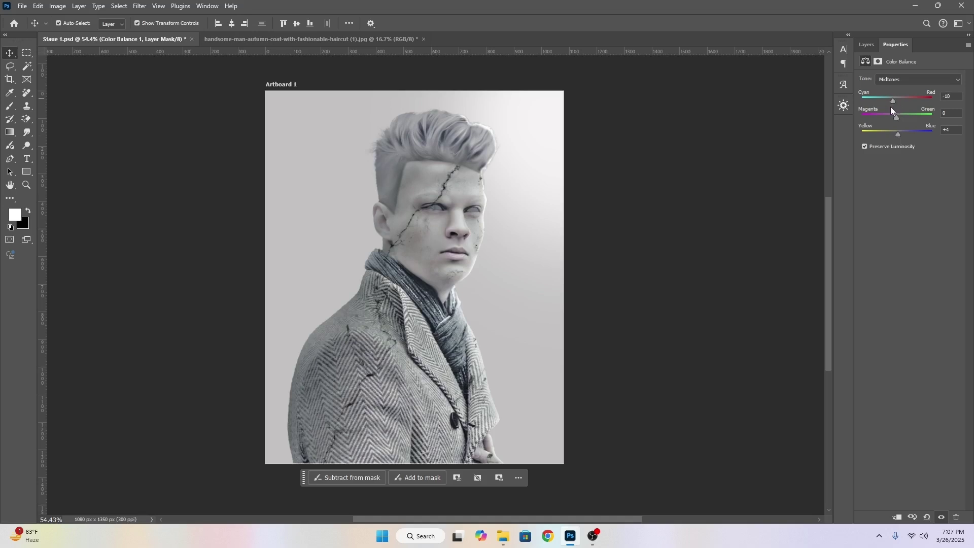
pyautogui.click(866, 44)
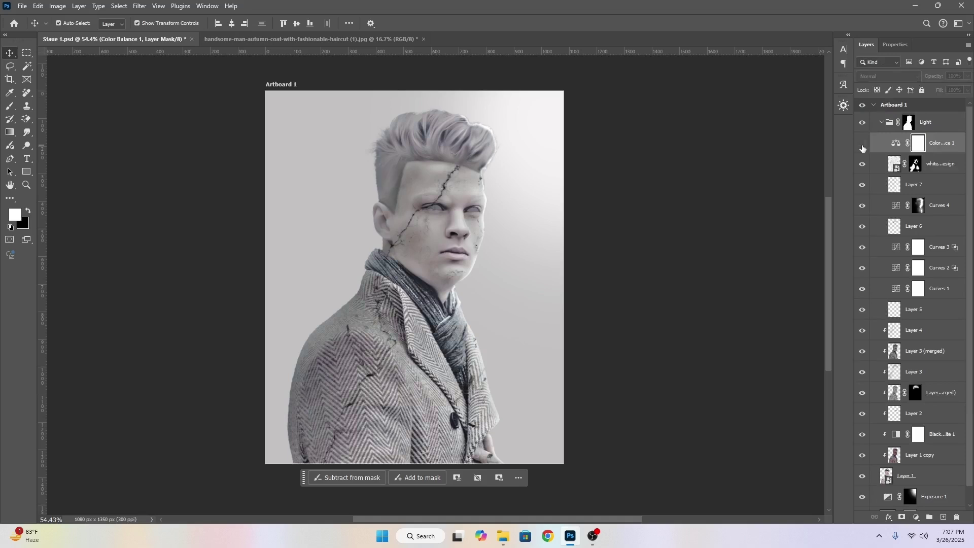
pyautogui.click(666, 192)
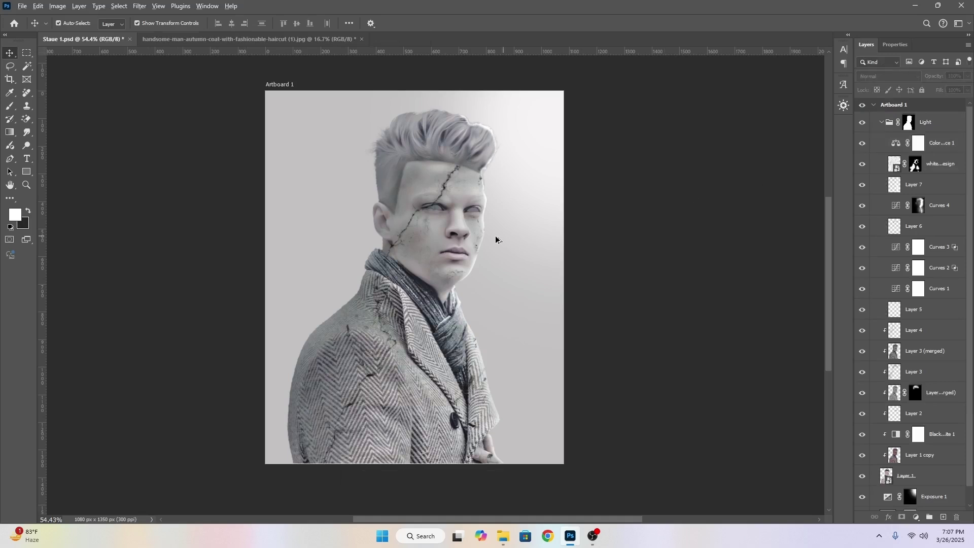
# Collapse the Light group and save the document.
pyautogui.scroll(1, 496, 237)
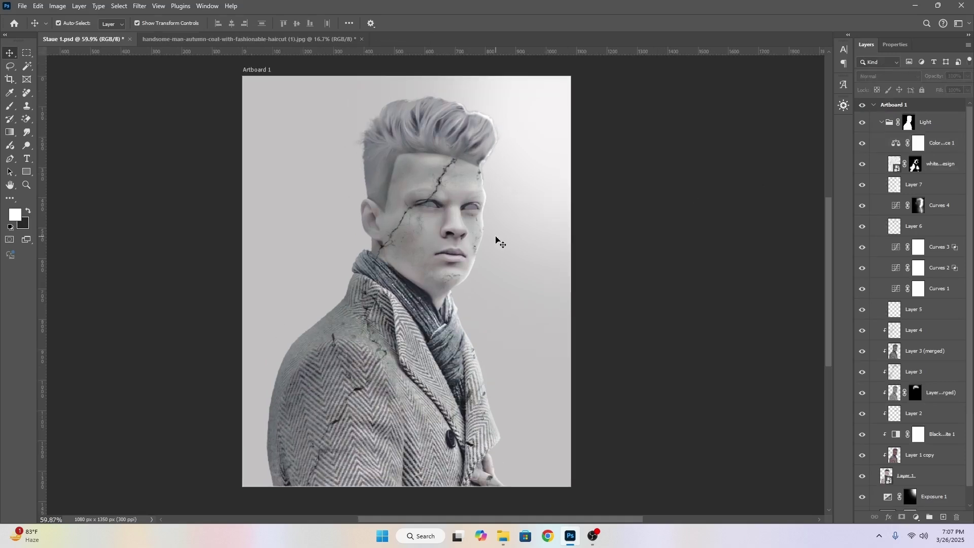
pyautogui.hscroll(-1, 650, 249)
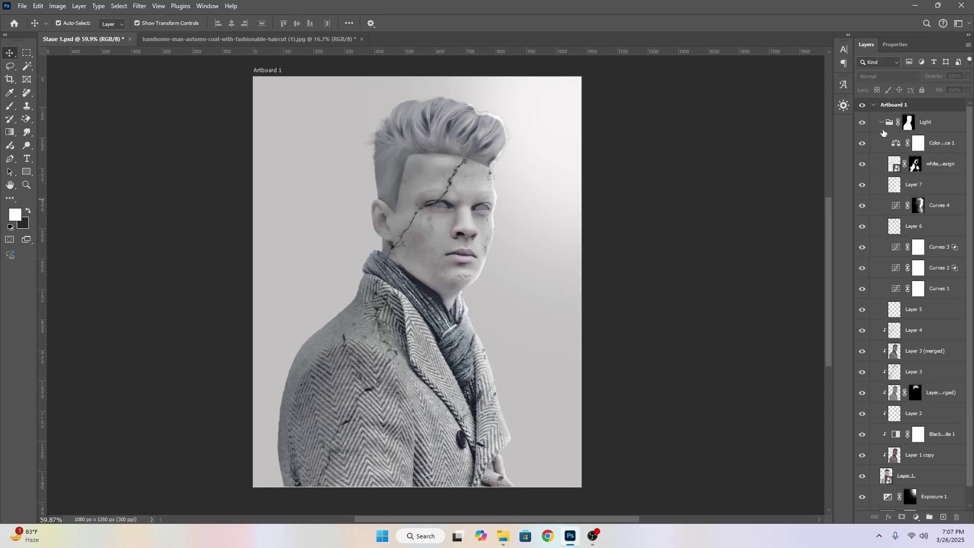
pyautogui.click(882, 123)
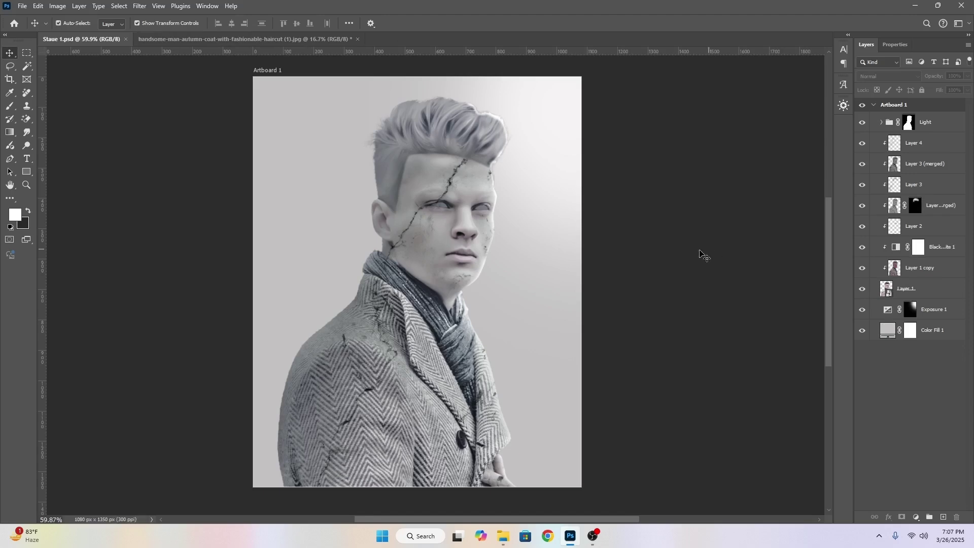
pyautogui.scroll(1, 641, 254)
pyautogui.moveTo(682, 251); pyautogui.dragTo(683, 252)
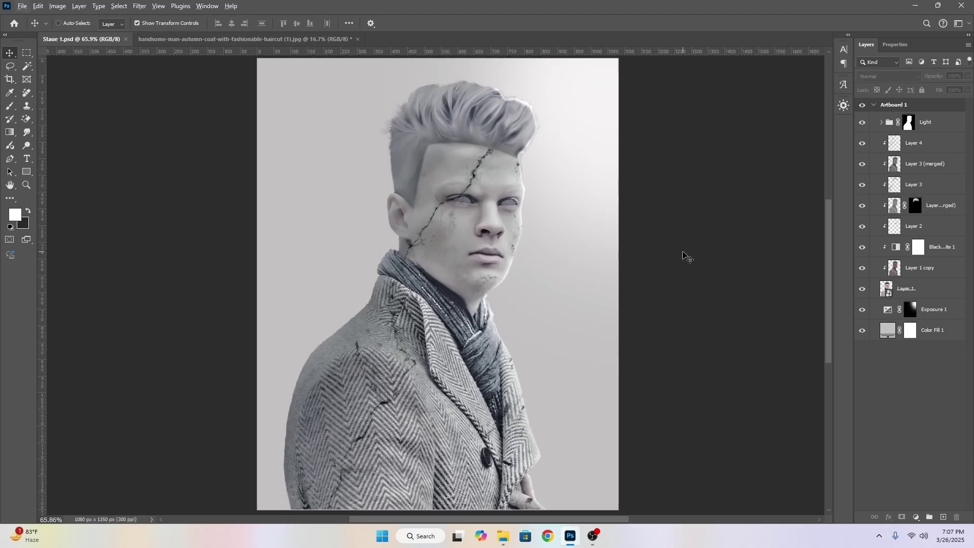
# Stamp all visible layers into a new layer above the Light group and convert it to a Smart Object.
pyautogui.hotkey('ctrl', 'shift', 'alt', 'e')
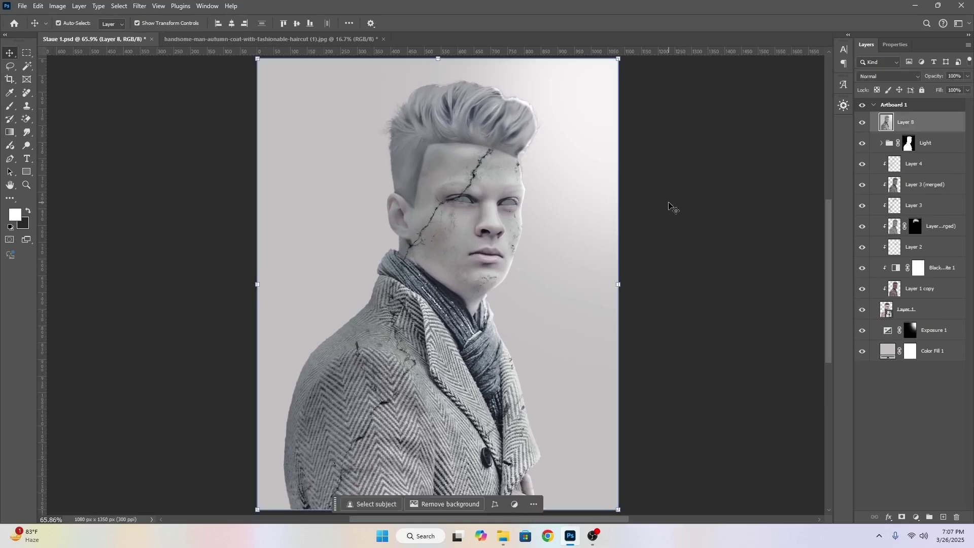
pyautogui.rightClick(933, 123)
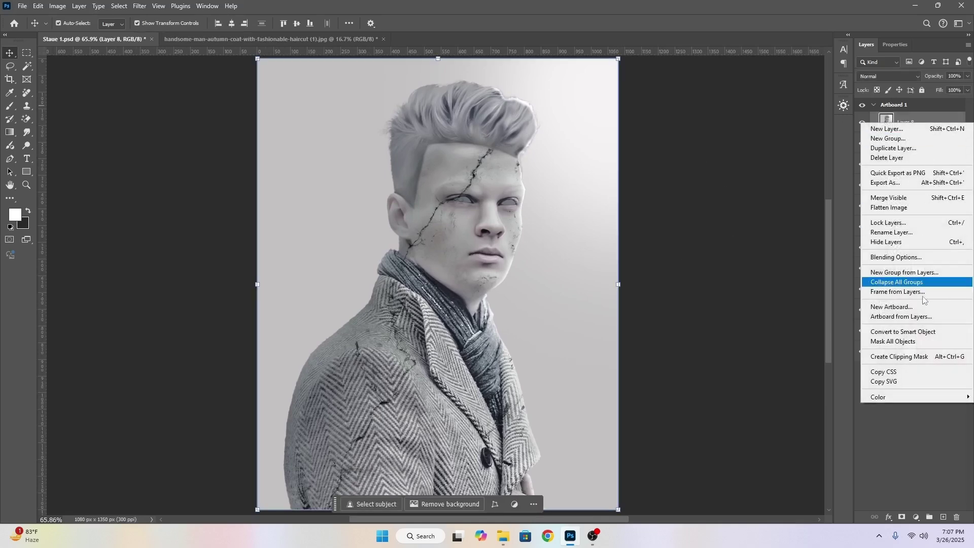
pyautogui.click(916, 333)
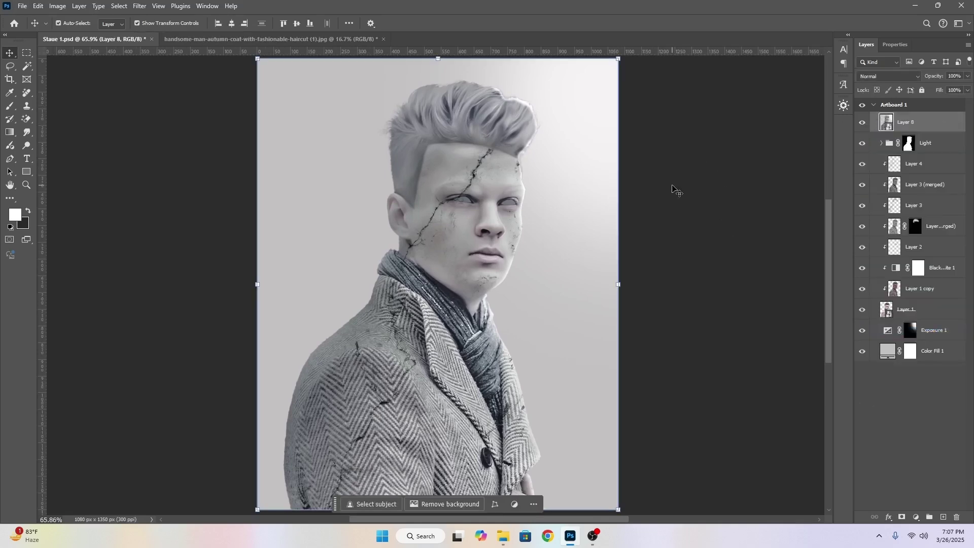
# Open the Camera Raw Filter on the merged smart object and set Texture to +25, Clarity to +44 and Dehaze to +4.
pyautogui.click(139, 6)
pyautogui.click(168, 83)
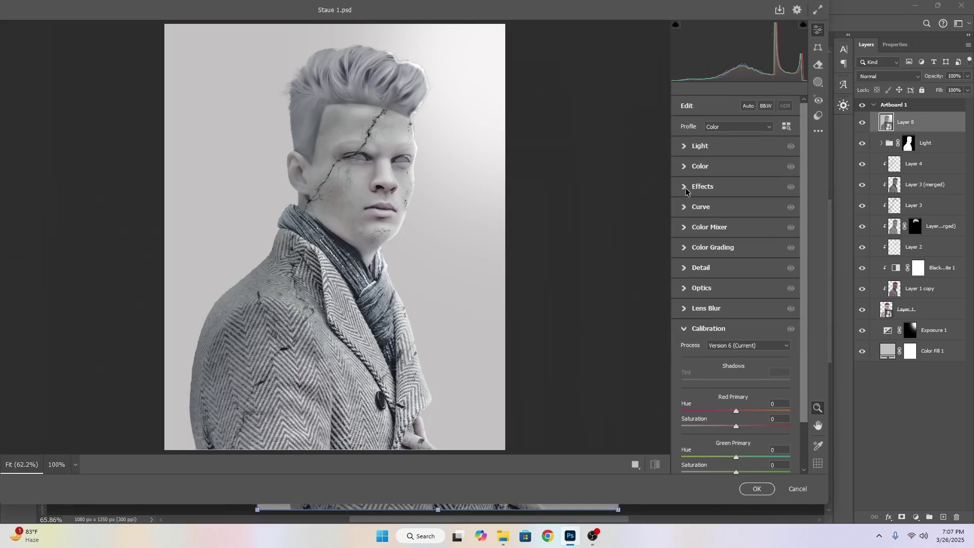
pyautogui.click(686, 189)
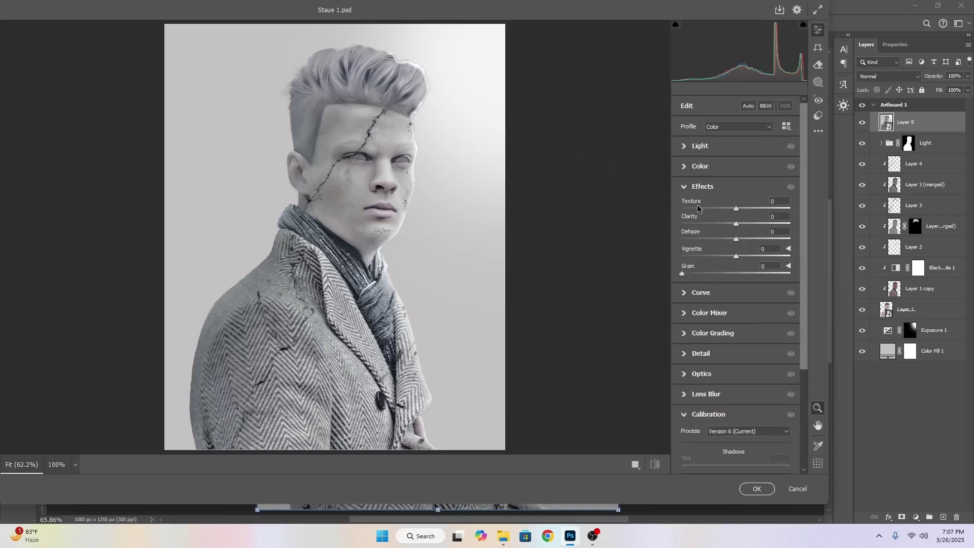
pyautogui.moveTo(737, 224); pyautogui.dragTo(760, 227)
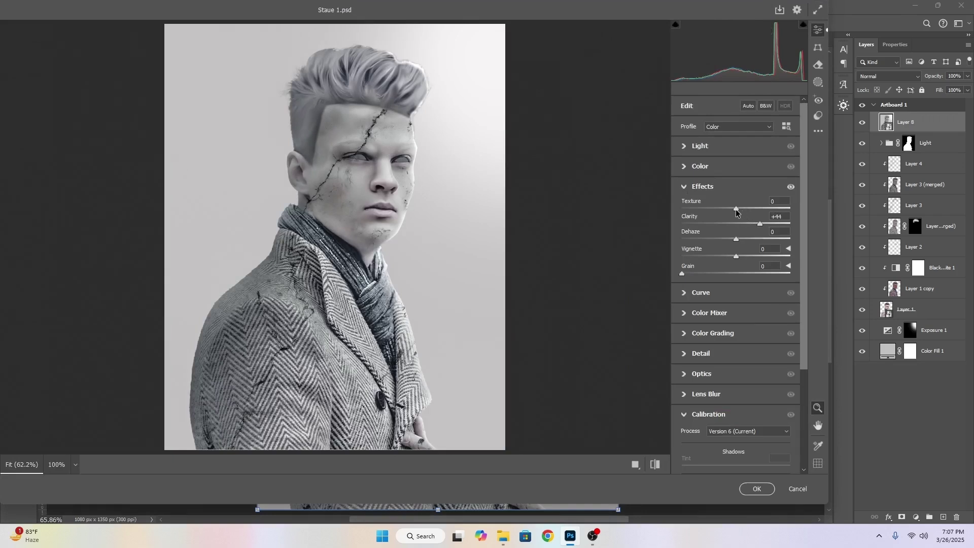
pyautogui.moveTo(735, 210); pyautogui.dragTo(752, 210)
pyautogui.moveTo(736, 243); pyautogui.dragTo(739, 242)
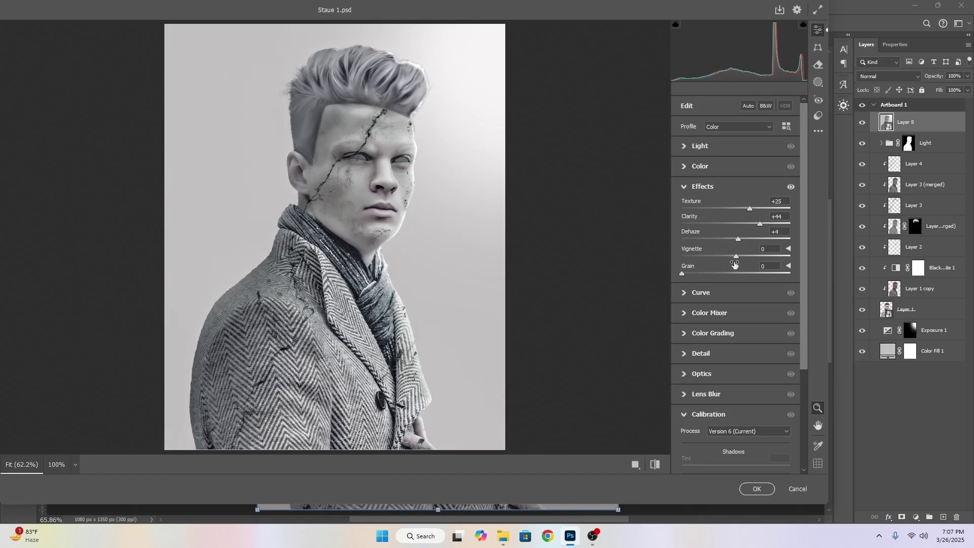
pyautogui.moveTo(736, 258); pyautogui.dragTo(693, 273)
pyautogui.doubleClick(720, 257)
pyautogui.click(693, 186)
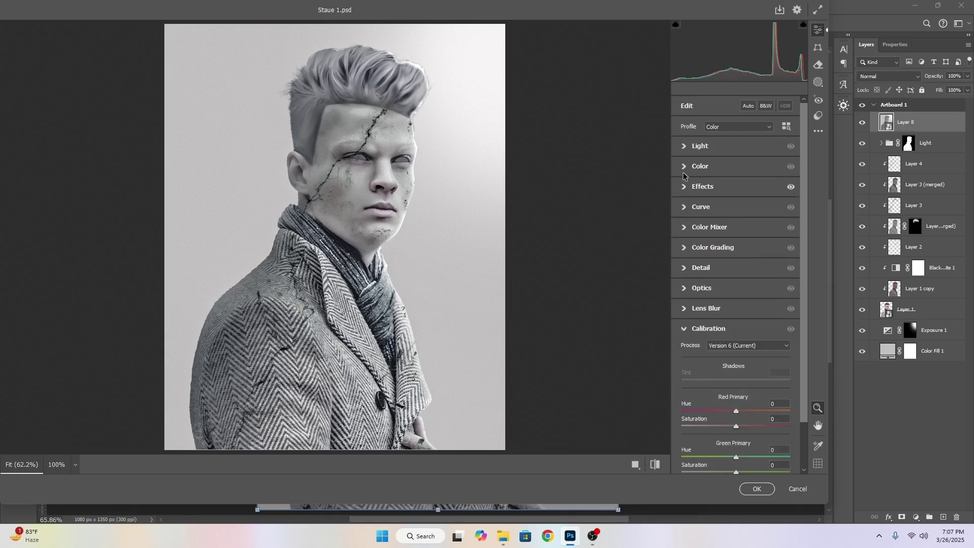
# Raise the Vibrance moderately in the Camera Raw color adjustments.
pyautogui.click(696, 166)
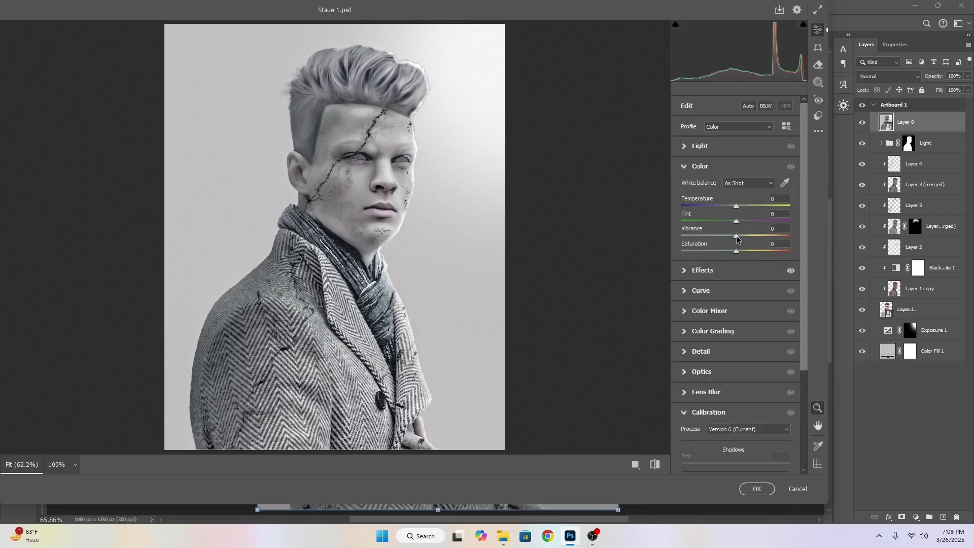
pyautogui.moveTo(750, 235); pyautogui.dragTo(752, 236)
pyautogui.click(685, 167)
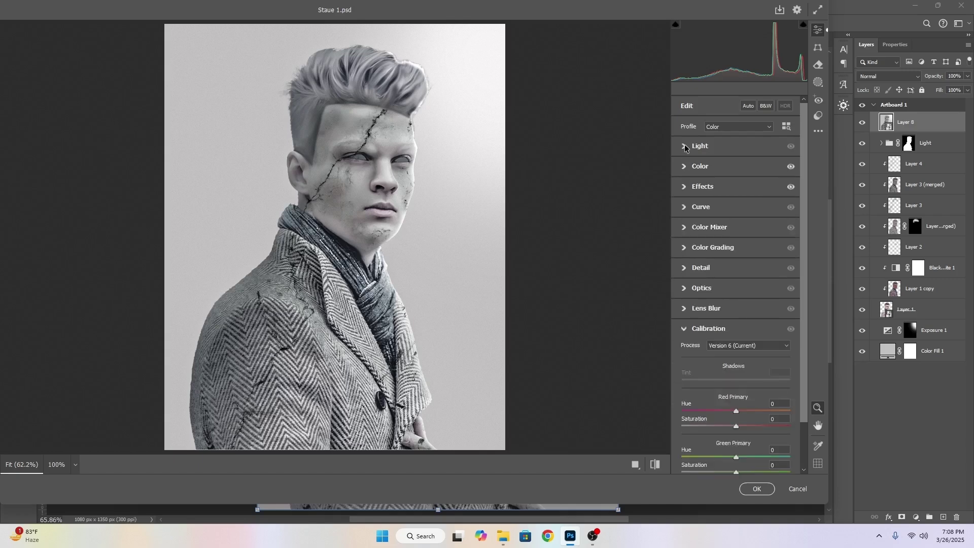
# Set Exposure to +0.10, Contrast to +7, Highlights to +15, Shadows to -7, Whites to +4 and Blacks to -5.
pyautogui.click(685, 147)
pyautogui.moveTo(736, 184); pyautogui.dragTo(737, 170)
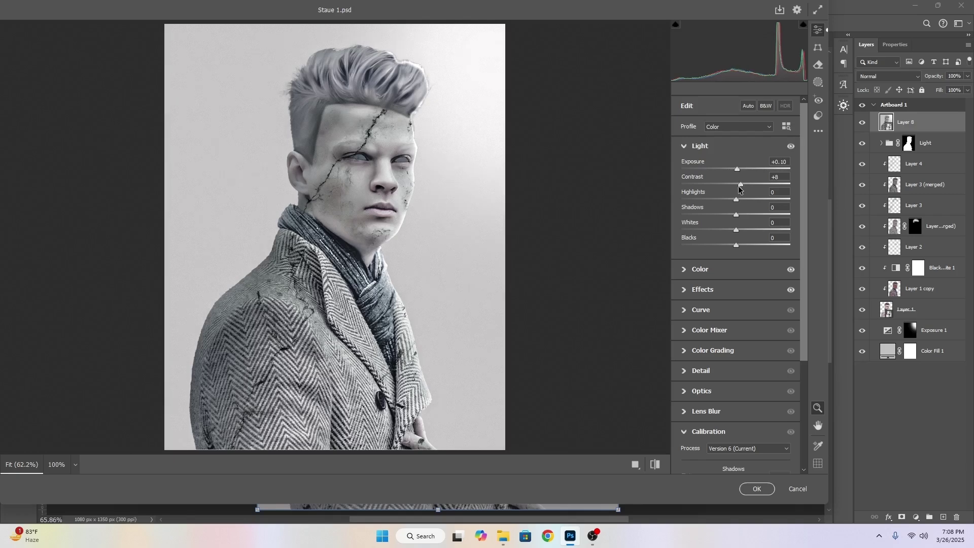
pyautogui.moveTo(741, 182); pyautogui.dragTo(745, 201)
pyautogui.moveTo(737, 230); pyautogui.dragTo(739, 231)
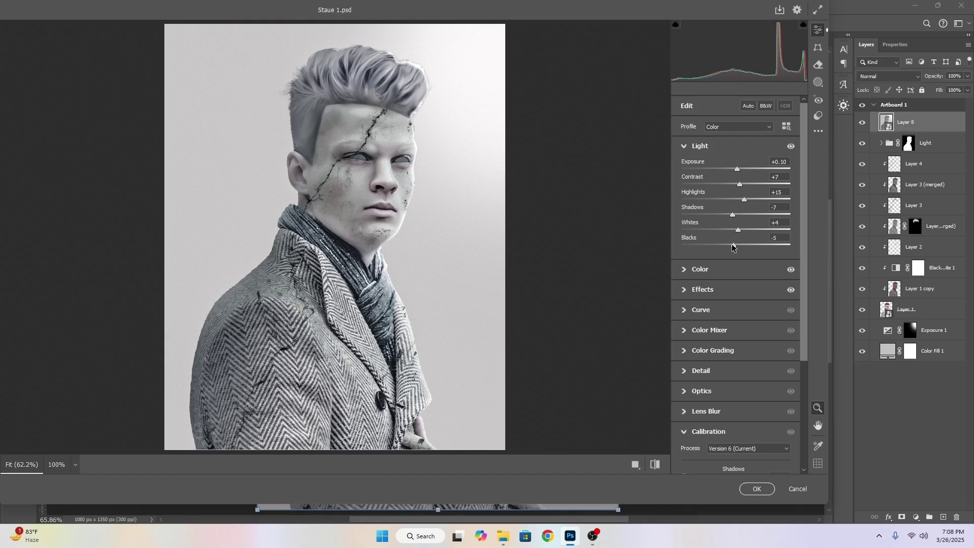
pyautogui.click(691, 147)
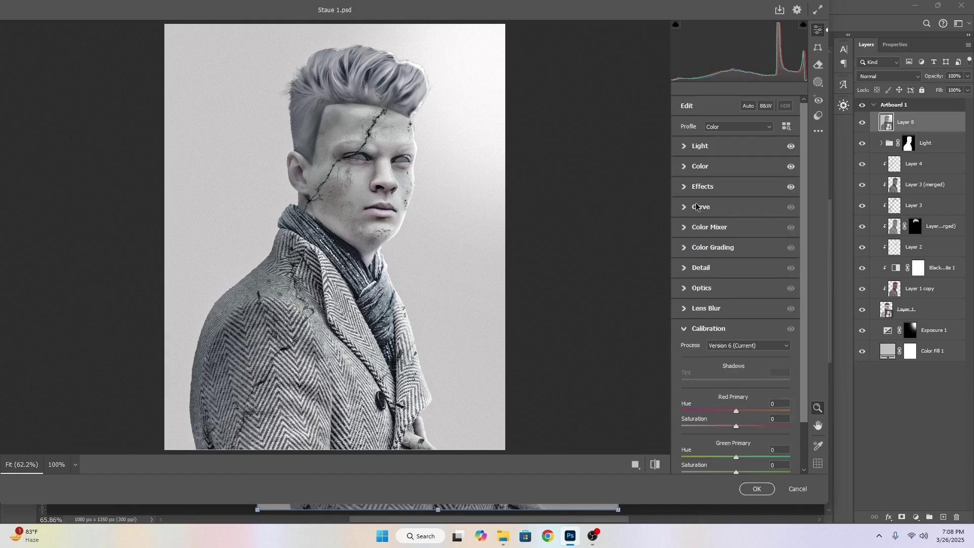
# Slightly raise the saturation and luminance of the reds and magentas in the Color Mixer.
pyautogui.click(687, 228)
pyautogui.click(686, 228)
pyautogui.click(684, 229)
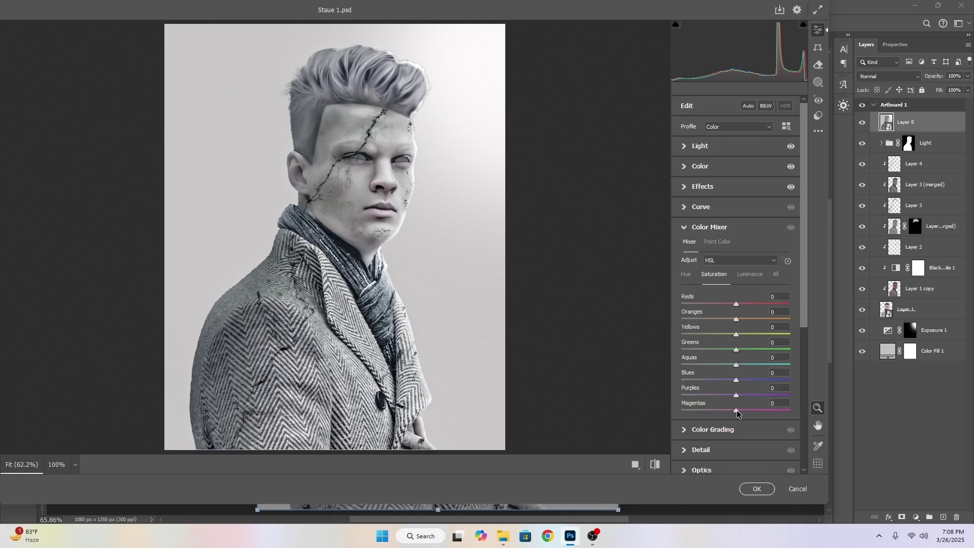
pyautogui.moveTo(737, 414); pyautogui.dragTo(744, 413)
pyautogui.moveTo(736, 305); pyautogui.dragTo(744, 304)
pyautogui.click(741, 279)
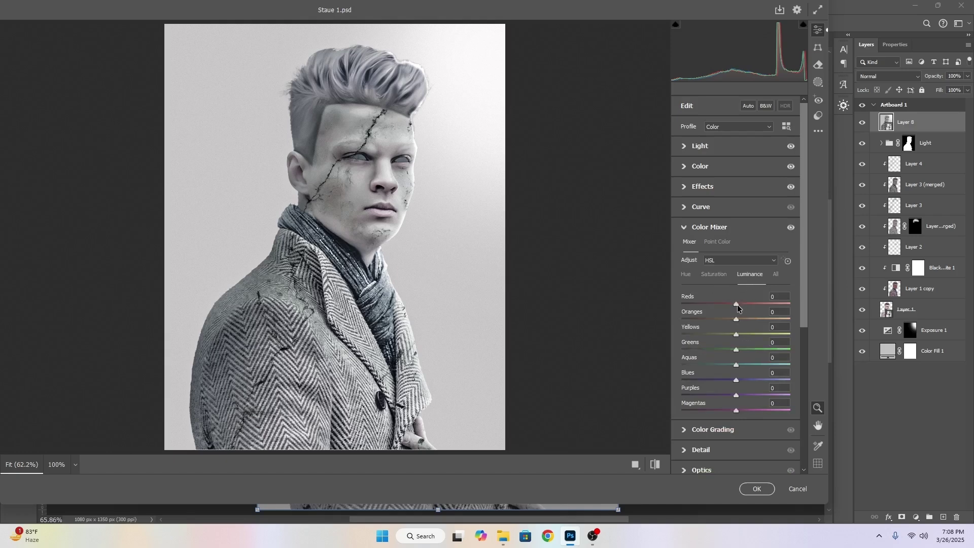
pyautogui.moveTo(736, 304); pyautogui.dragTo(742, 304)
pyautogui.moveTo(736, 411); pyautogui.dragTo(740, 412)
pyautogui.click(686, 233)
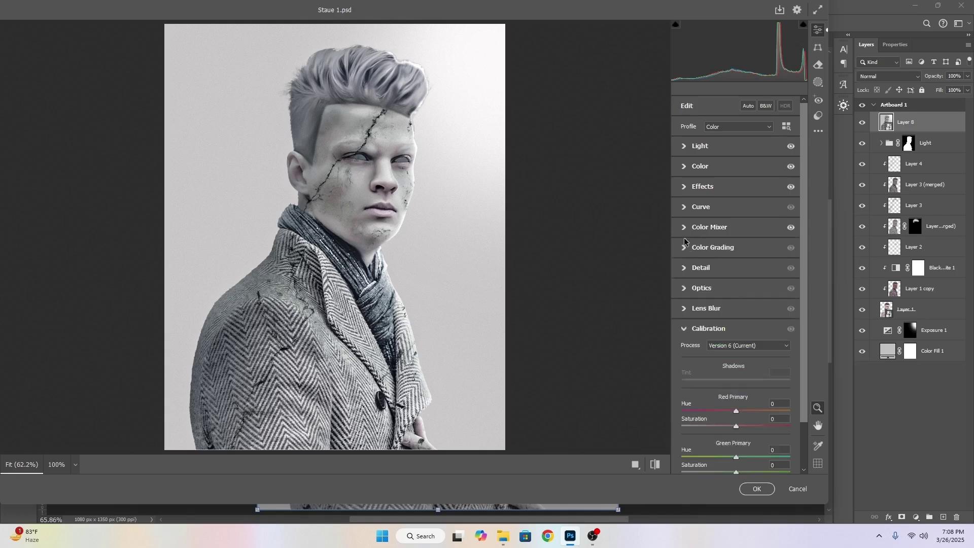
# Compare the image before and after the Camera Raw adjustments and apply the filter to the merged smart object.
pyautogui.click(686, 331)
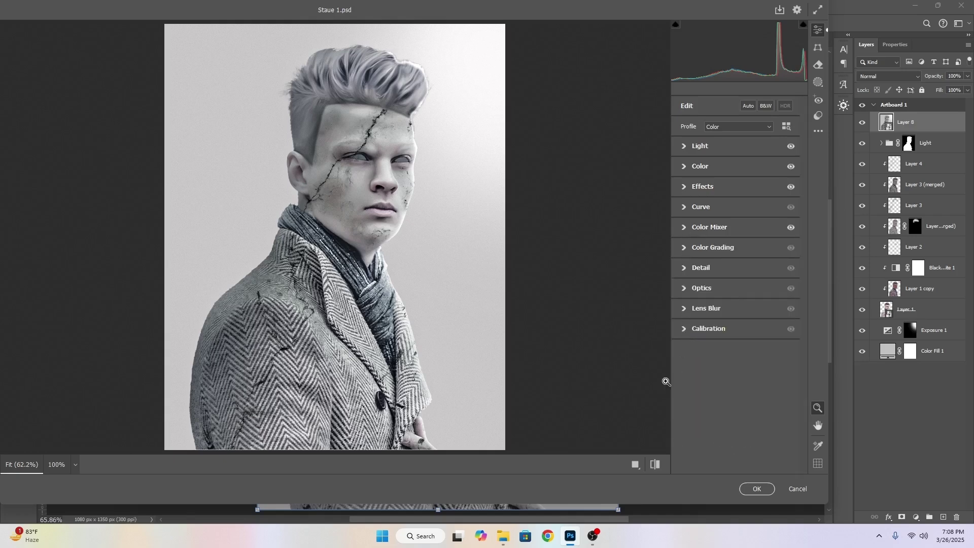
pyautogui.click(656, 465)
pyautogui.click(656, 465)
pyautogui.click(753, 487)
pyautogui.scroll(-1, 528, 217)
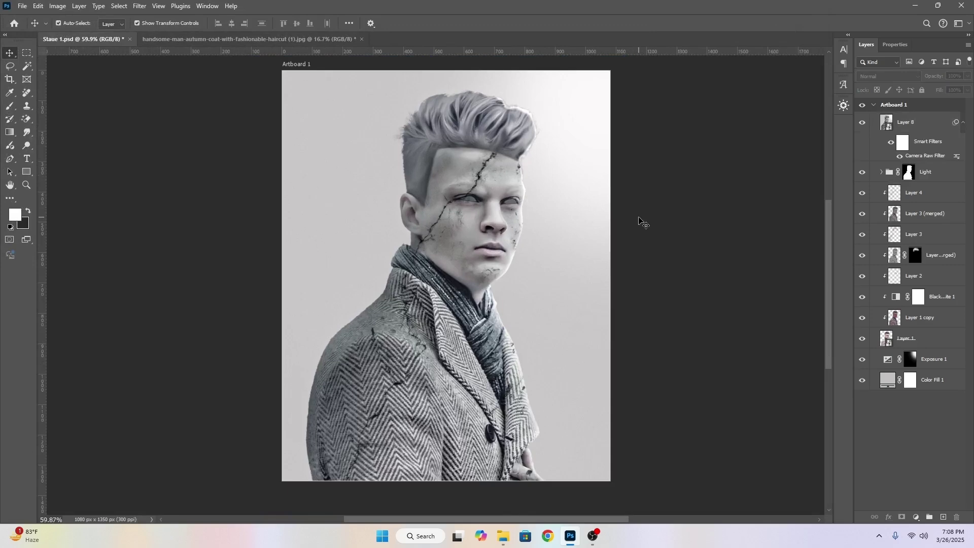
pyautogui.scroll(1, 639, 222)
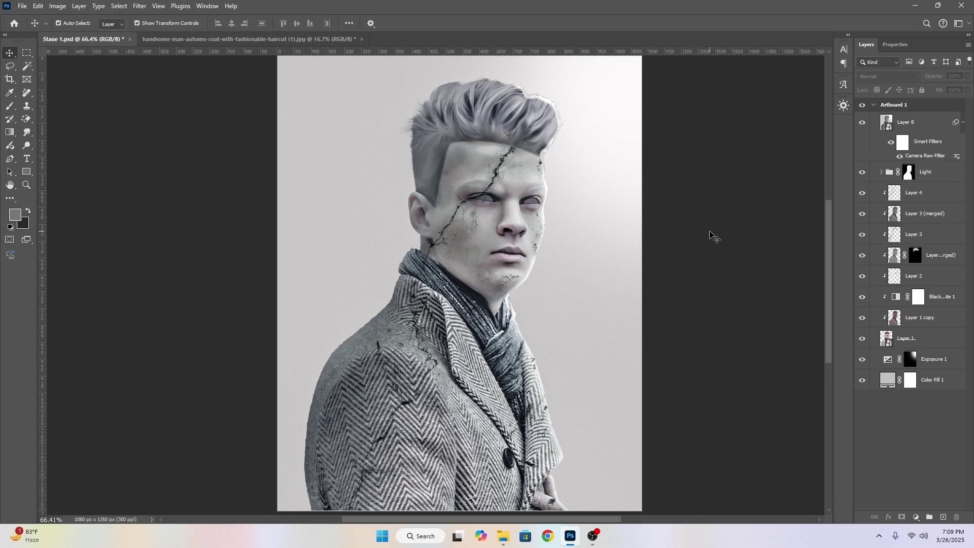